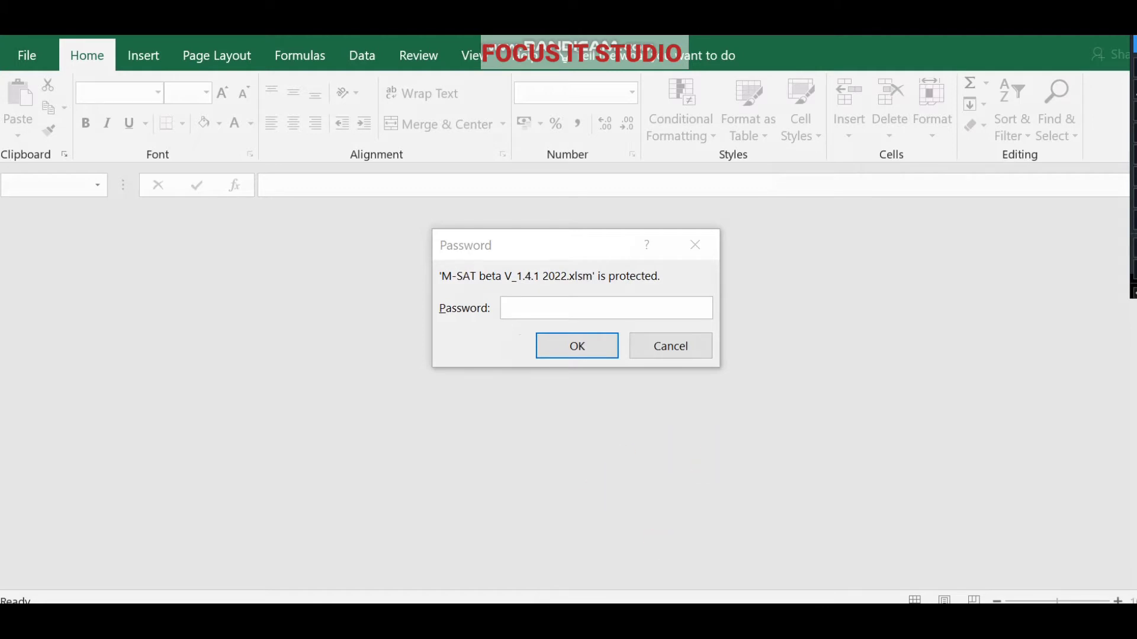
Open the PRODUCT ID text file from the KASEMPA MULTIDISABILITY folder in Downloads.
left_click(573, 621)
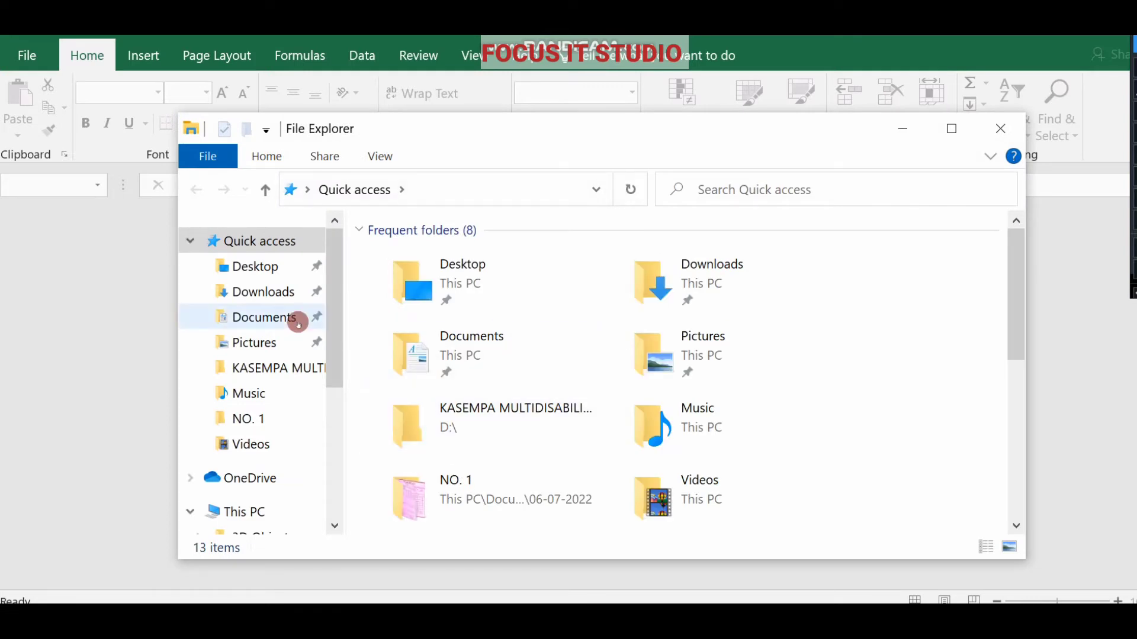
left_click(261, 292)
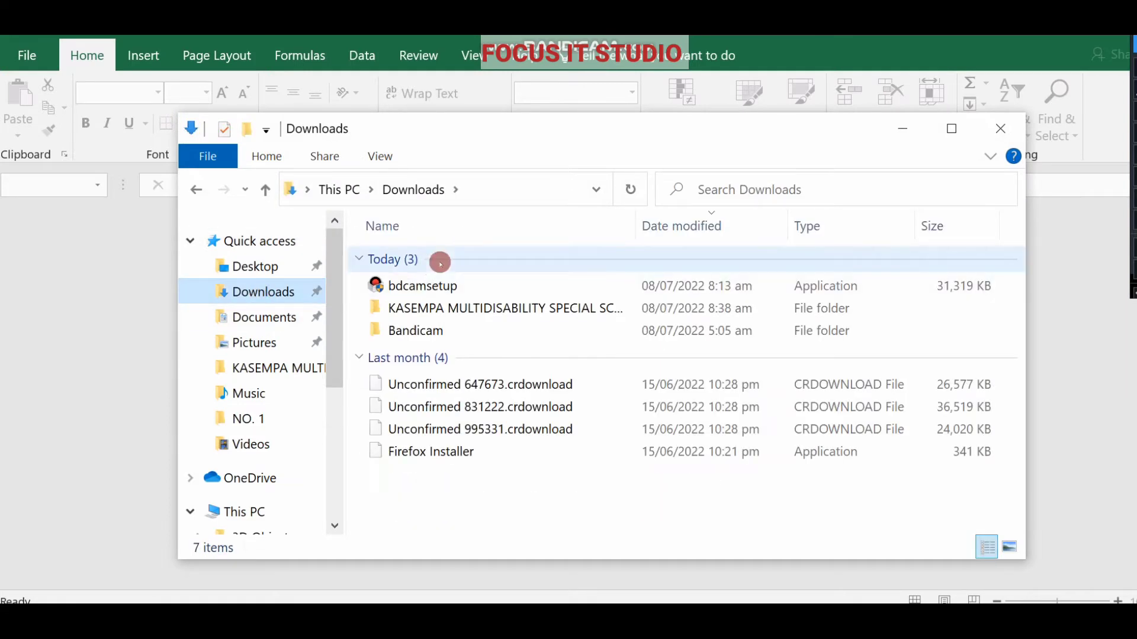
left_click(442, 308)
double_click(443, 309)
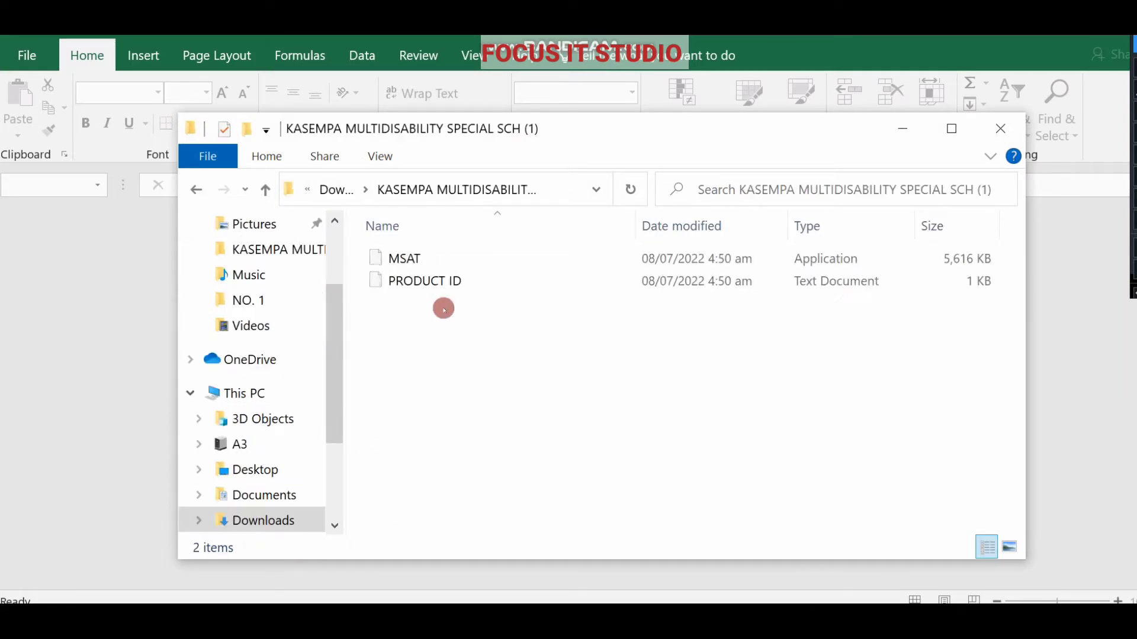
left_click(419, 276)
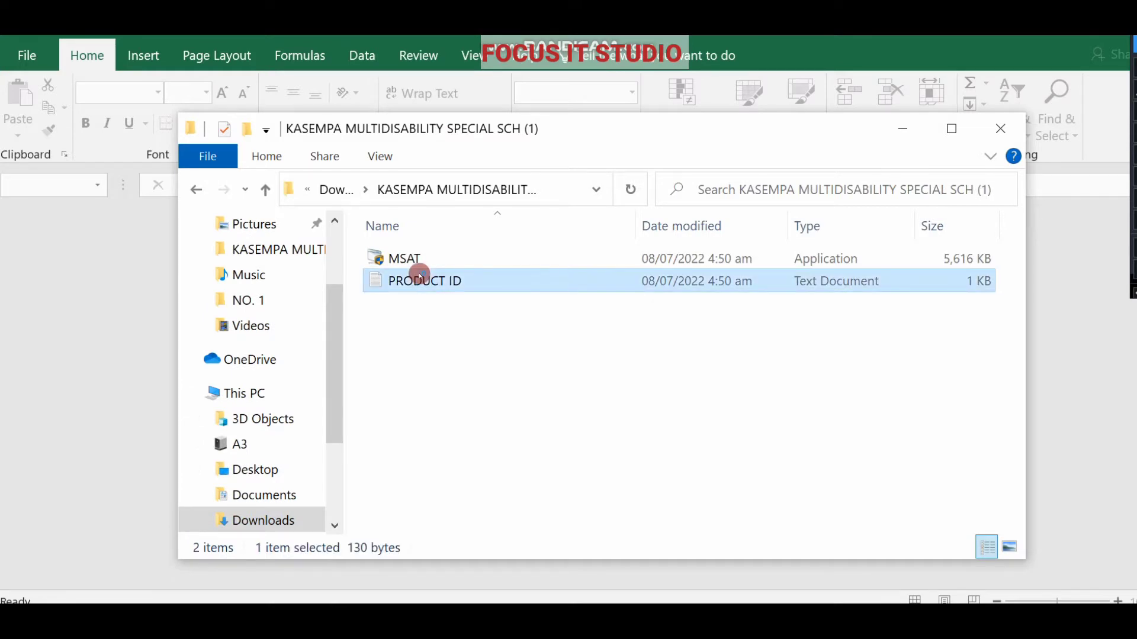
double_click(420, 277)
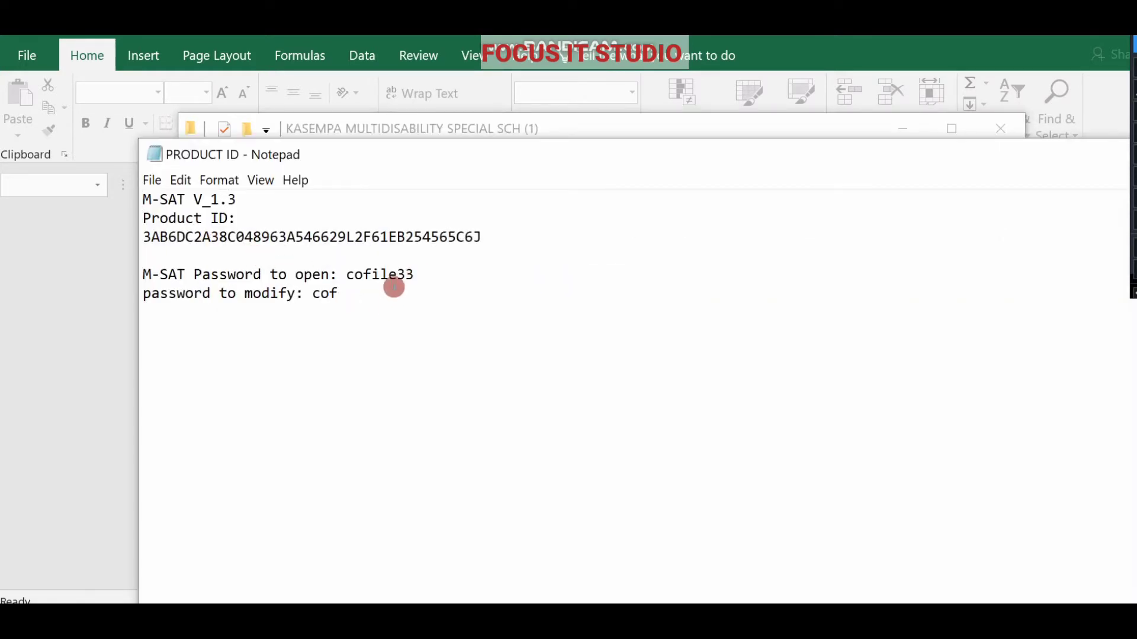
Copy the opening password from PRODUCT ID and submit it in Excel's password prompt.
double_click(388, 275)
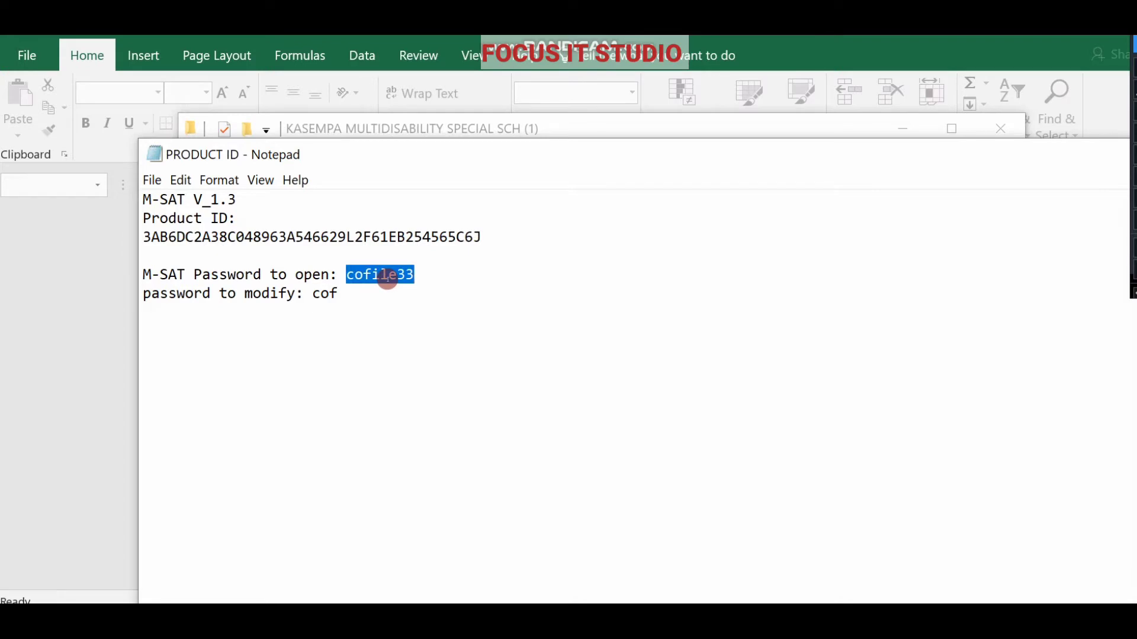
right_click(381, 275)
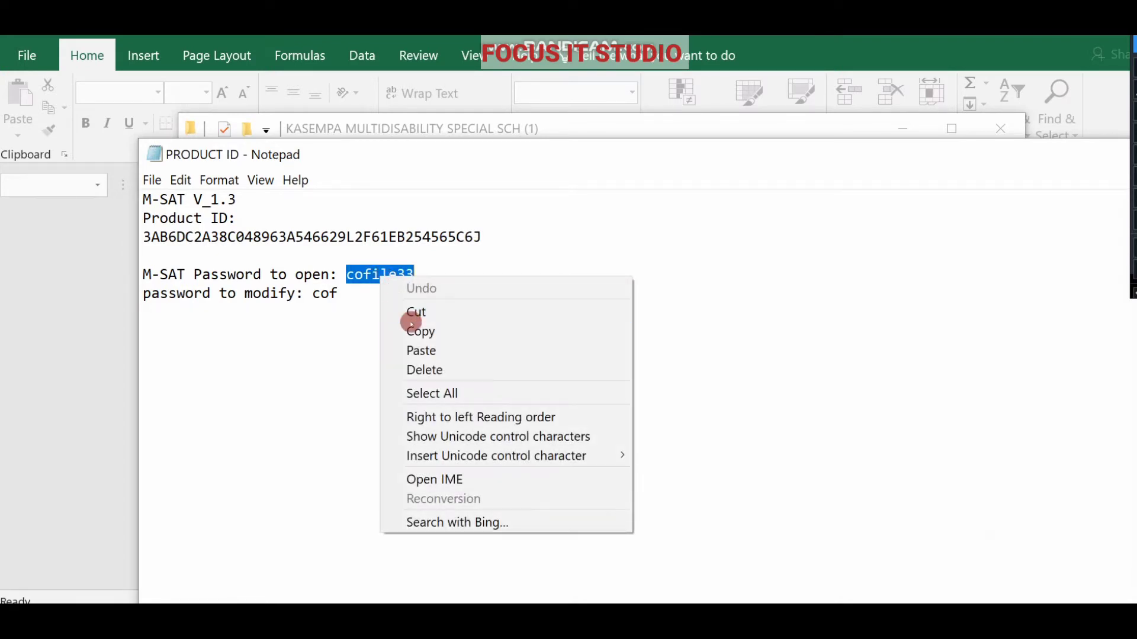
left_click(416, 331)
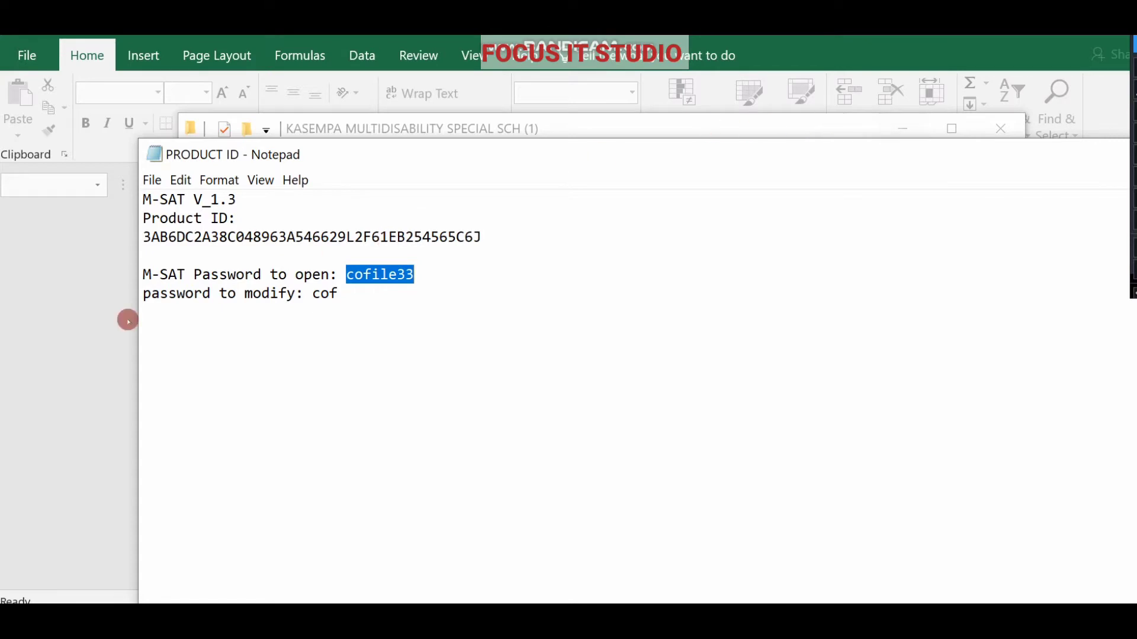
left_click(88, 321)
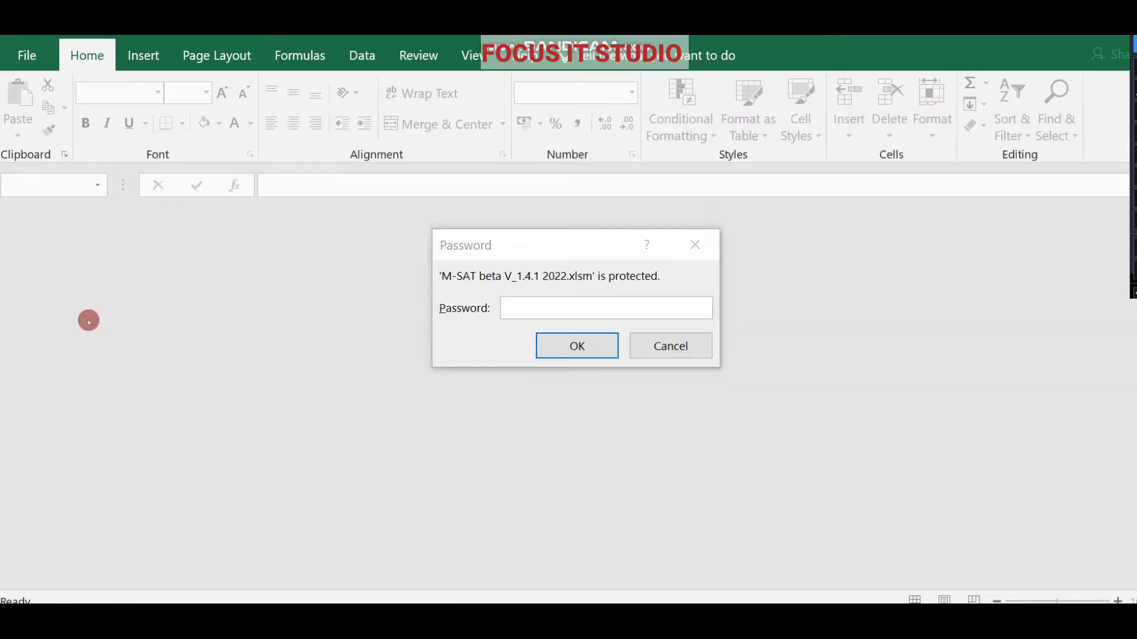
right_click(535, 309)
left_click(578, 370)
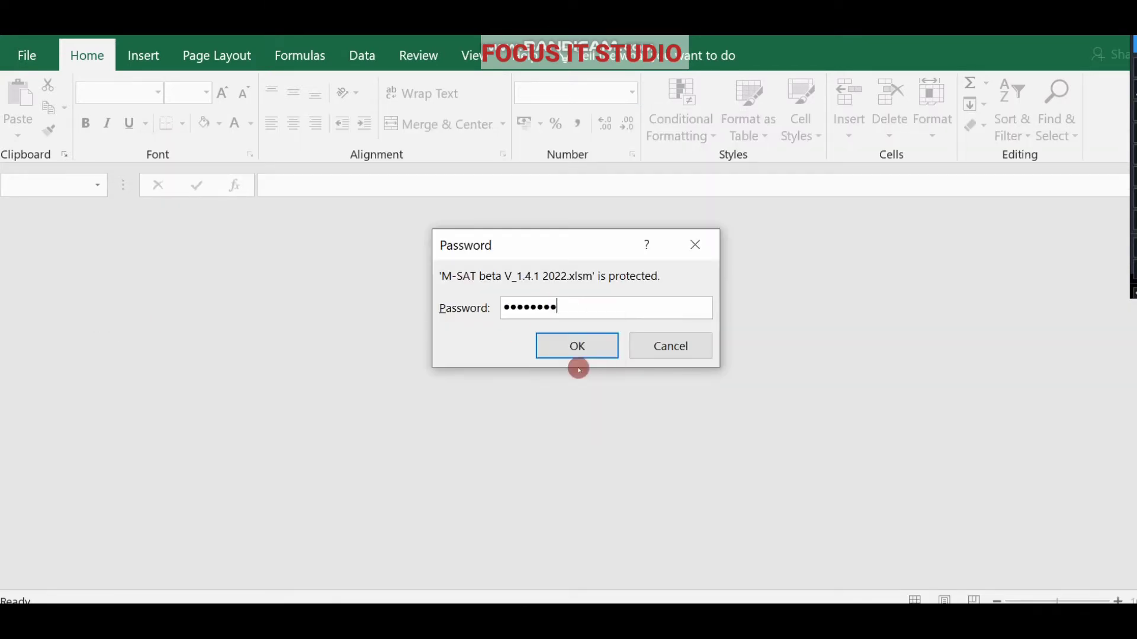
left_click(579, 338)
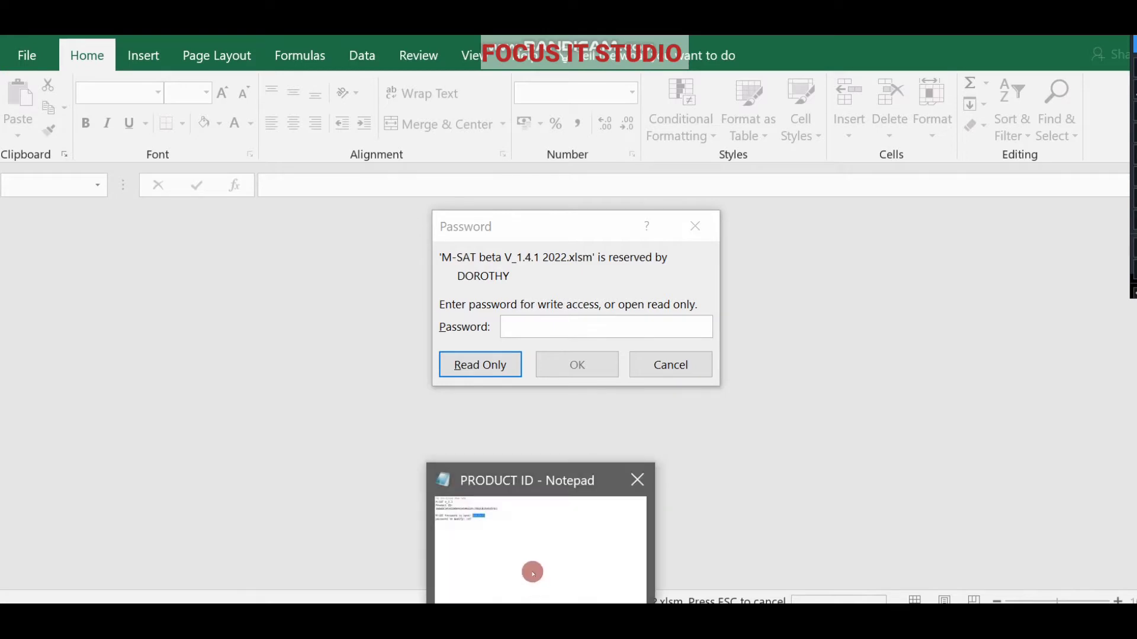
Copy the workbook's modify password from the PRODUCT ID notes.
left_click(533, 571)
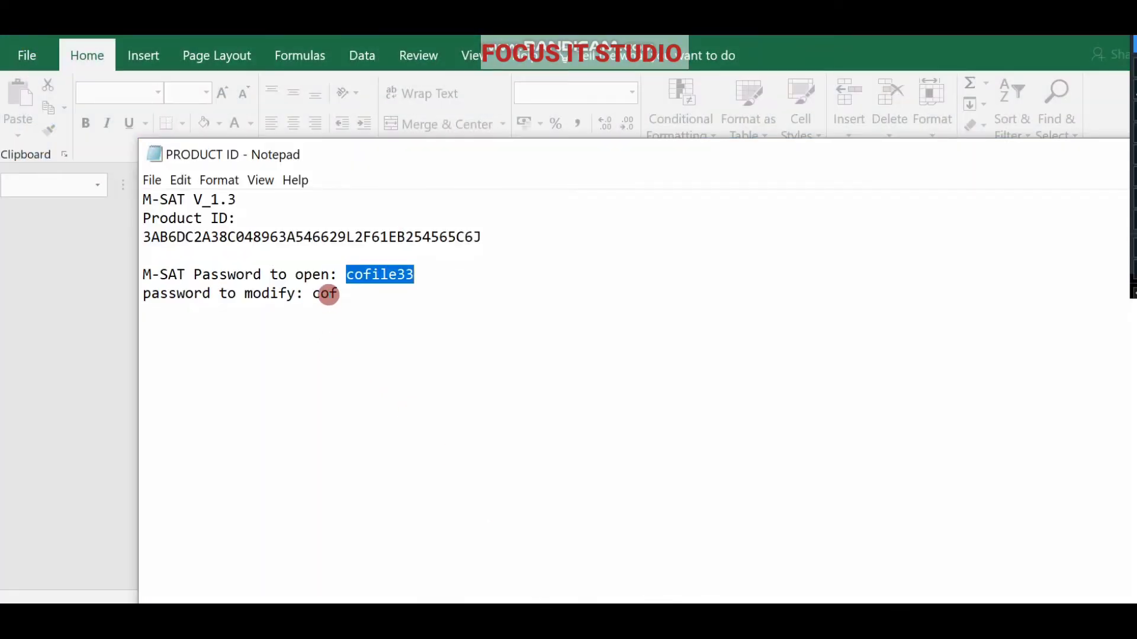
double_click(325, 293)
right_click(325, 293)
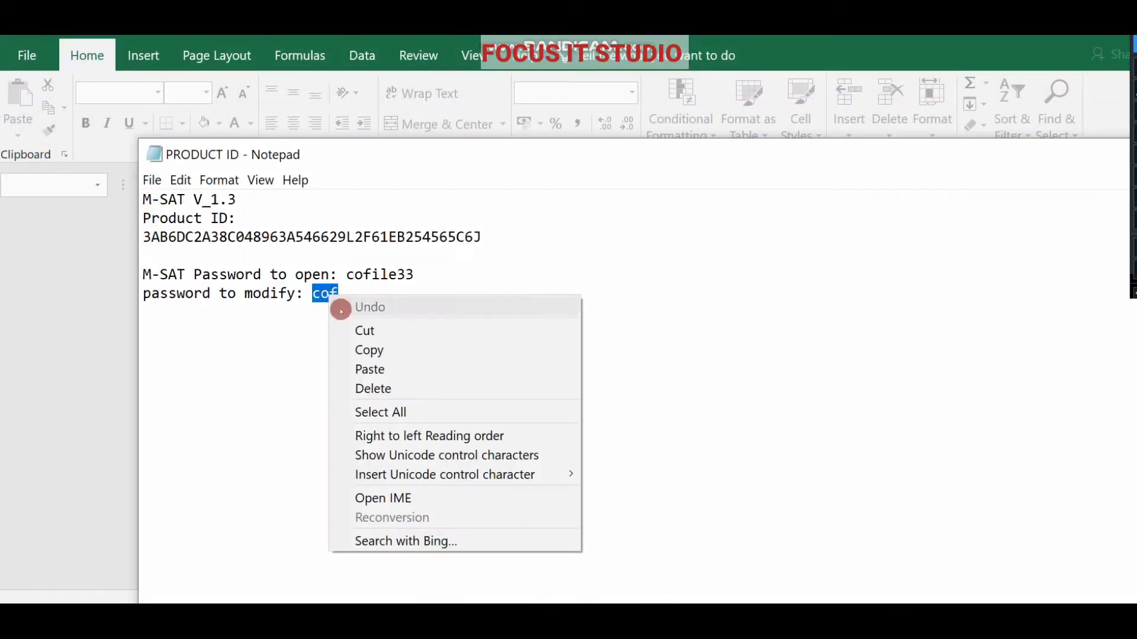
left_click(379, 350)
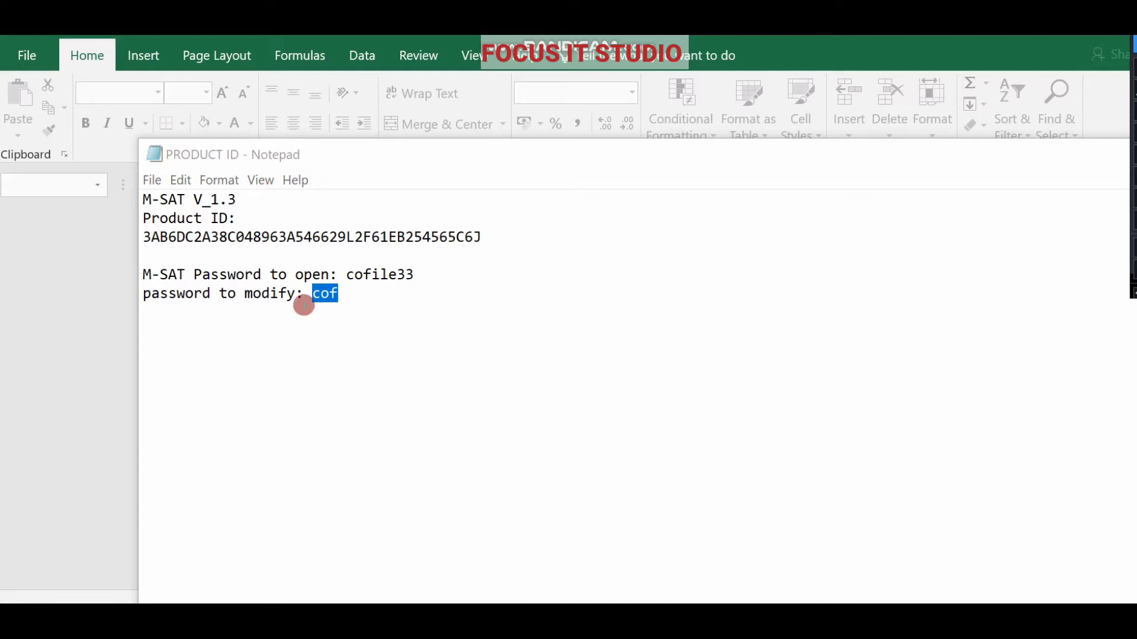
left_click(88, 278)
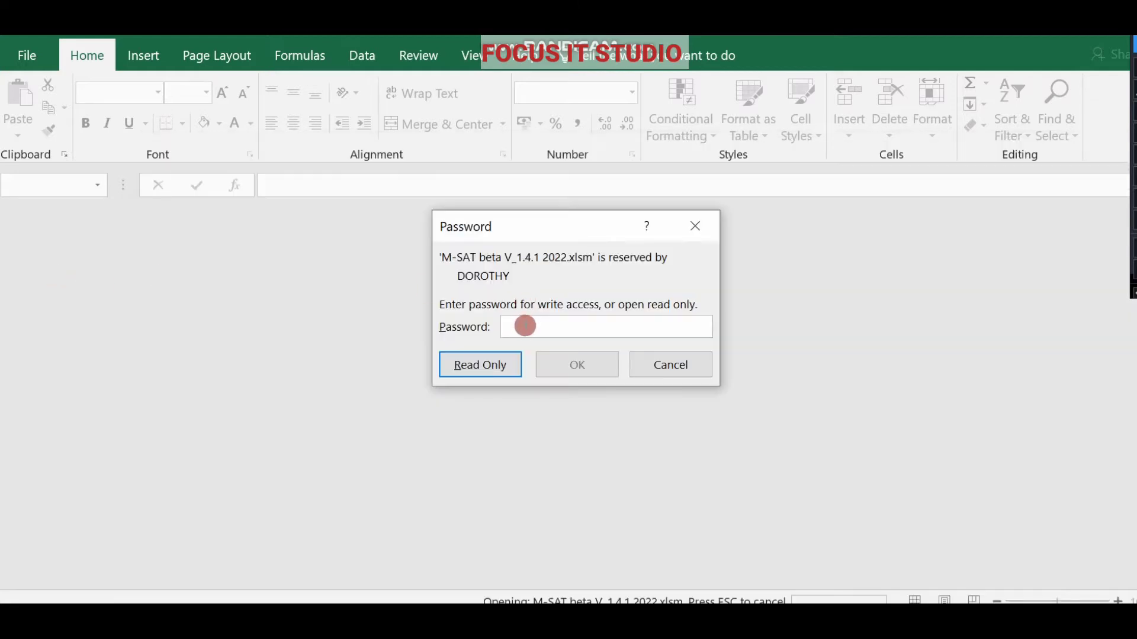
Paste the modify password into the write-access prompt to open M-SAT for editing.
right_click(526, 327)
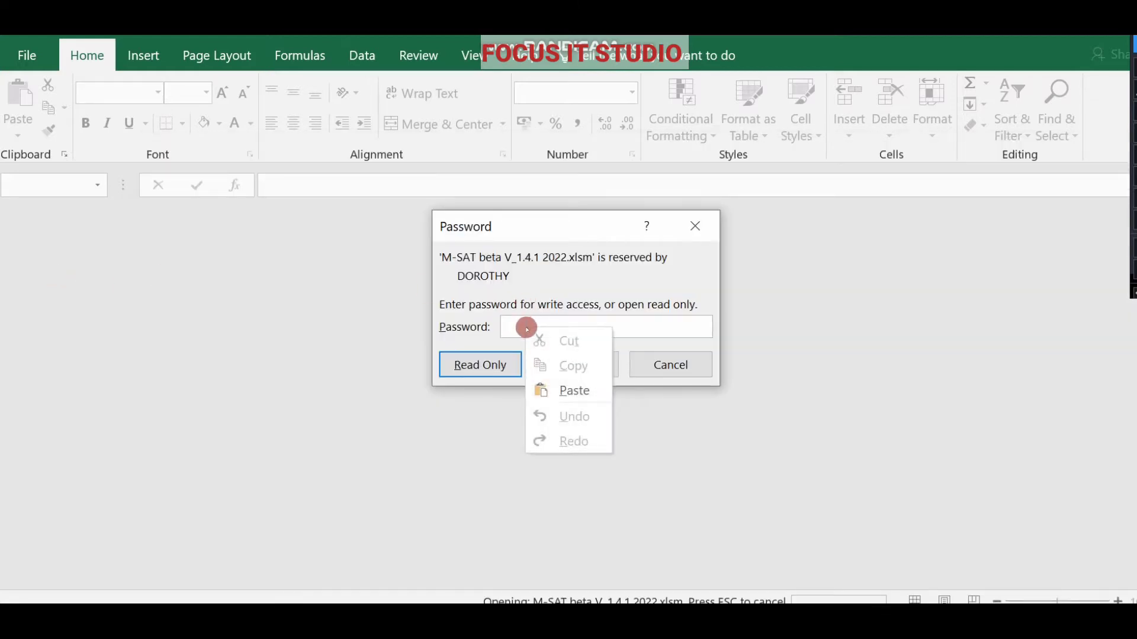
left_click(571, 388)
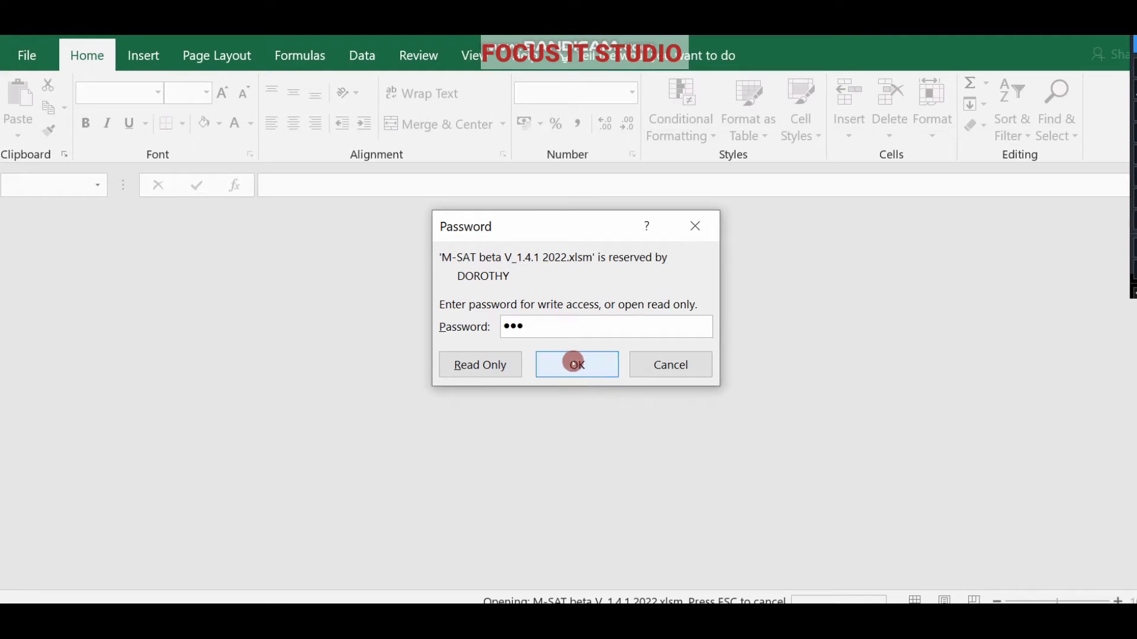
left_click(574, 364)
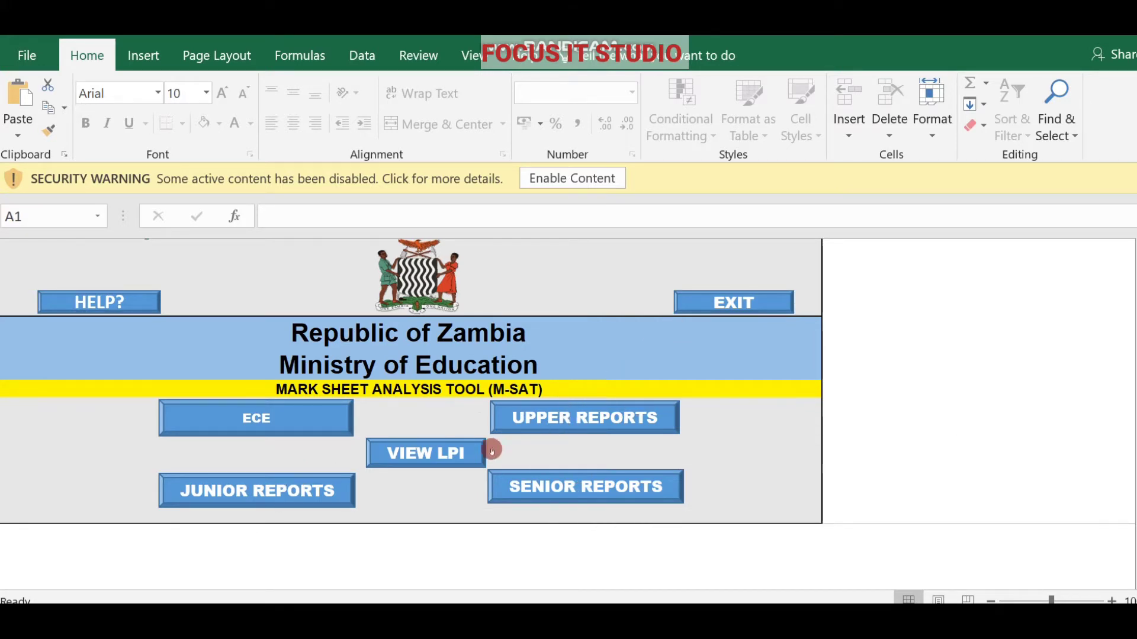
Open UPPER REPORTS and set district N1 to KASEMPA and year D2 to 2022.
left_click(538, 417)
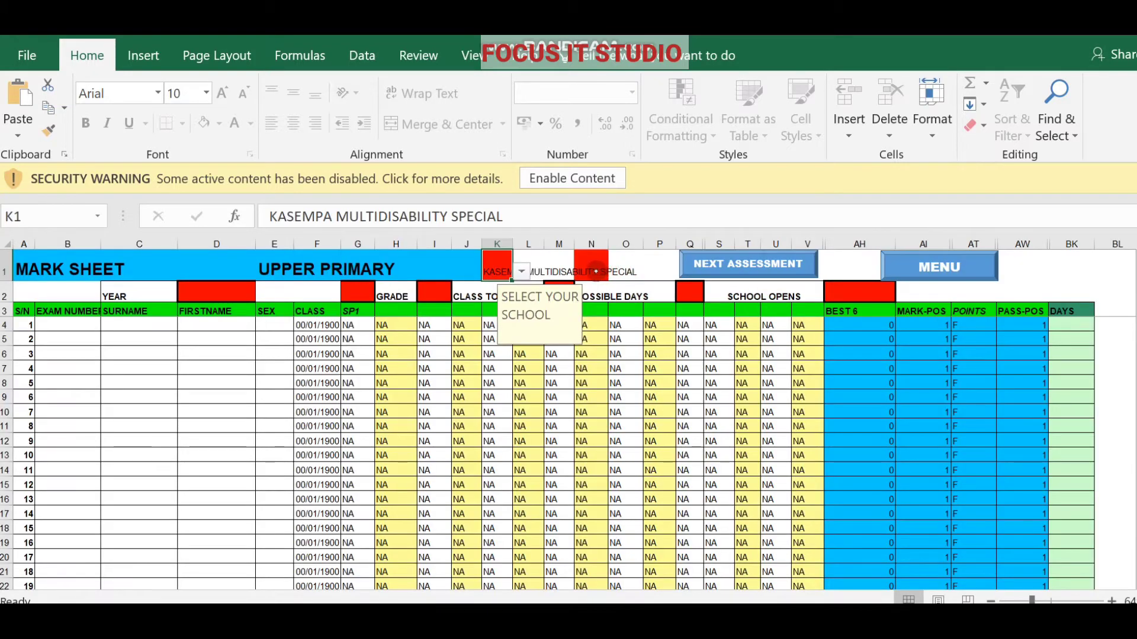
left_click(595, 271)
left_click(617, 273)
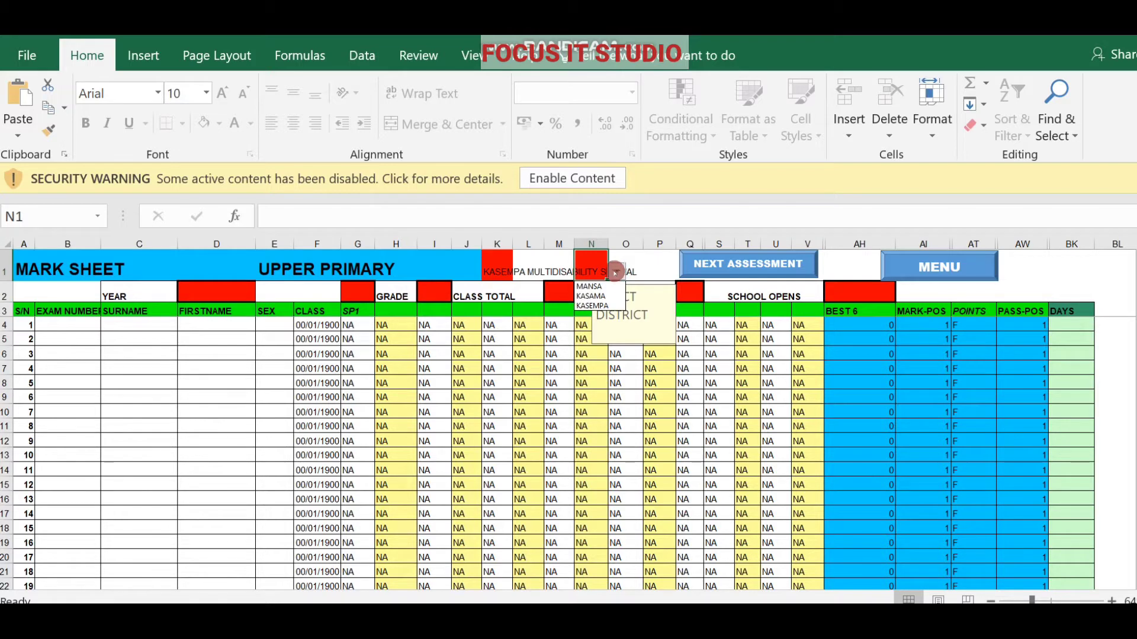
left_click(591, 306)
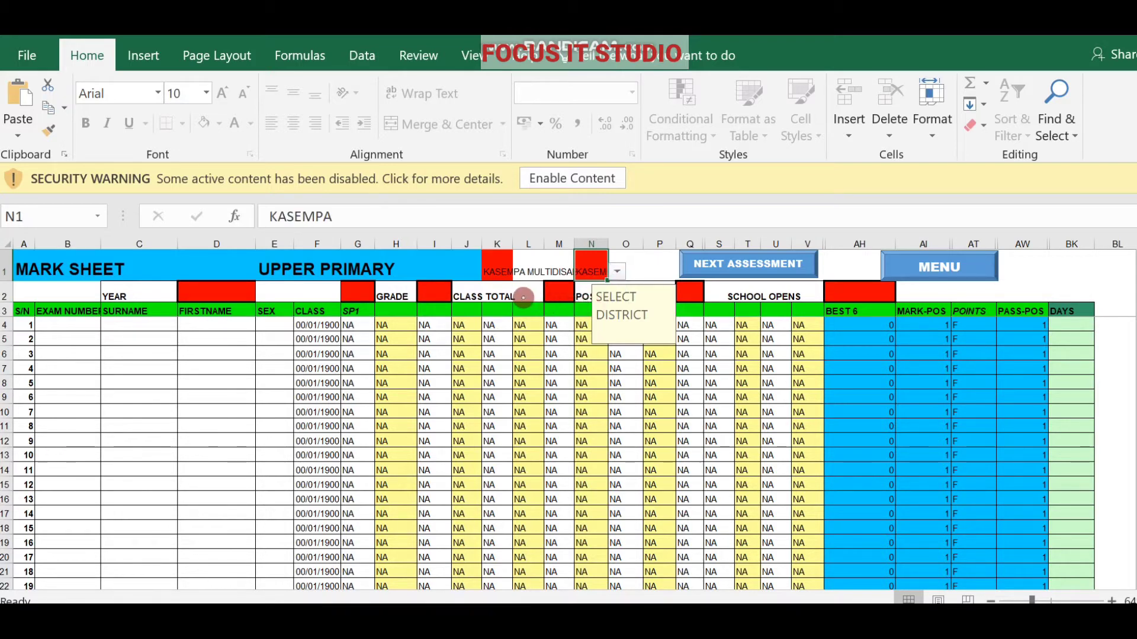
left_click(213, 295)
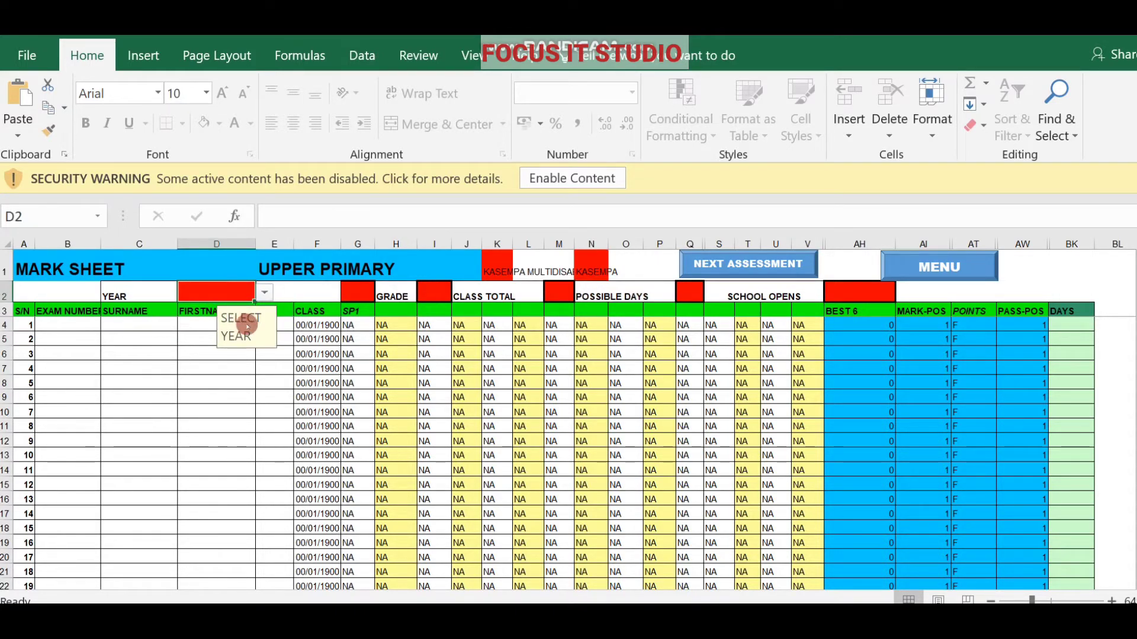
left_click(264, 292)
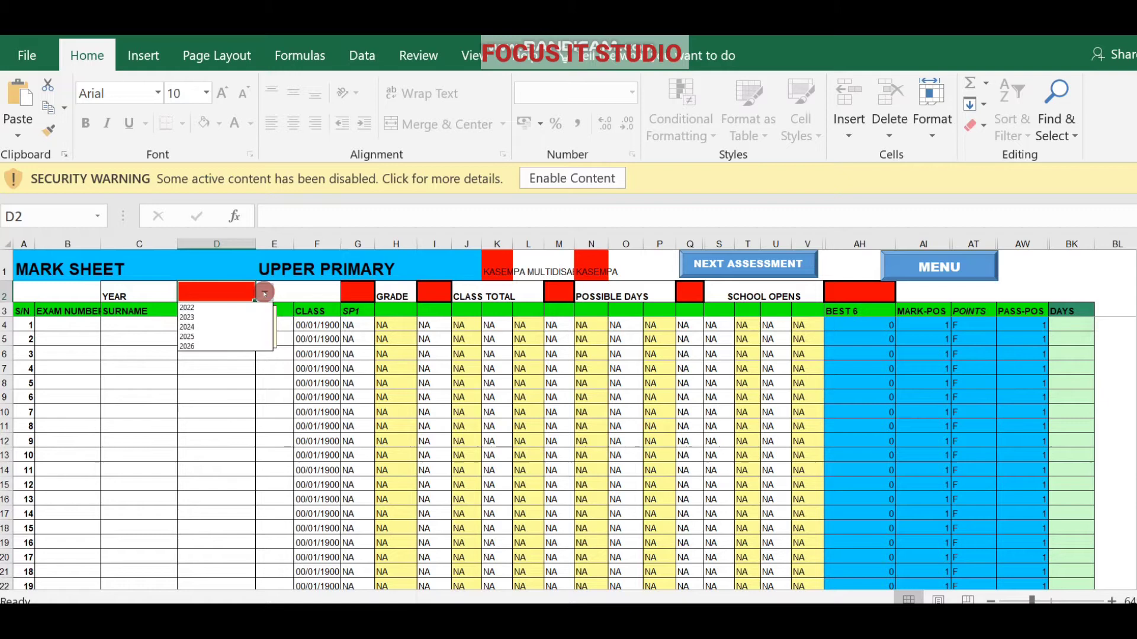
left_click(213, 308)
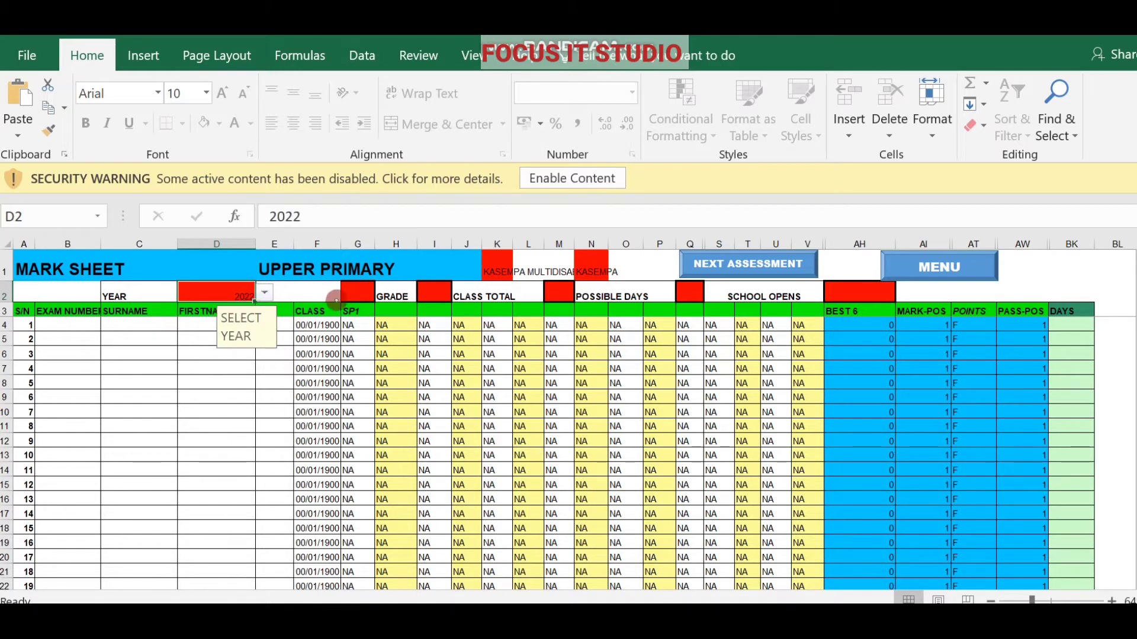
left_click(360, 298)
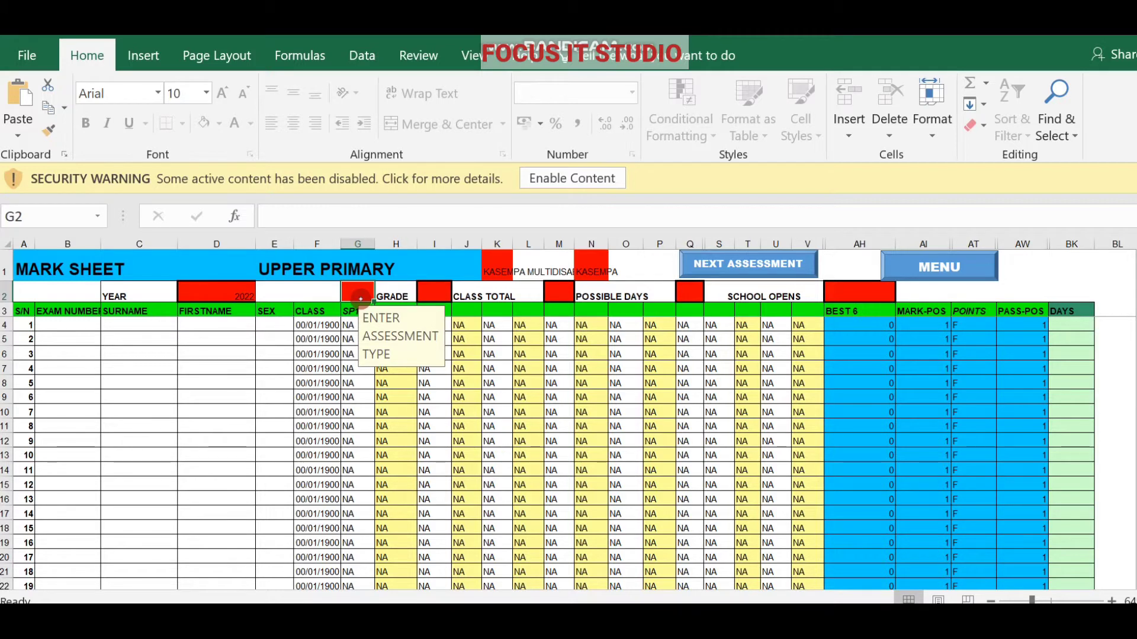
Enter END OF WEEK 5 as the assessment type and SIX as the grade.
type("END")
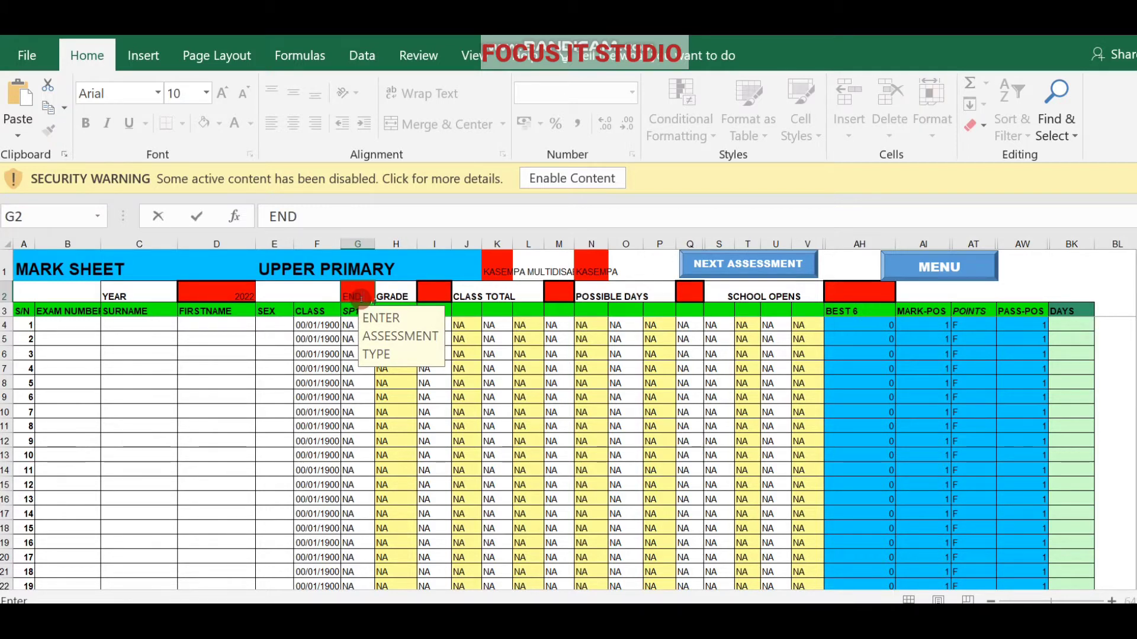
type(" OF")
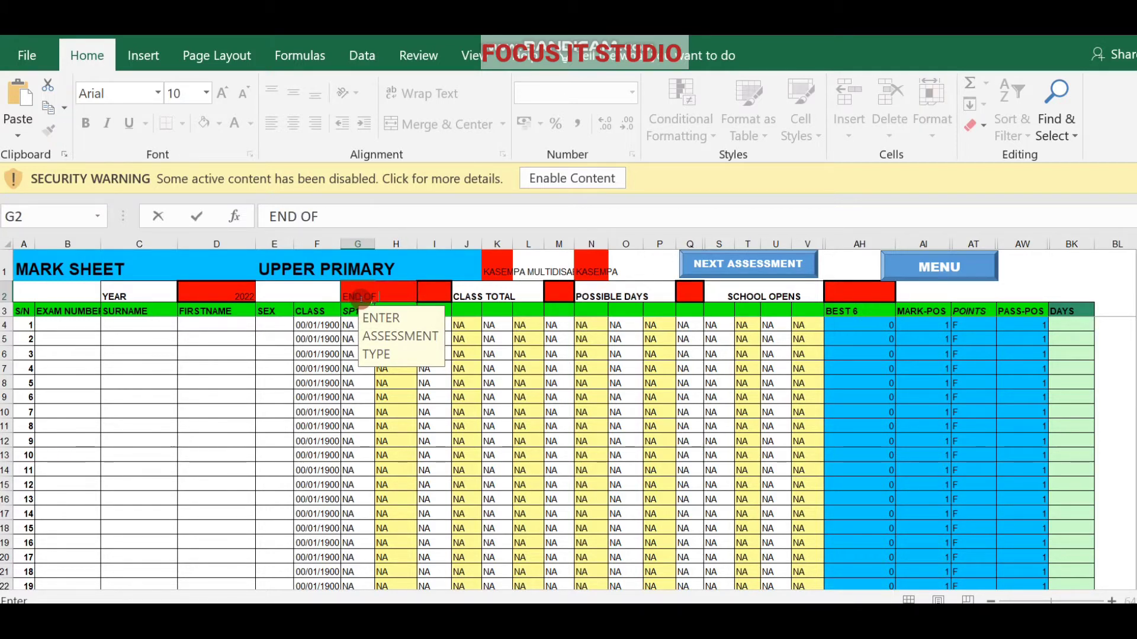
type(" WEEK")
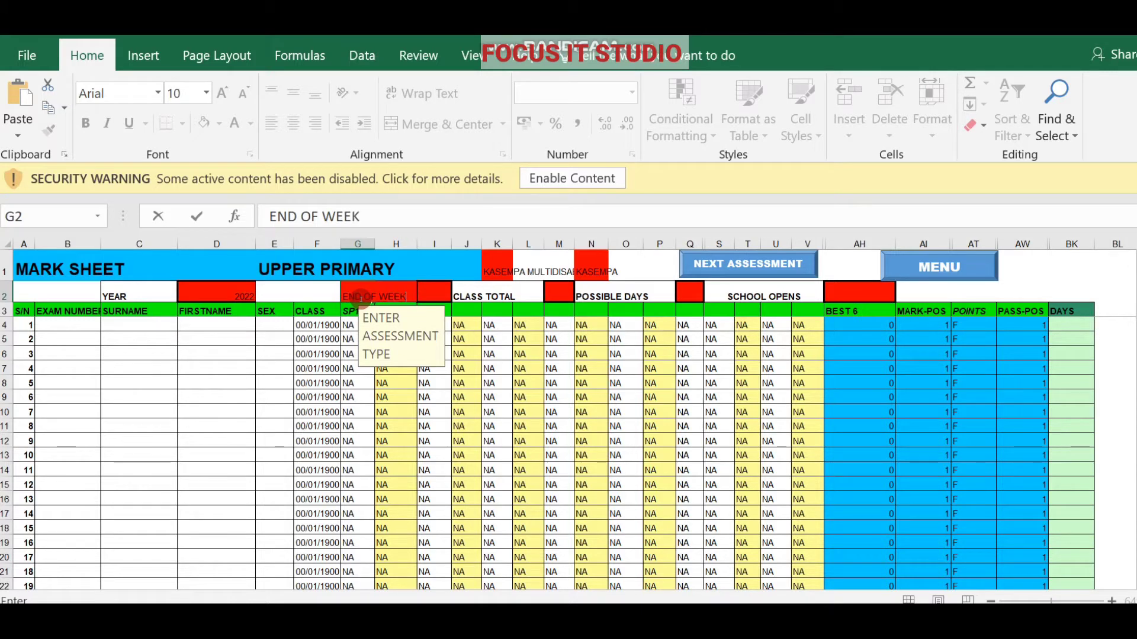
type(" 5")
key("Tab")
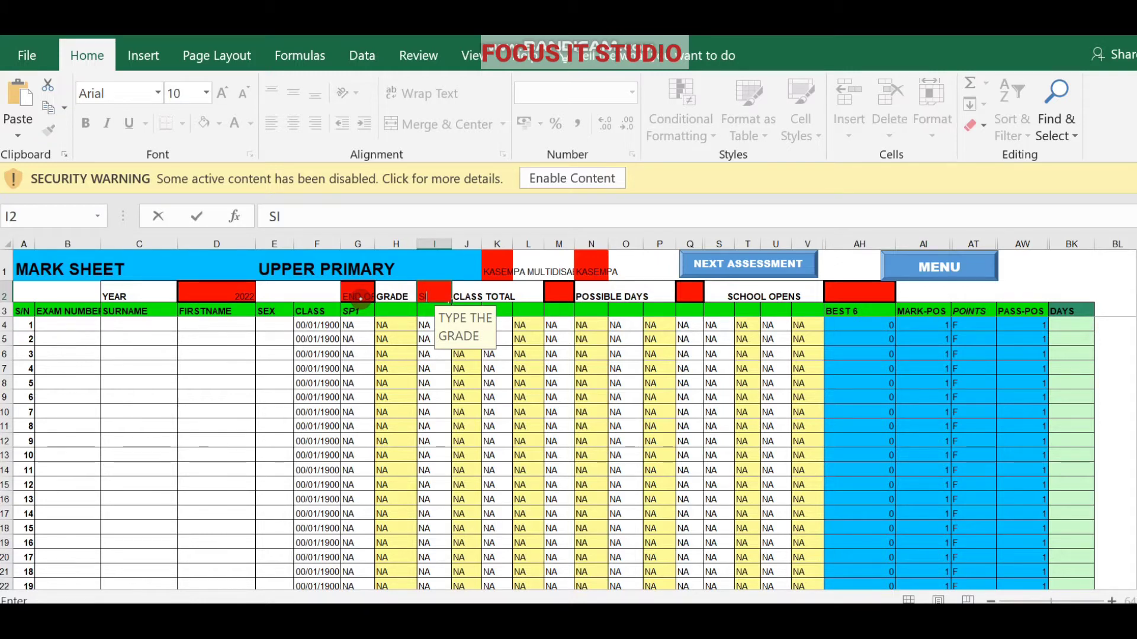
type("SIX")
key("Return")
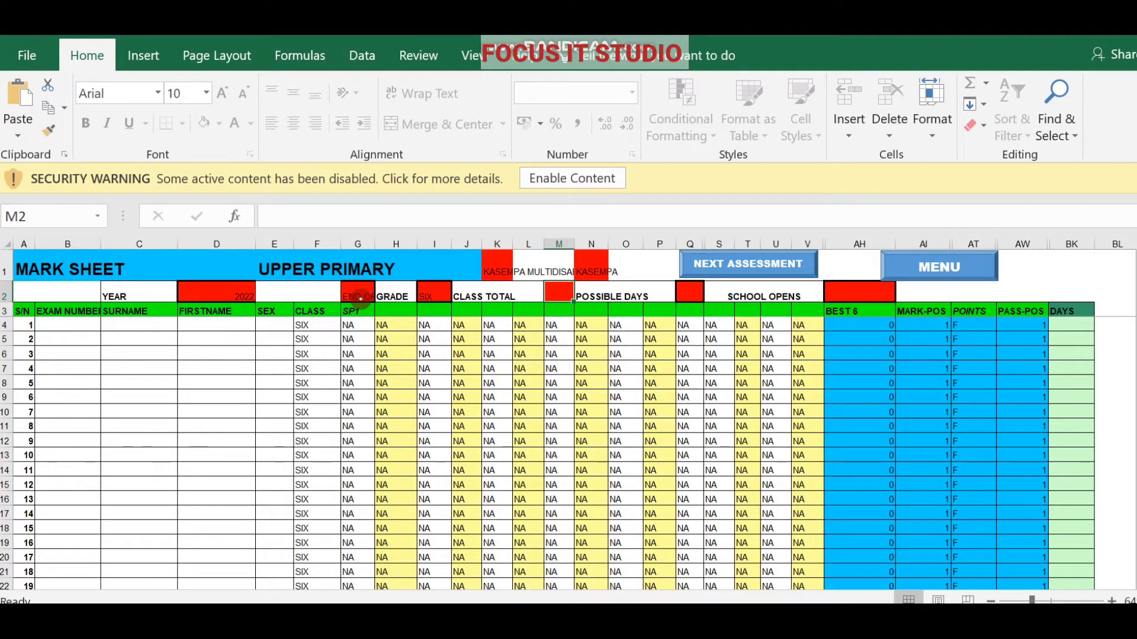
Set the class total to 56 and the possible days to 62.
type("56")
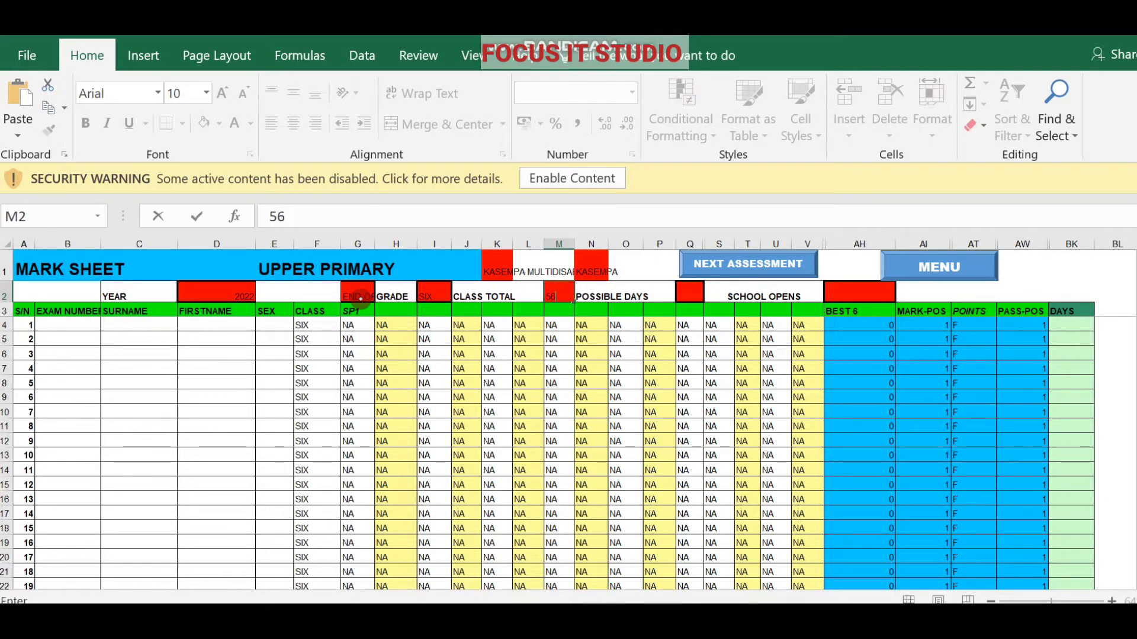
key("Tab")
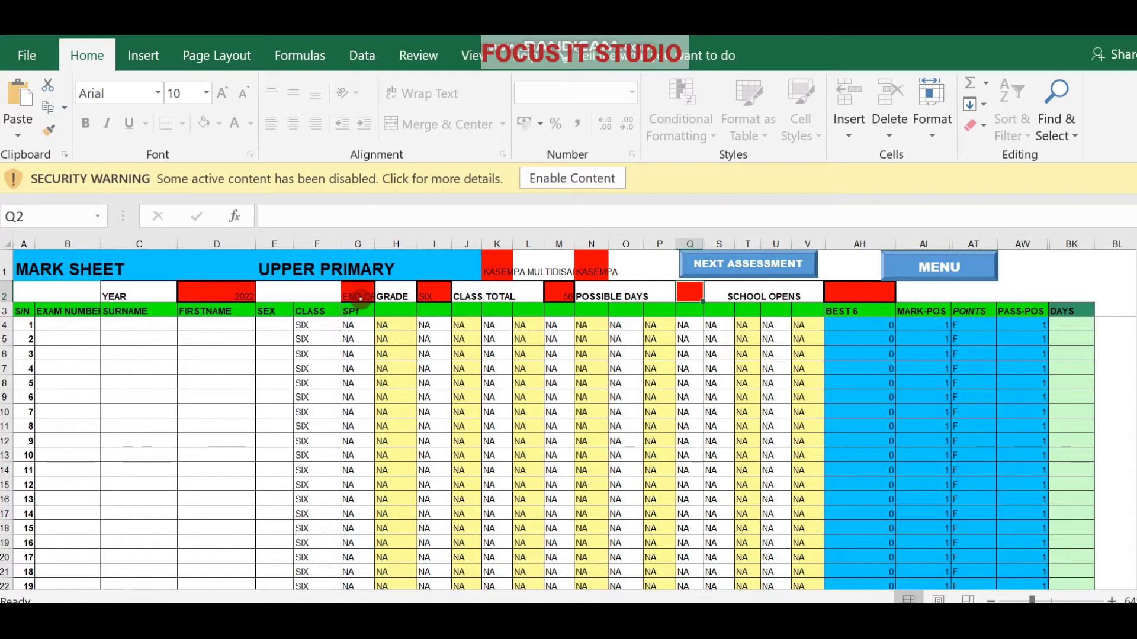
type("62")
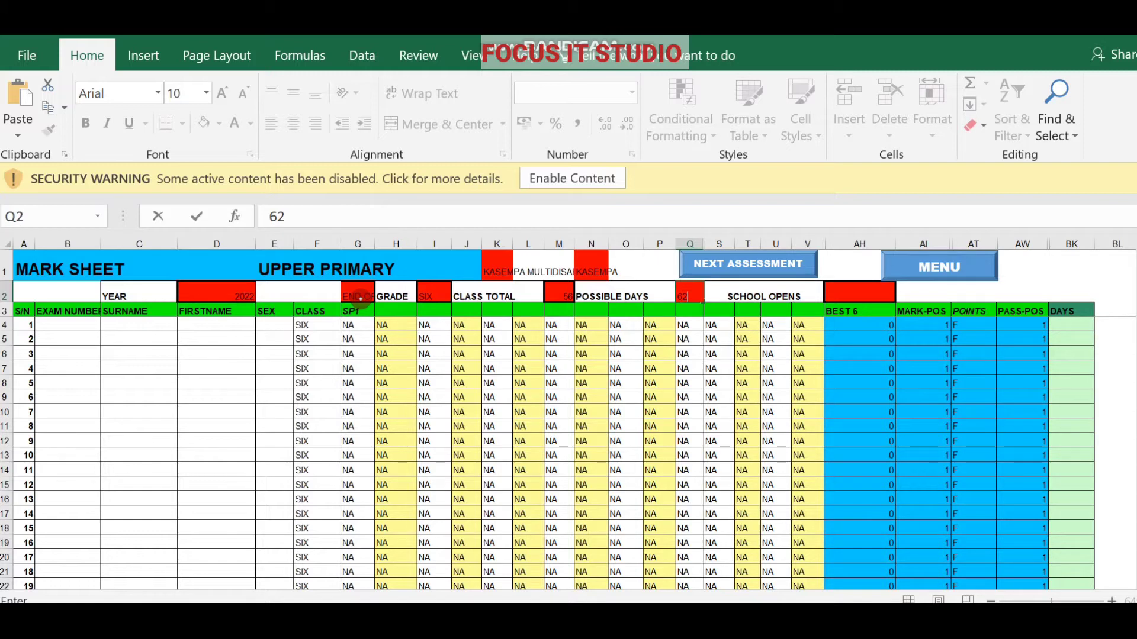
key("Tab")
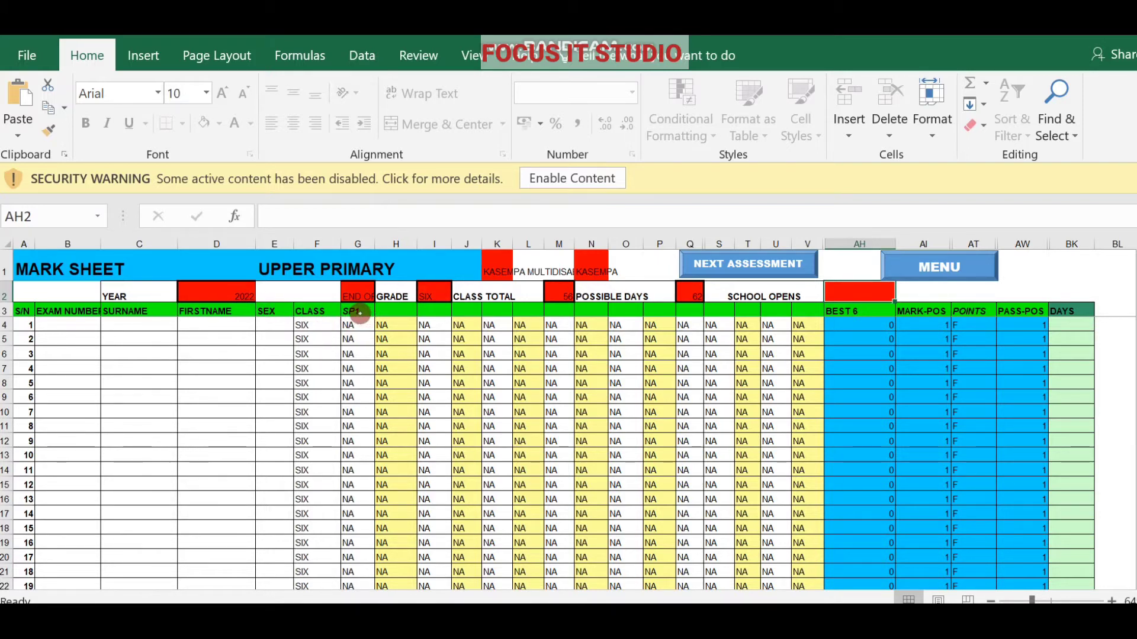
Type subject headings SP2, ENGLISH, INT-SCIENCE, SS and KIIKAONDE into H3 to L3.
left_click(398, 312)
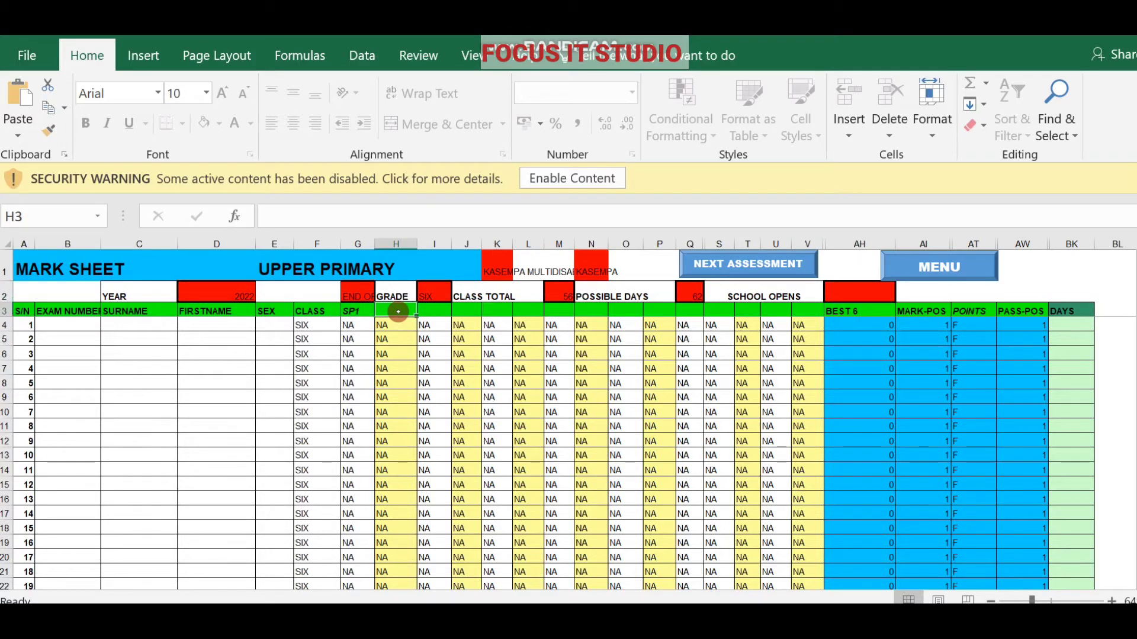
type("SP2")
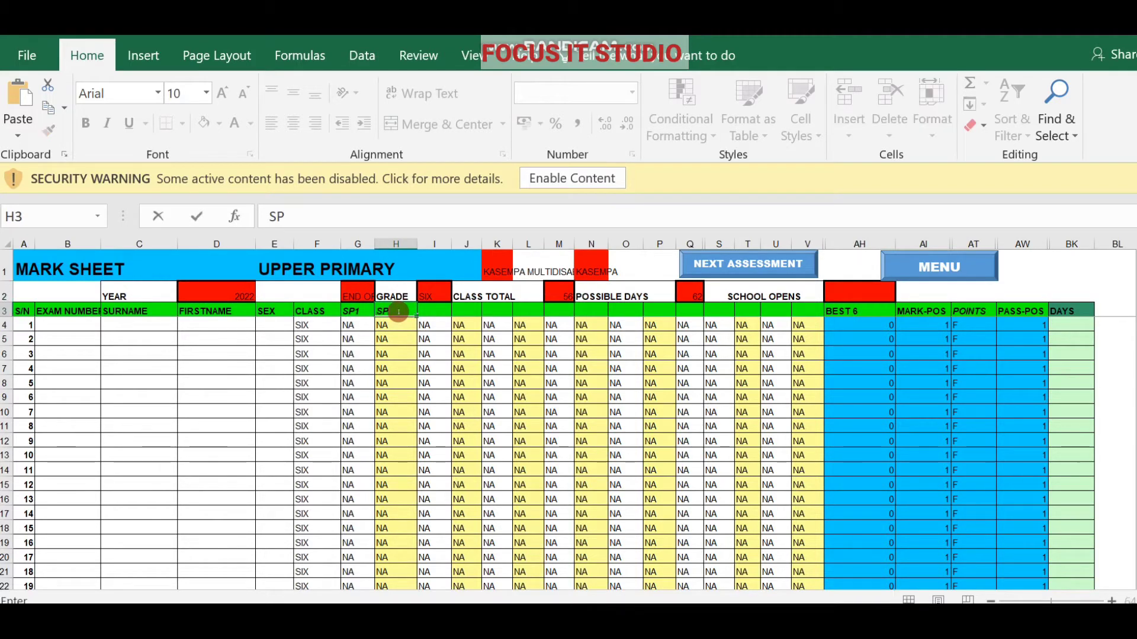
left_click(435, 309)
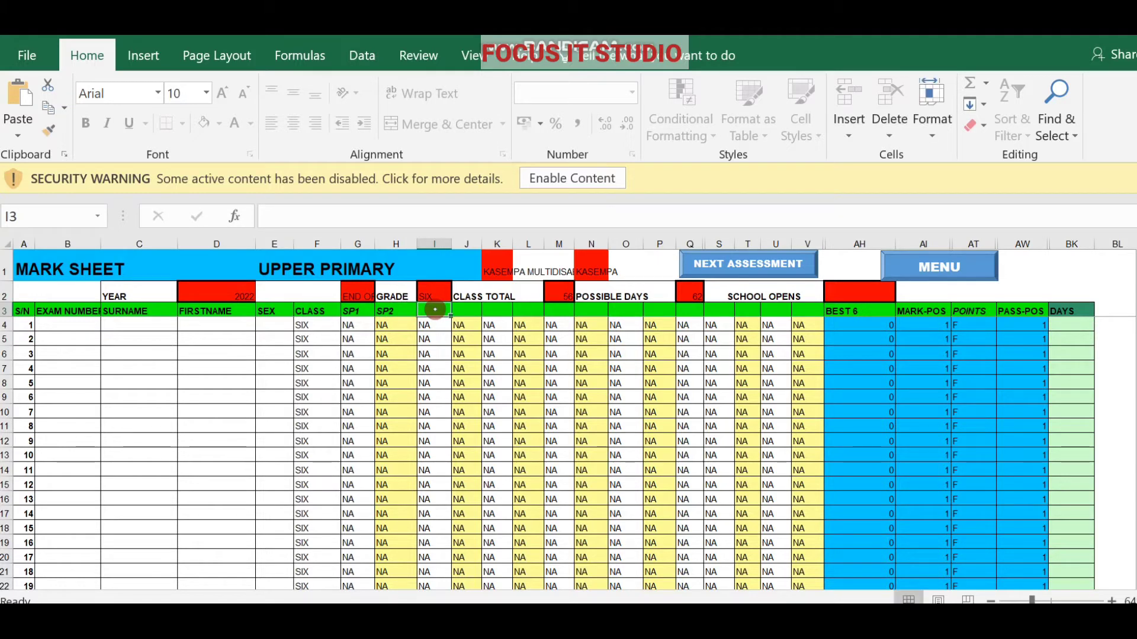
type("EN")
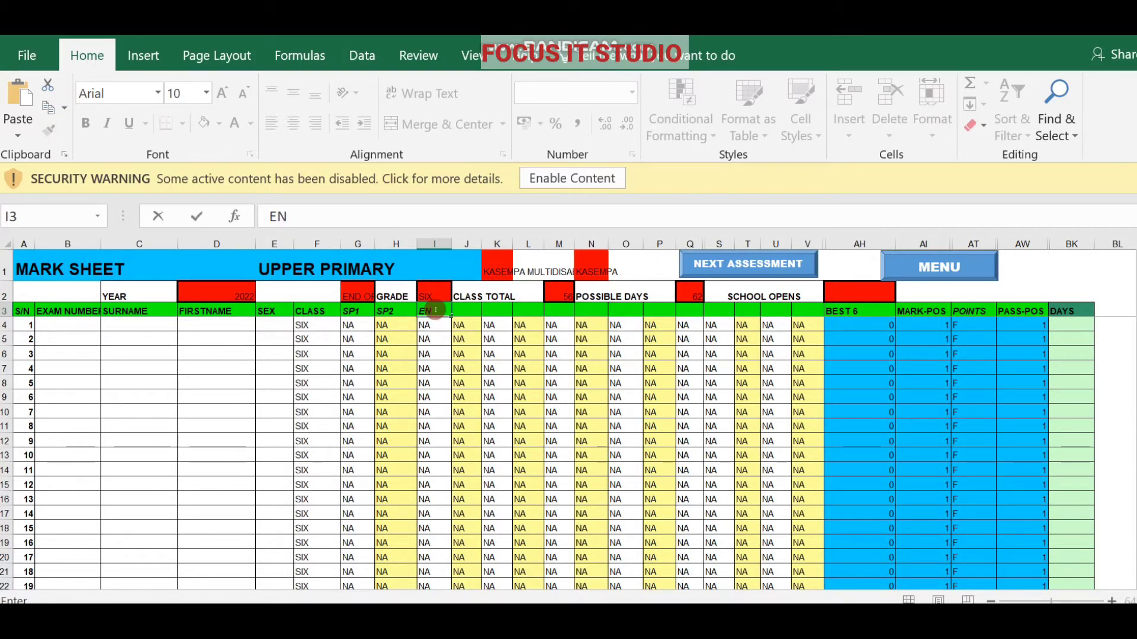
type("GLISH")
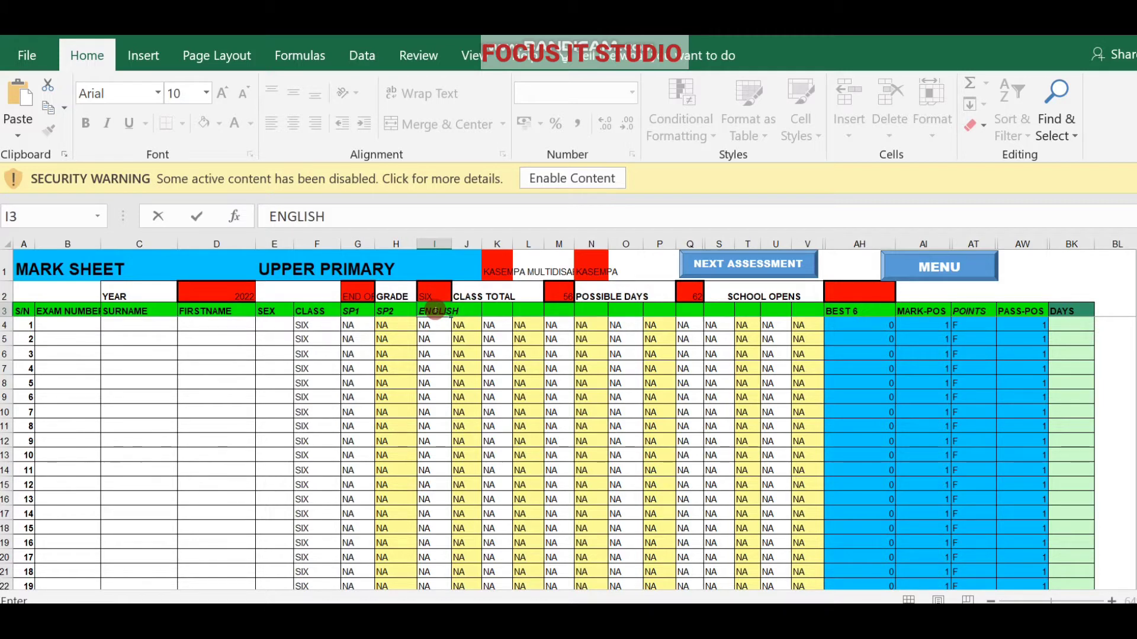
key("Tab")
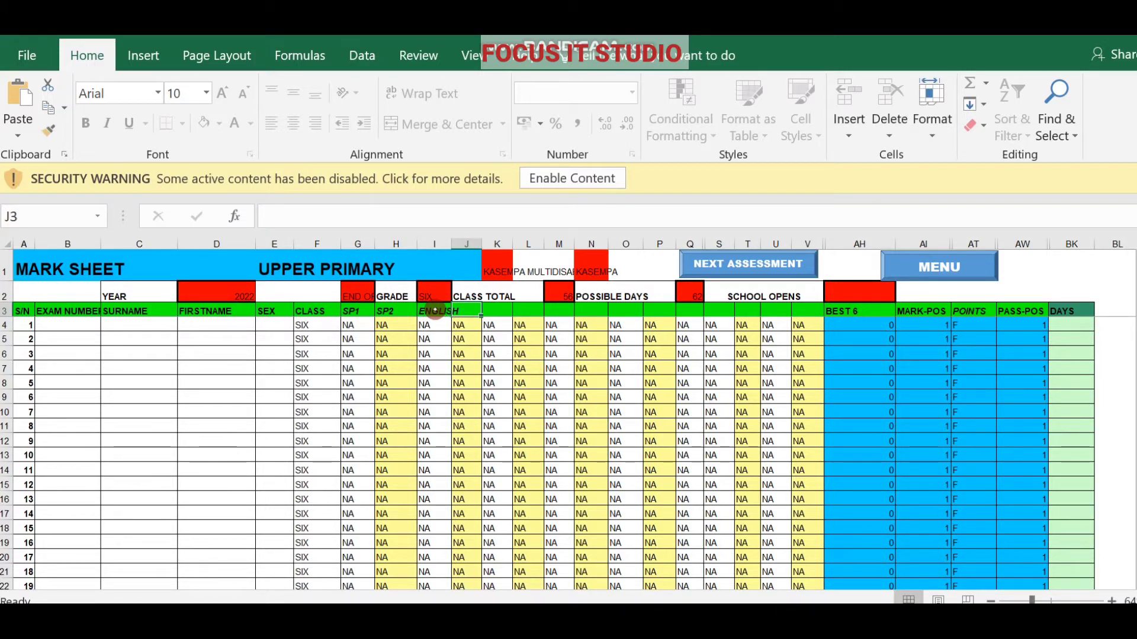
type("IN")
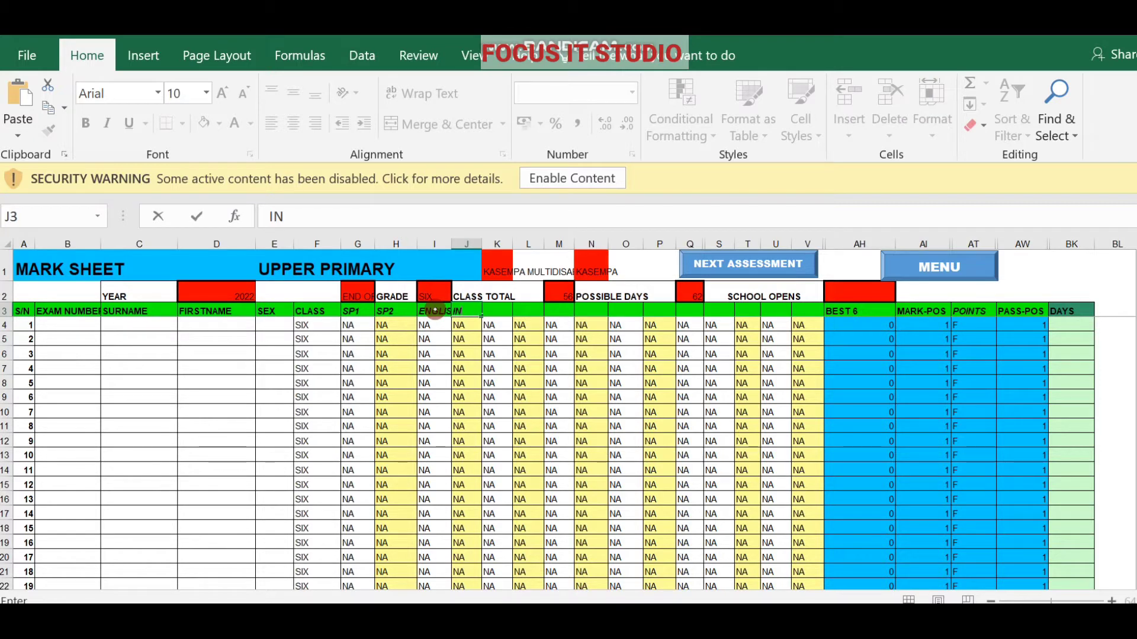
type("T-SCIENCE")
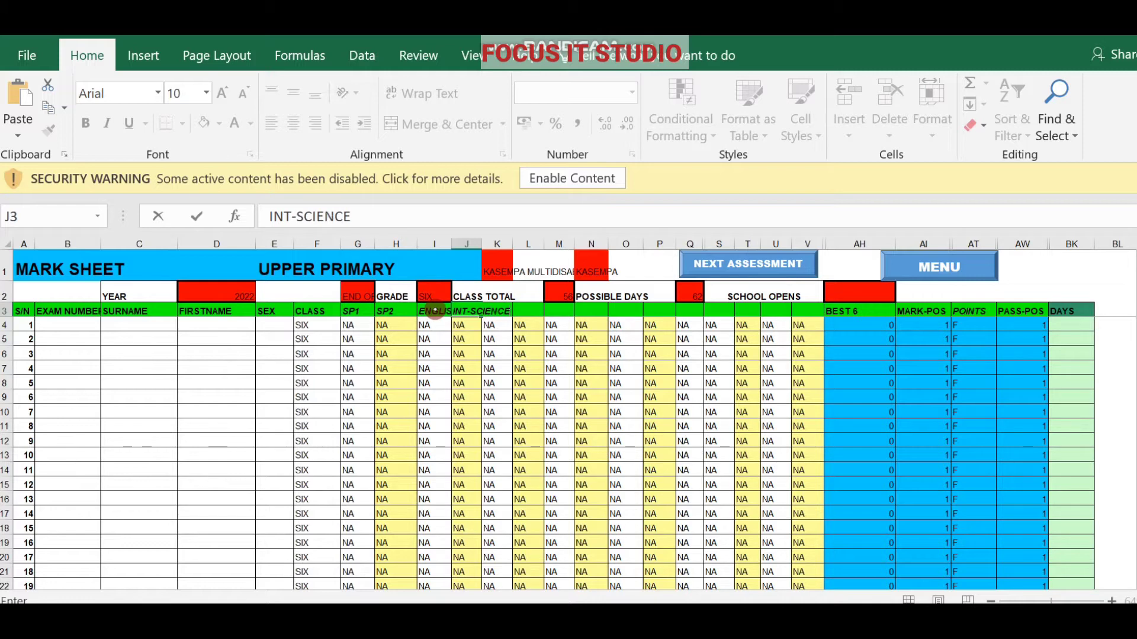
key("Tab")
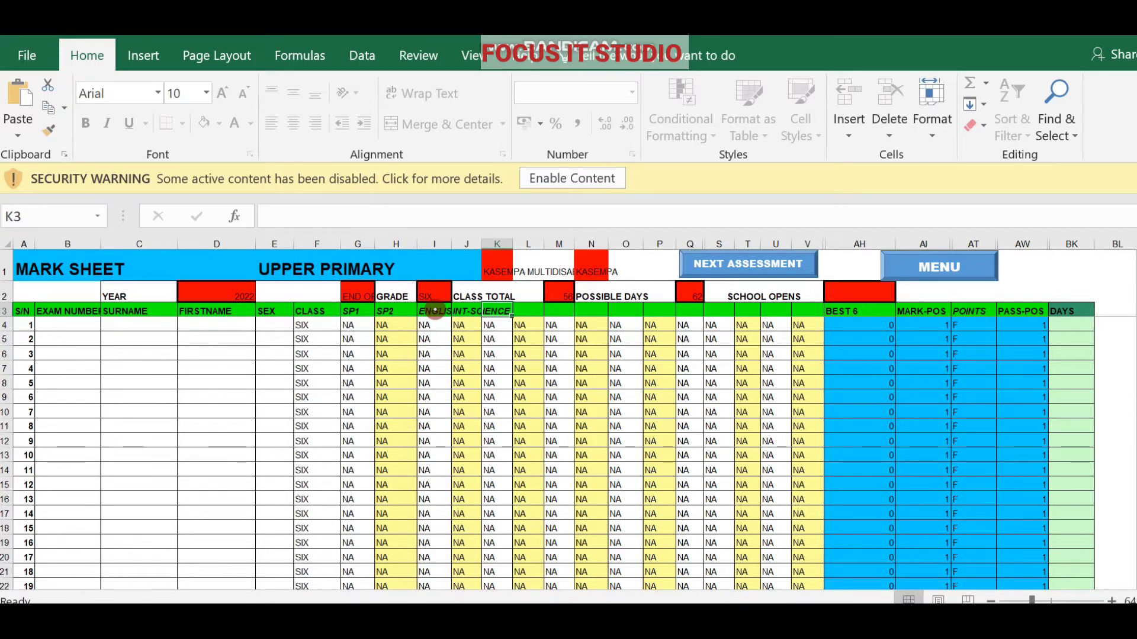
type("S")
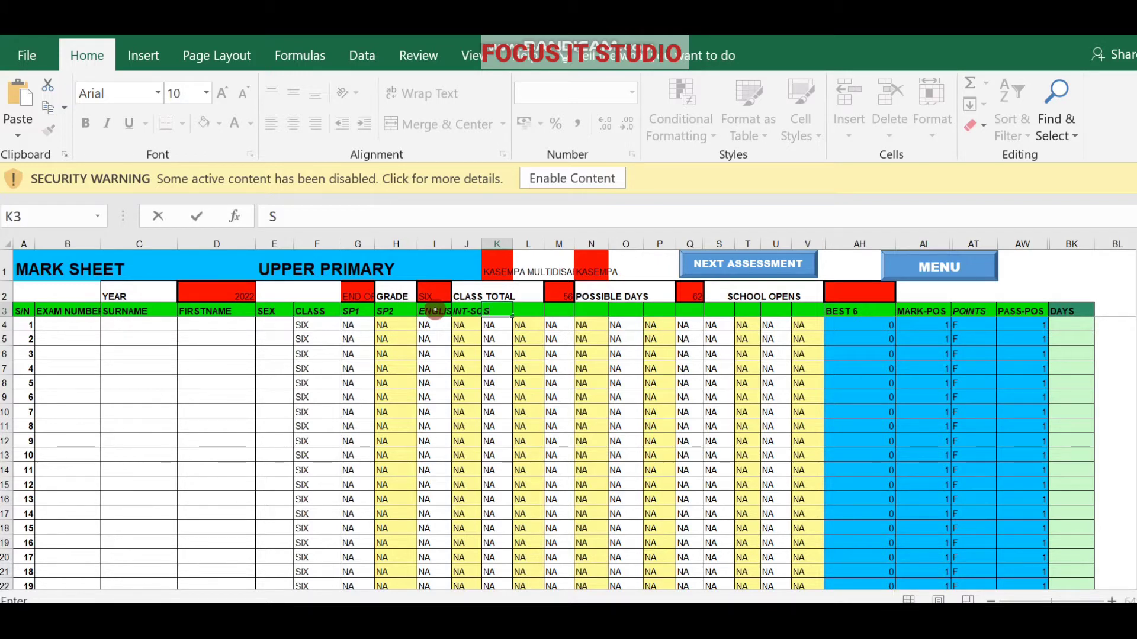
type("S")
key("Tab")
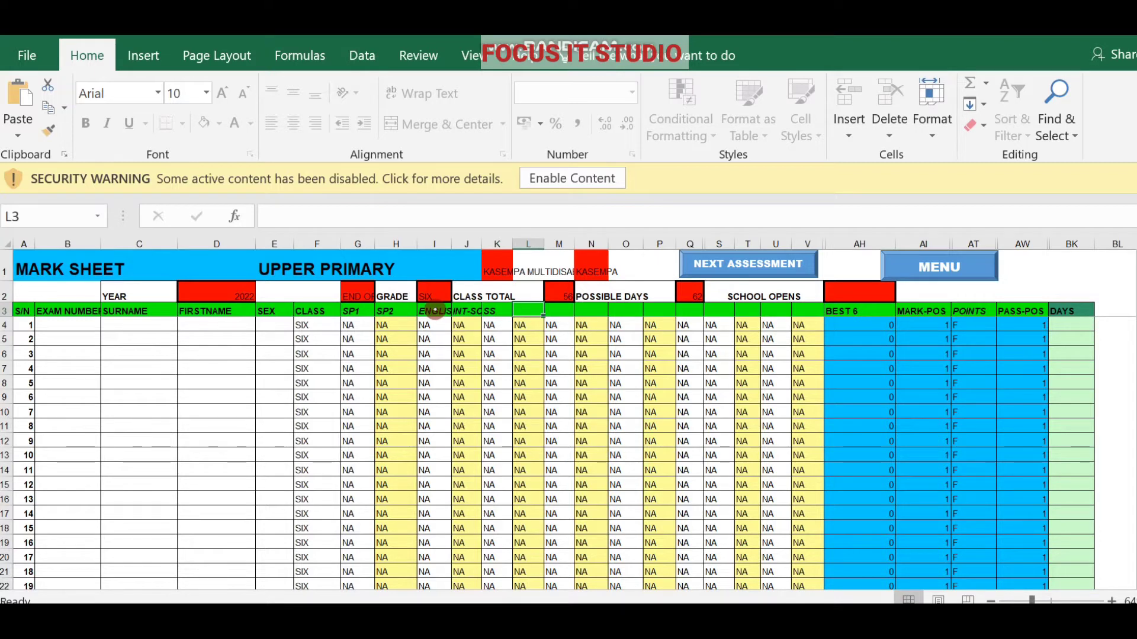
type("KIIKA")
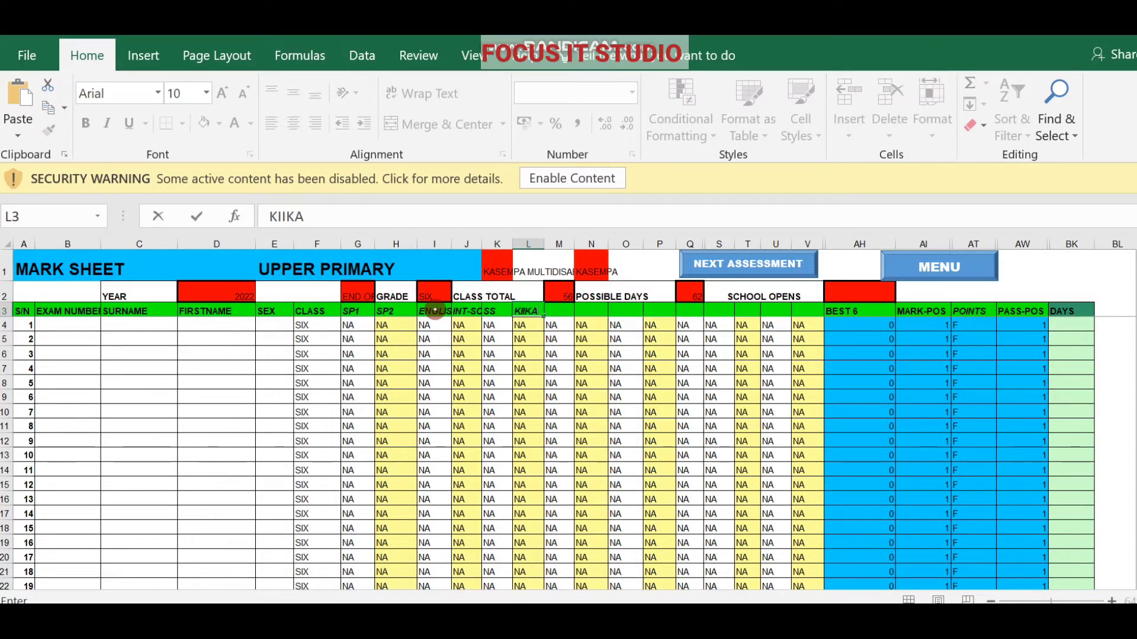
type("ONDE")
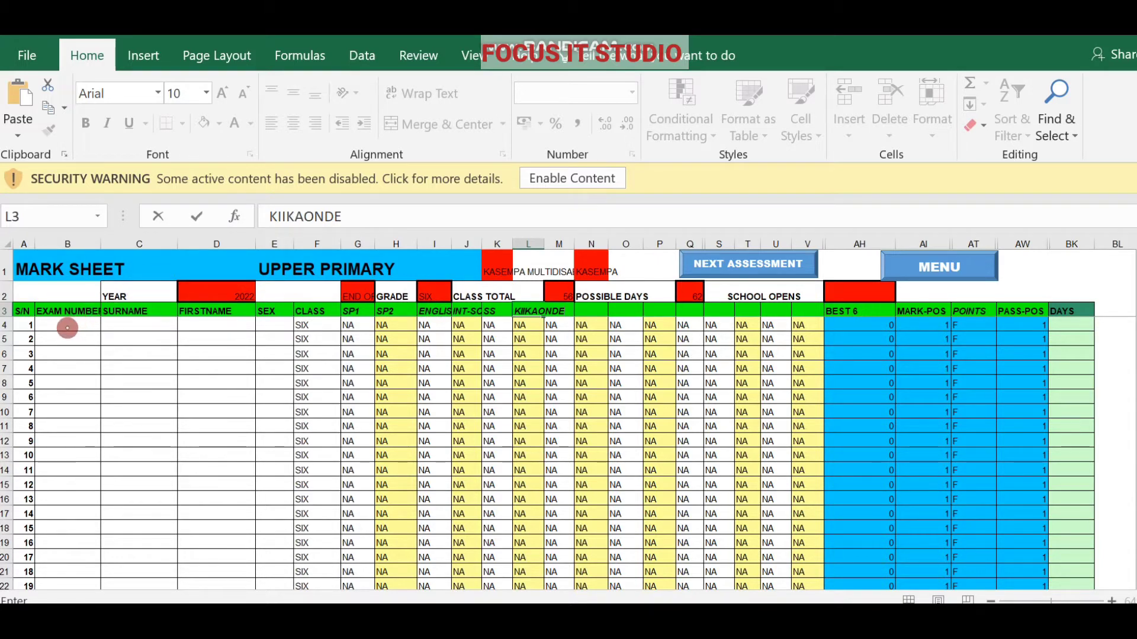
Enter the first pupil's surname, first name and sex F in C4, D4 and E4.
left_click(67, 327)
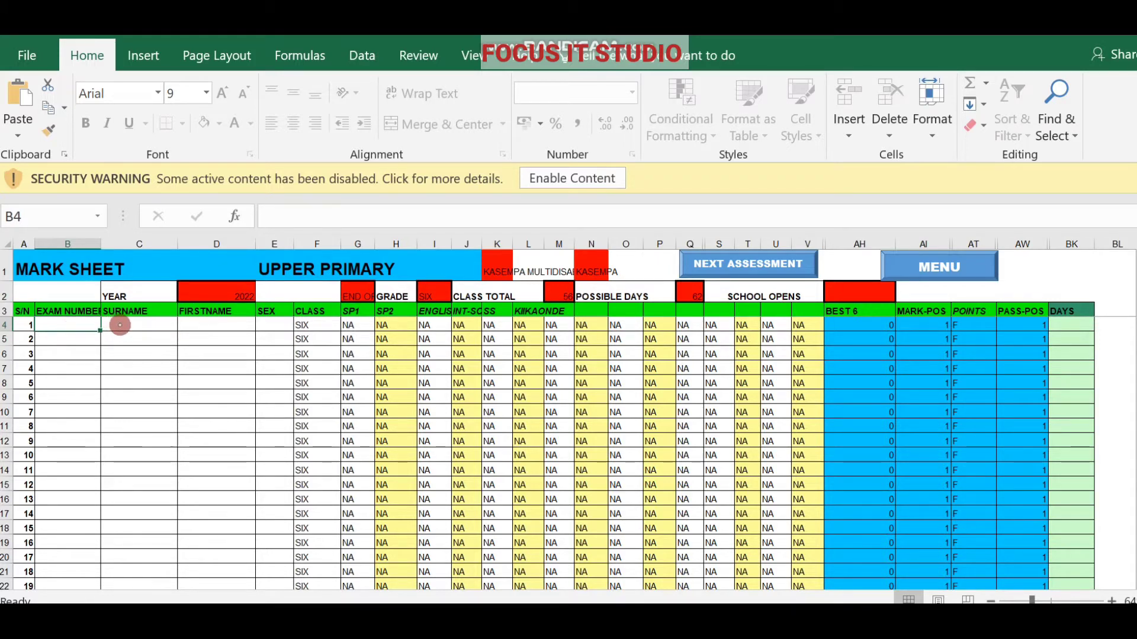
left_click(119, 325)
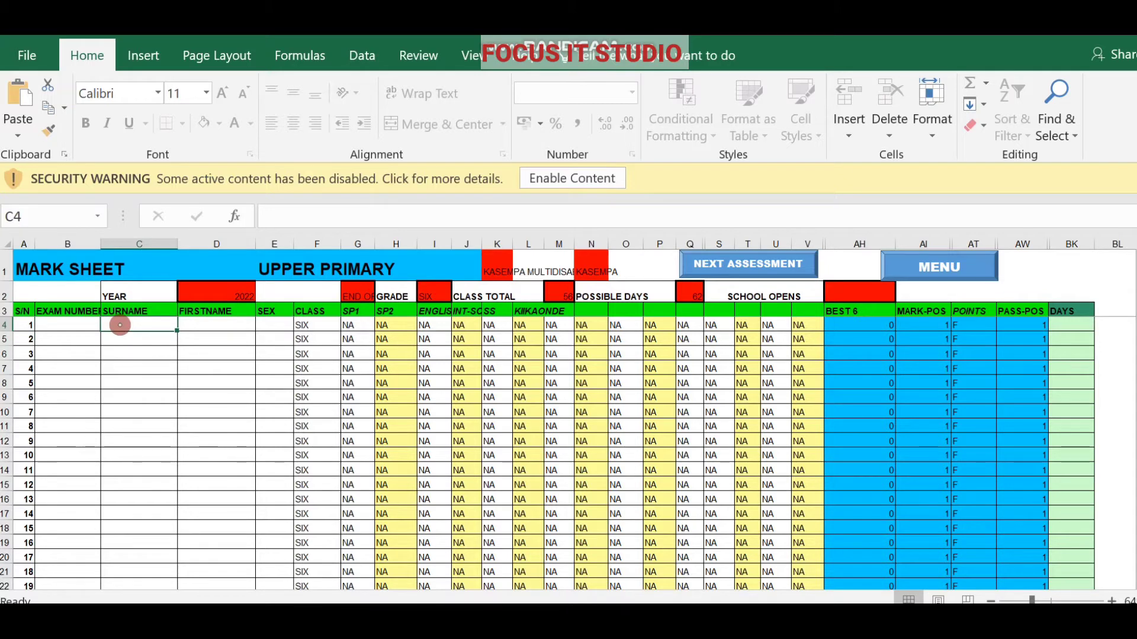
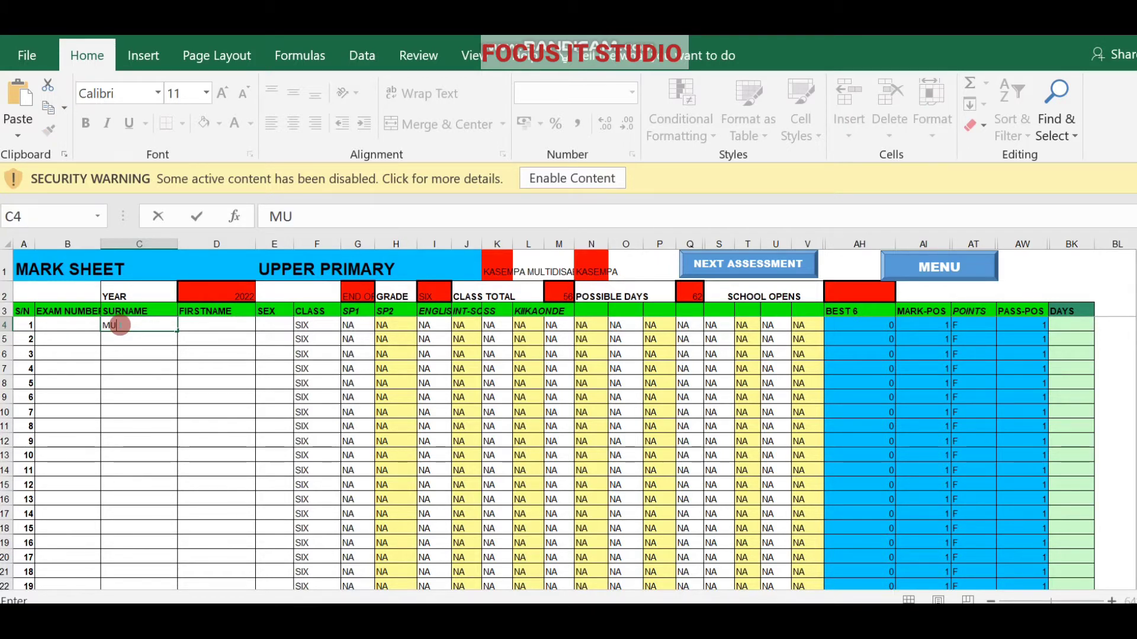
left_click(189, 324)
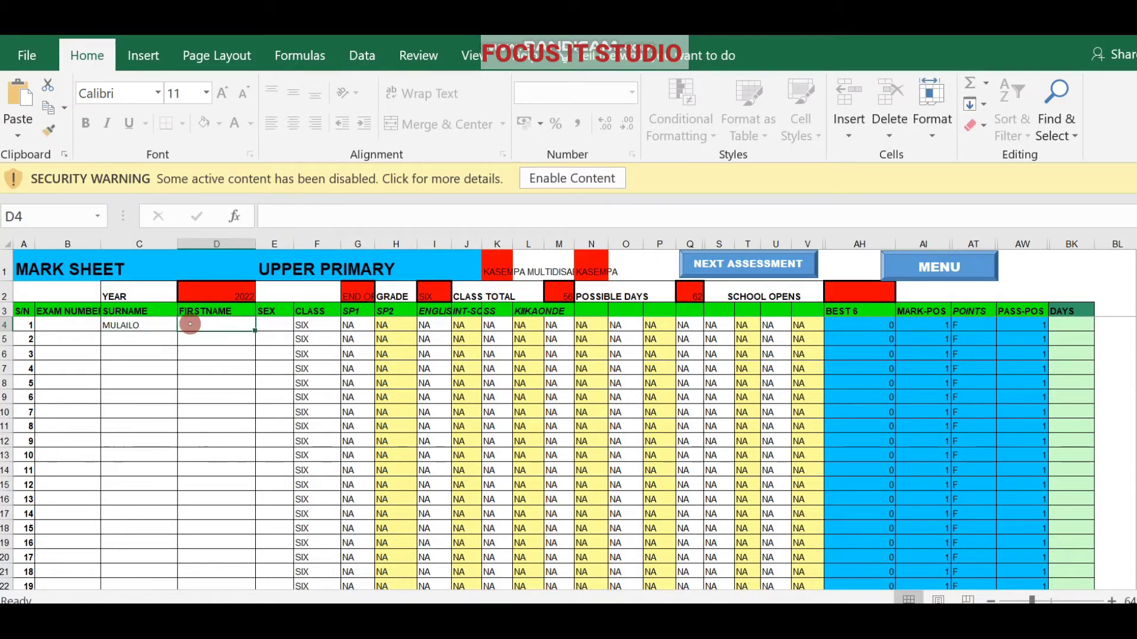
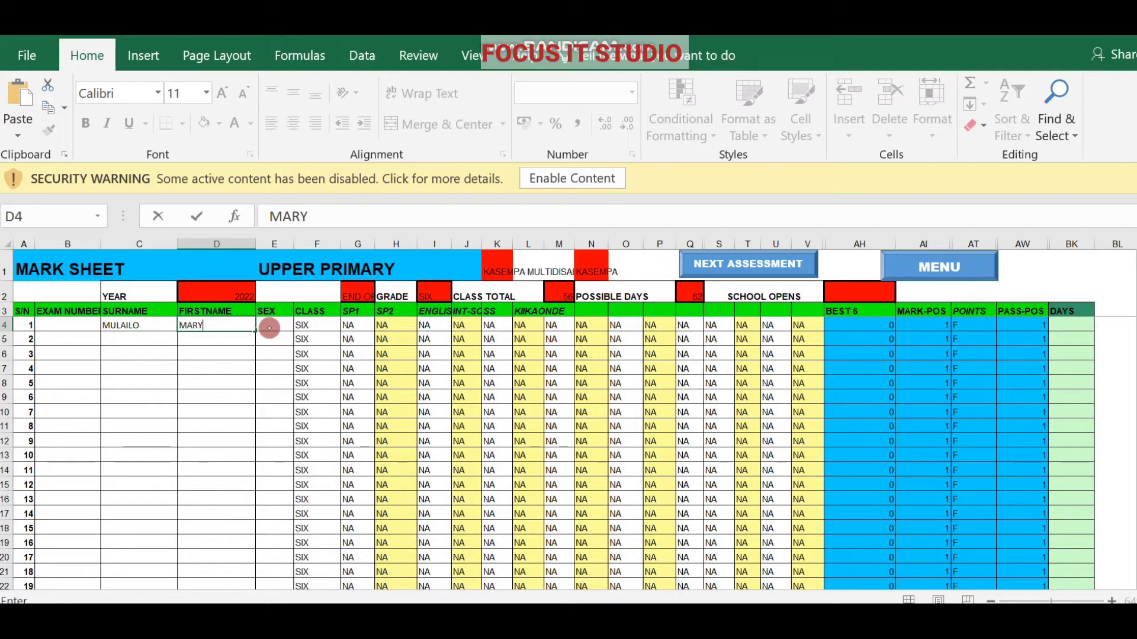
left_click(270, 327)
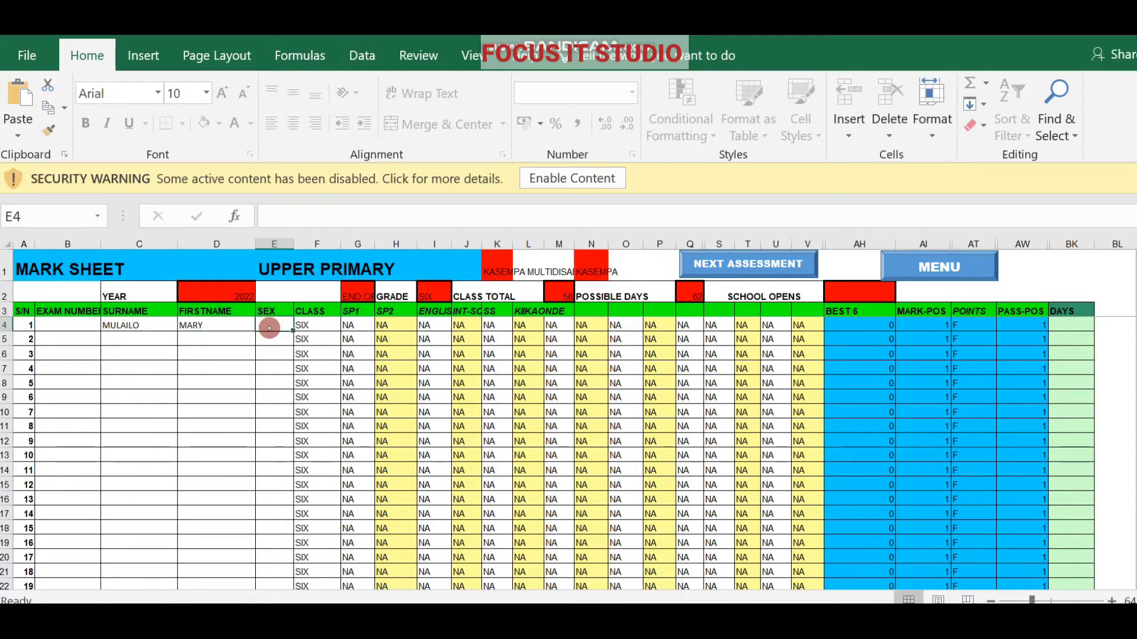
type("F")
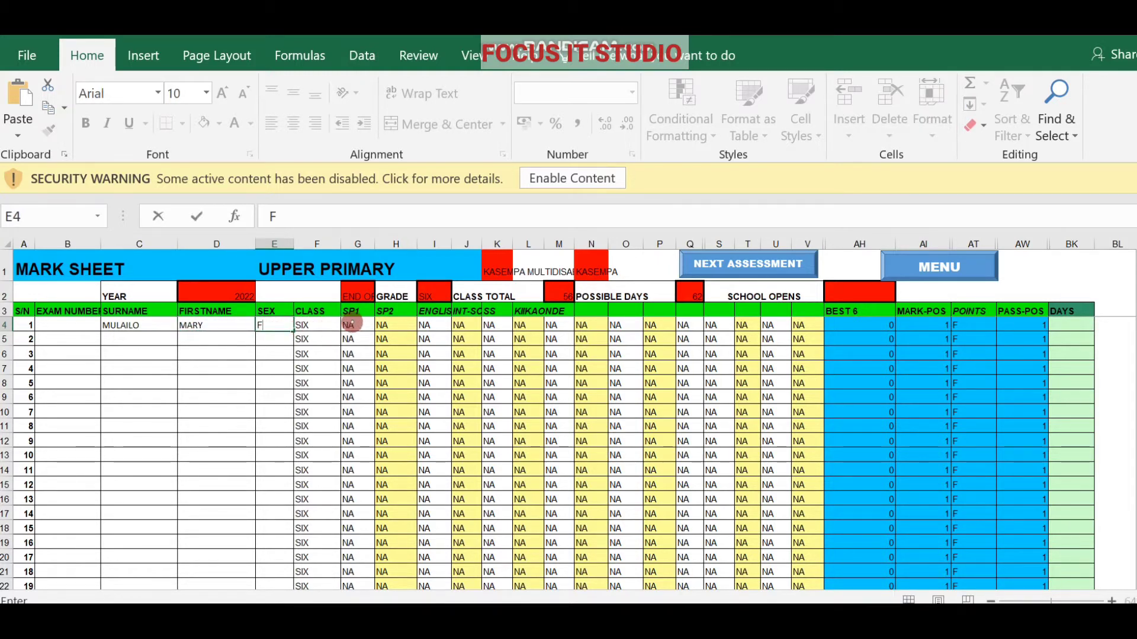
left_click(357, 325)
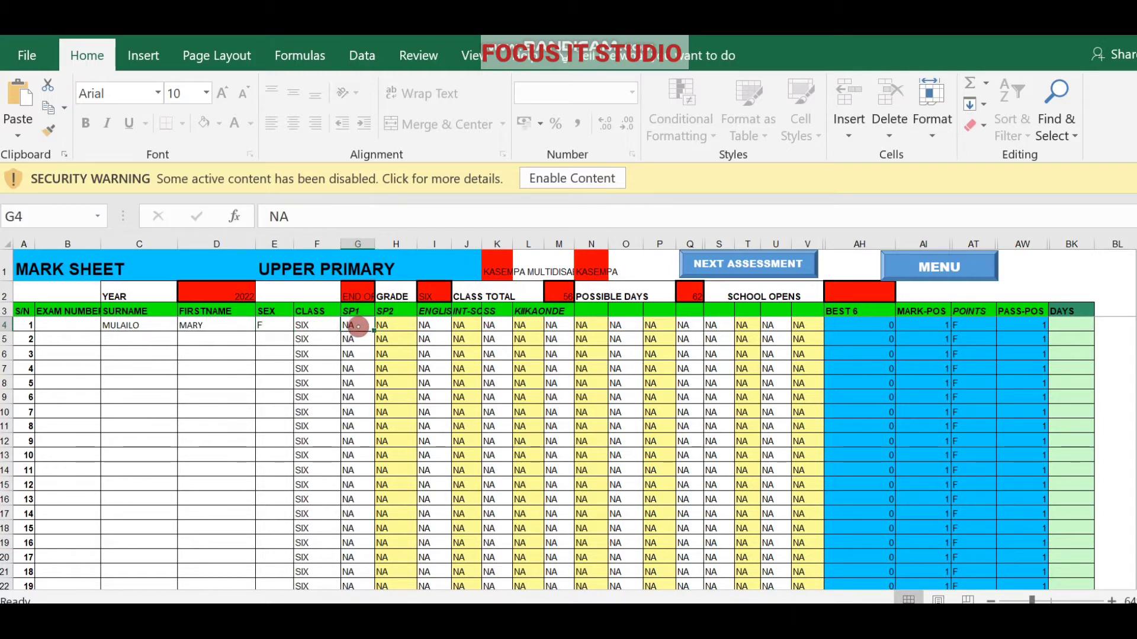
Replace the NA placeholders with marks 99, 88 and 70 in G4 to I4.
key("BackSpace")
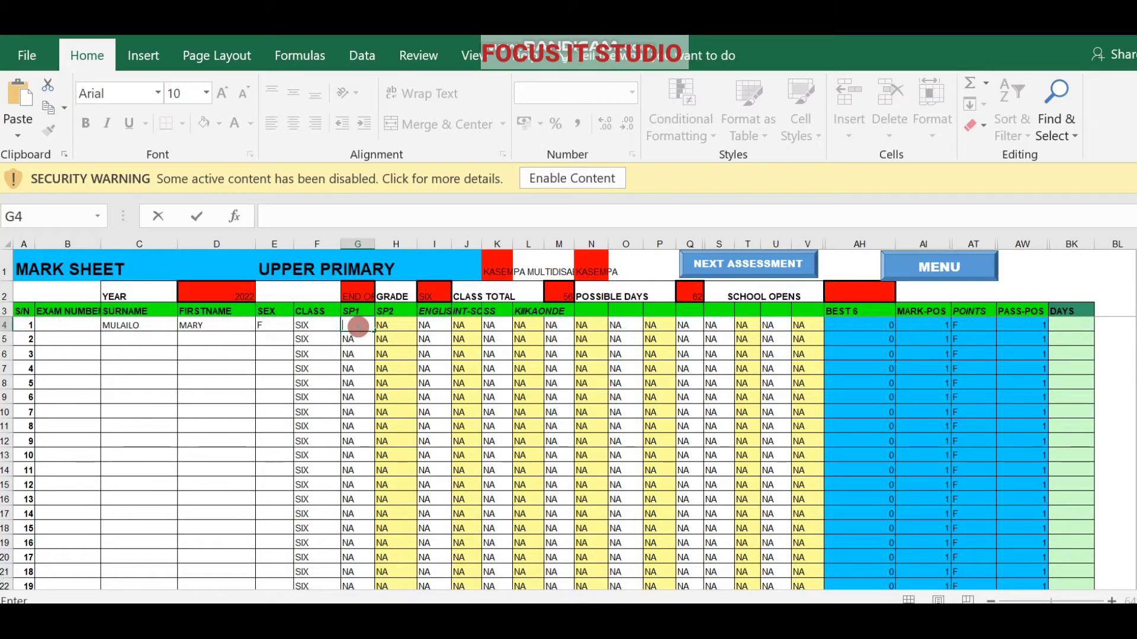
type("99")
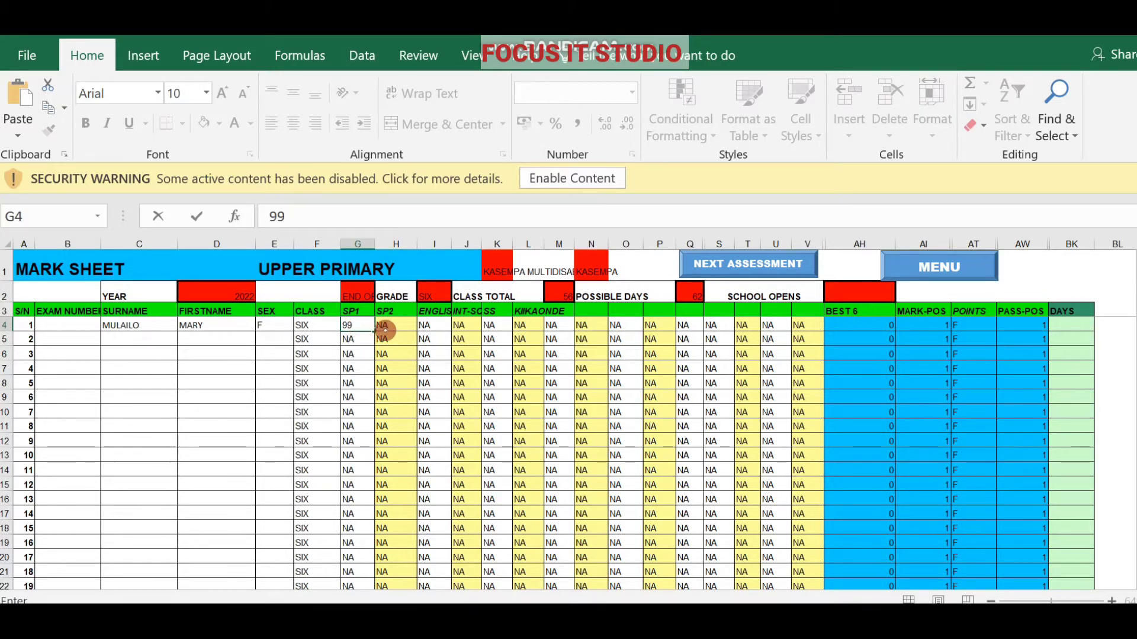
left_click(390, 331)
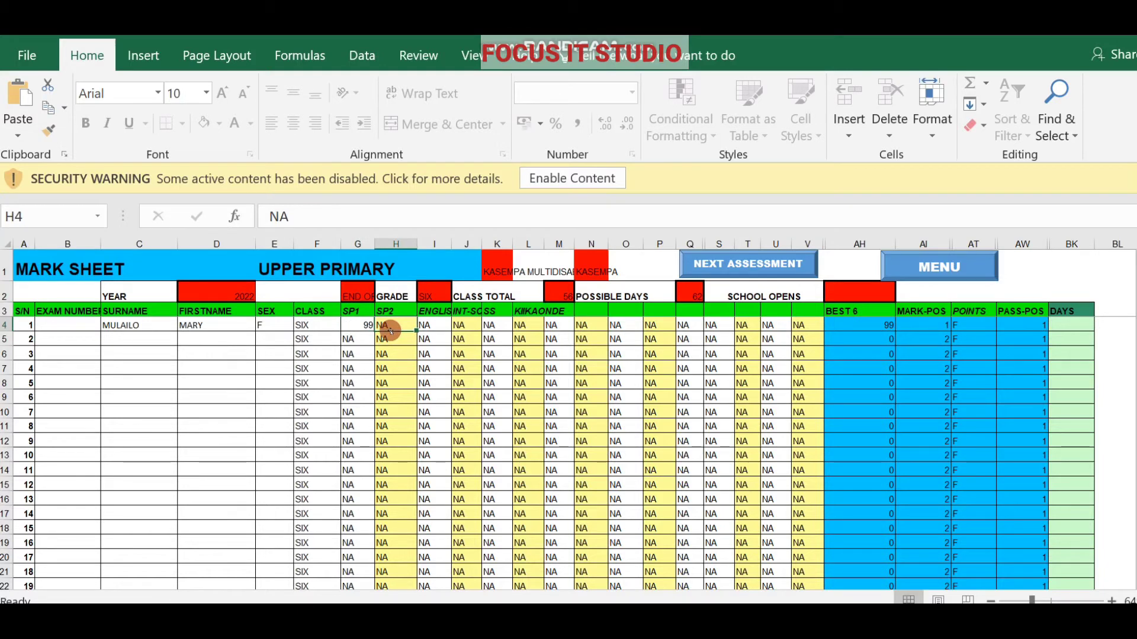
key("BackSpace")
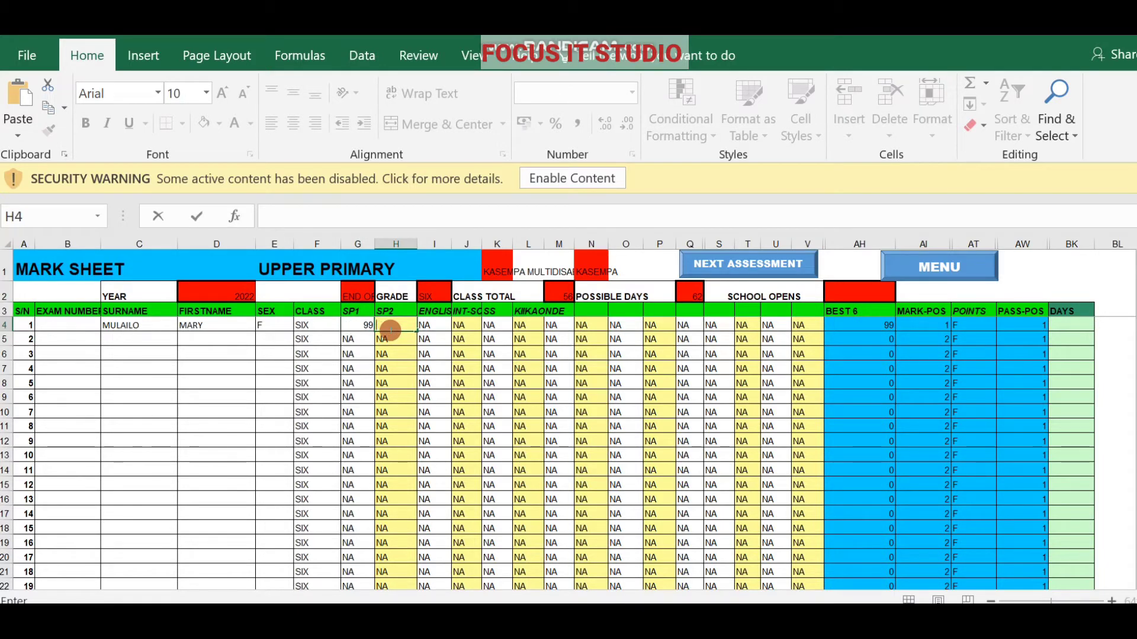
type("88")
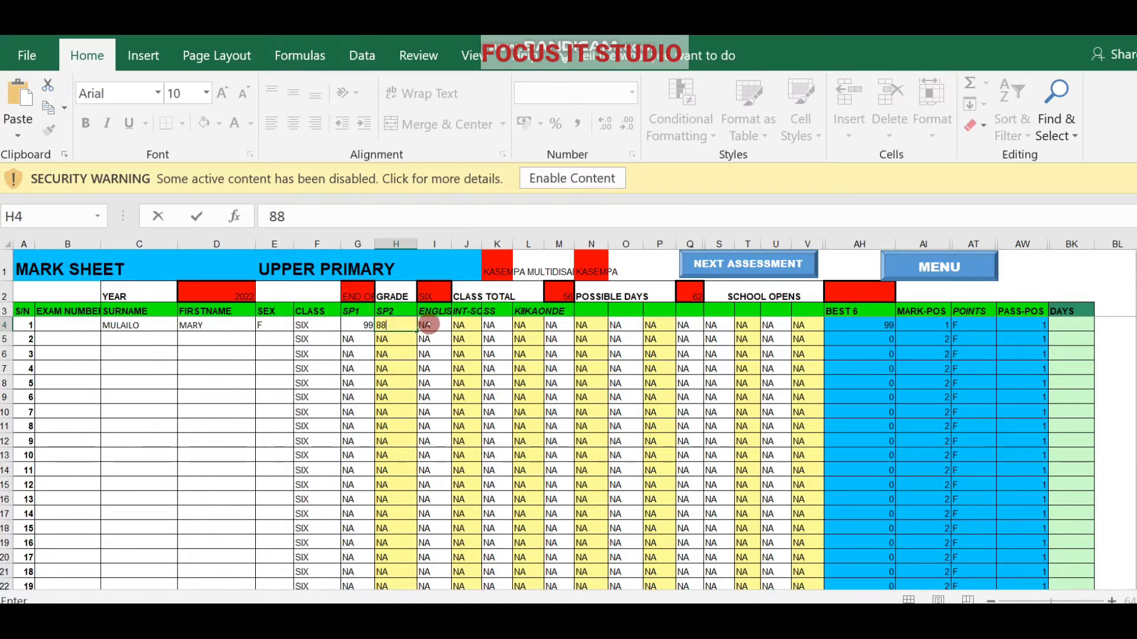
left_click(430, 324)
key("BackSpace")
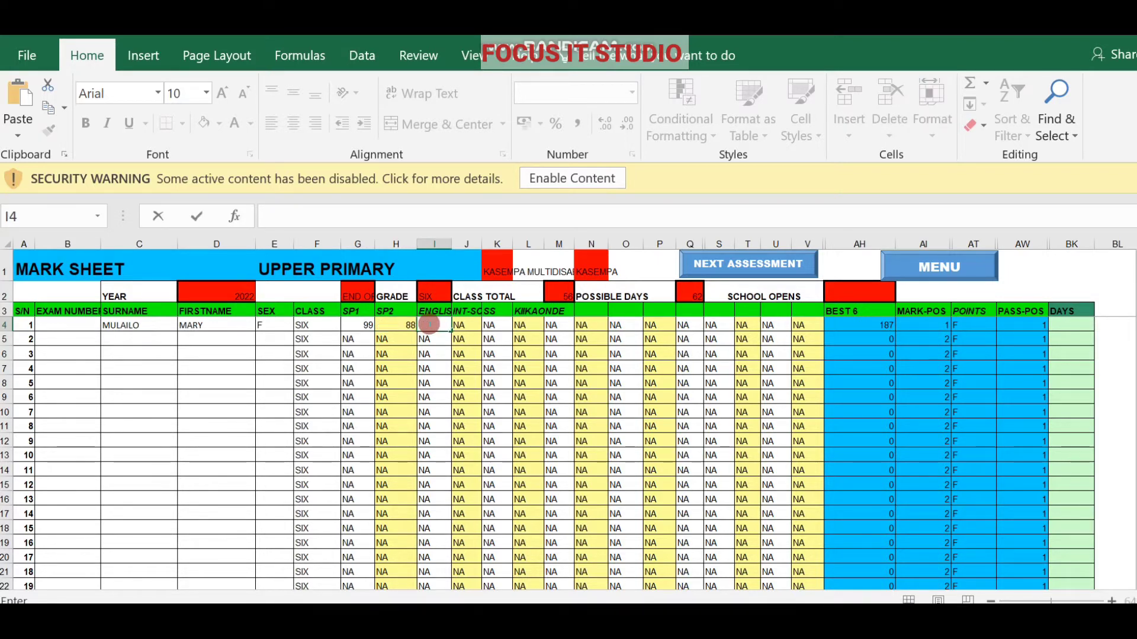
type("70")
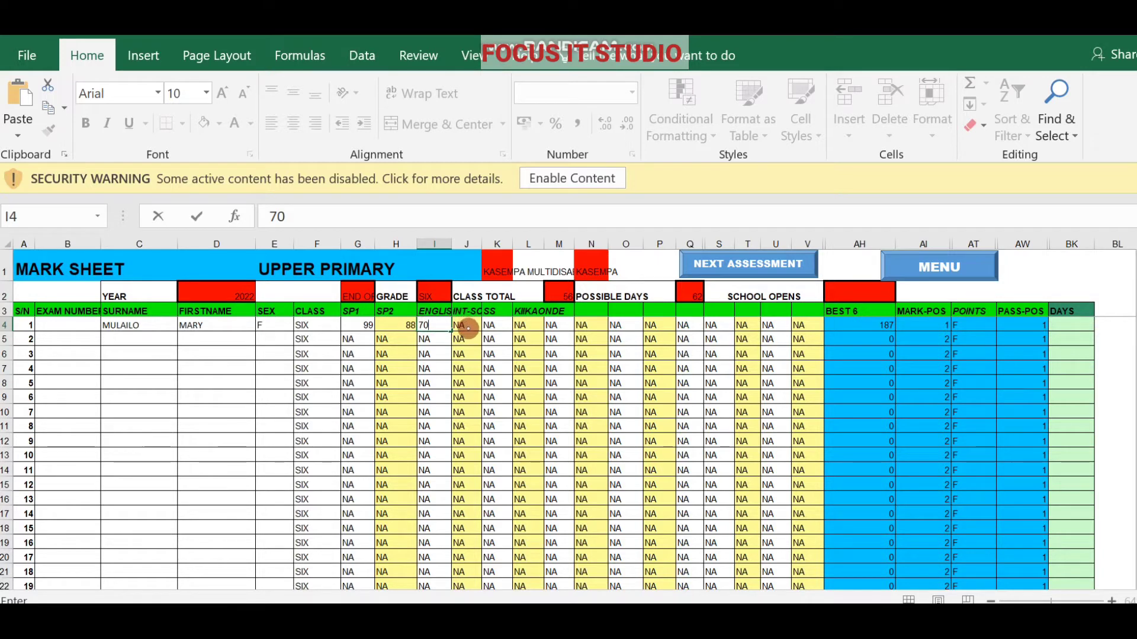
left_click(468, 327)
Enter marks 66, 45 and 30 in J4 to L4, giving a BEST 6 total of 398.
key("BackSpace")
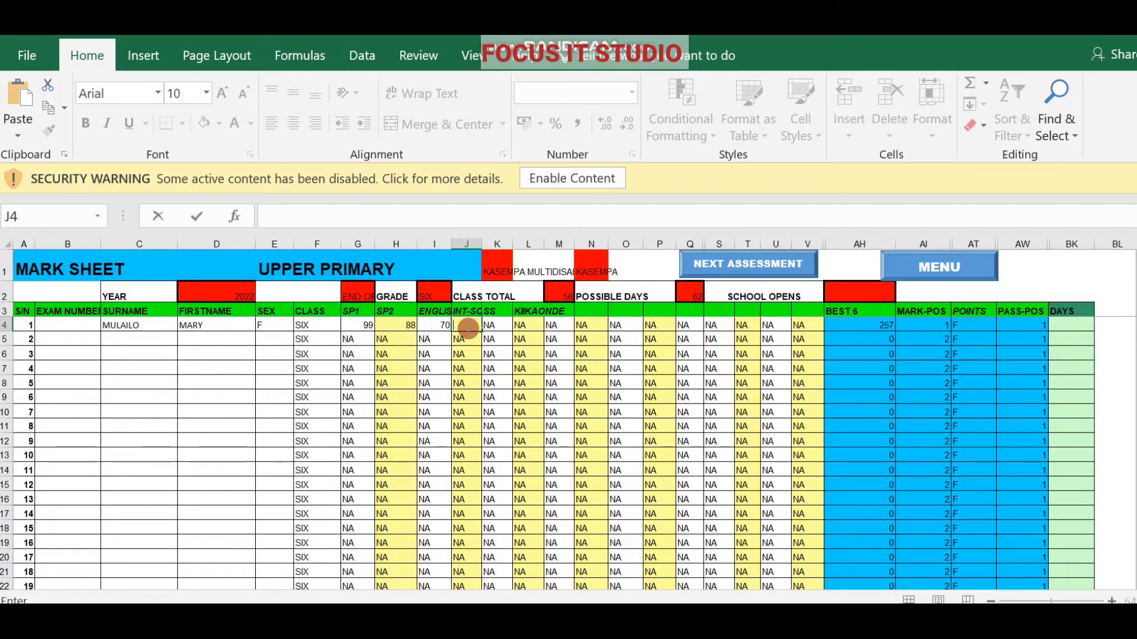
type("66")
left_click(495, 325)
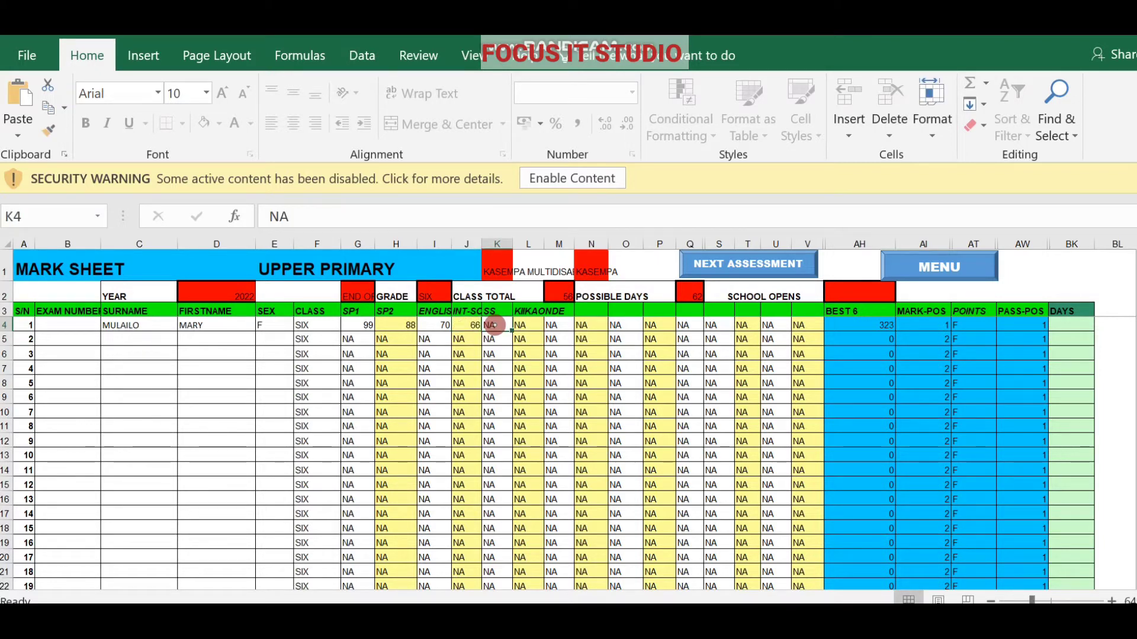
type("45")
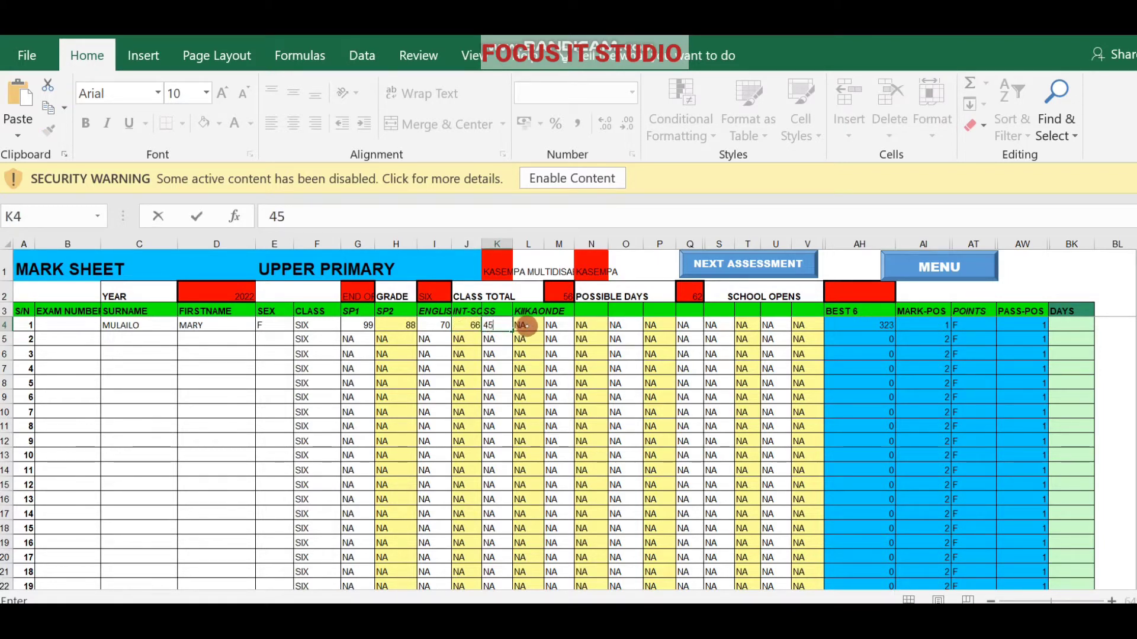
left_click(526, 325)
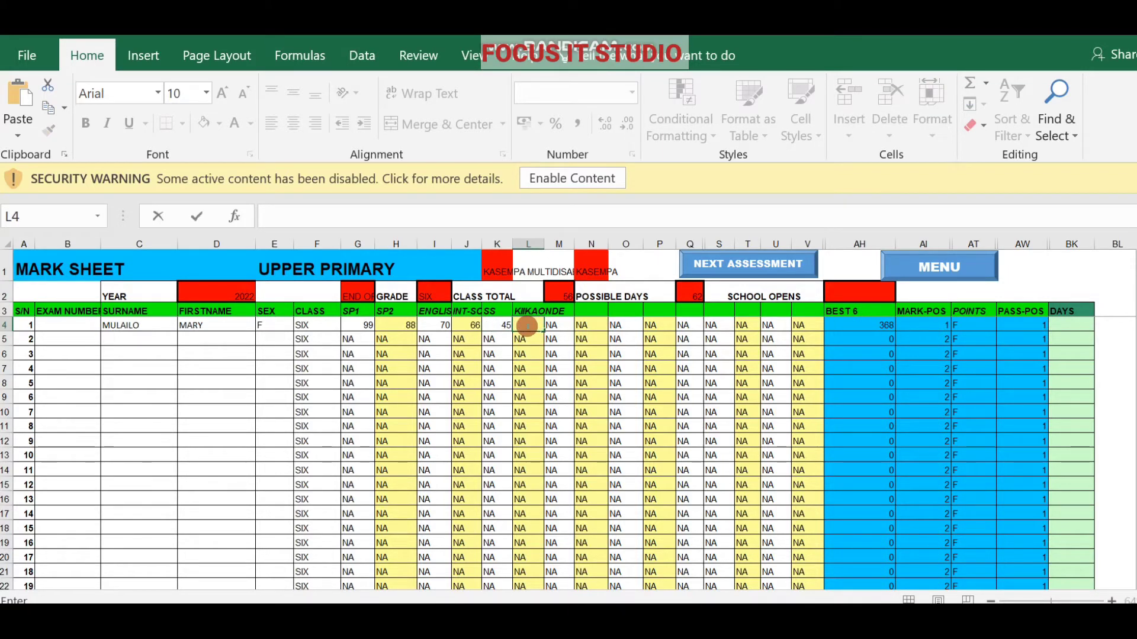
type("30")
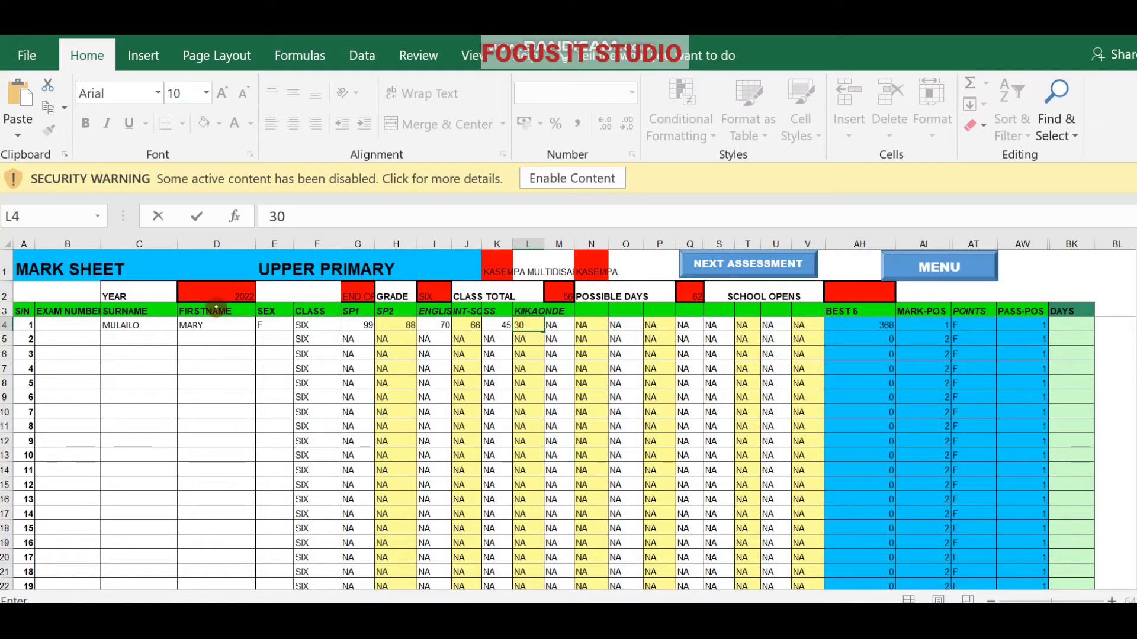
left_click(121, 344)
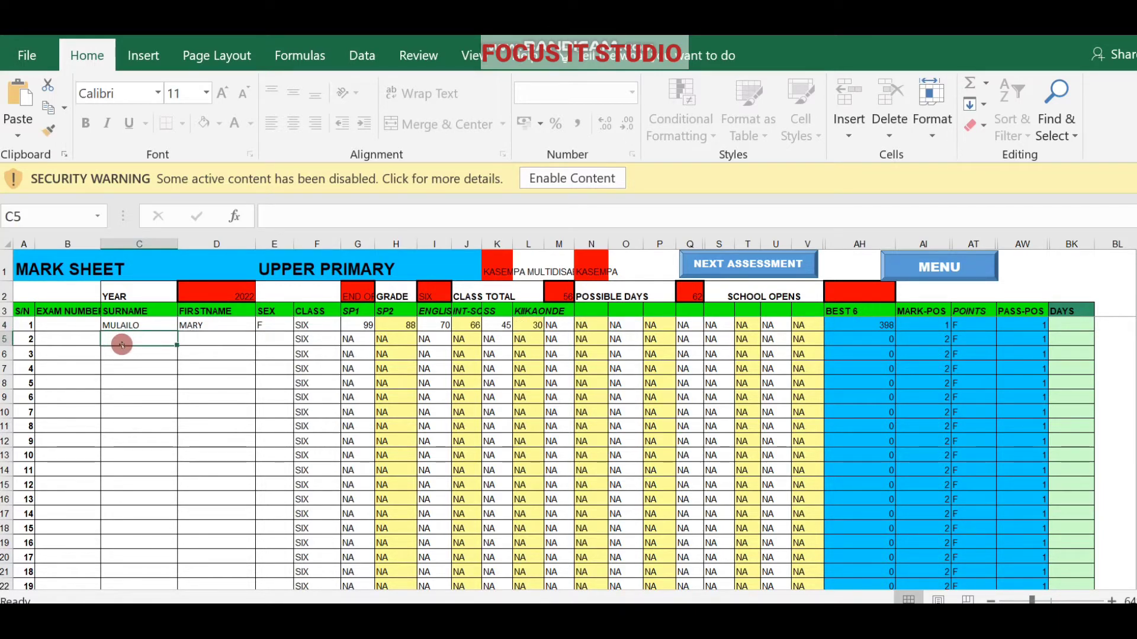
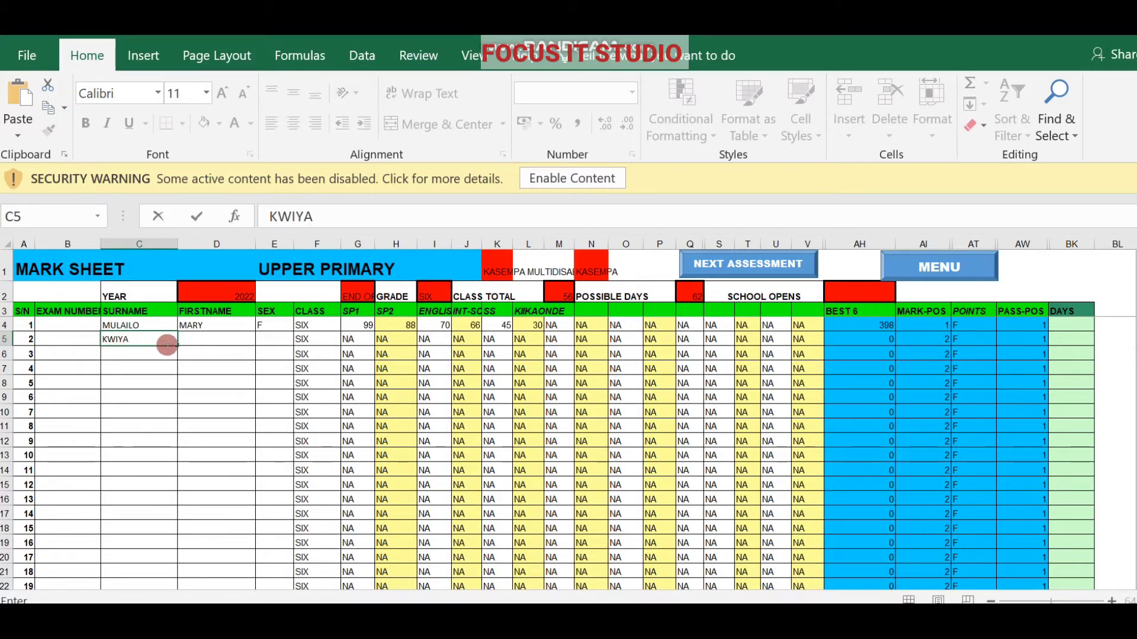
Enter the second pupil's surname, first name and sex MALE in row 5.
left_click(193, 341)
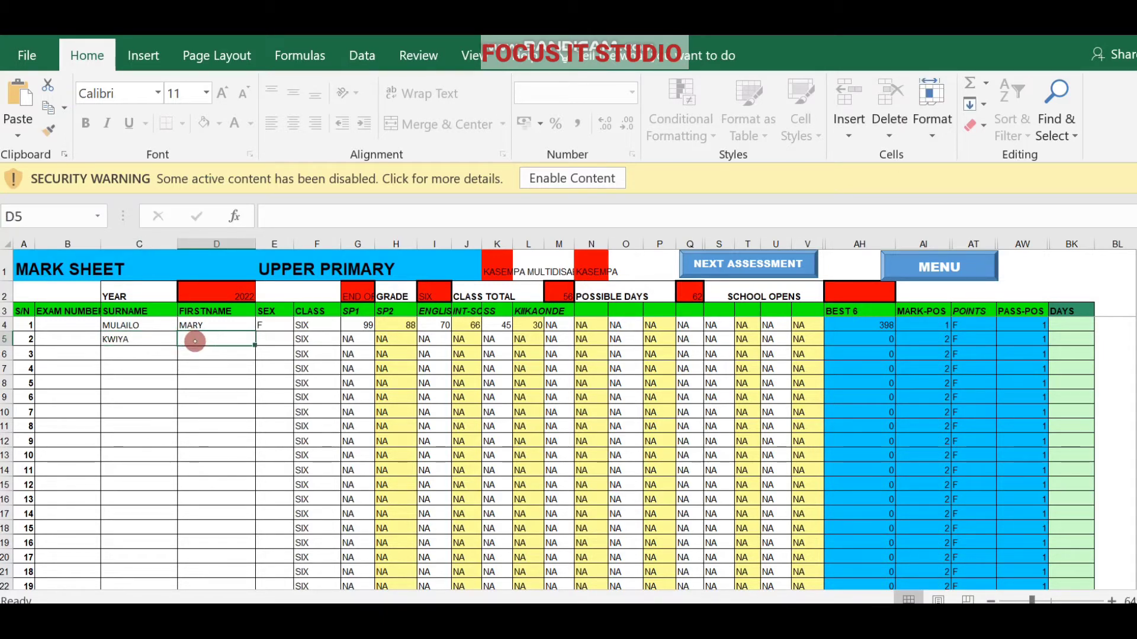
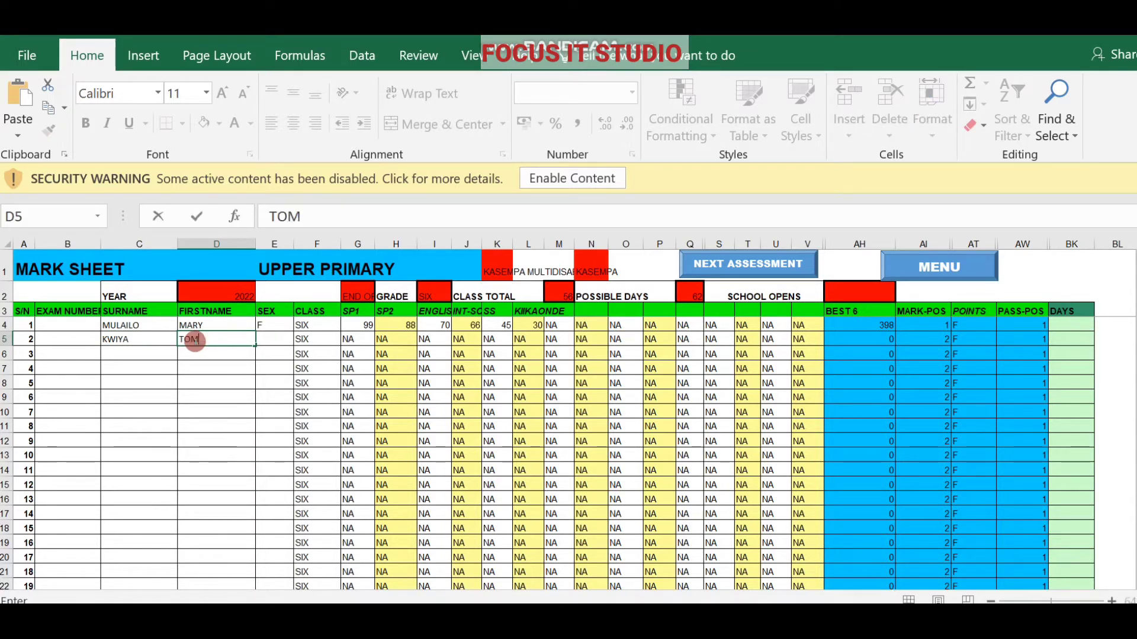
left_click(270, 341)
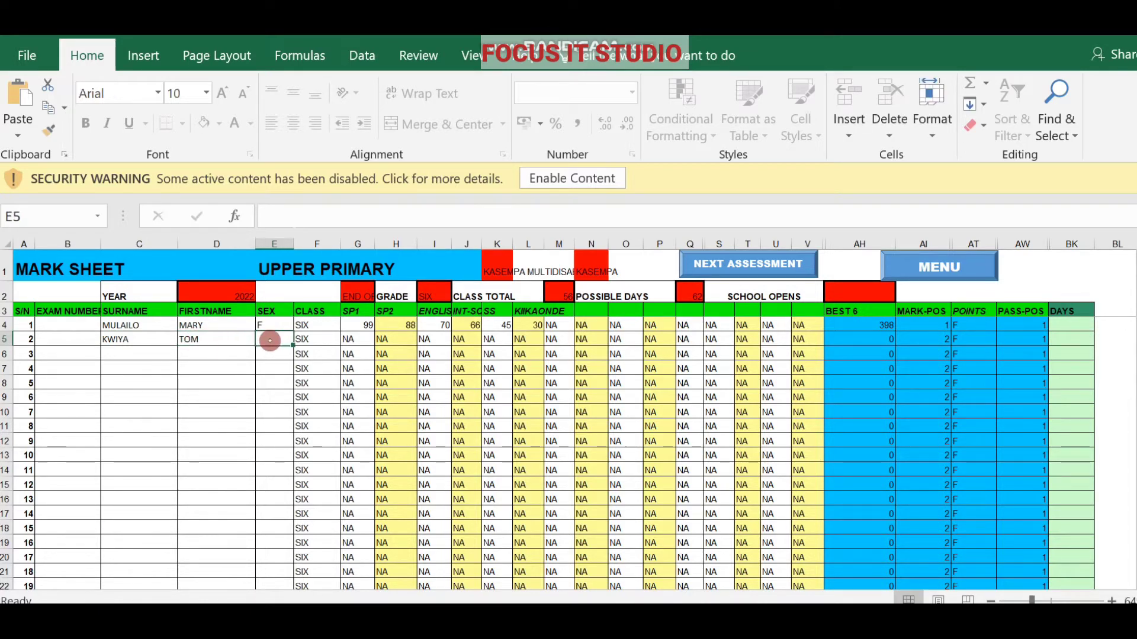
type("MALE")
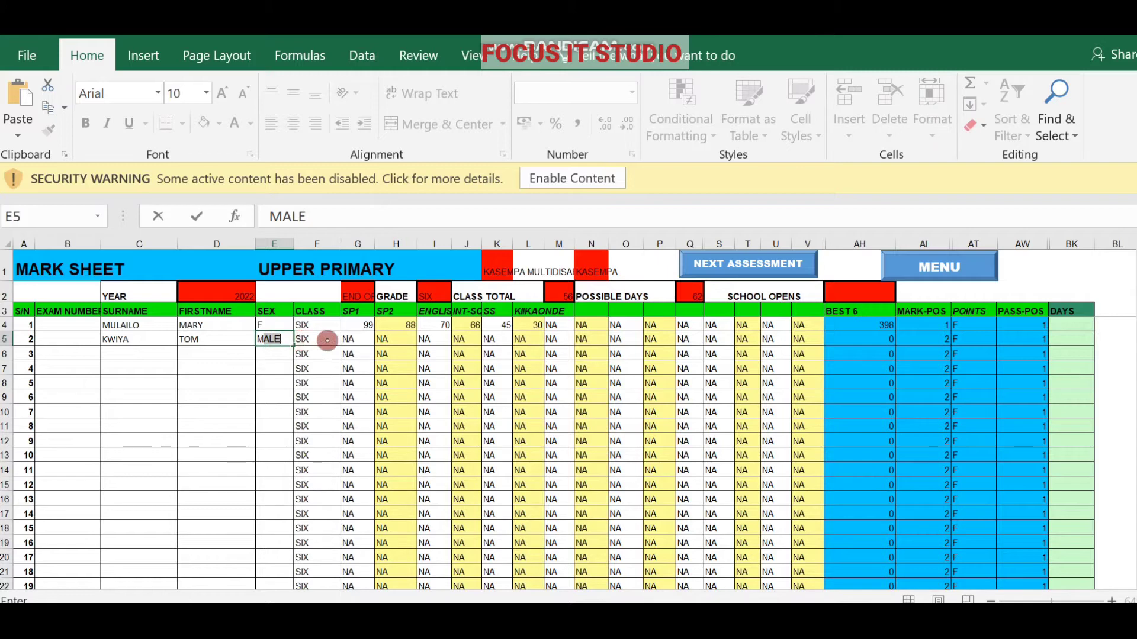
left_click(353, 342)
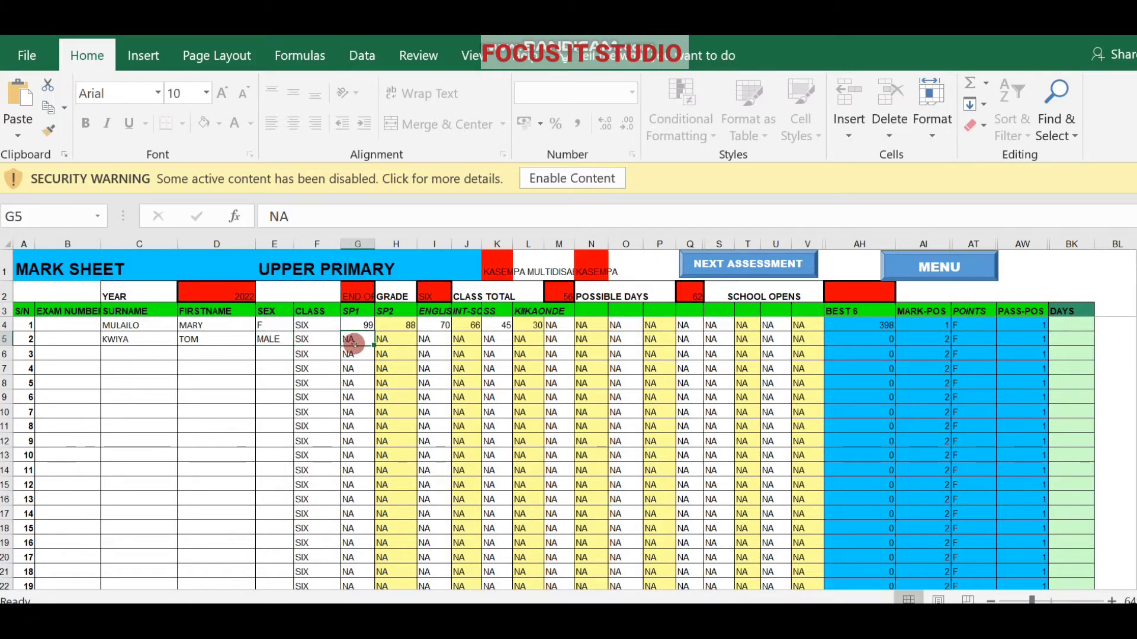
Replace NA with marks 100, 78 and 30 in G5 to I5.
key("BackSpace")
type("100")
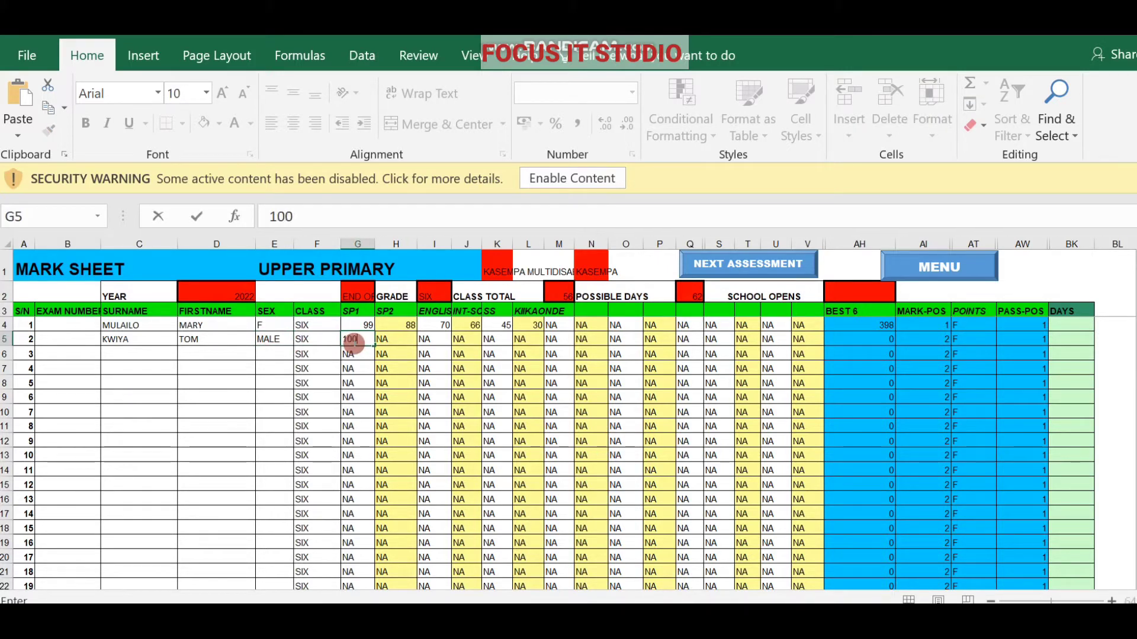
left_click(388, 340)
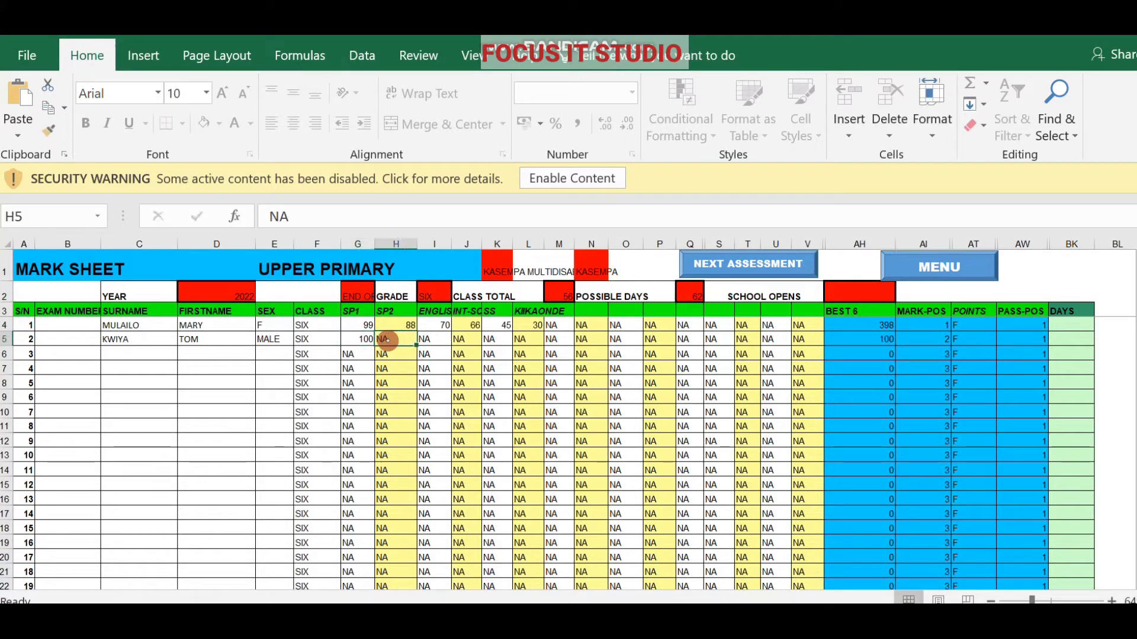
key("BackSpace")
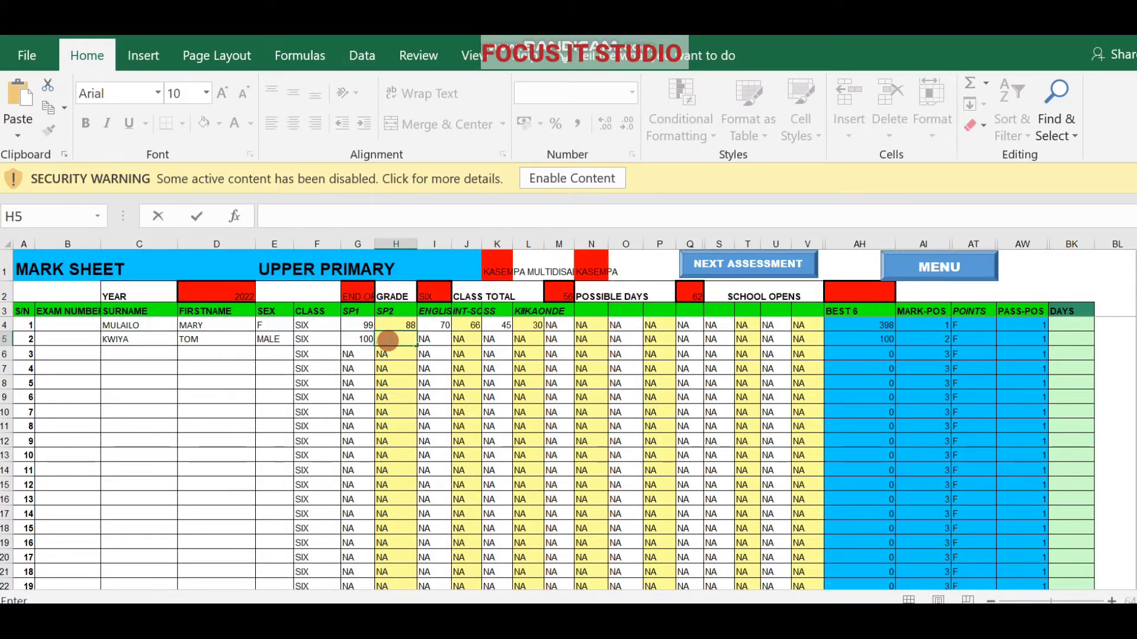
type("78")
left_click(435, 341)
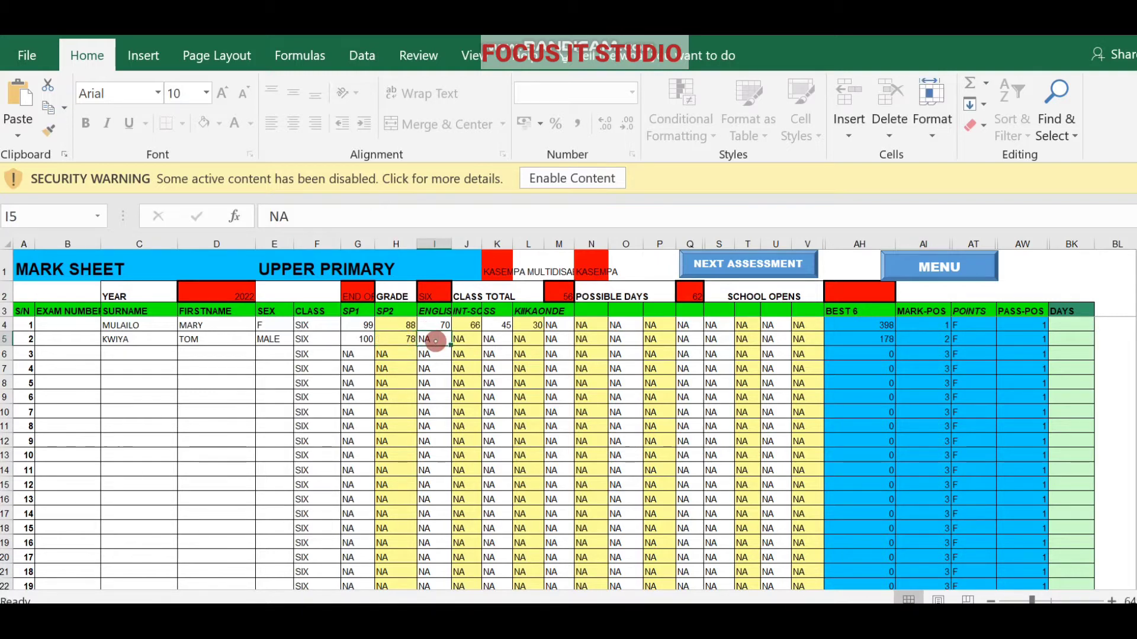
key("BackSpace")
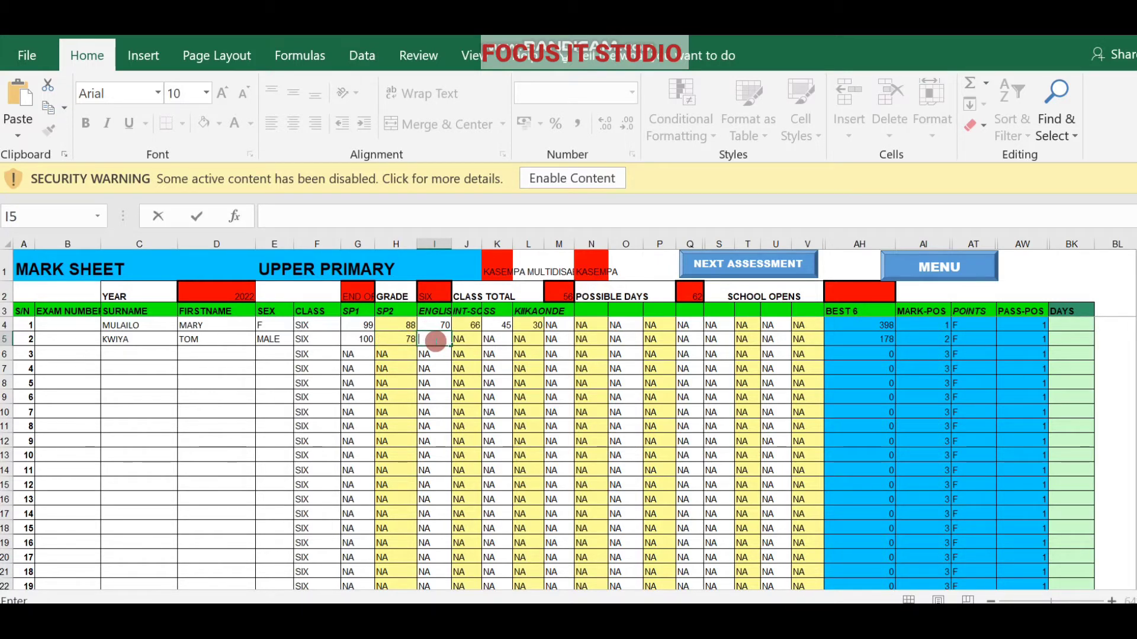
type("30")
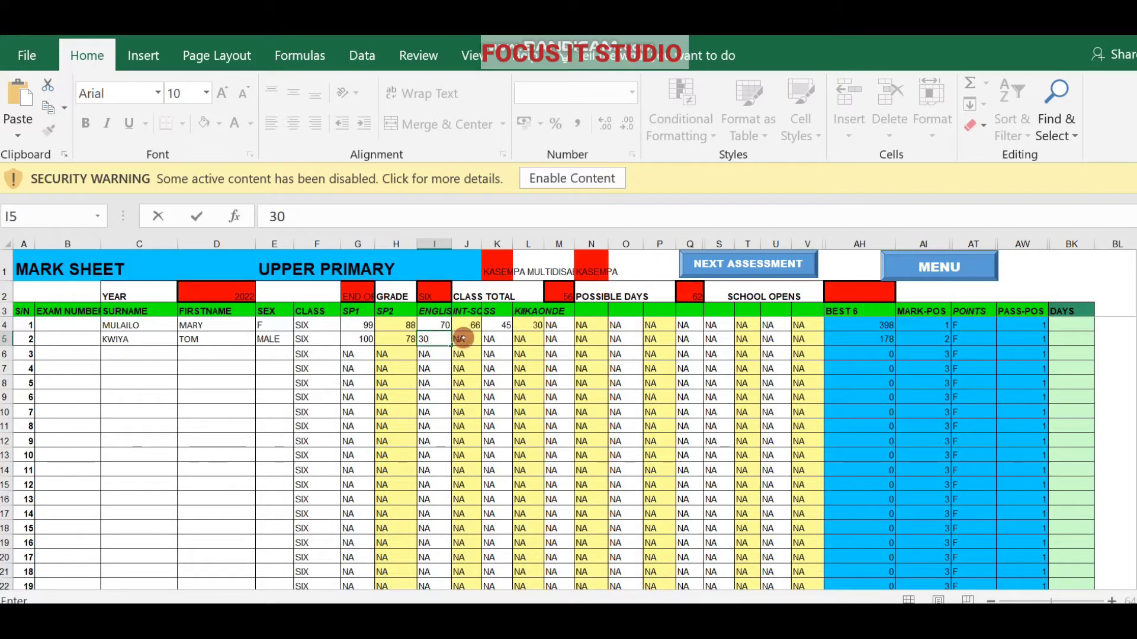
left_click(464, 339)
Leave J5 blank and enter 69 and 88 in K5 and L5, totalling 365.
key("BackSpace")
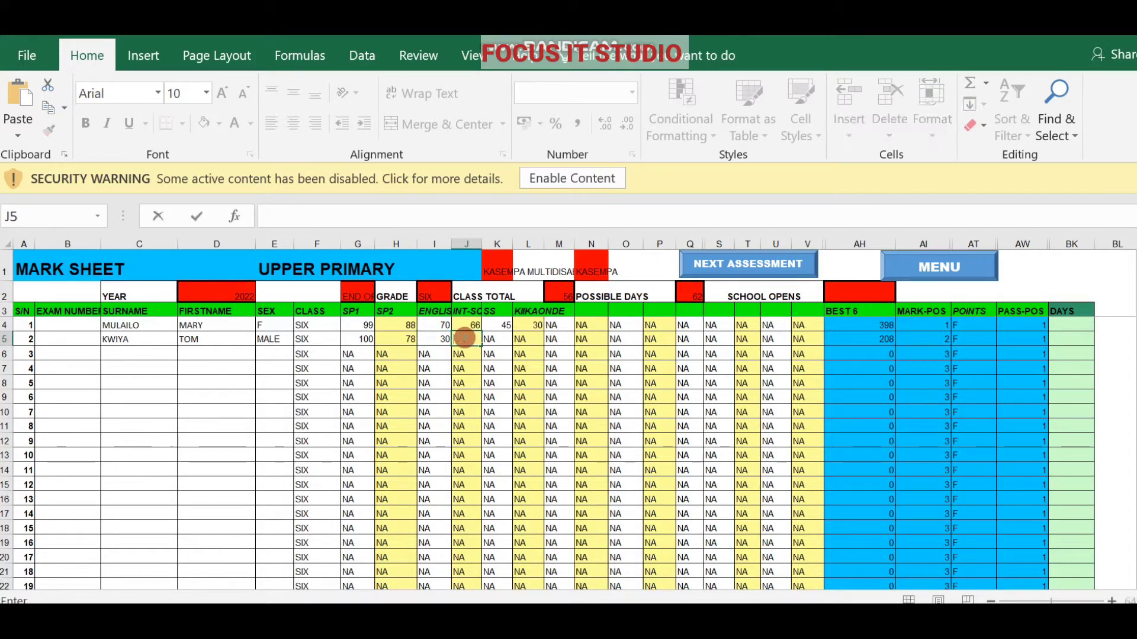
left_click(496, 339)
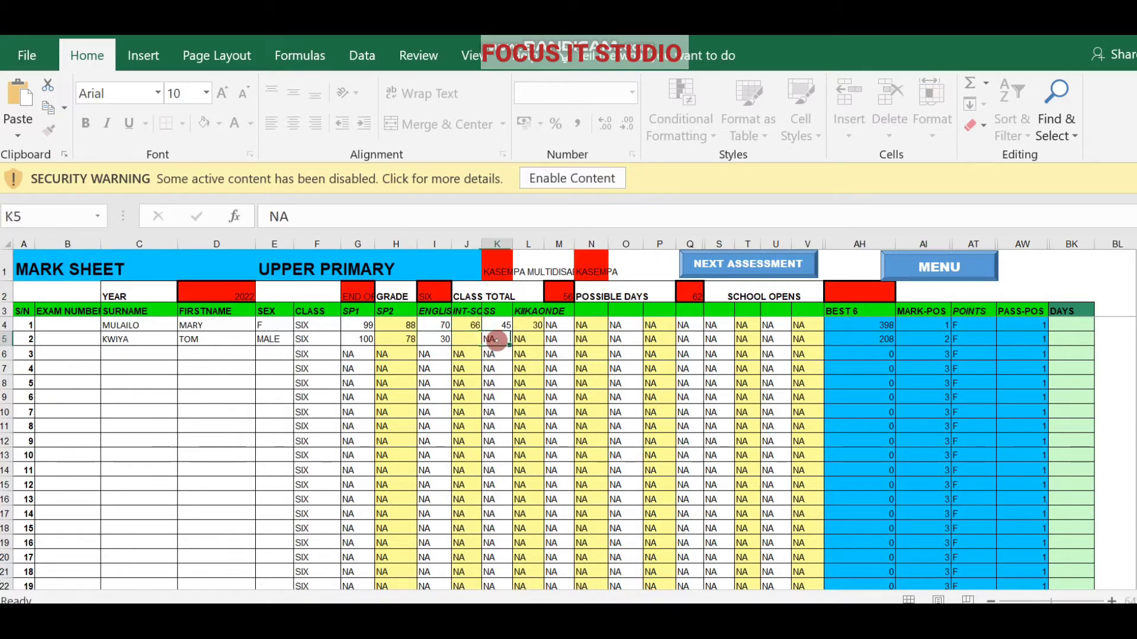
key("BackSpace")
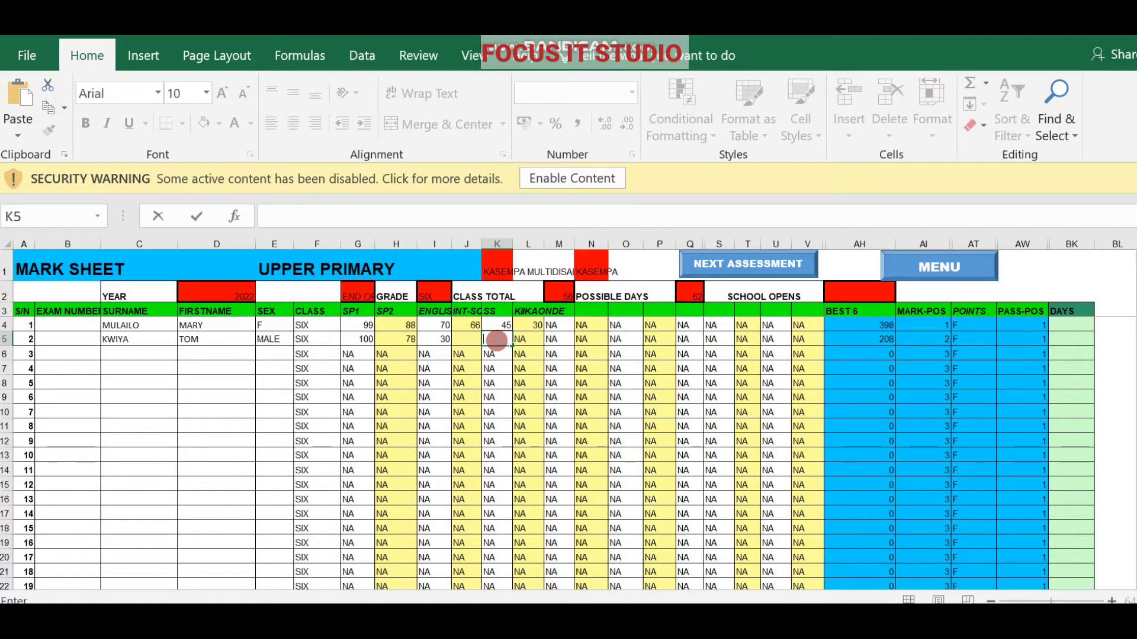
type("69")
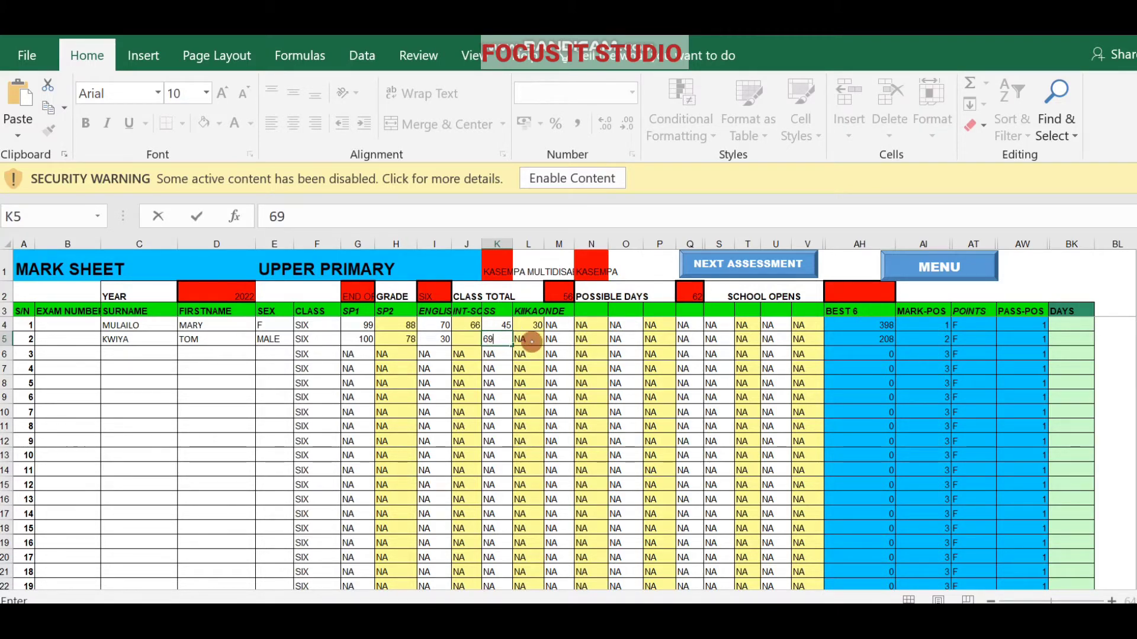
left_click(532, 342)
key("BackSpace")
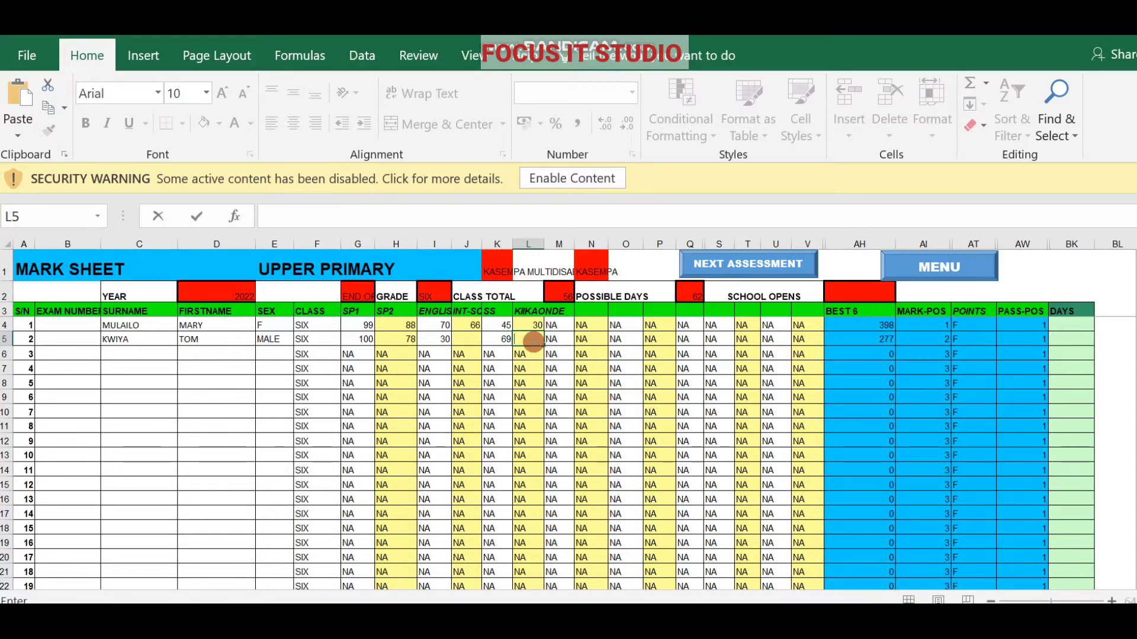
type("88")
key("Tab")
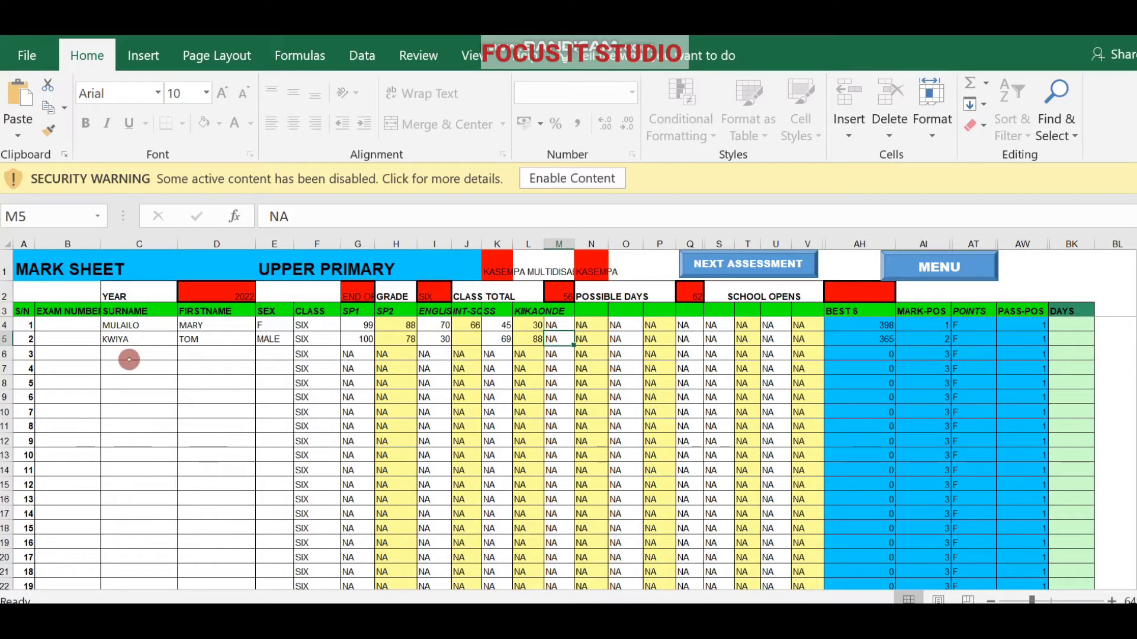
Enter the third pupil's surname and first name in C6 and D6.
left_click(123, 354)
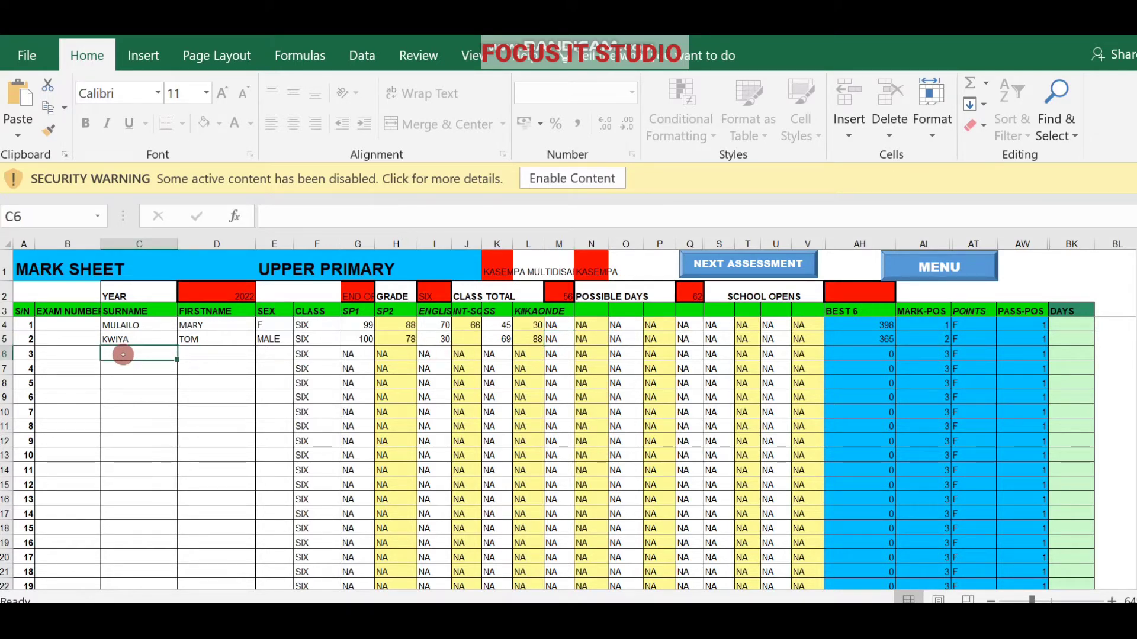
double_click(123, 354)
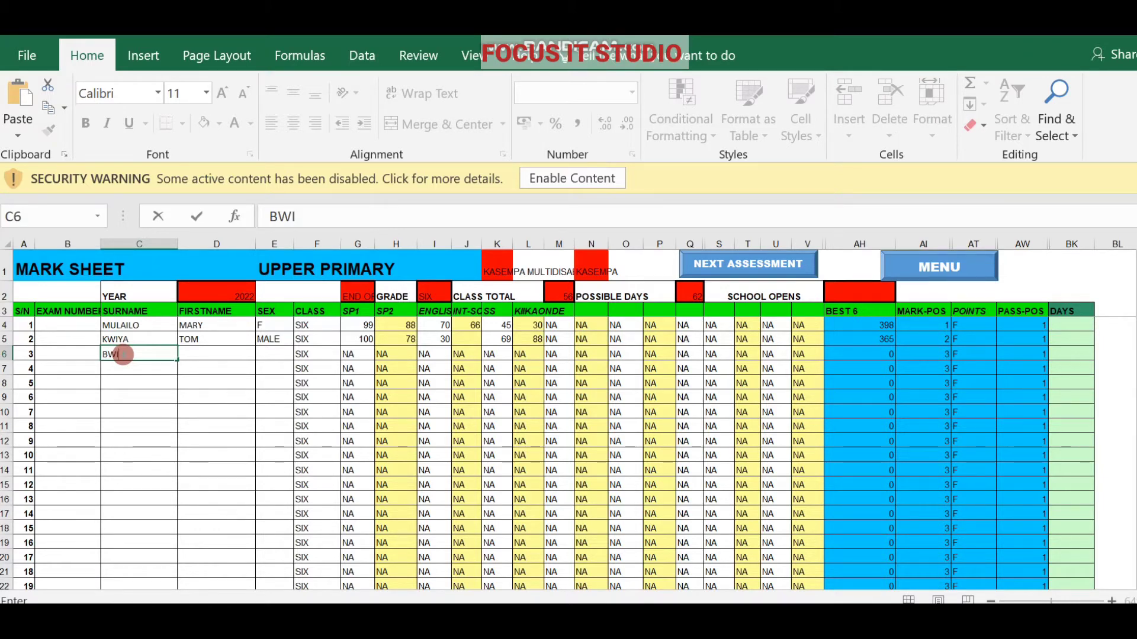
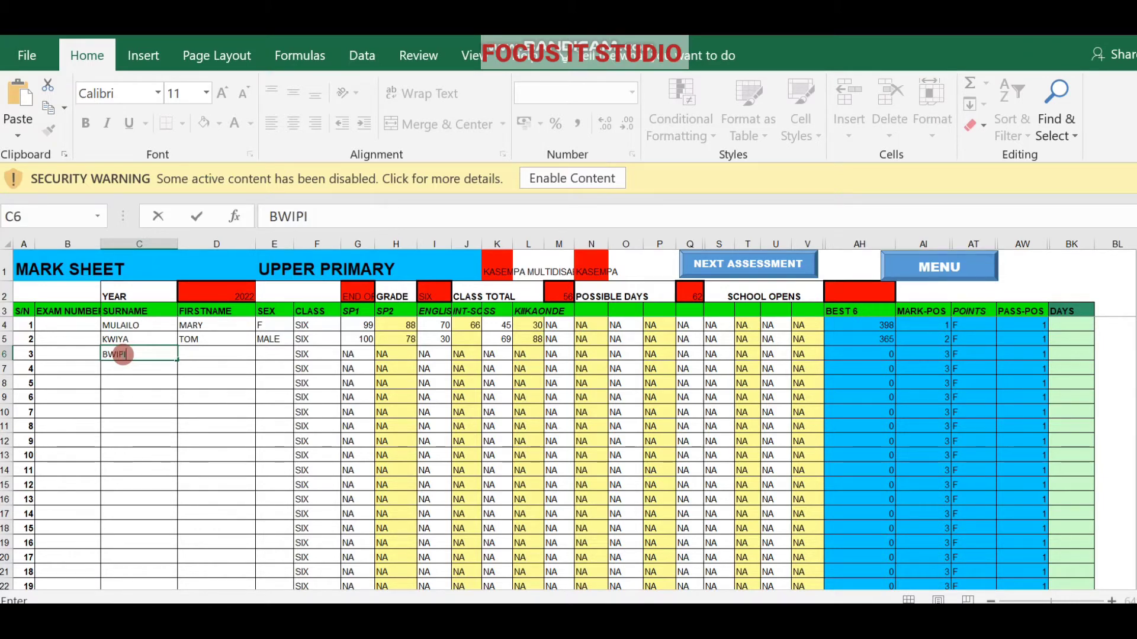
left_click(193, 354)
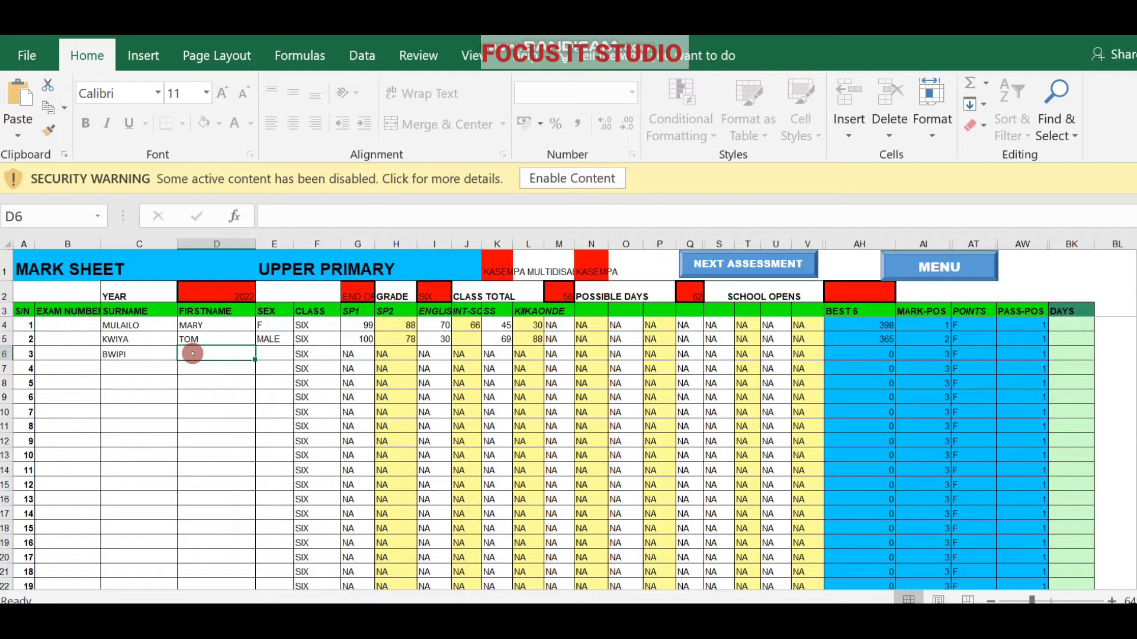
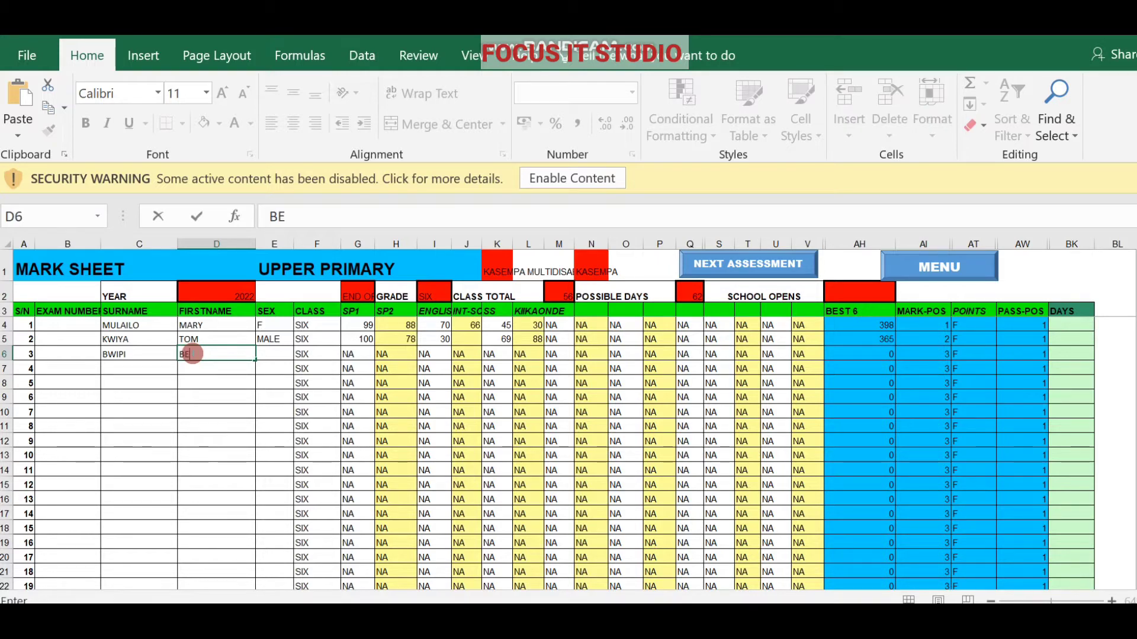
left_click(273, 350)
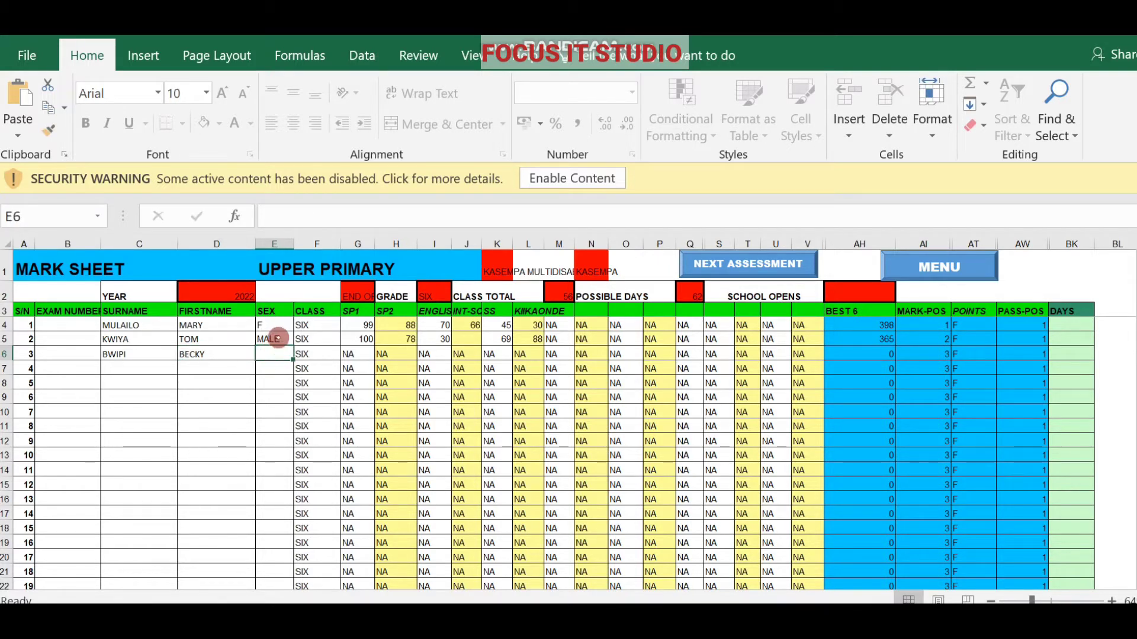
Shorten pupil 2's sex from MALE to M and set pupil 3's sex to F.
double_click(279, 339)
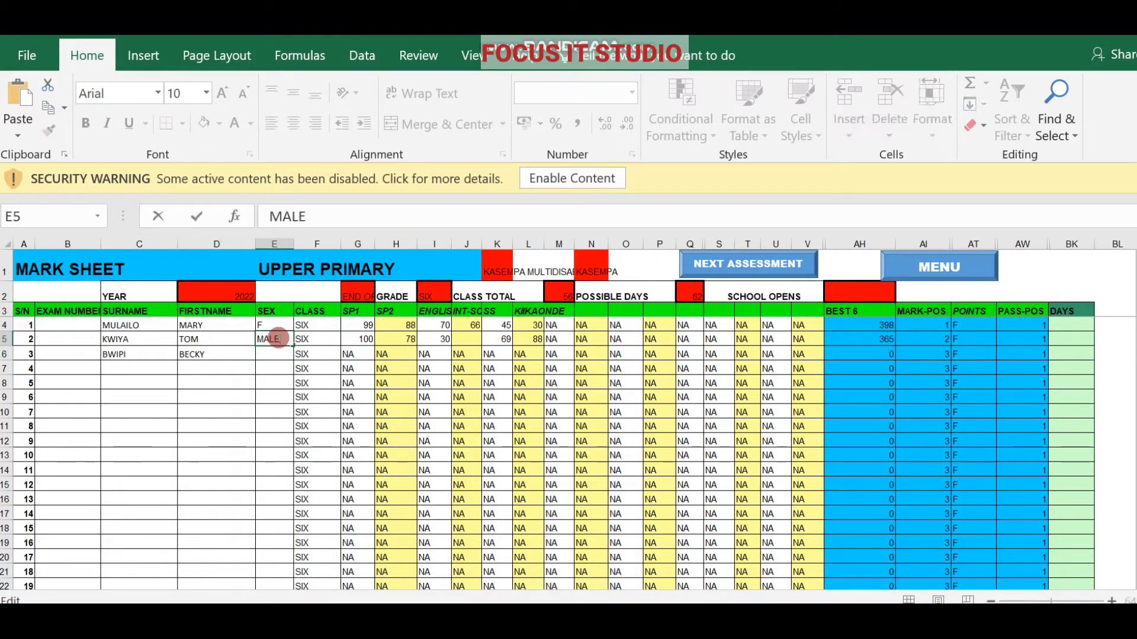
key("BackSpace")
key("BackSpace")
key("BackSpace")
left_click(274, 353)
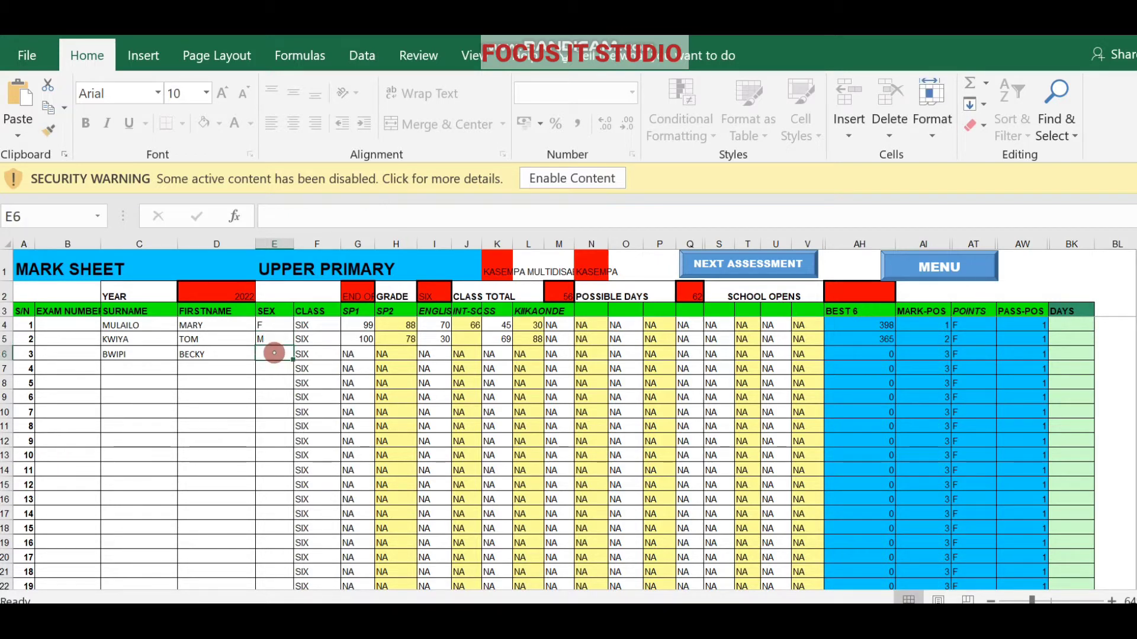
type("F")
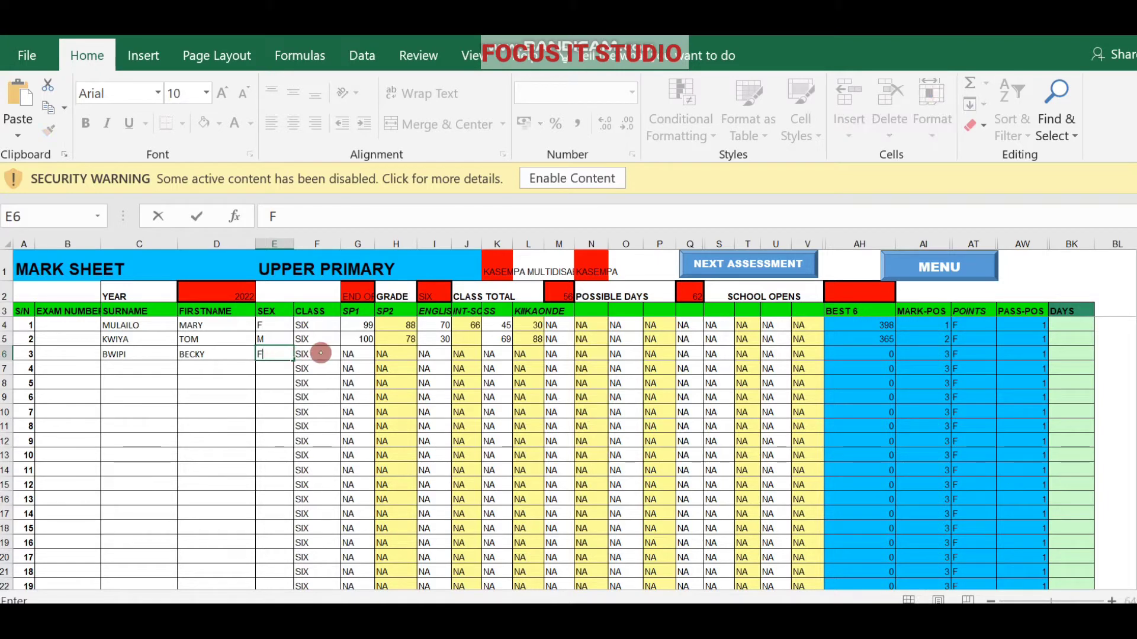
left_click(351, 353)
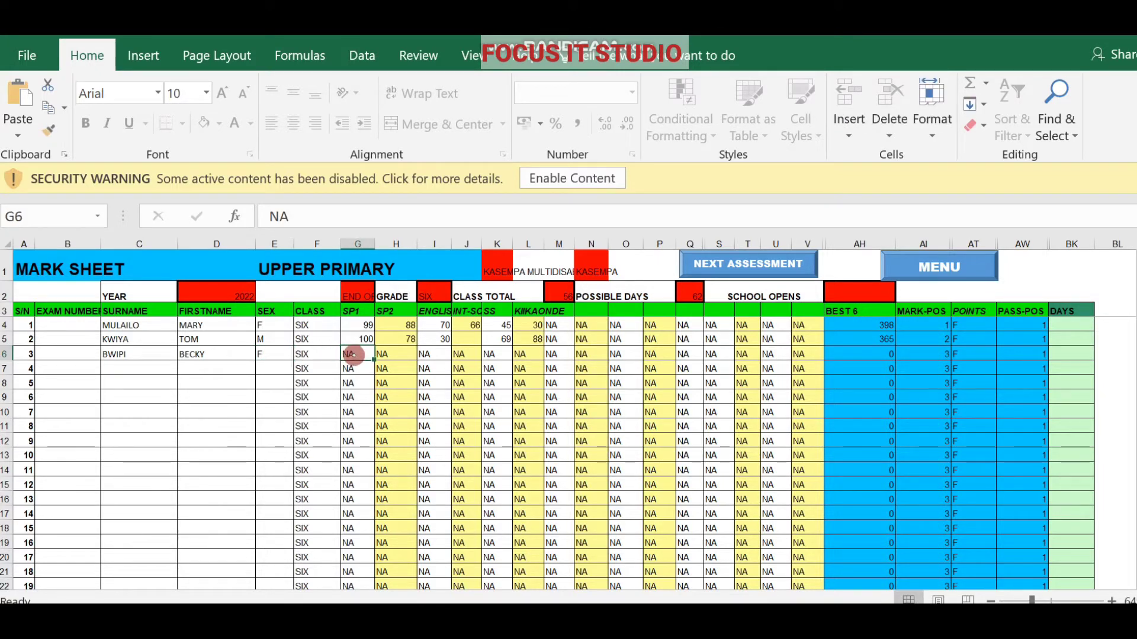
Enter the third pupil's marks 66, 50 and 70 in G6 to I6.
key("BackSpace")
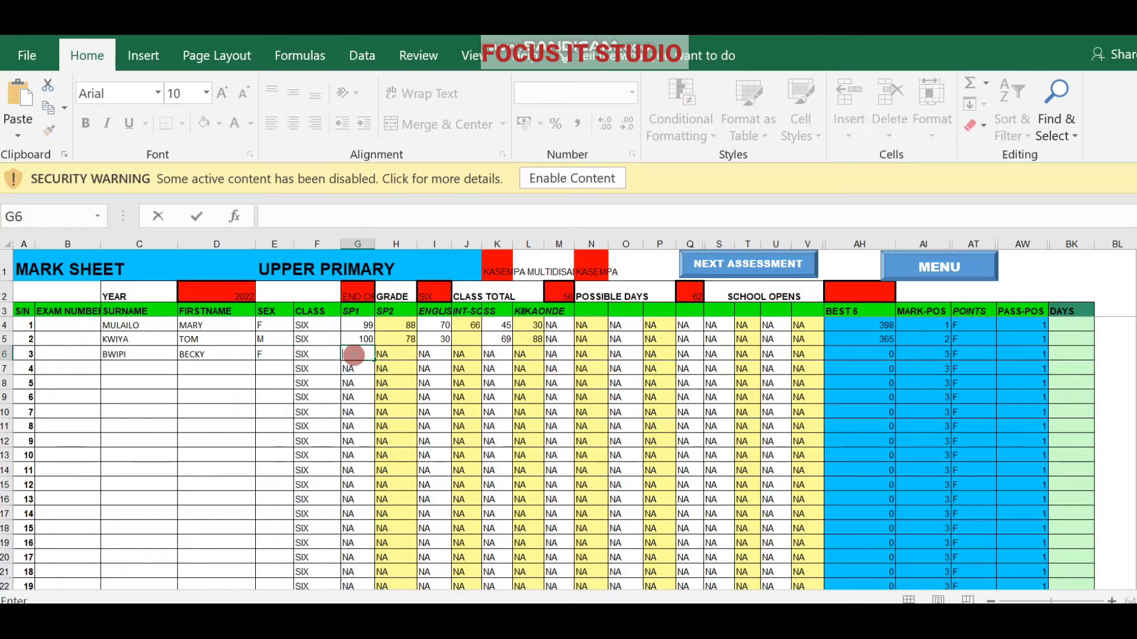
type("66")
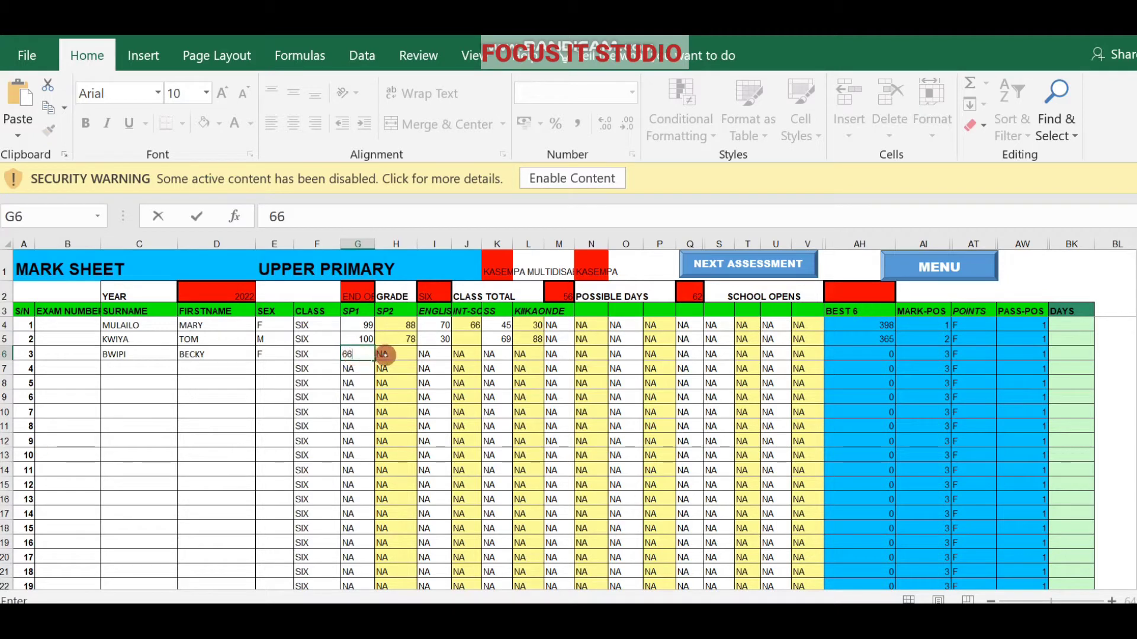
left_click(385, 354)
key("BackSpace")
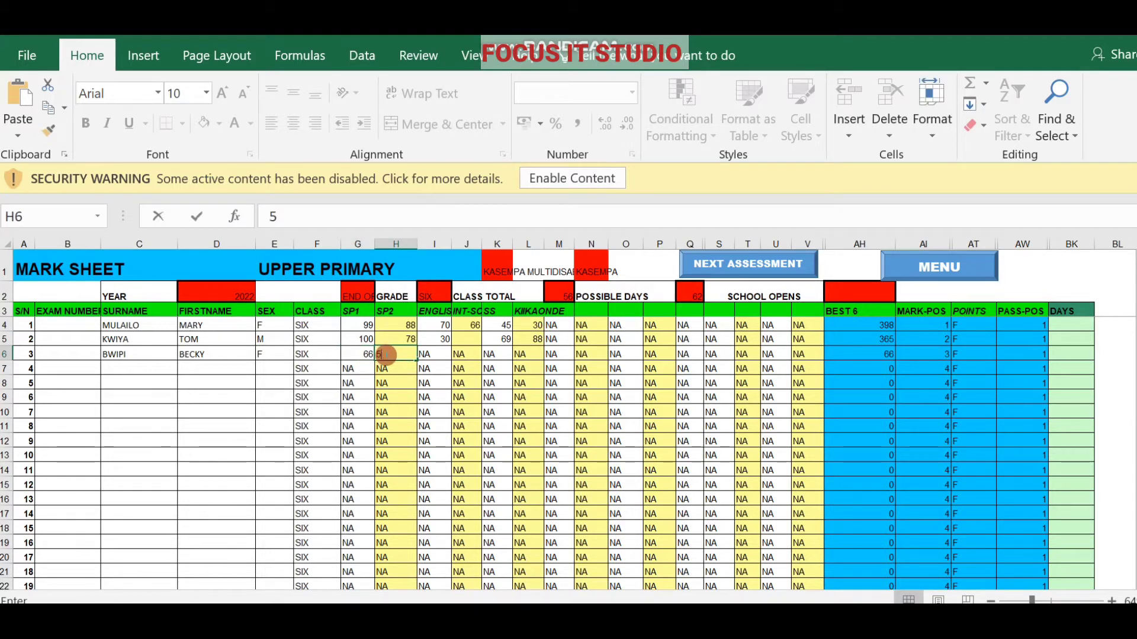
type("50")
left_click(432, 354)
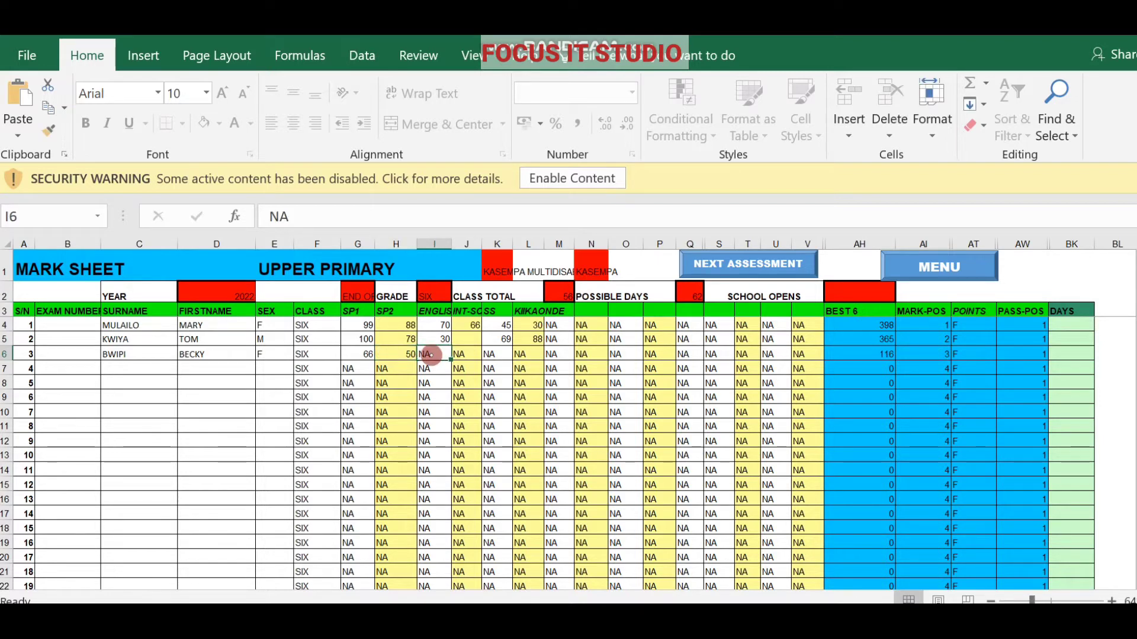
type("70")
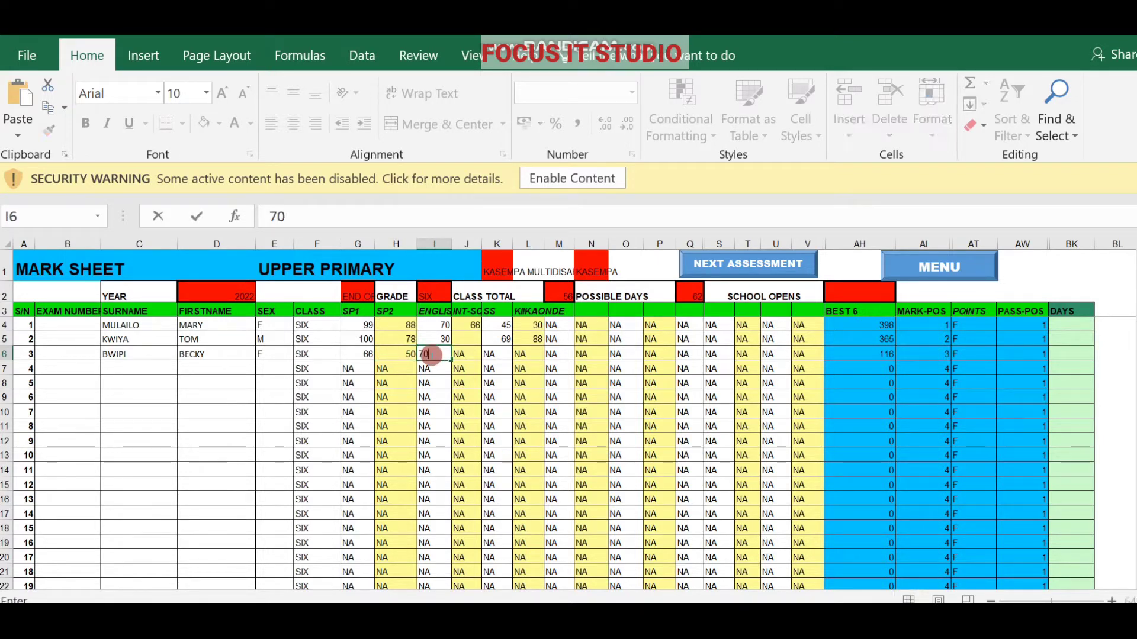
left_click(469, 358)
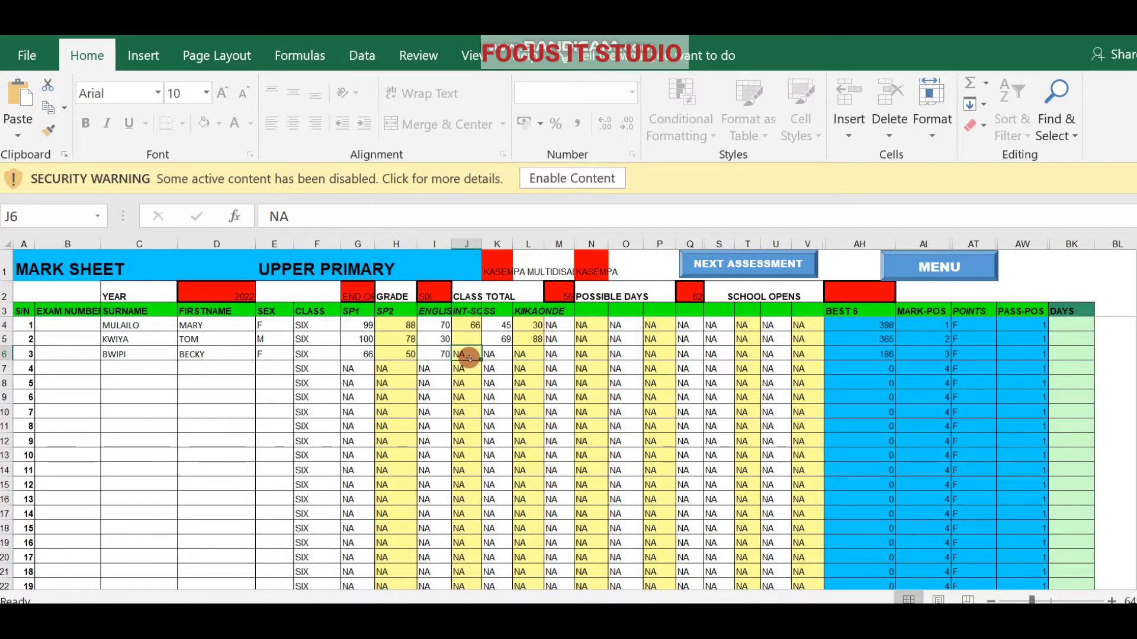
Enter marks 30, 99 and 65 in J6 to L6.
type("3")
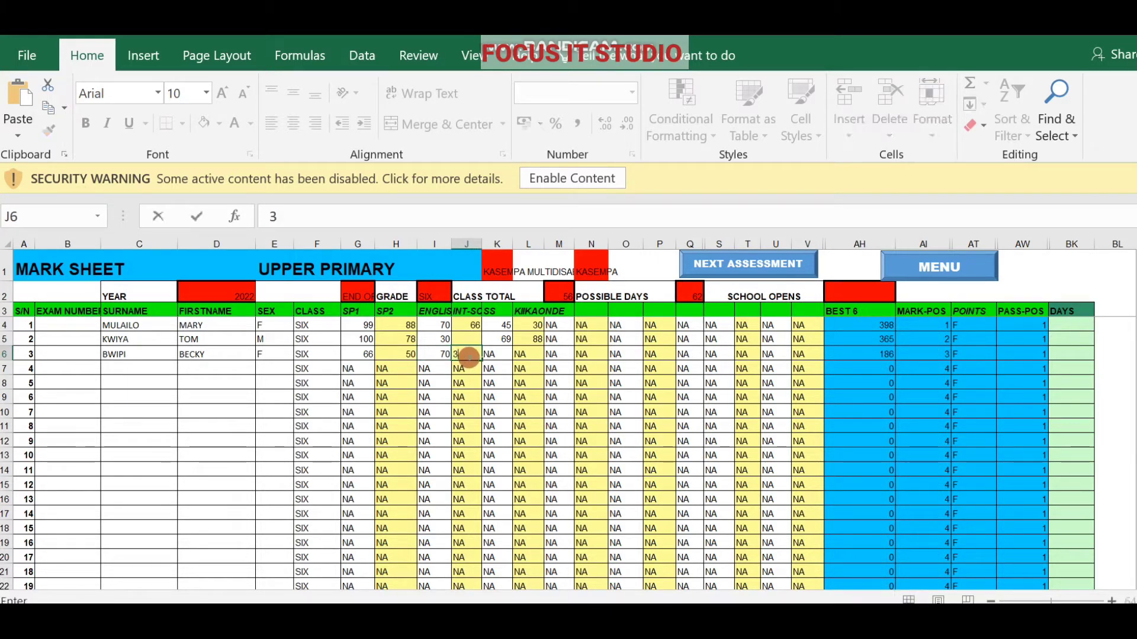
type("0")
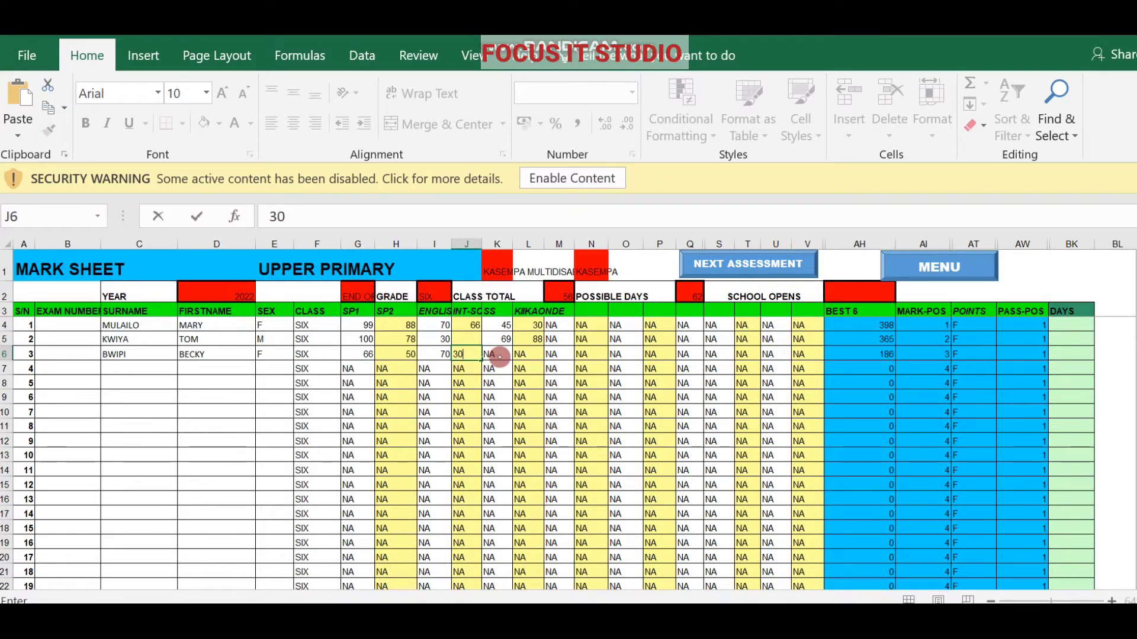
left_click(499, 356)
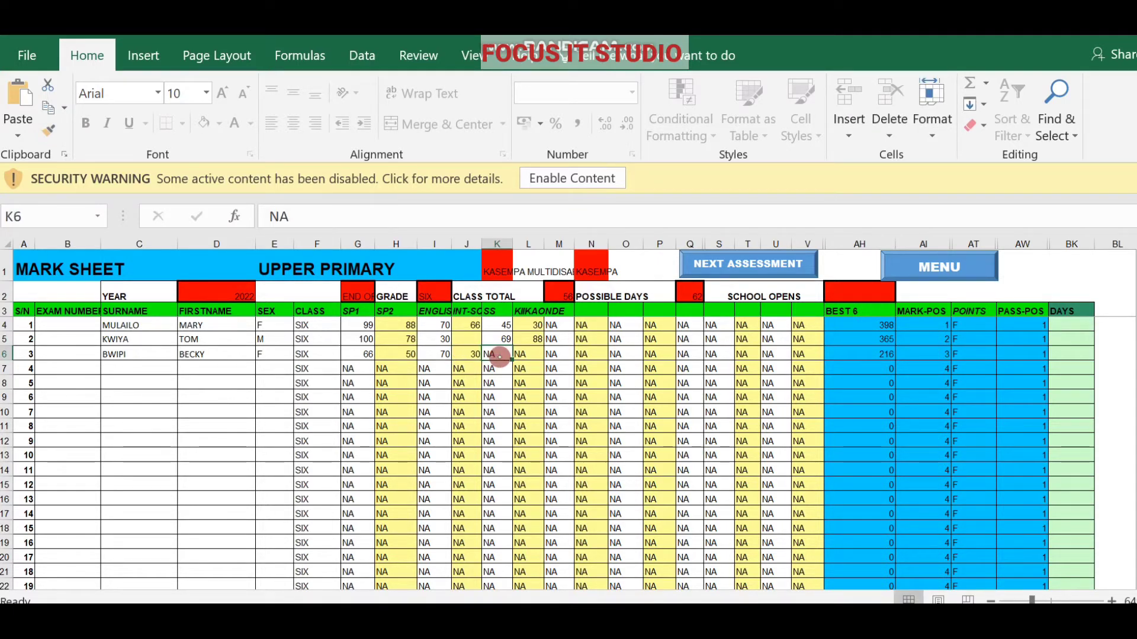
type("99")
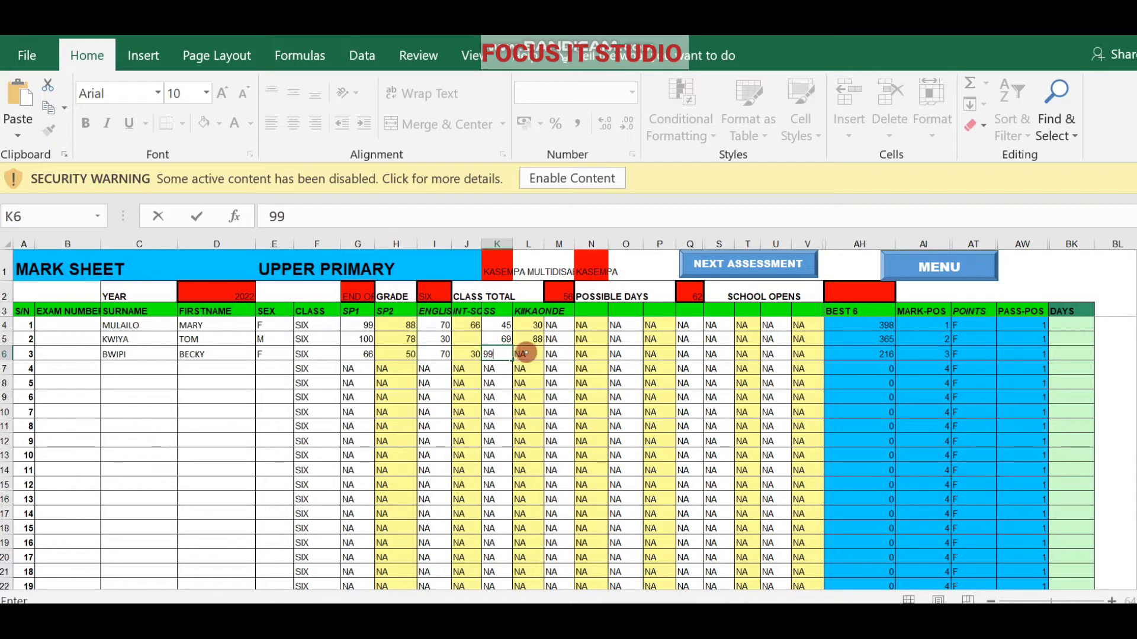
left_click(526, 353)
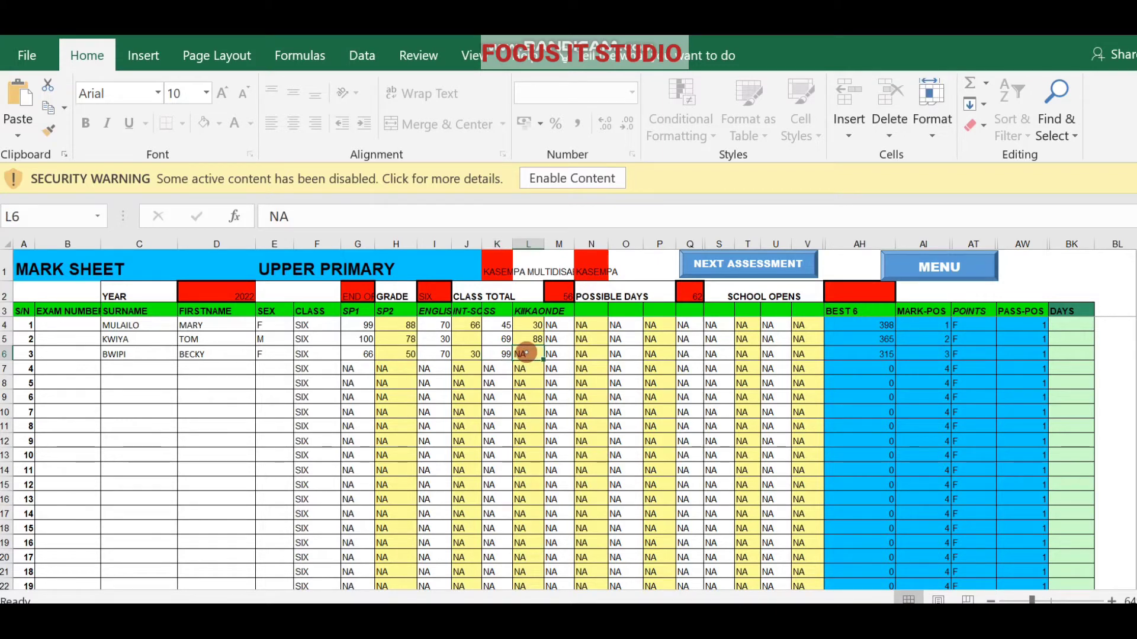
type("65")
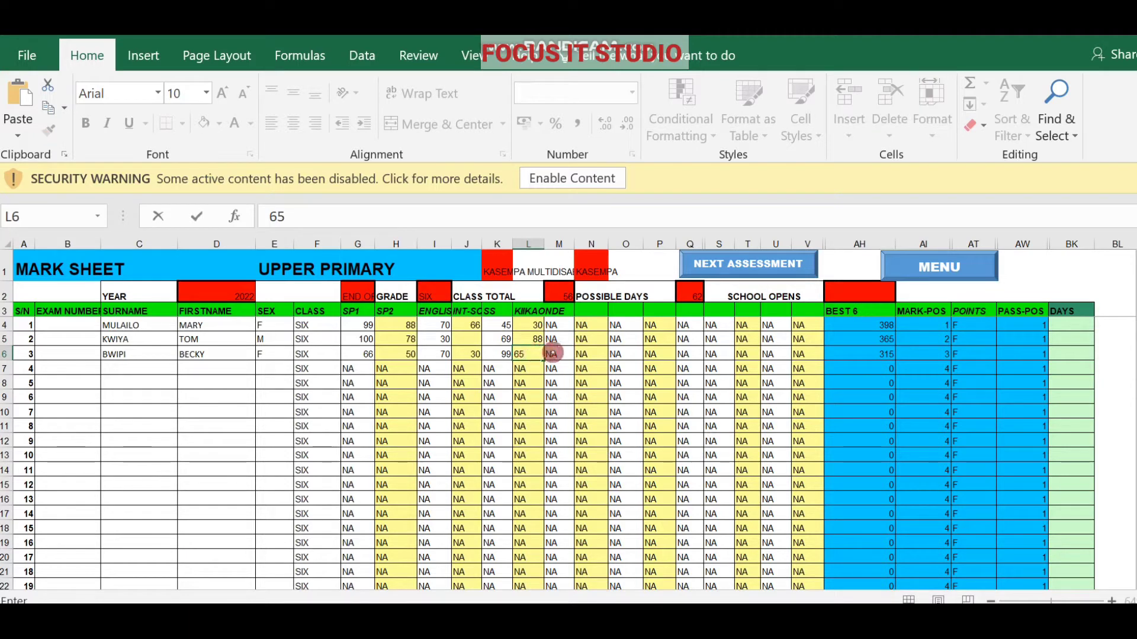
left_click(553, 354)
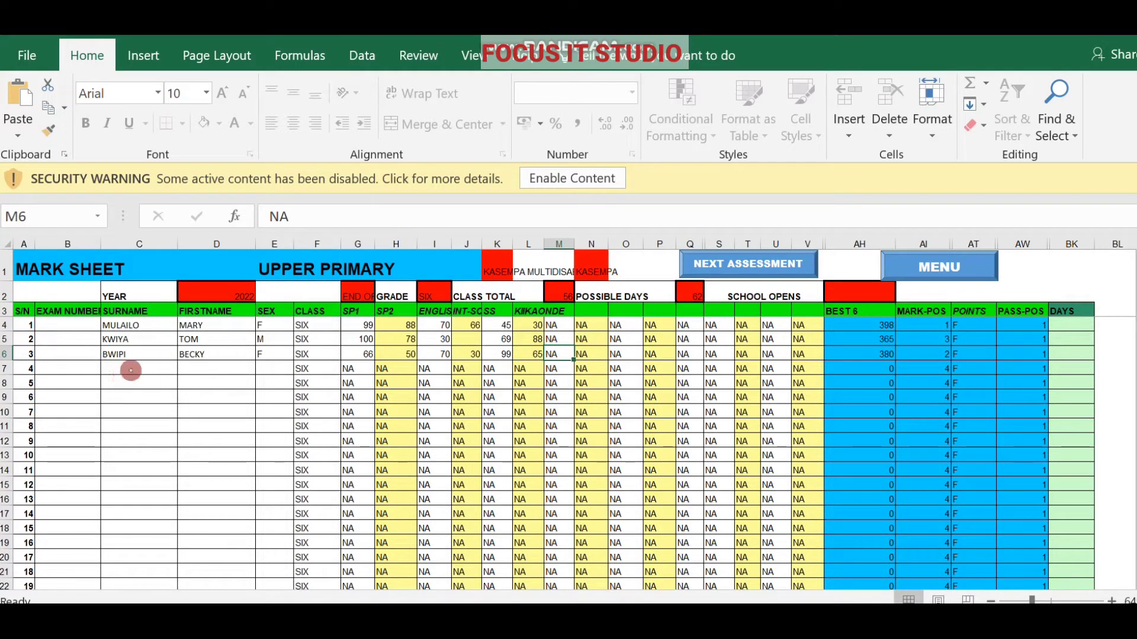
Enter pupil 4's surname and first name in row 7 and set sex to F.
left_click(125, 368)
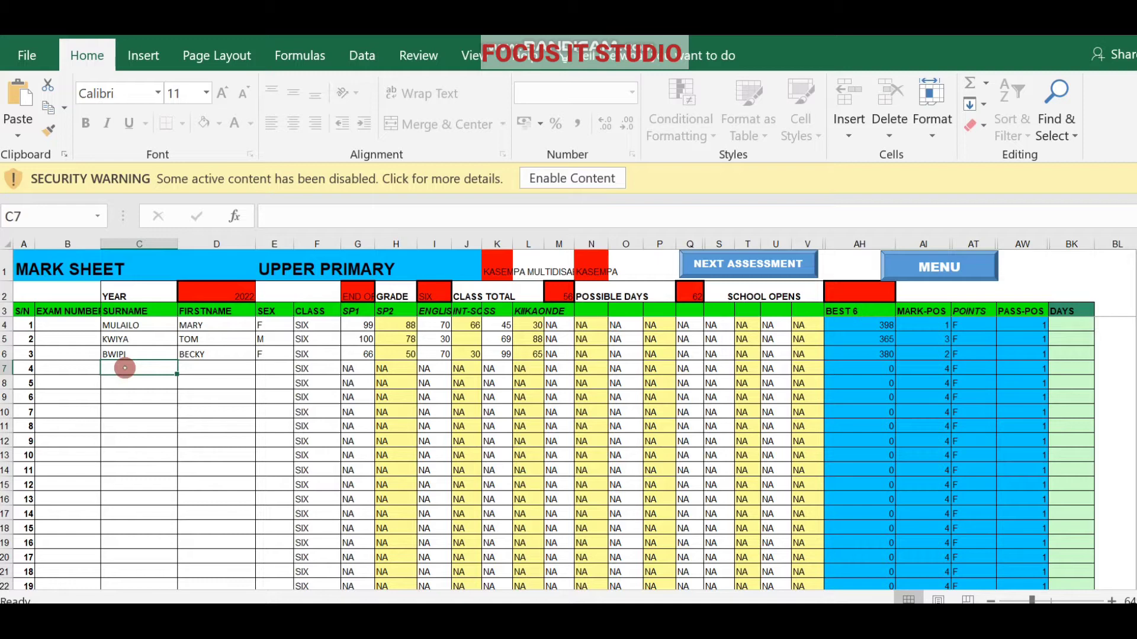
type("NA")
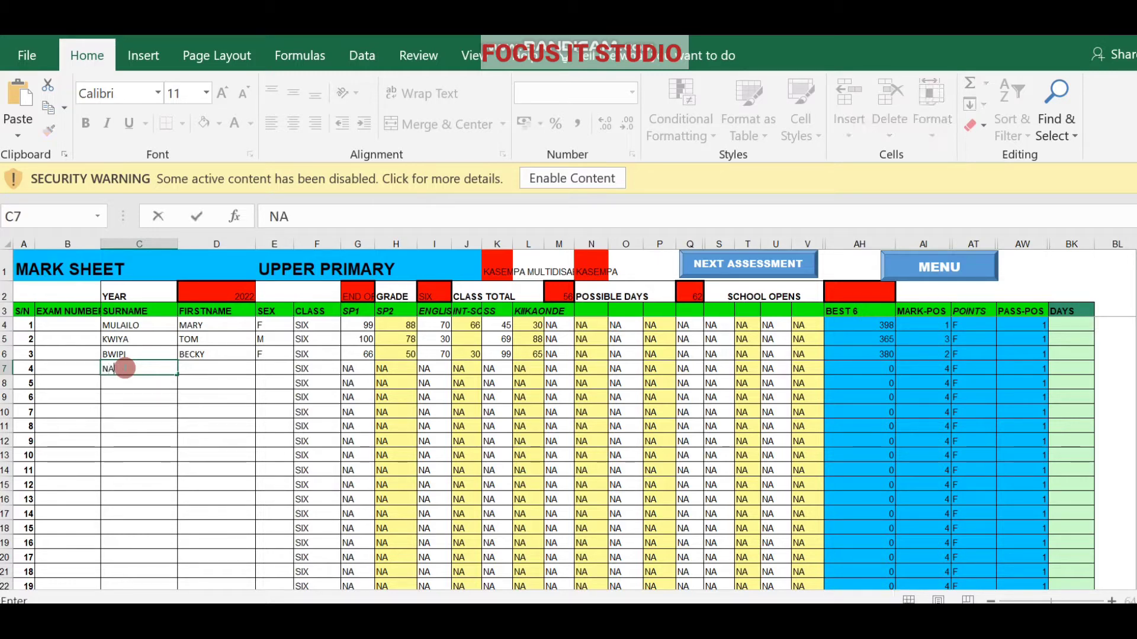
type("MA")
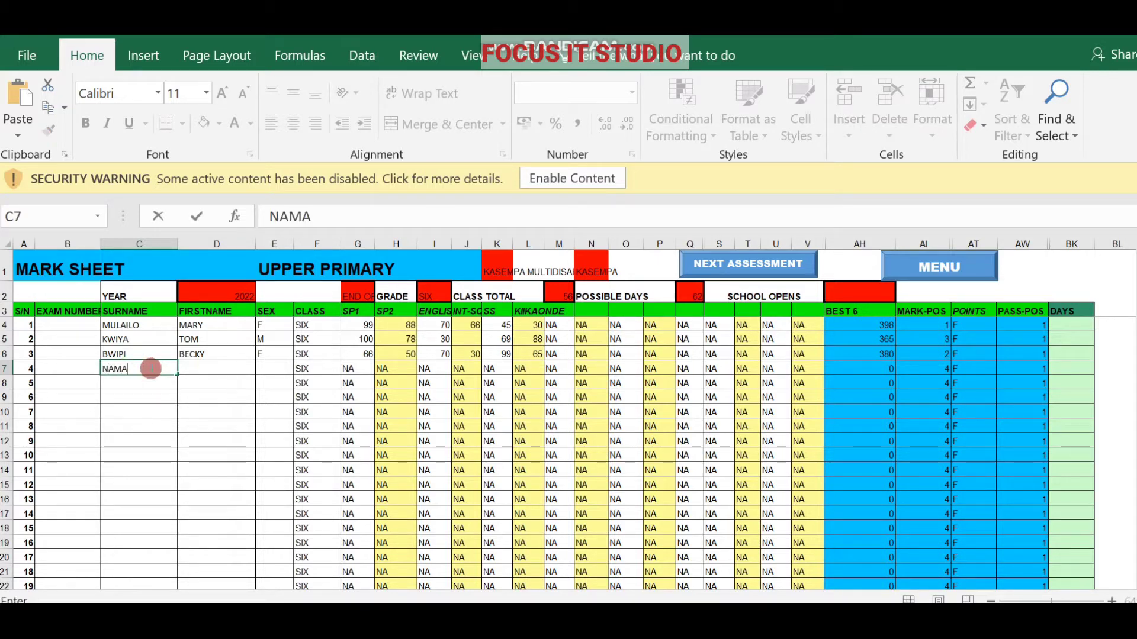
left_click(192, 368)
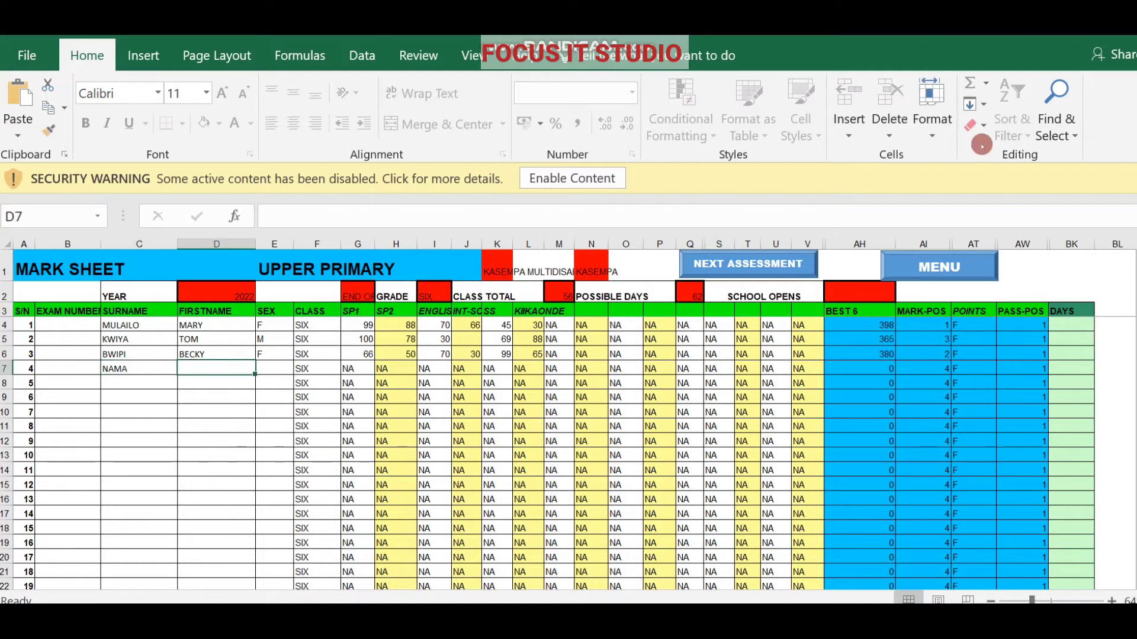
key("Right")
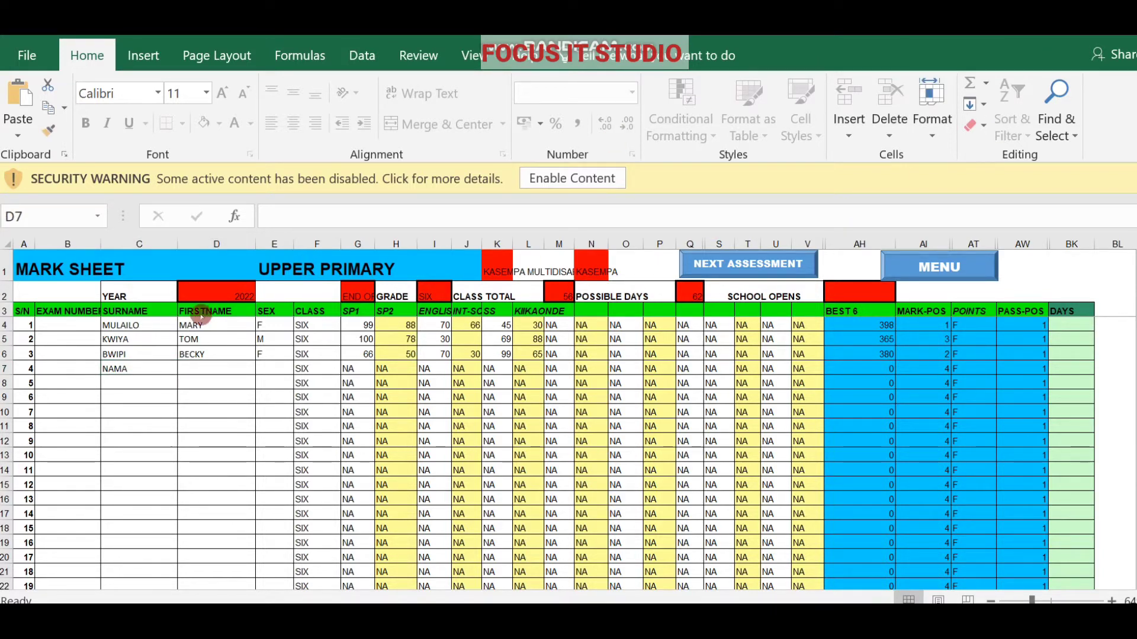
left_click(192, 365)
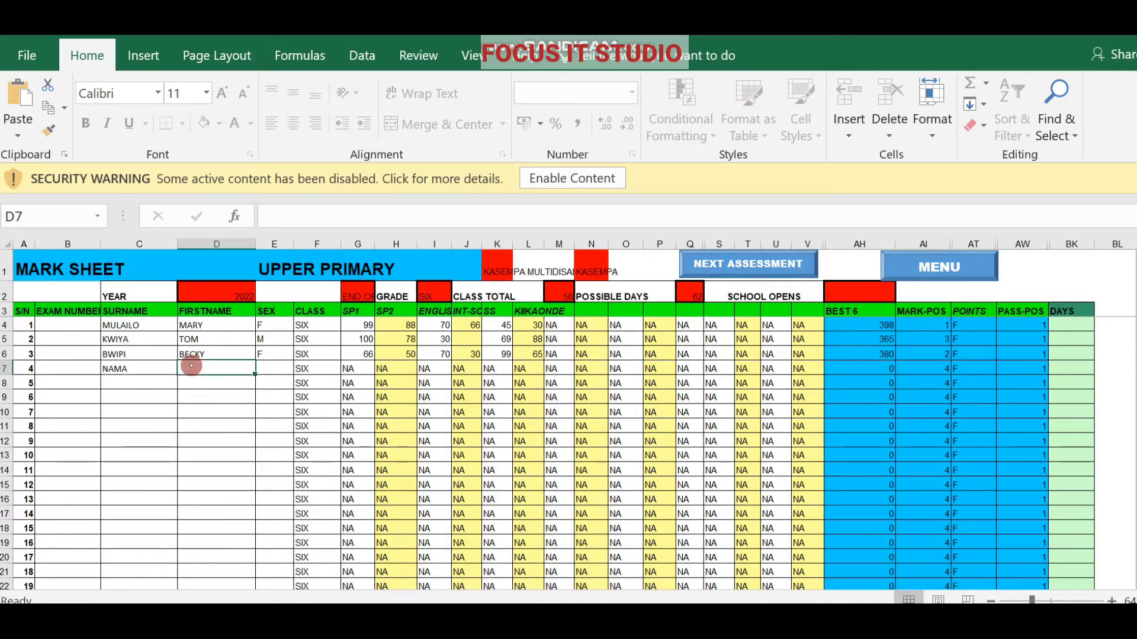
type("NAMA")
left_click(266, 370)
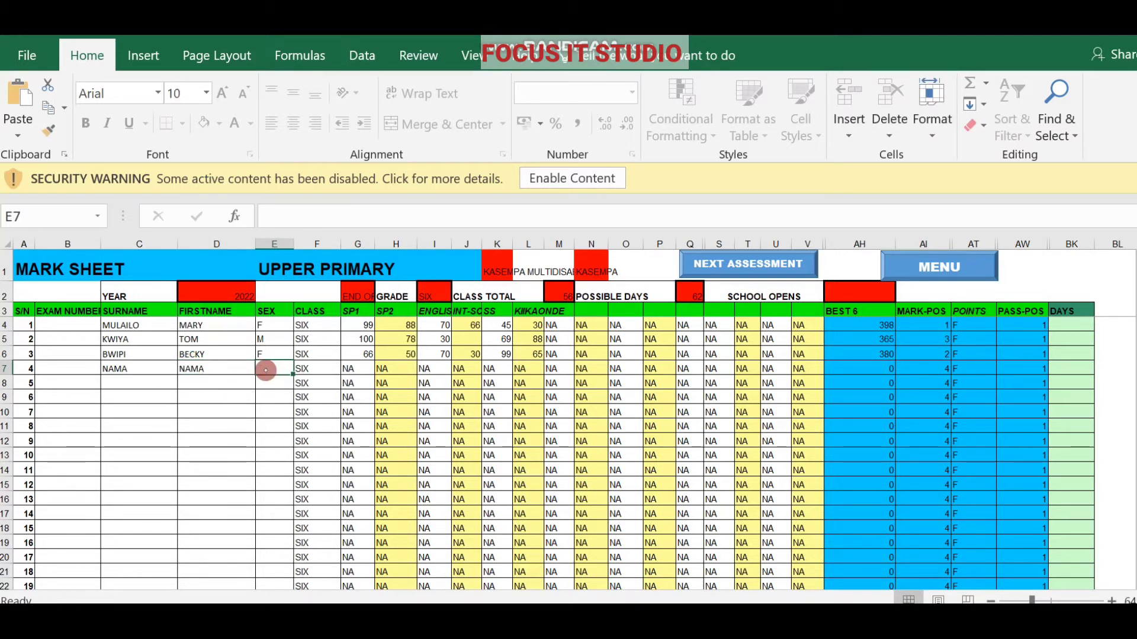
type("F")
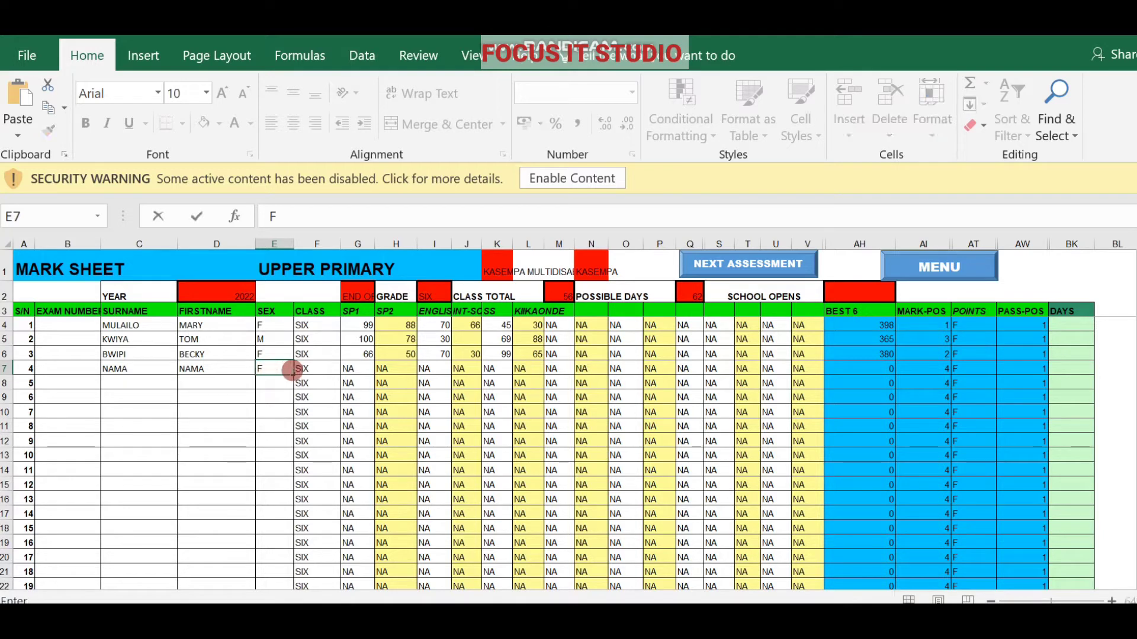
left_click(348, 369)
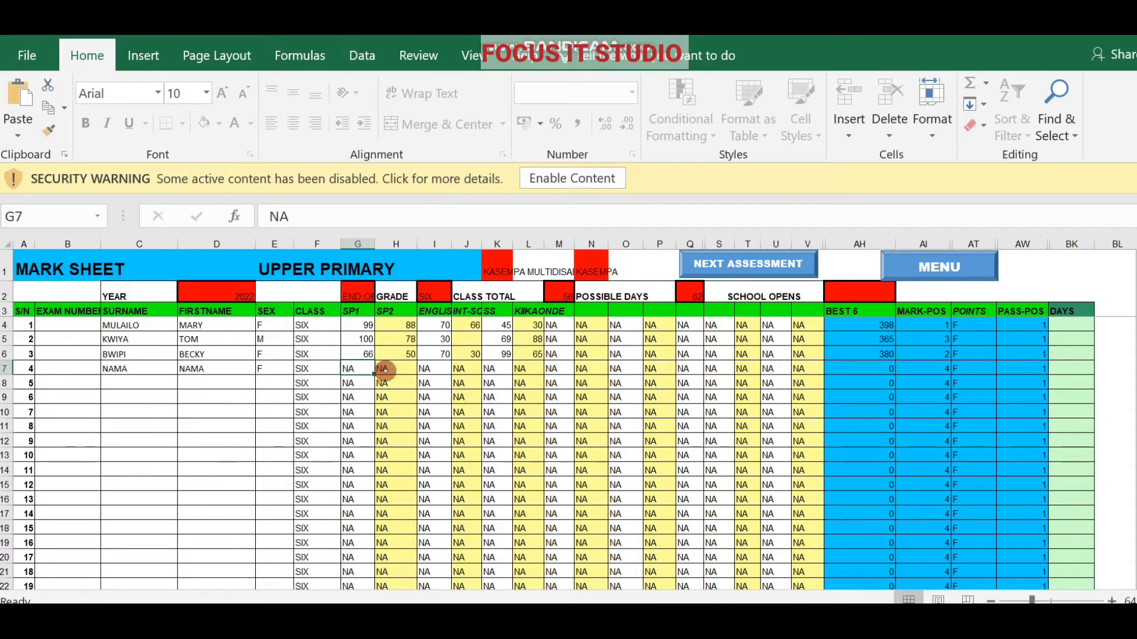
Enter pupil 4's marks: 99 in H7, 40 in J7 and 51 in L7.
left_click(387, 370)
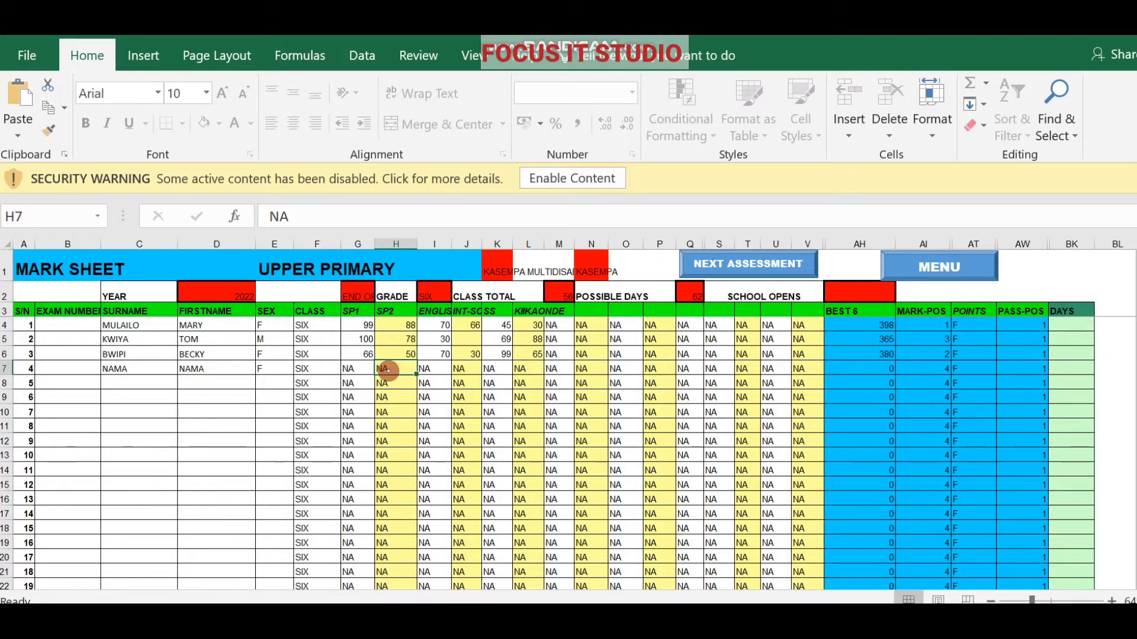
type("99")
left_click(435, 373)
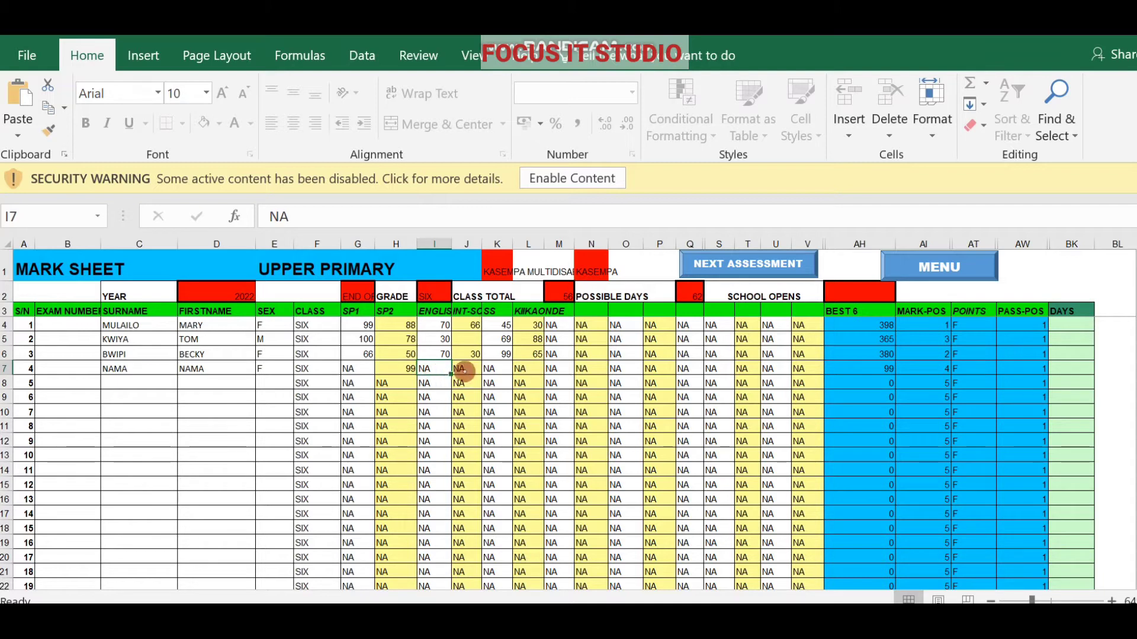
left_click(464, 372)
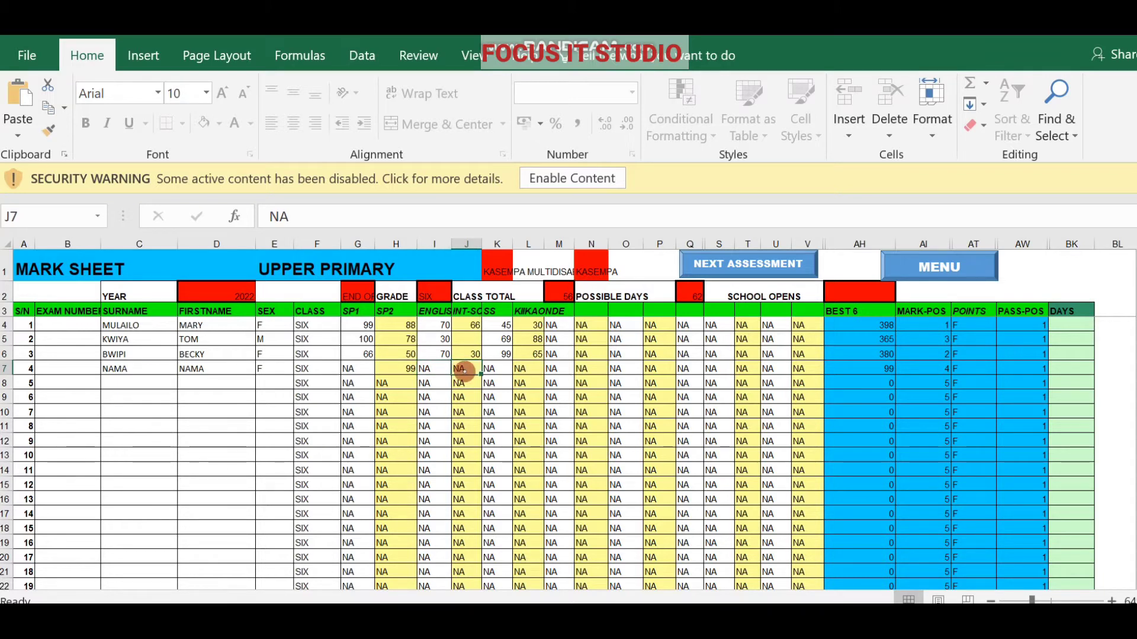
type("40")
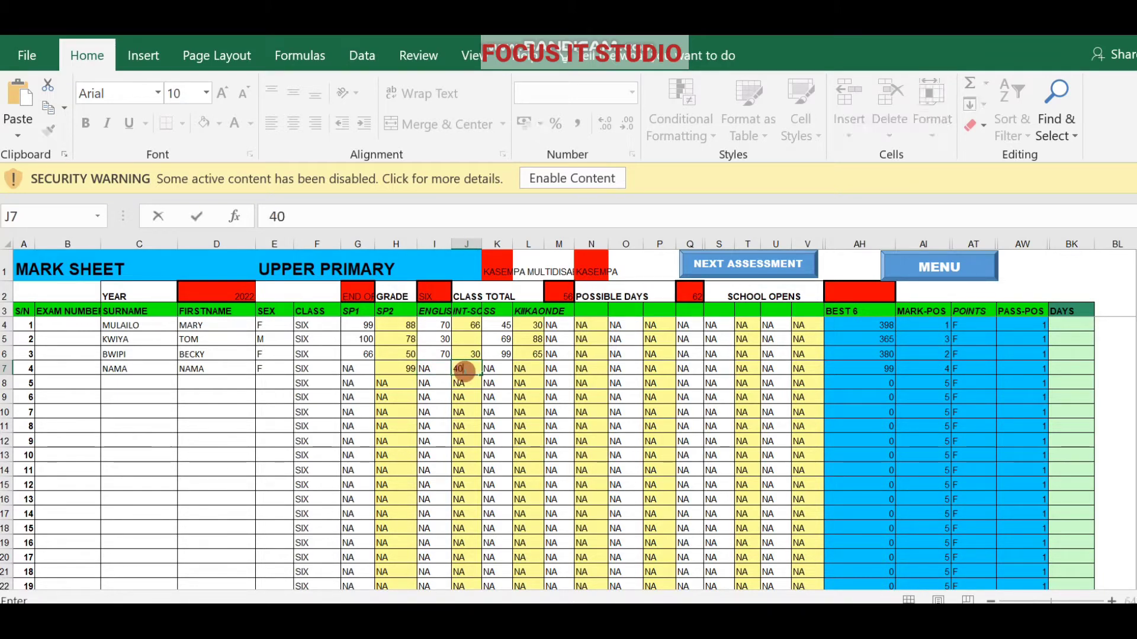
left_click(523, 372)
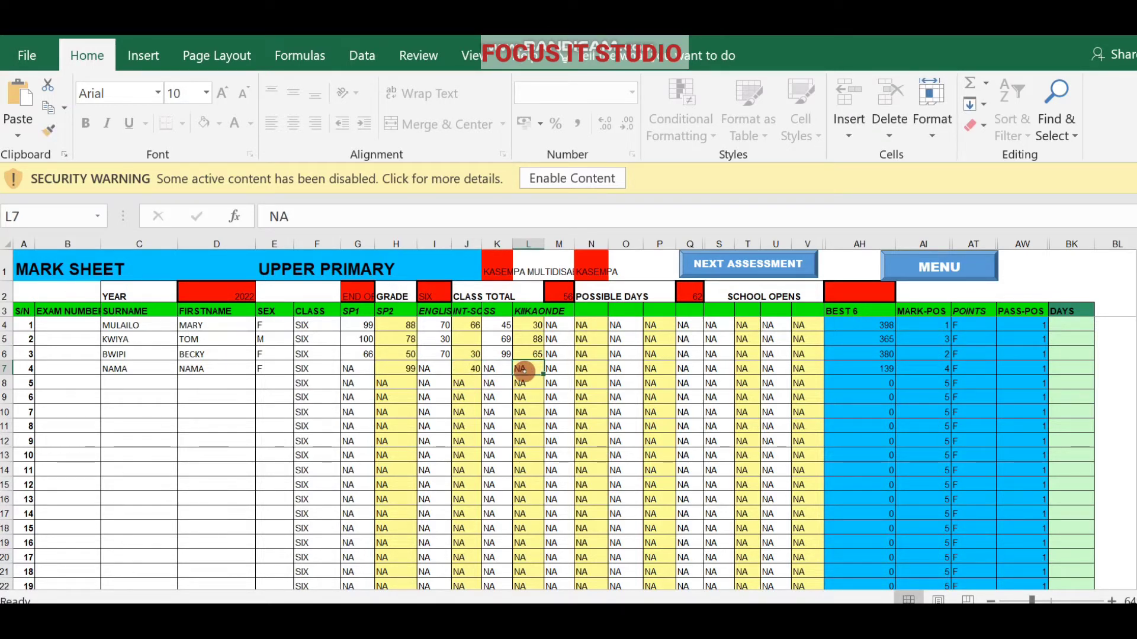
type("51")
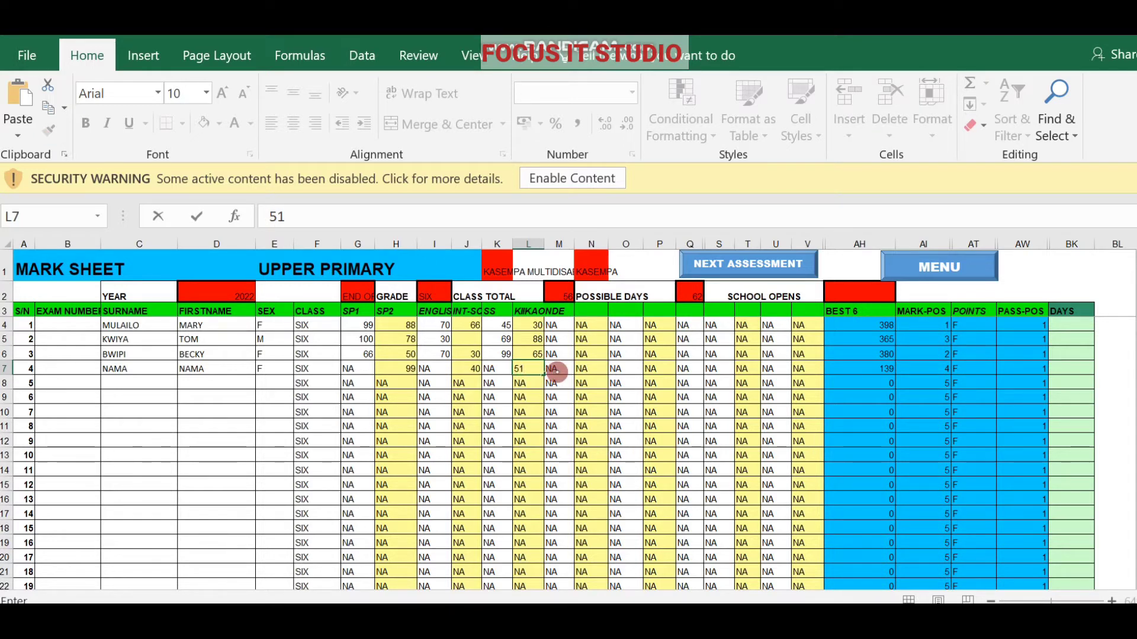
left_click(556, 371)
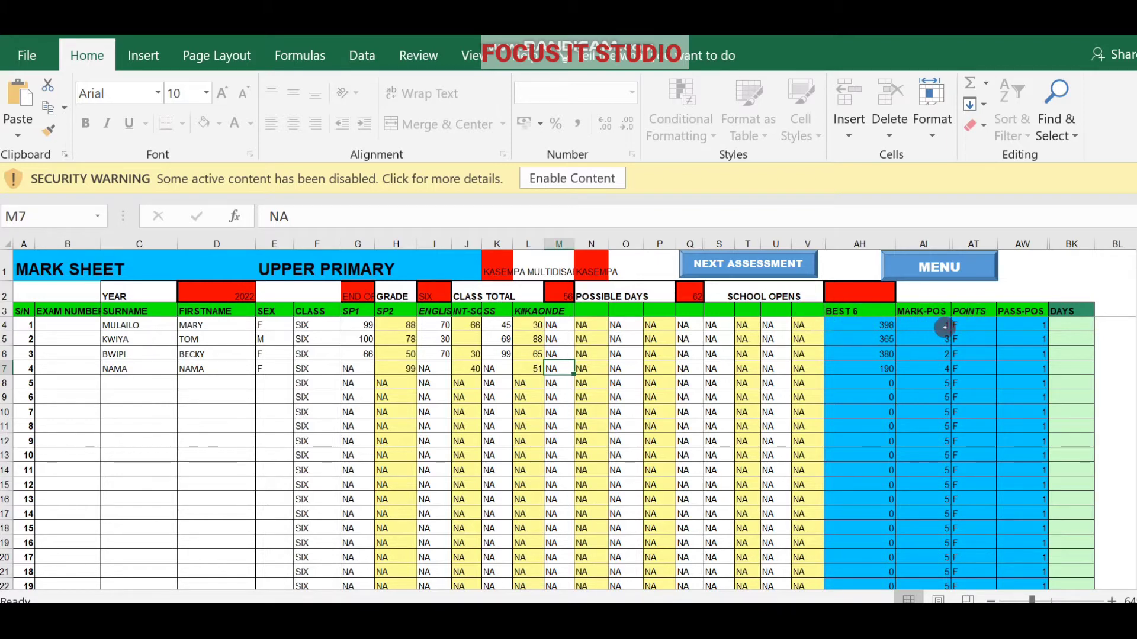
Enter 16, 20, 19 and 18 days down BK4:BK7, correcting the BK6 typo.
left_click(1059, 325)
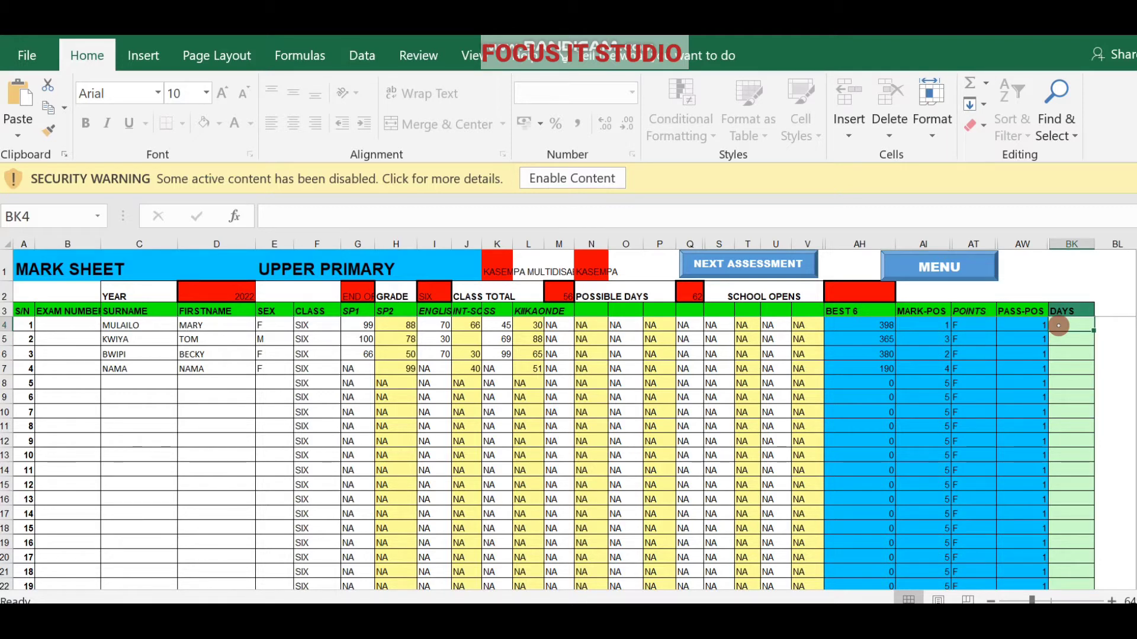
type("16")
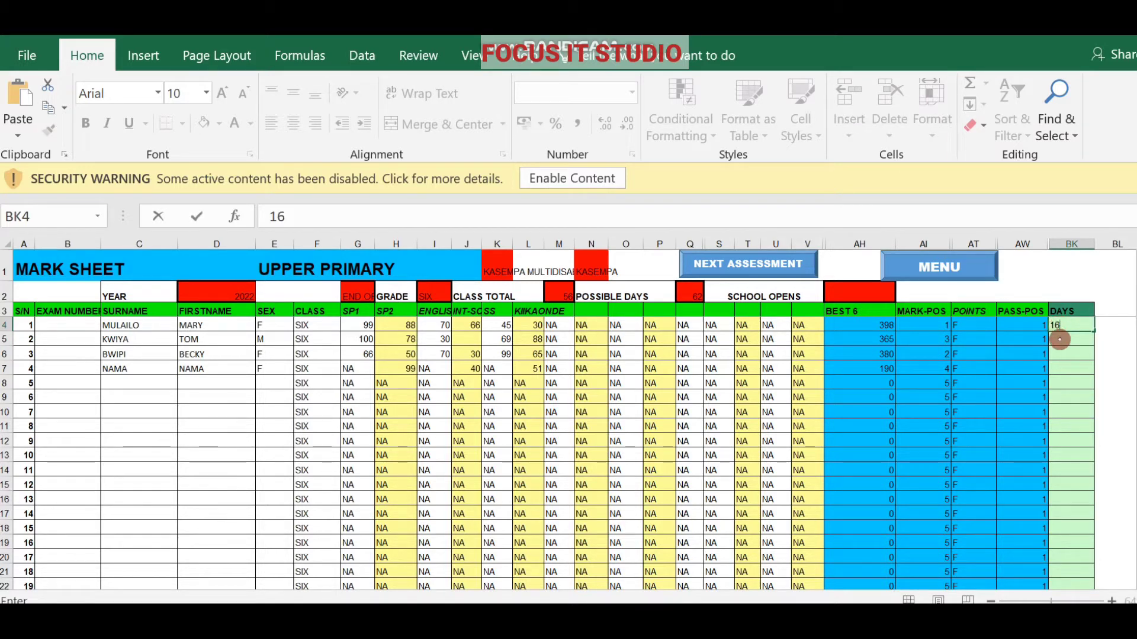
left_click(1060, 340)
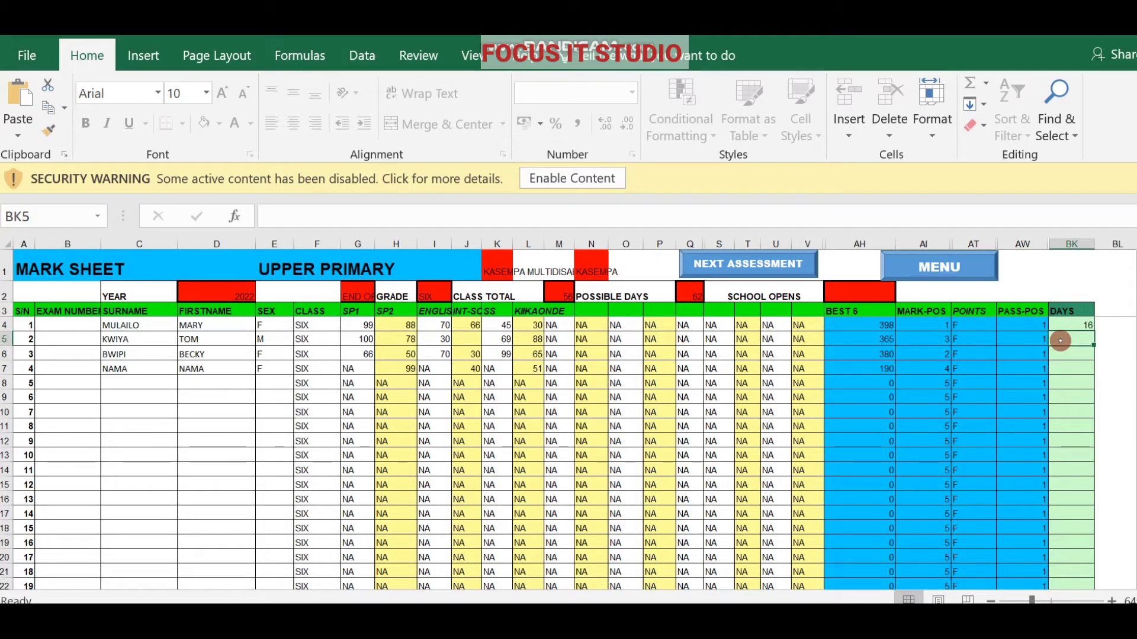
type("20")
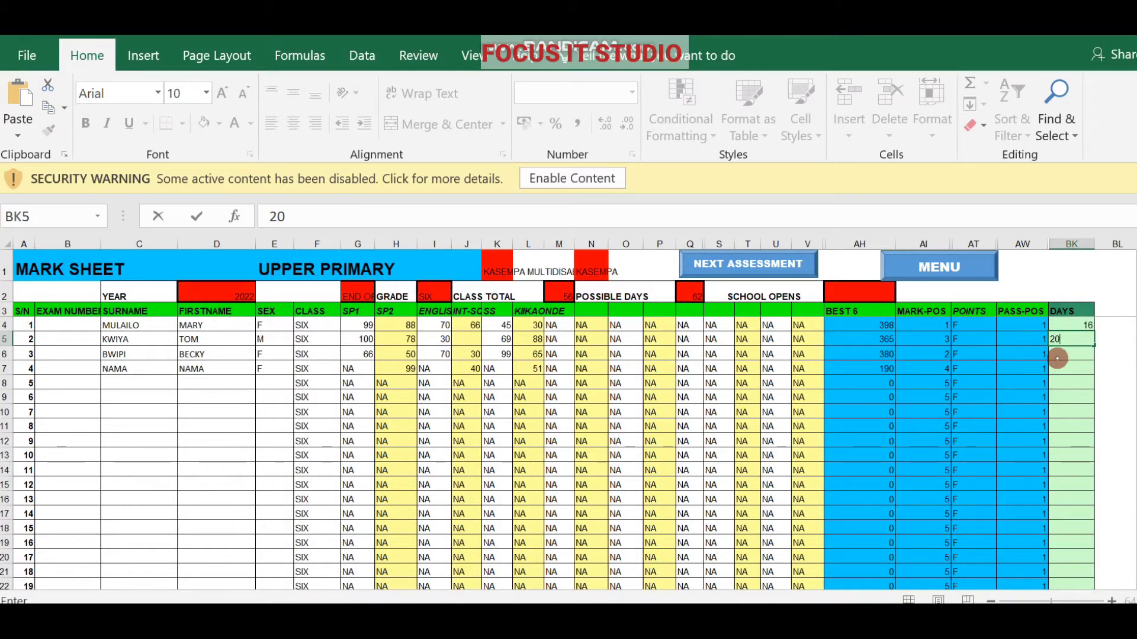
left_click(1059, 355)
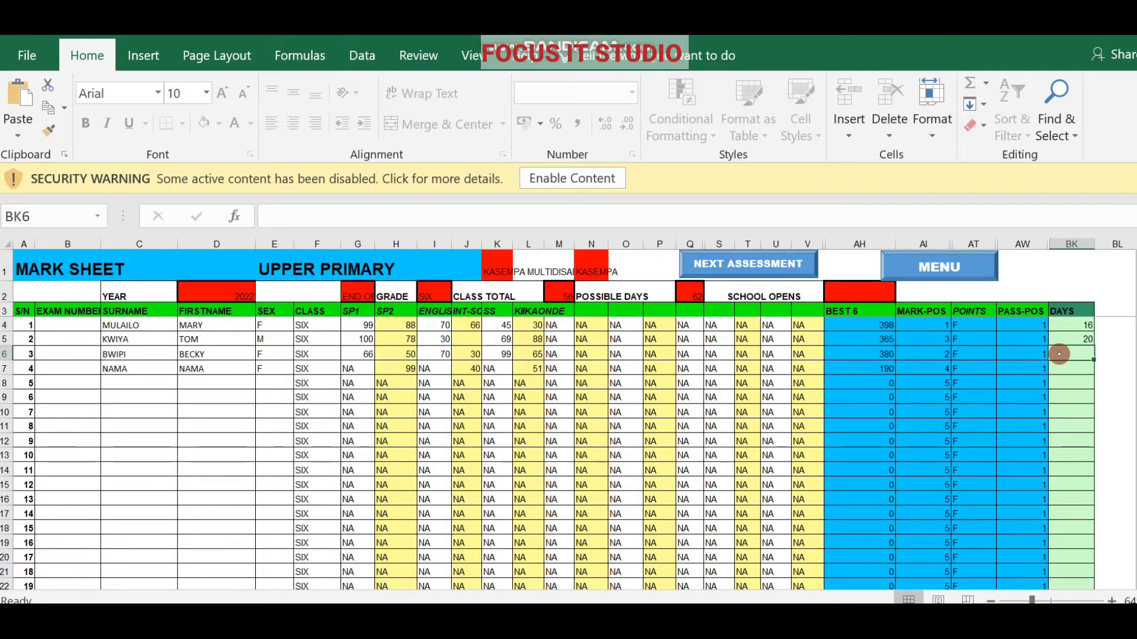
type("20")
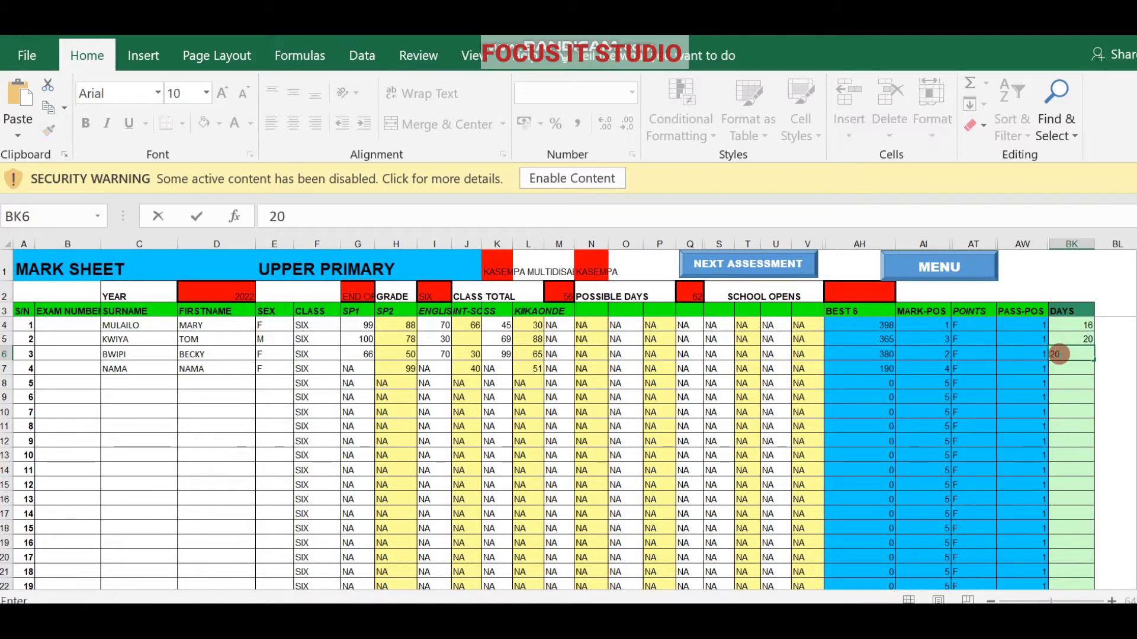
key("BackSpace")
key("BackSpace")
type("19")
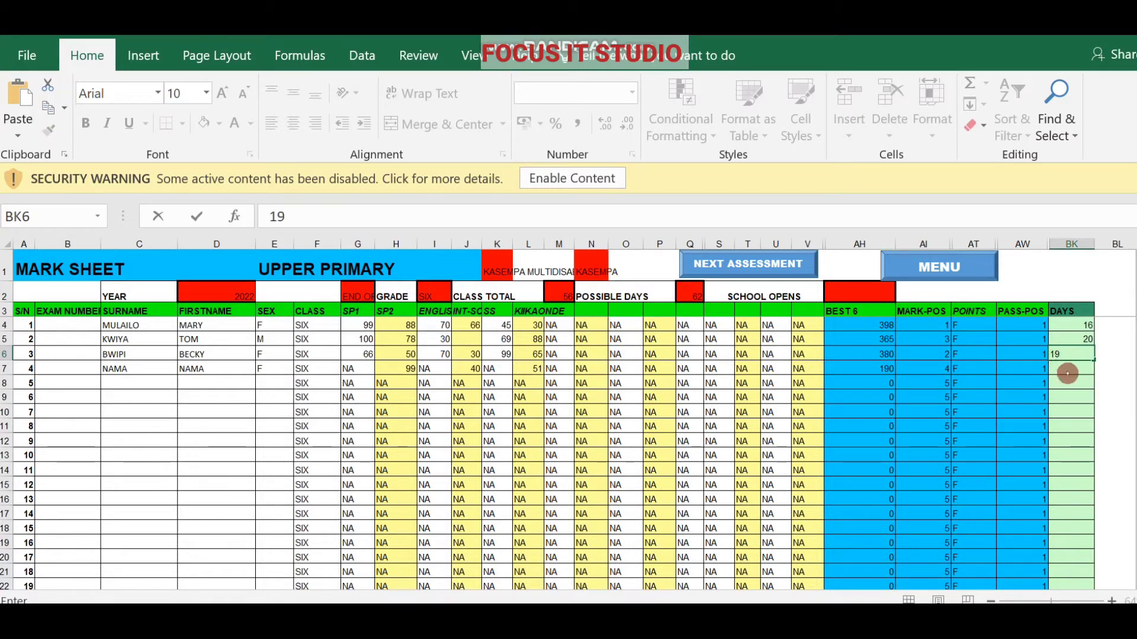
left_click(1068, 375)
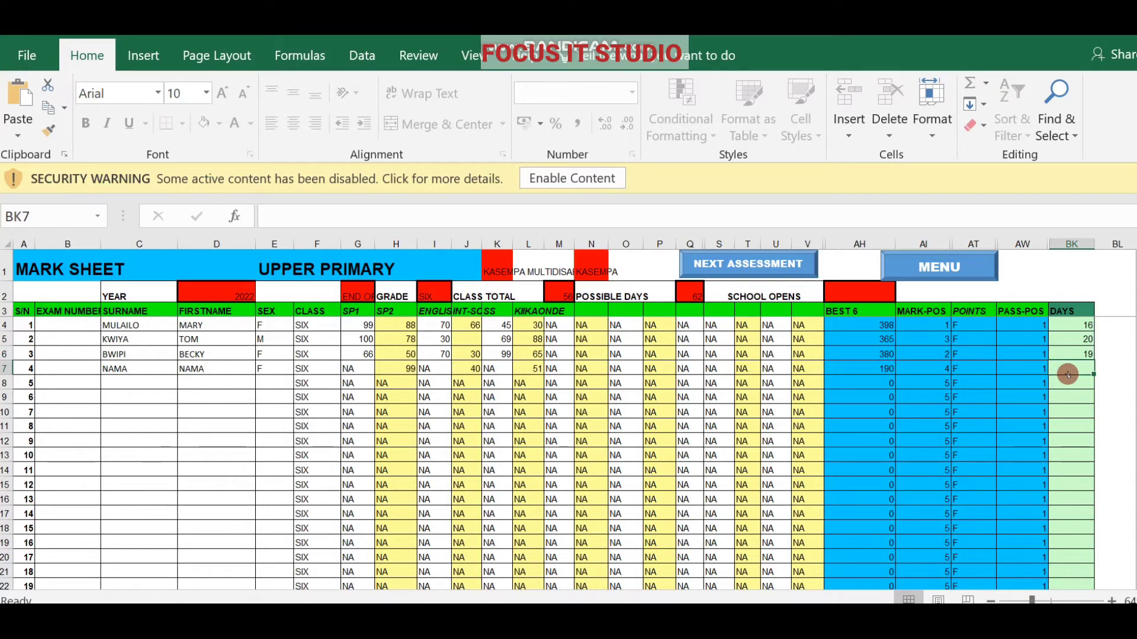
type("18")
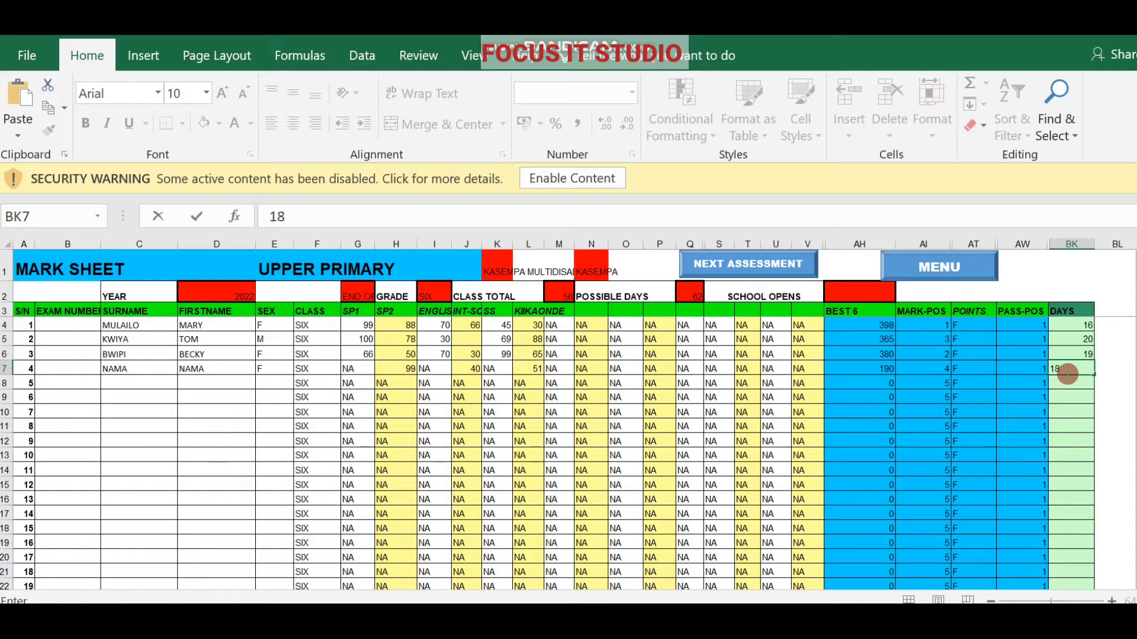
left_click(1077, 386)
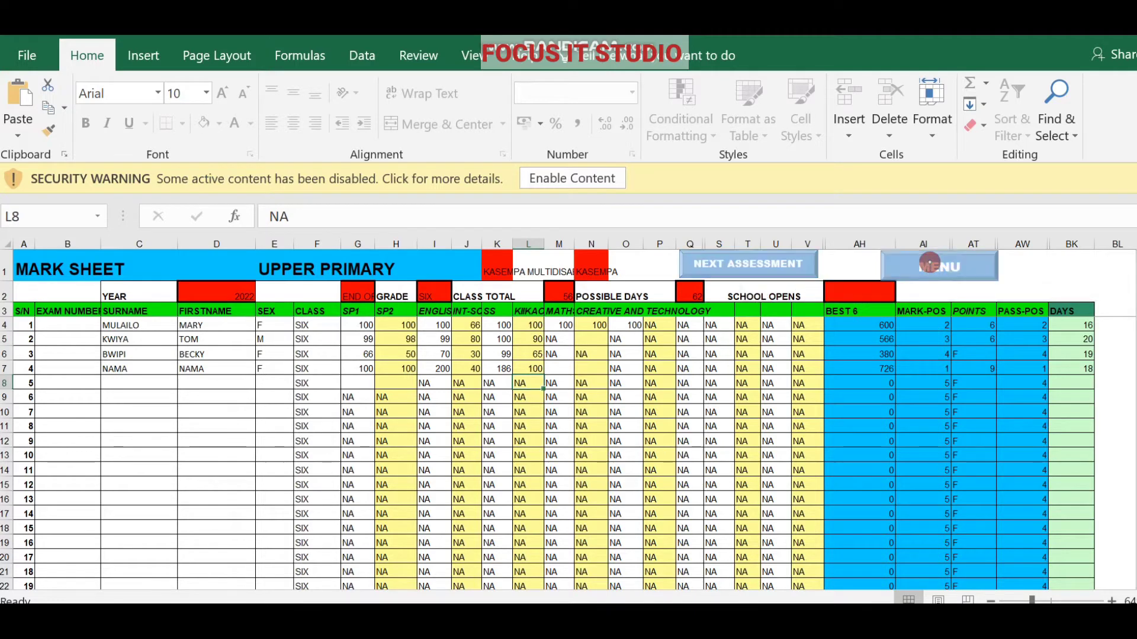
Go through MENU, VIEW LPI and back to UPPER REPORTS, then show the File Info page.
left_click(930, 263)
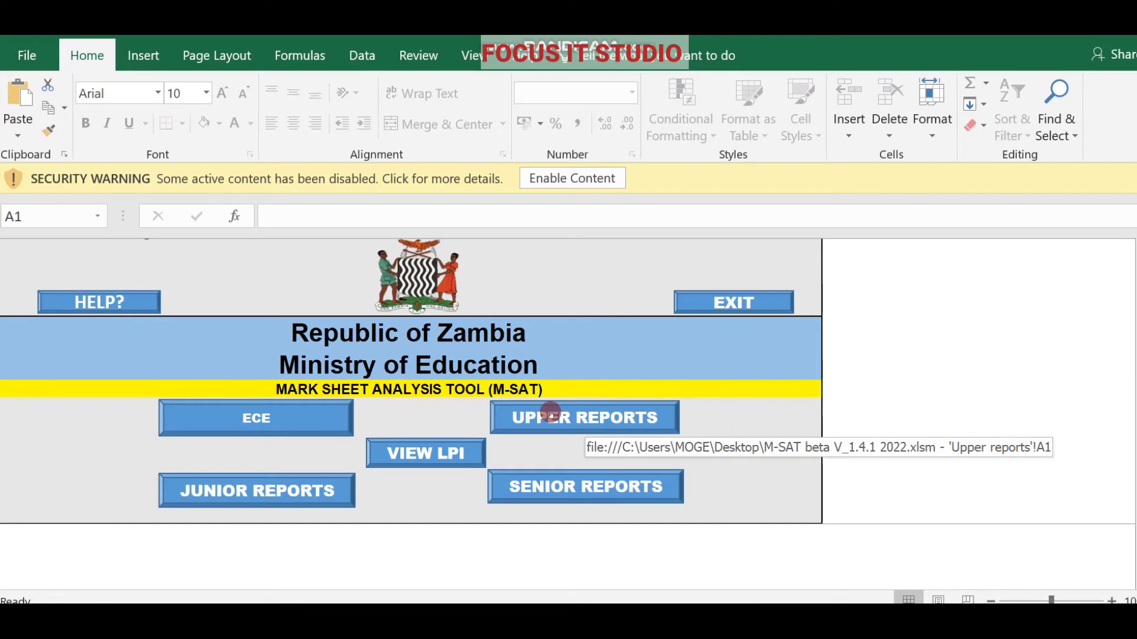
left_click(427, 450)
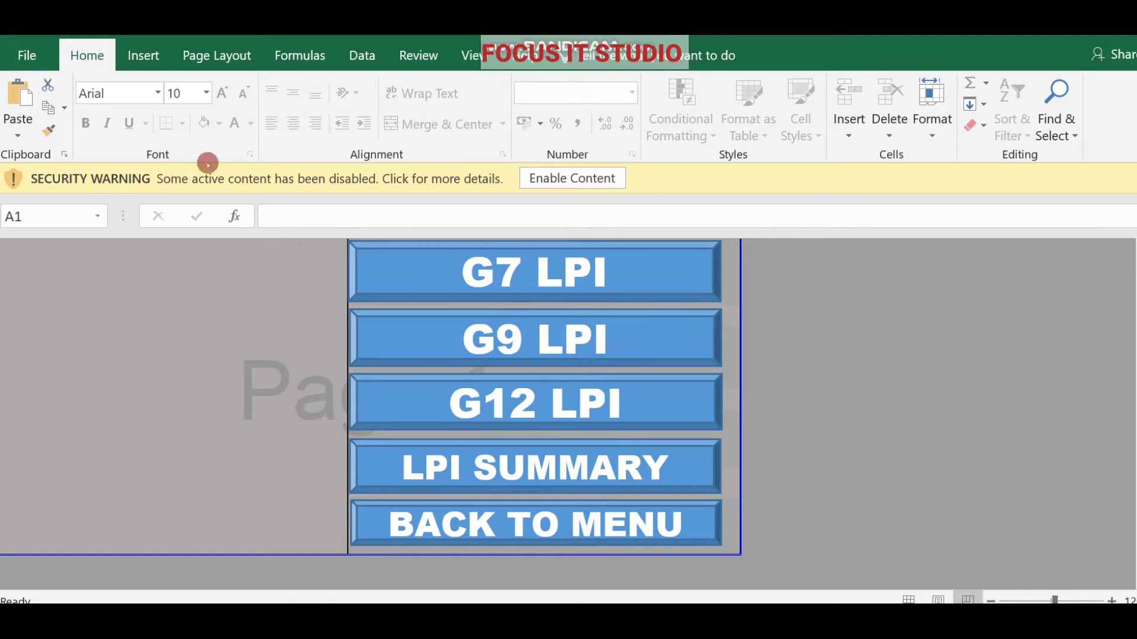
left_click(508, 527)
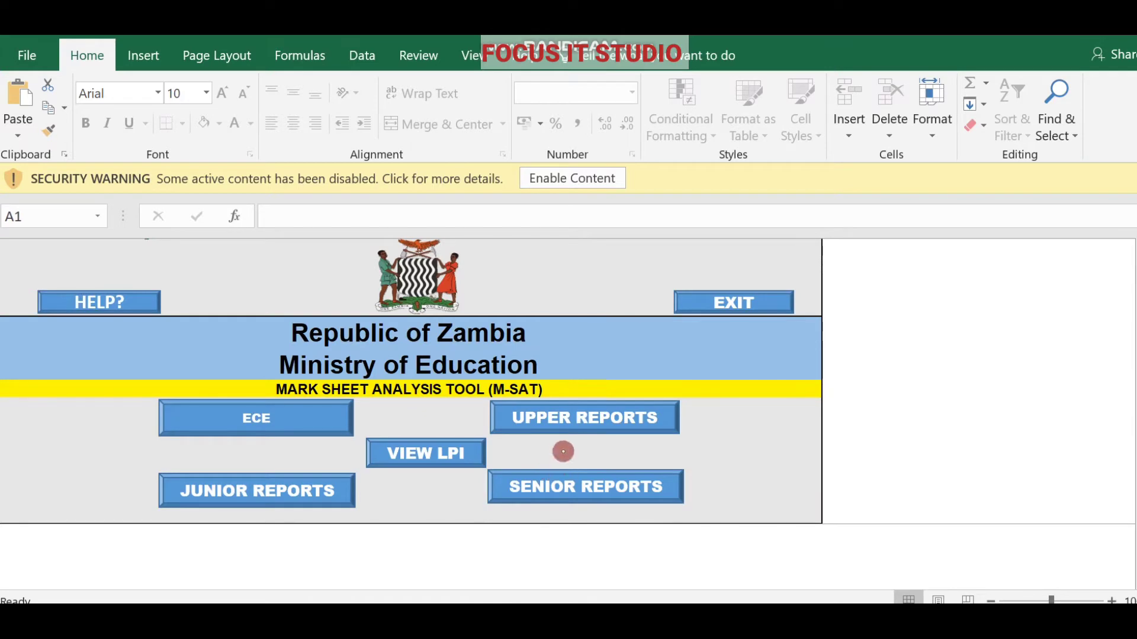
left_click(555, 424)
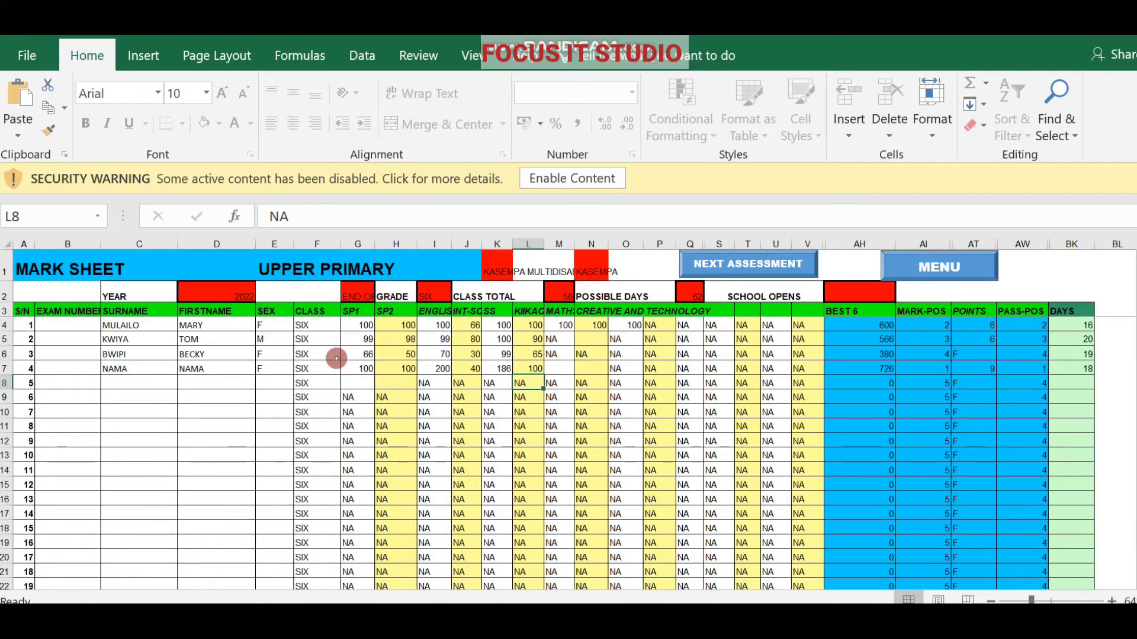
left_click(26, 56)
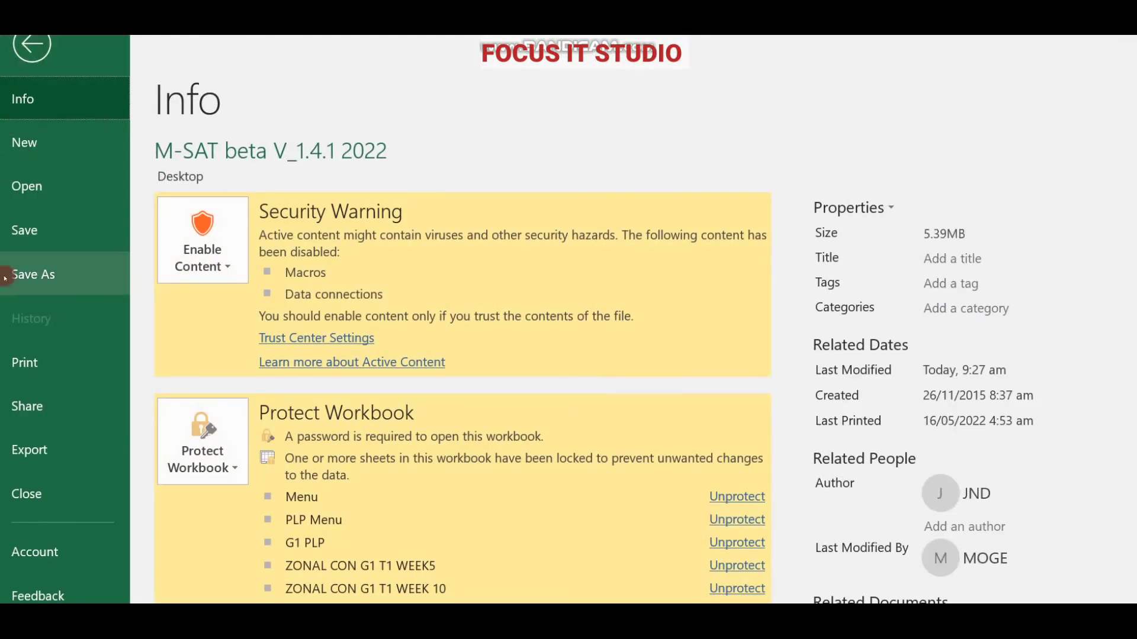
Open the print preview and jump it to page 25 of 110.
left_click(23, 364)
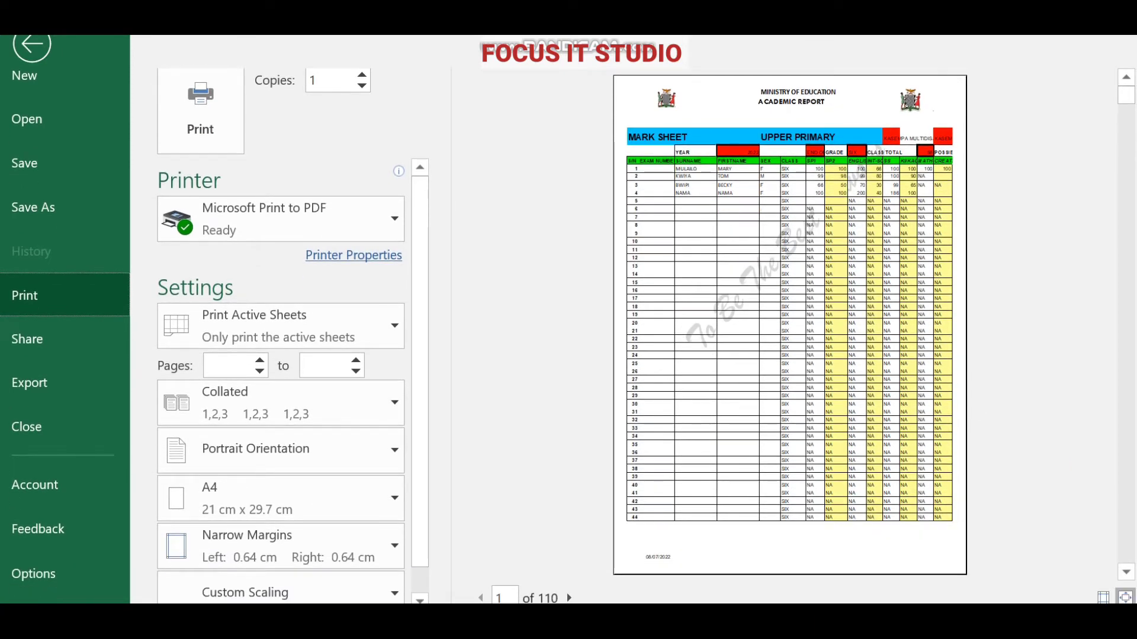
left_click(504, 594)
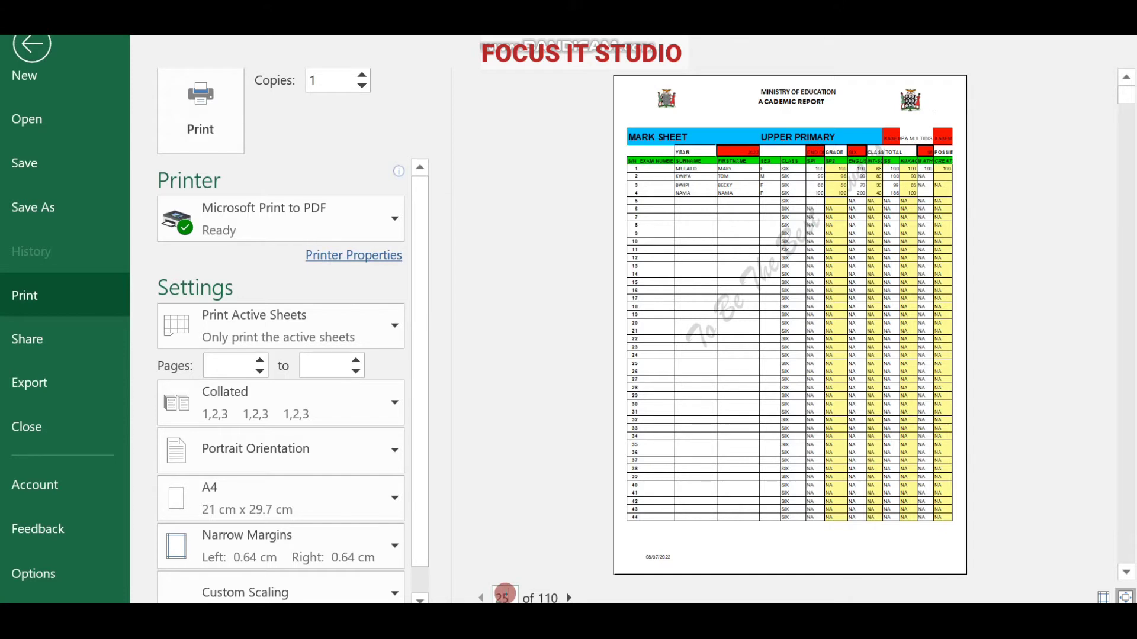
type("25")
key("Return")
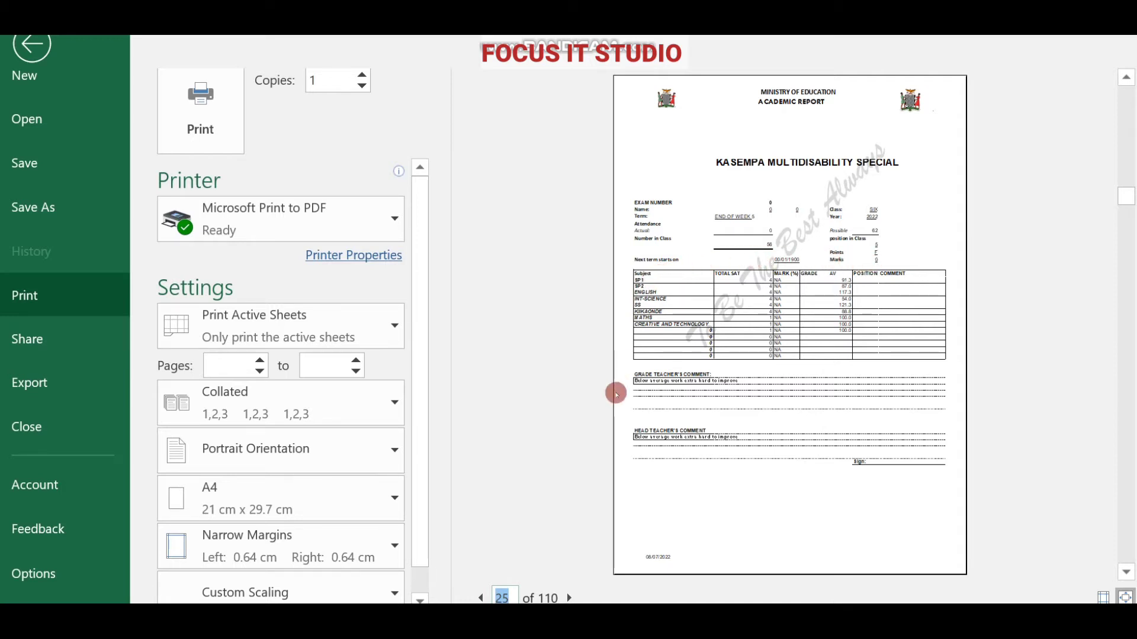
Page back through the report previews to about page 15, then print them to Microsoft Print to PDF.
left_click(482, 598)
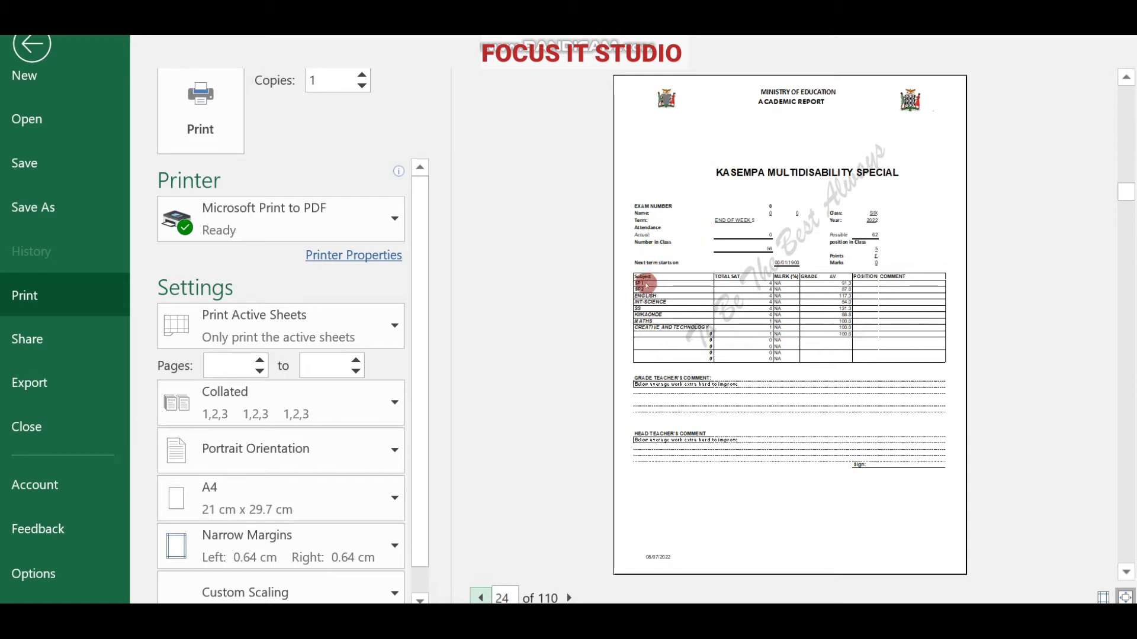
left_click(480, 597)
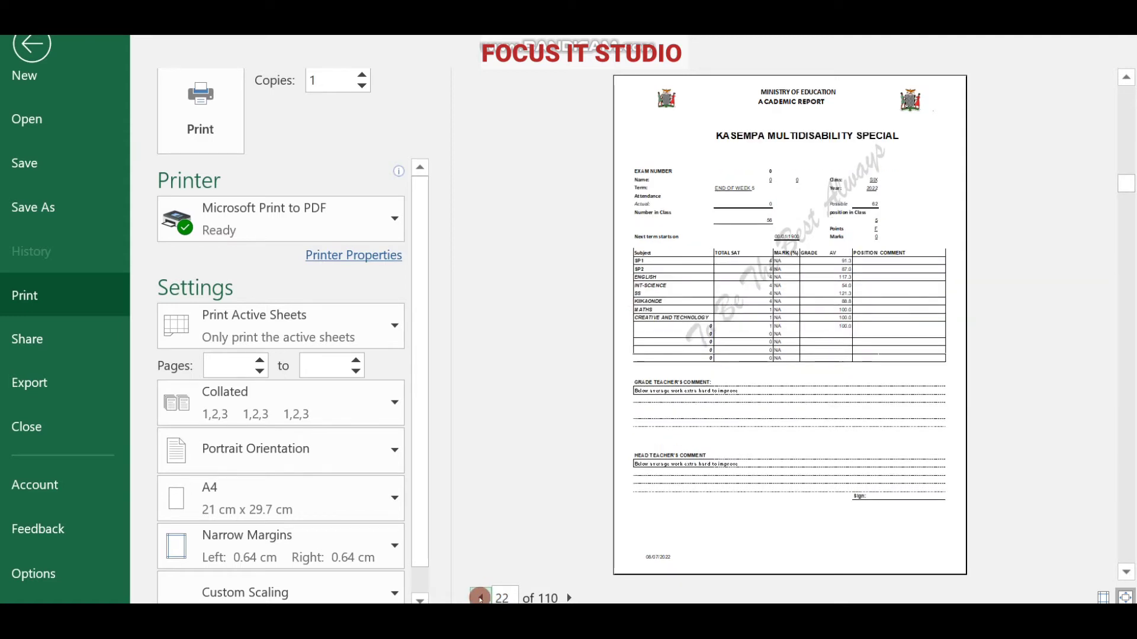
left_click(480, 597)
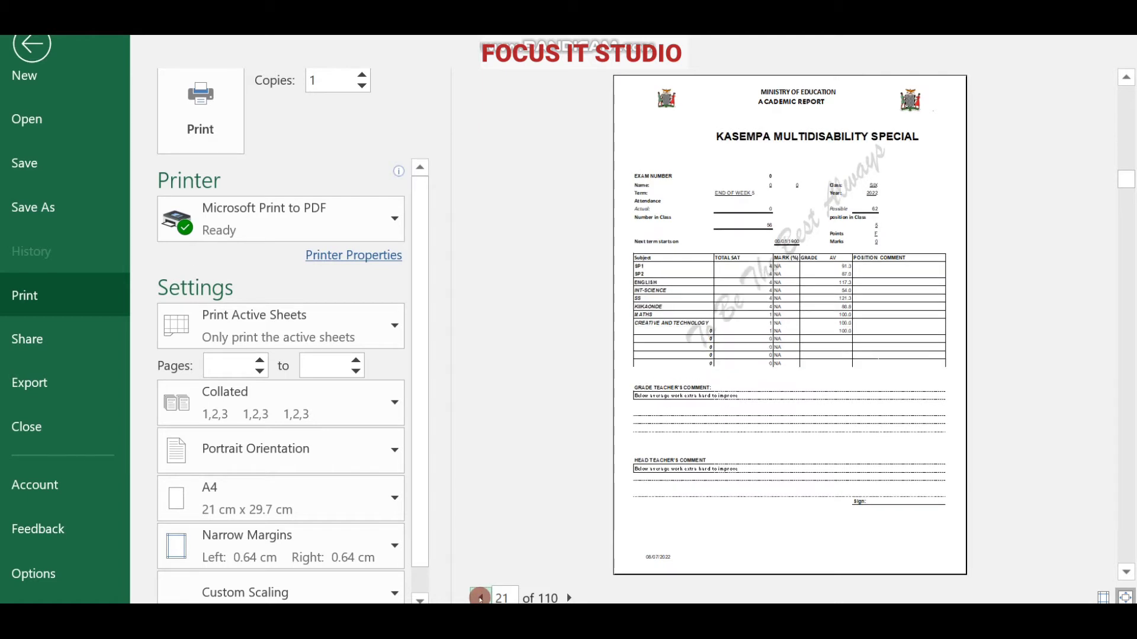
left_click(480, 598)
left_click(480, 597)
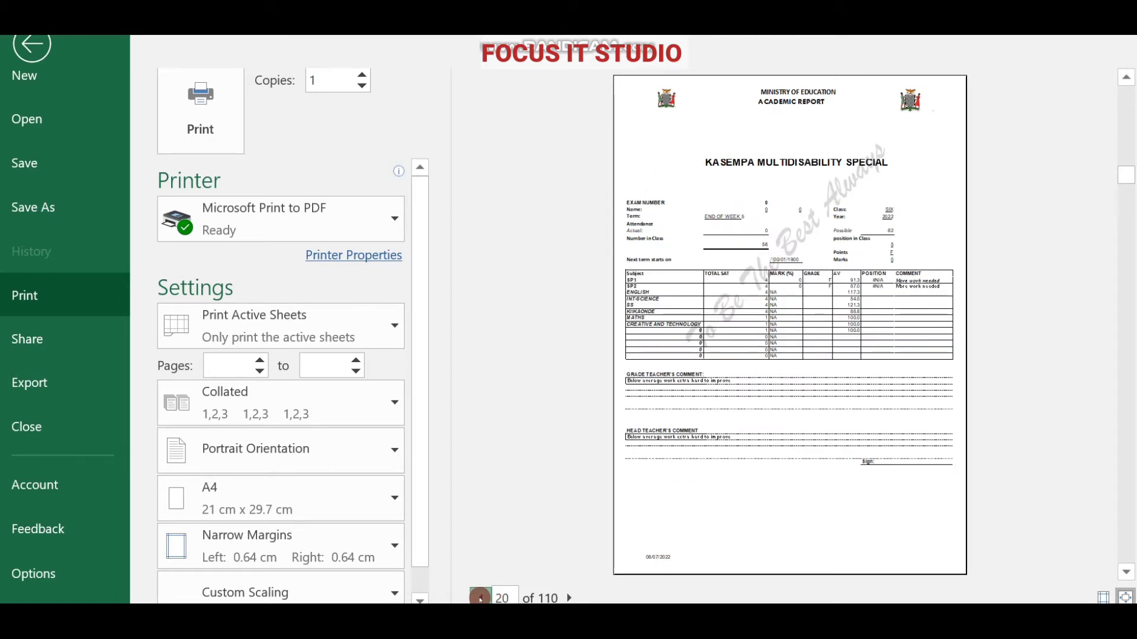
left_click(480, 598)
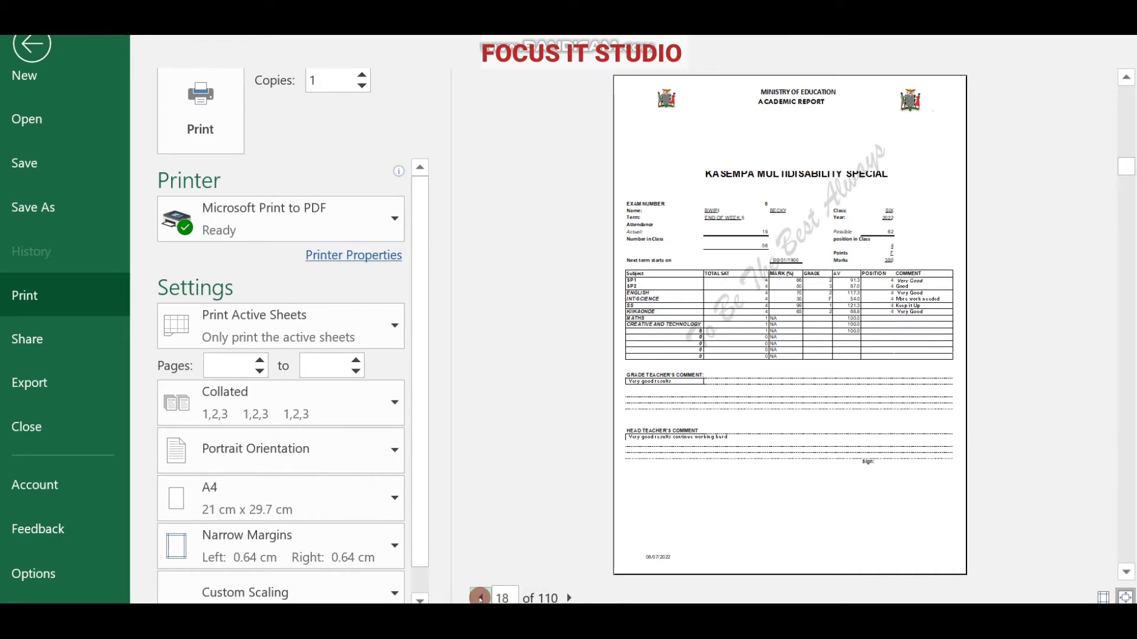
left_click(480, 597)
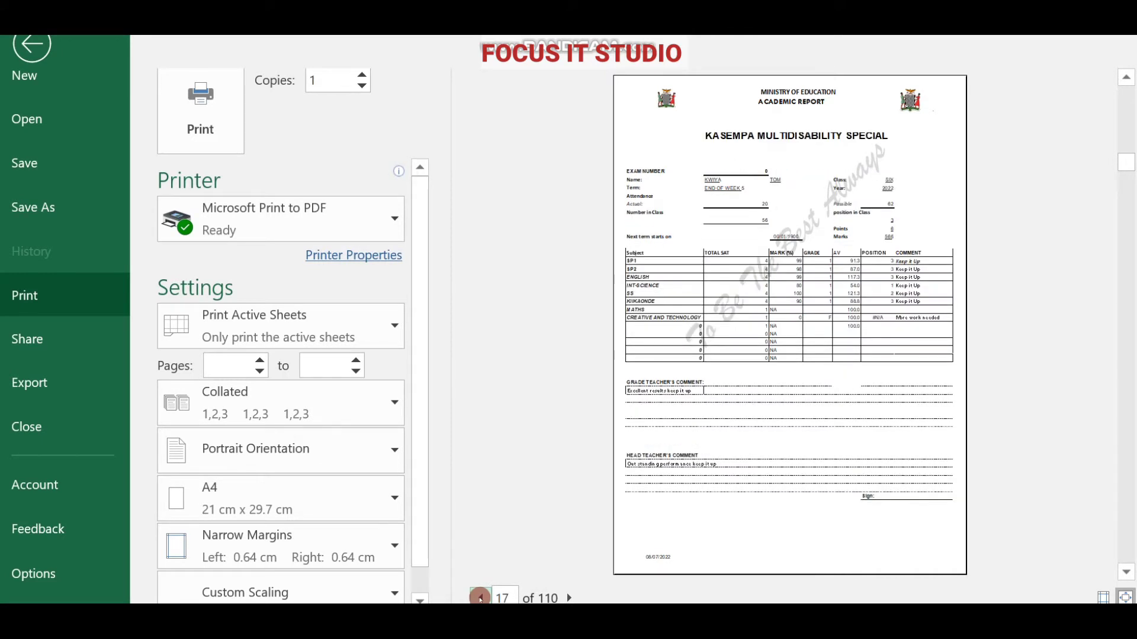
left_click(481, 597)
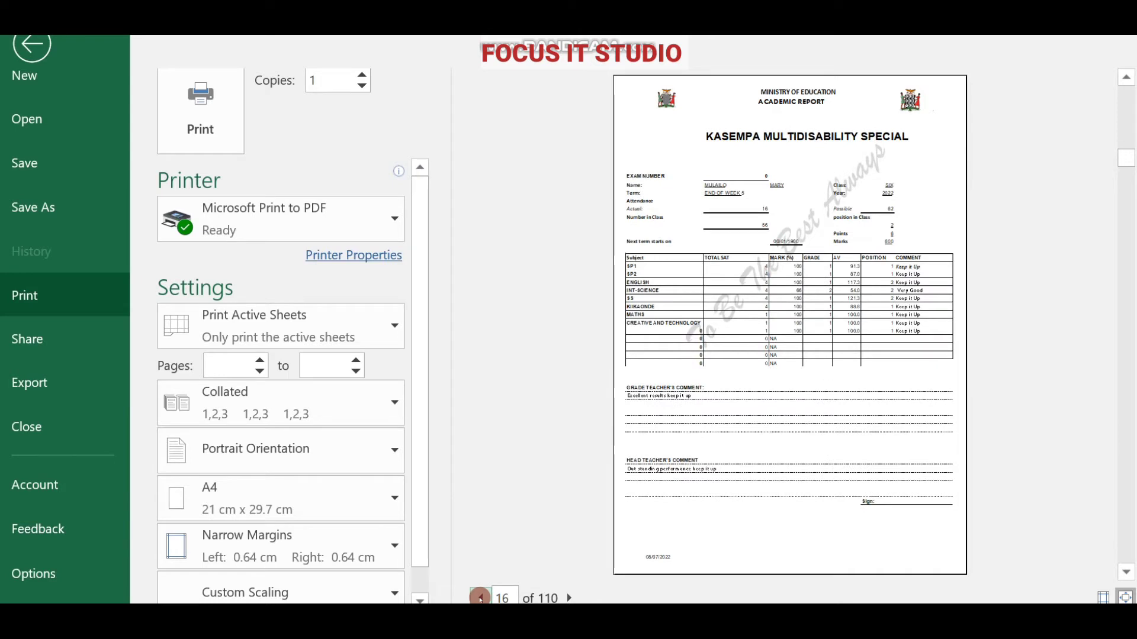
left_click(481, 597)
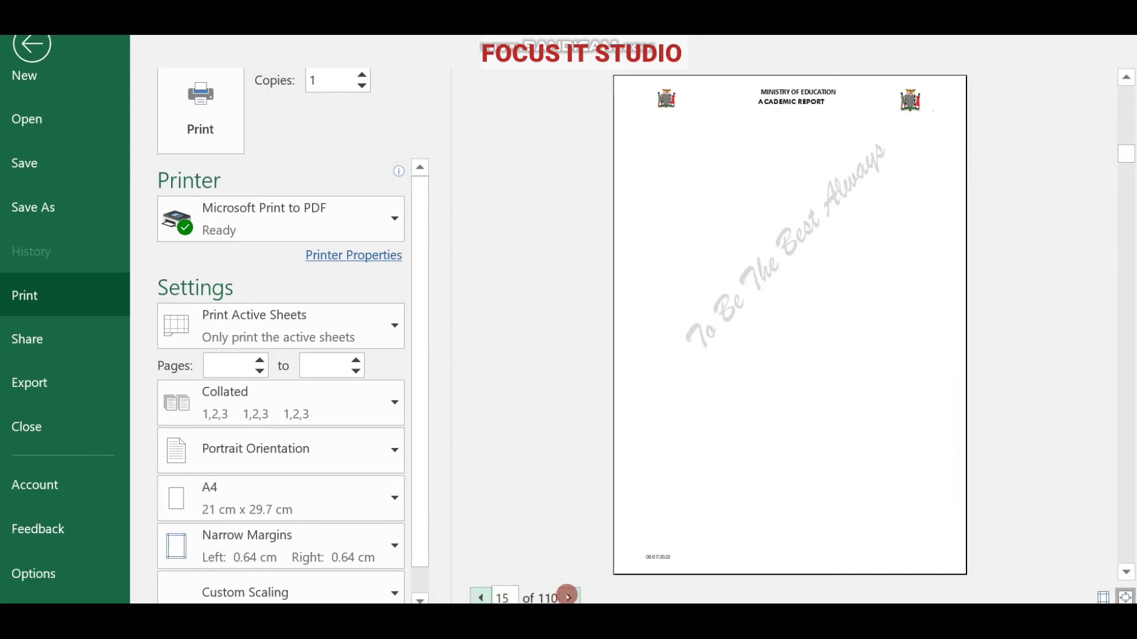
left_click(568, 598)
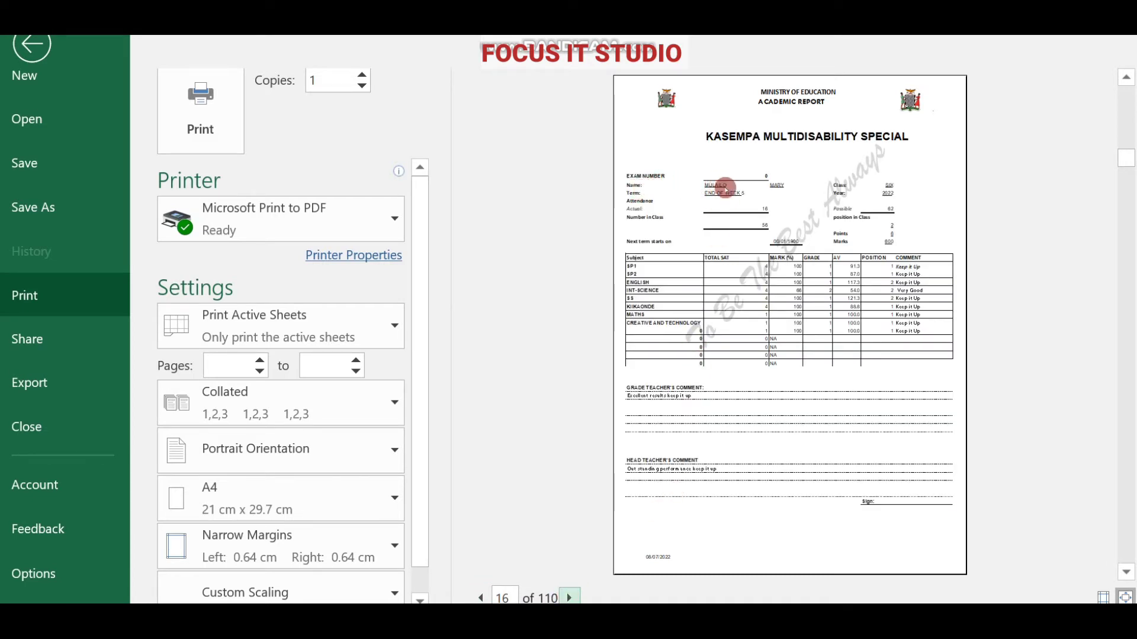
scroll(764, 342, "down", 1)
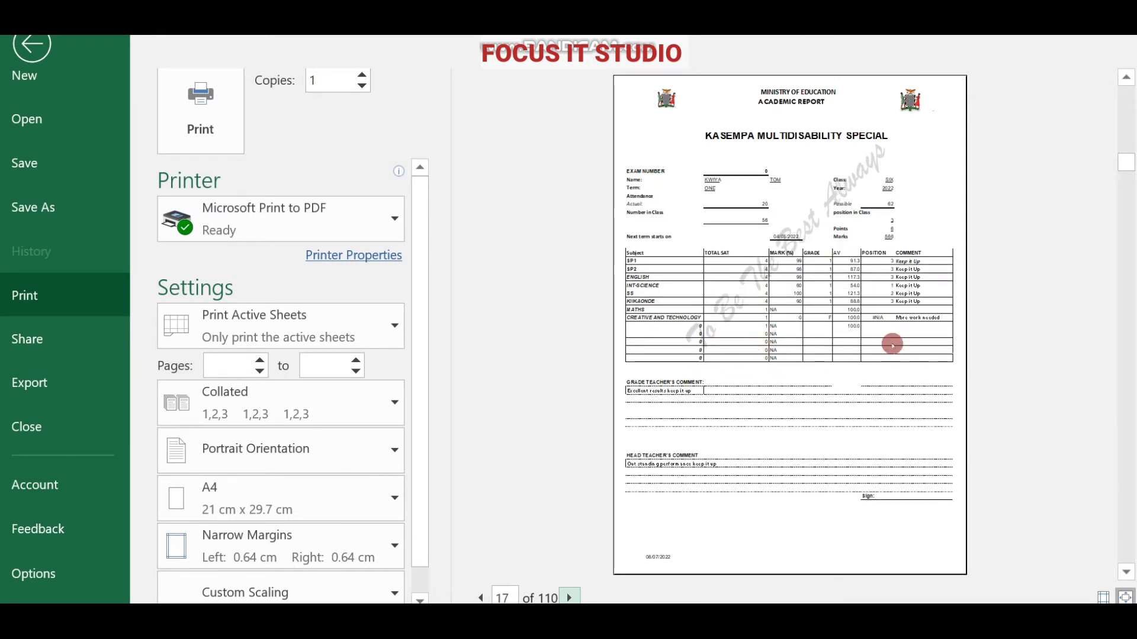
left_click(230, 95)
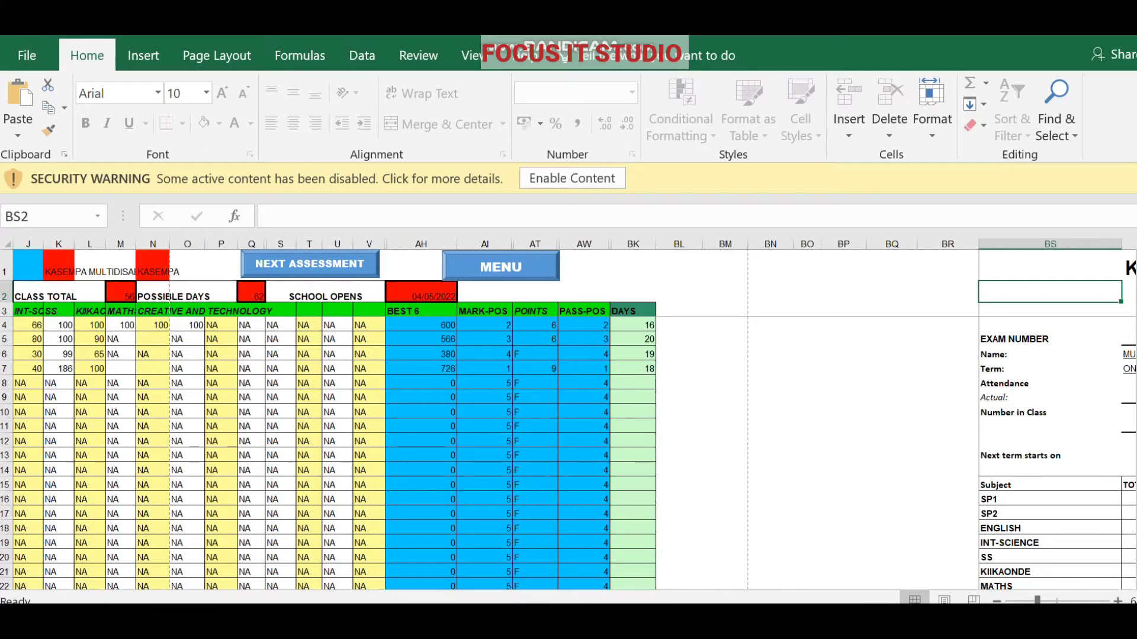
Navigate from MENU through VIEW LPI to the G7 LPI teacher performance sheet.
left_click(472, 271)
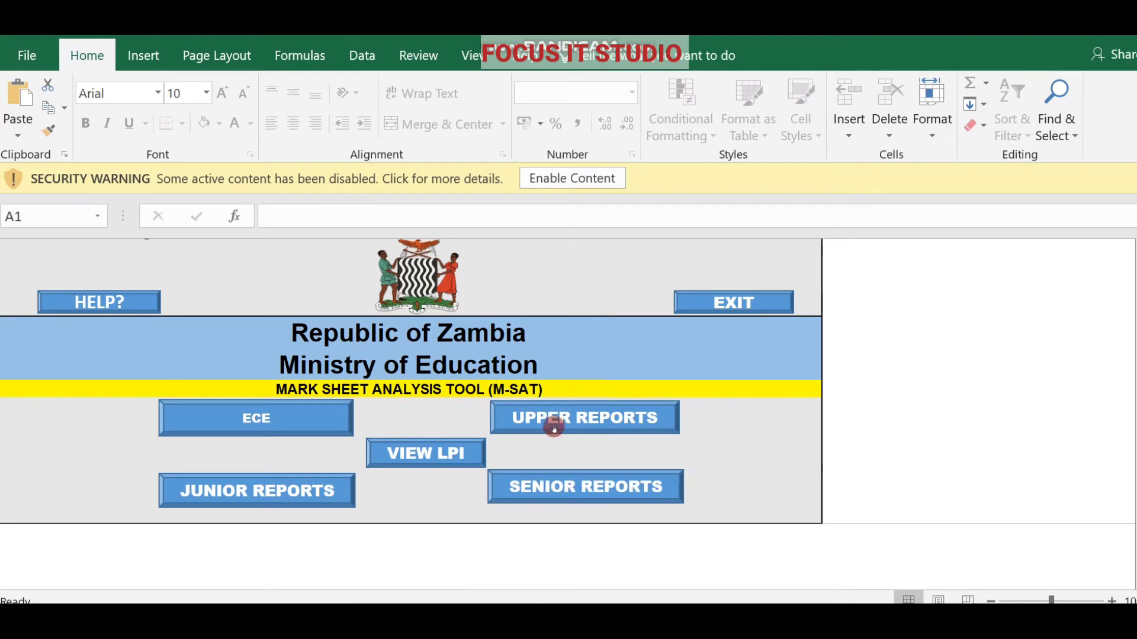
left_click(424, 442)
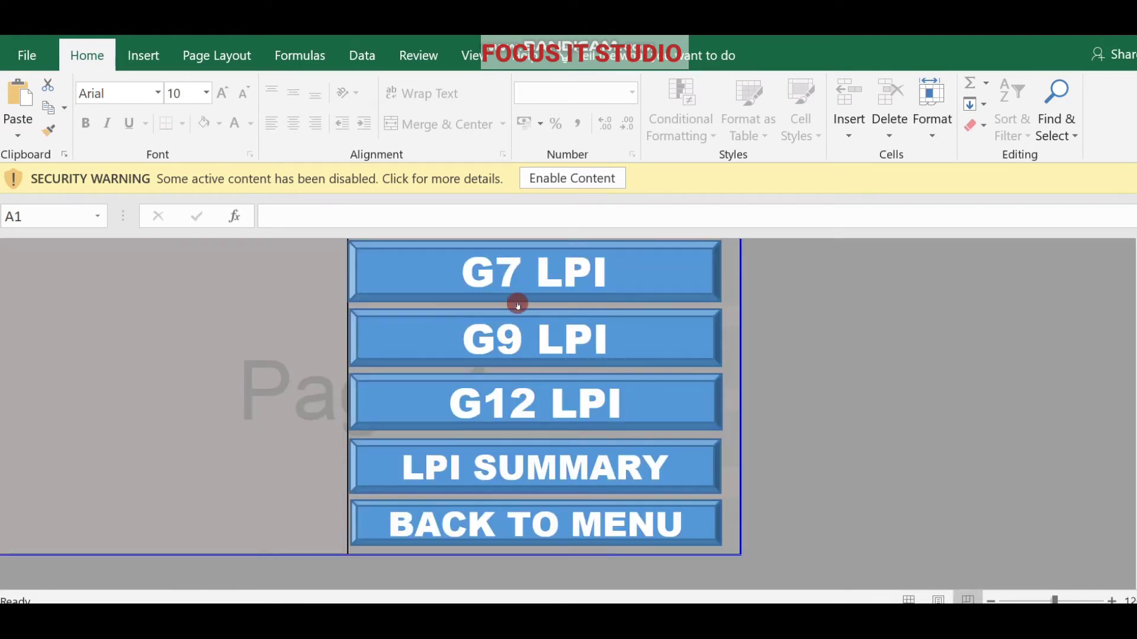
left_click(532, 275)
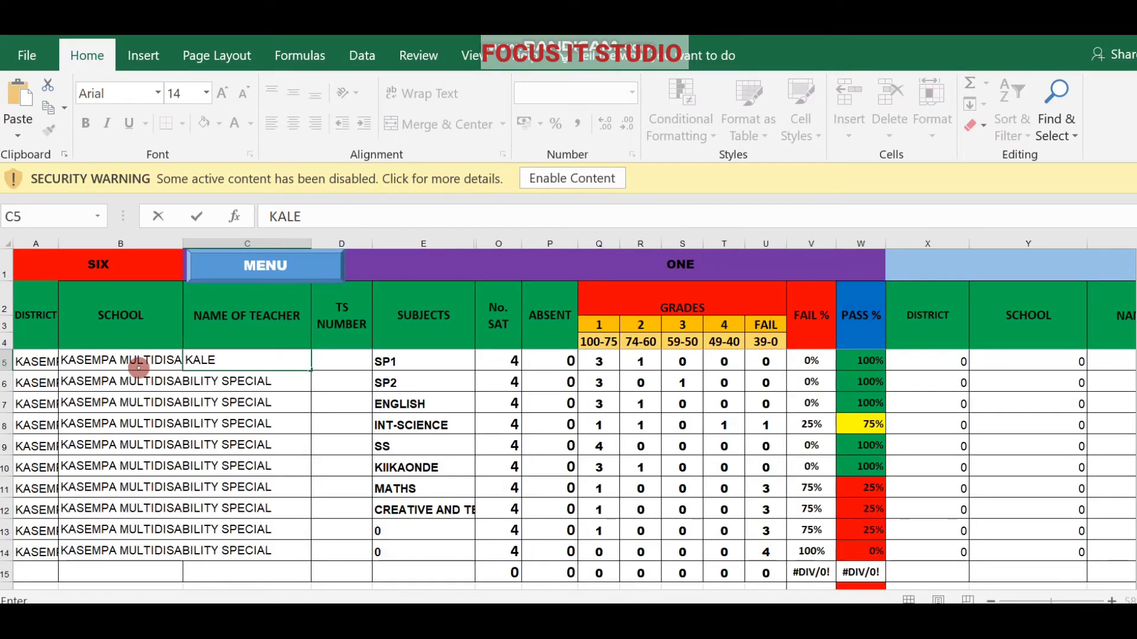
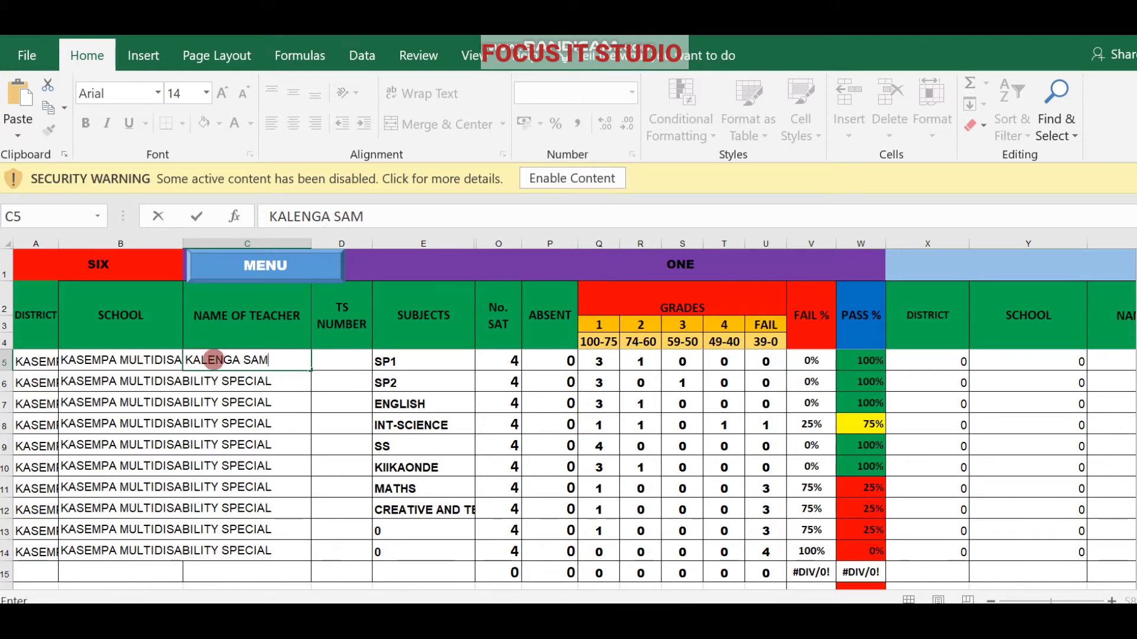
Enter the SP1 and Creative and Technology teachers' names and TS numbers.
left_click(326, 365)
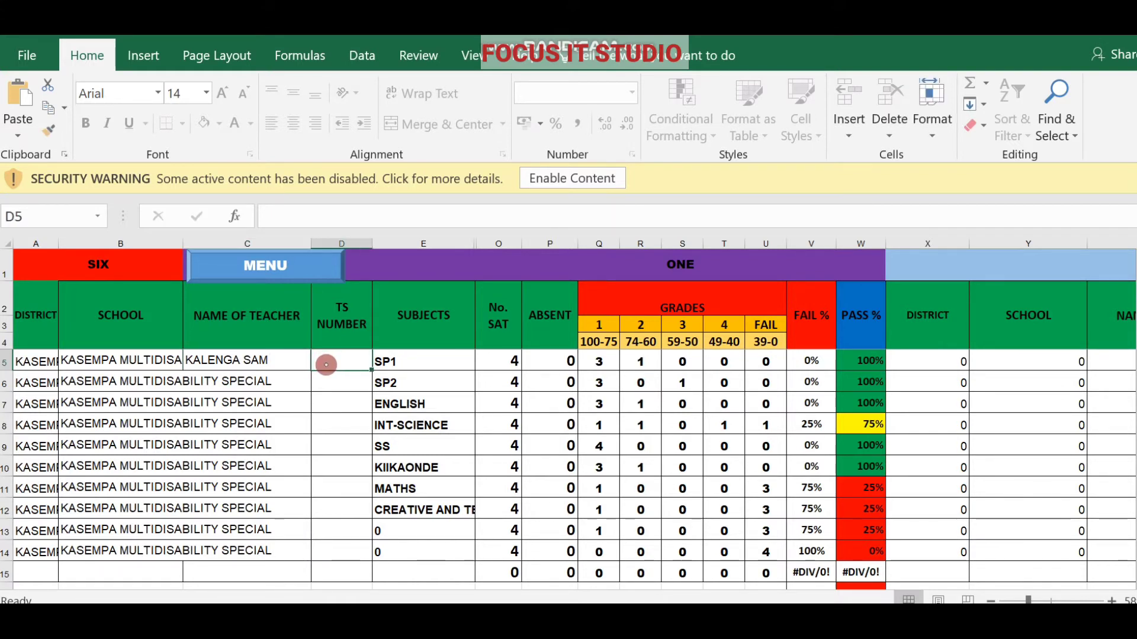
type("818")
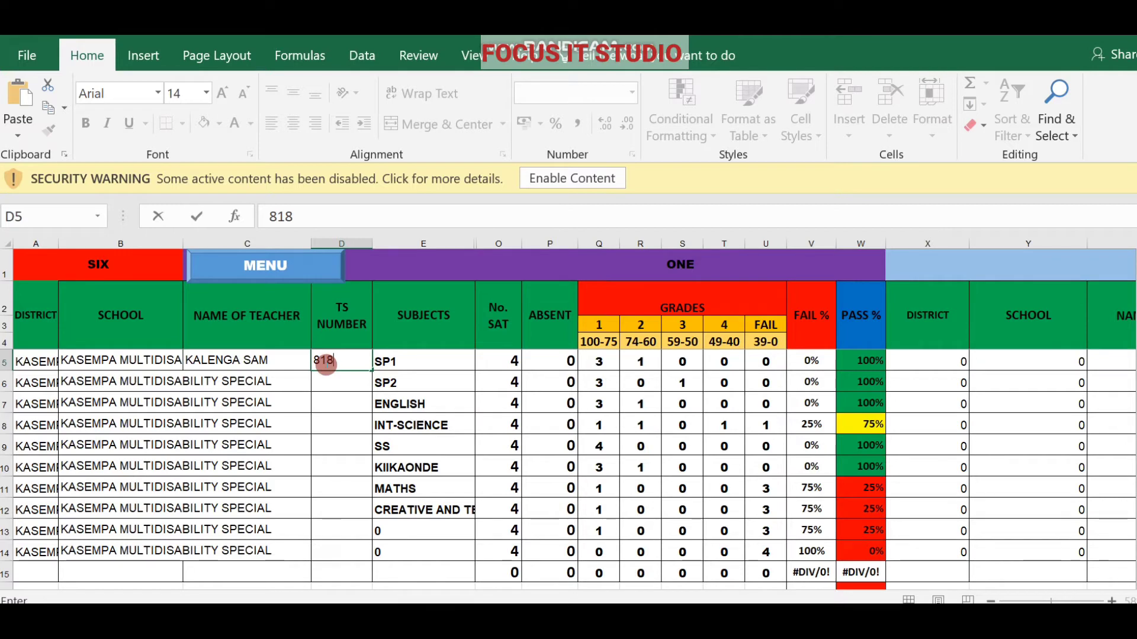
type("181")
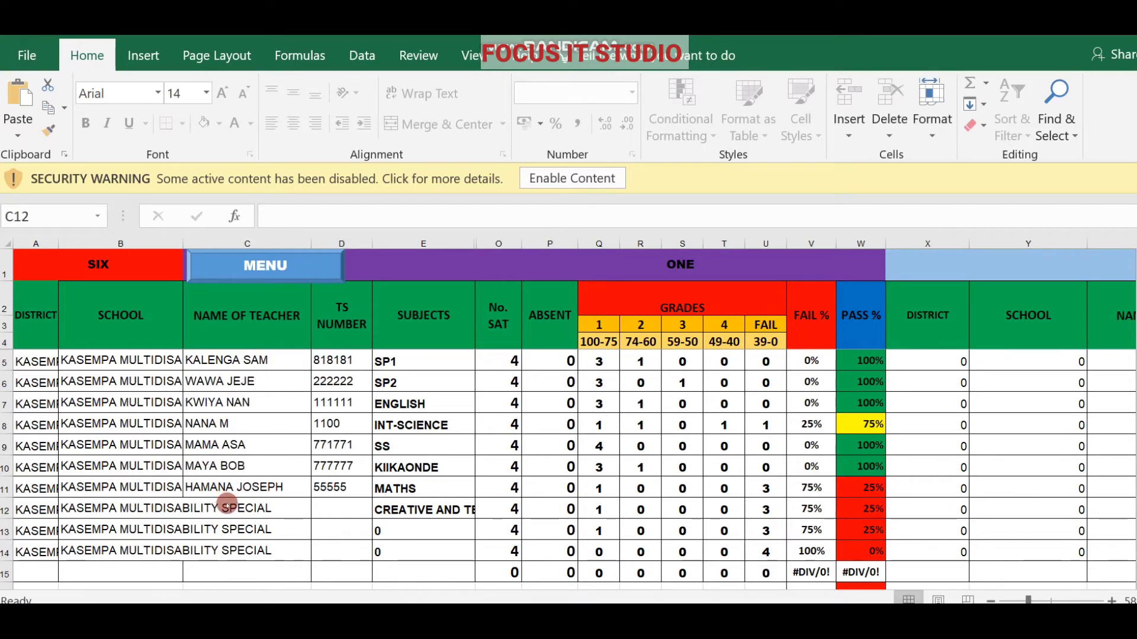
left_click(227, 504)
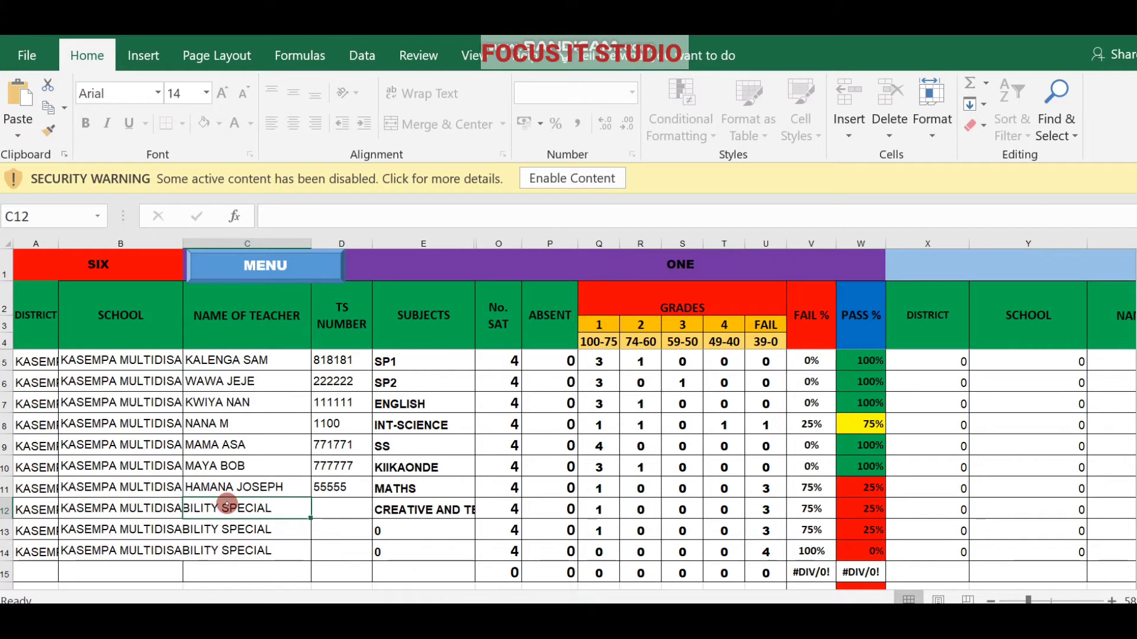
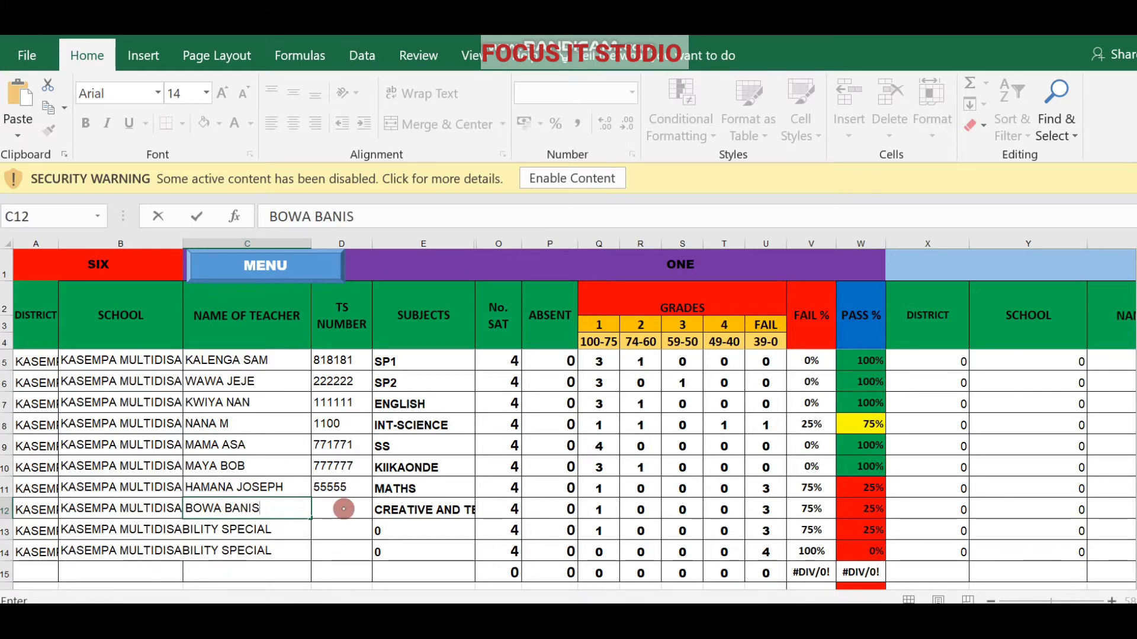
left_click(335, 508)
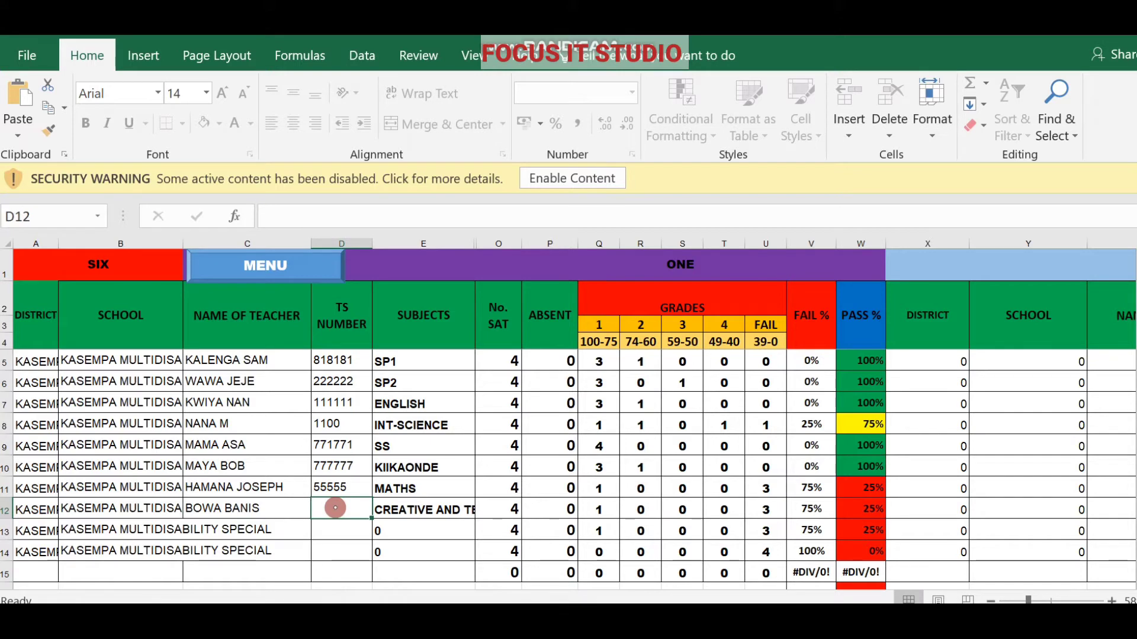
type("88")
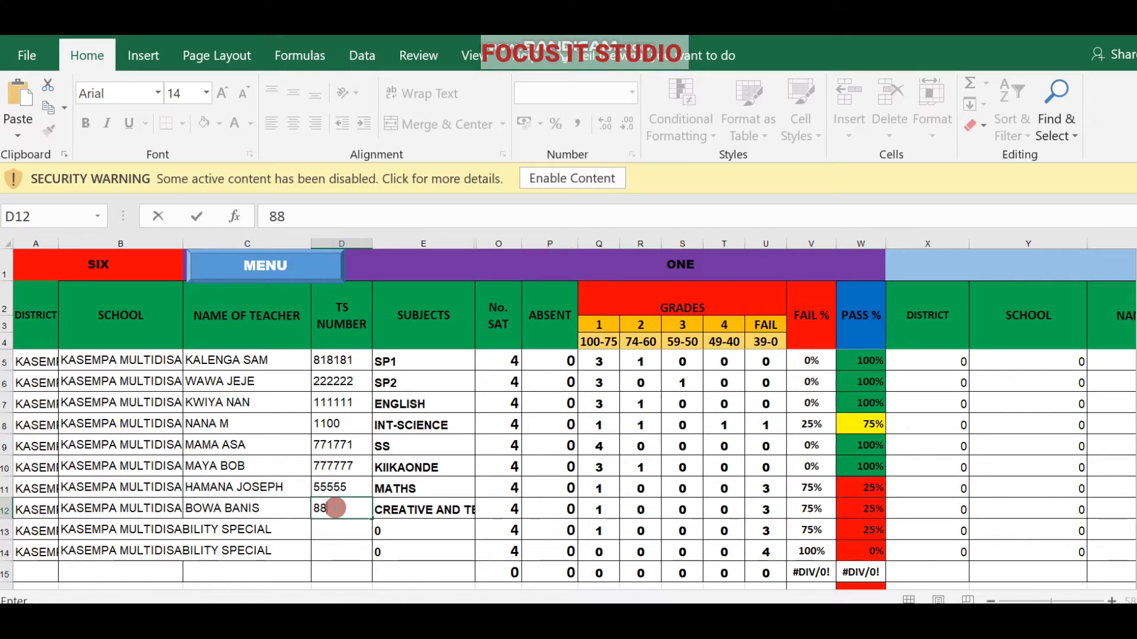
type("2288")
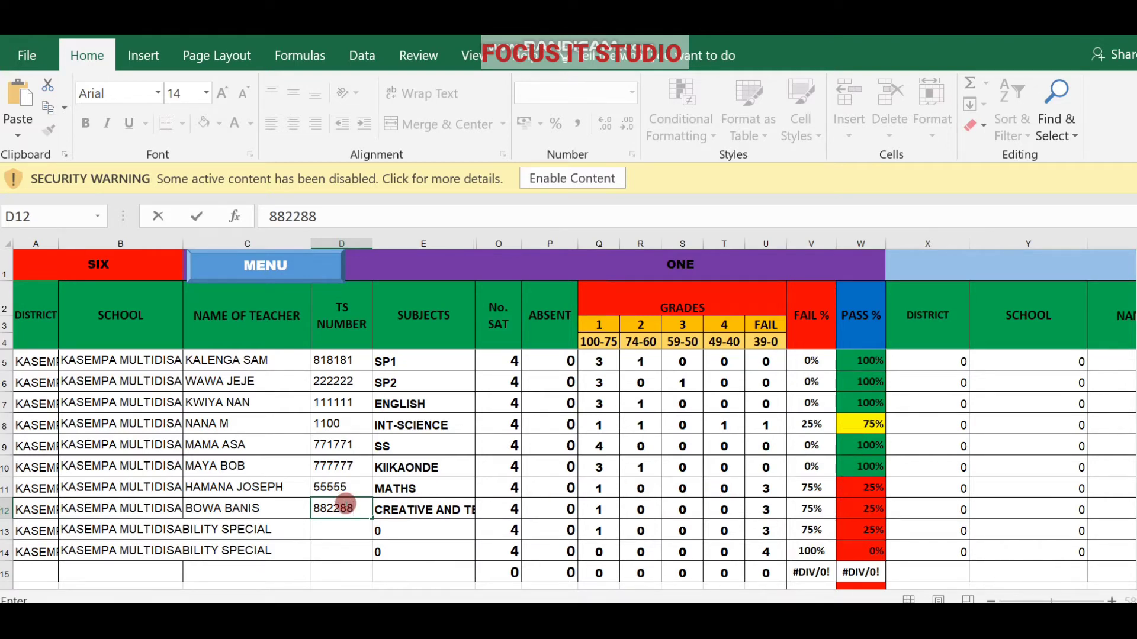
left_click(198, 489)
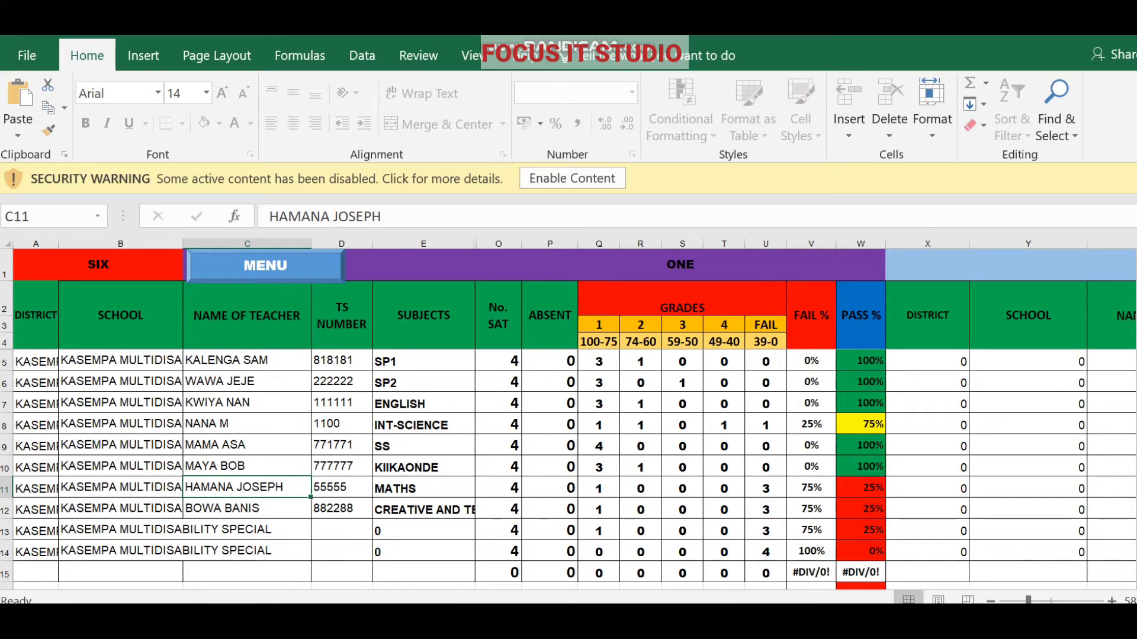
Scroll down to check the School Pass % summaries, then copy cell A5.
scroll(569, 468, "down", 2)
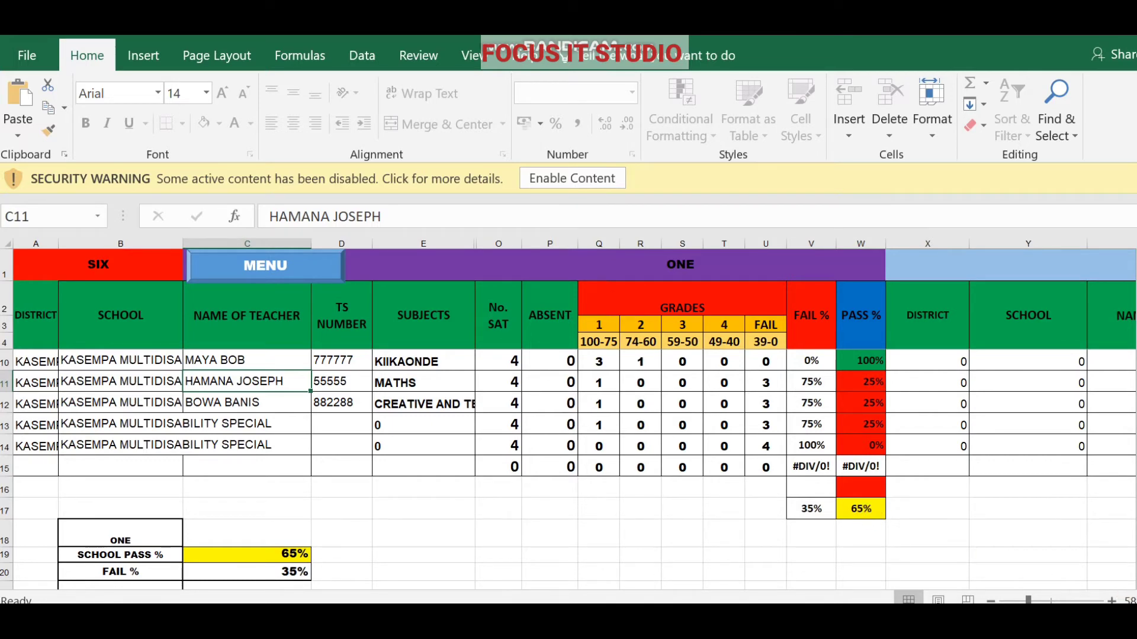
scroll(1128, 574, "down", 2)
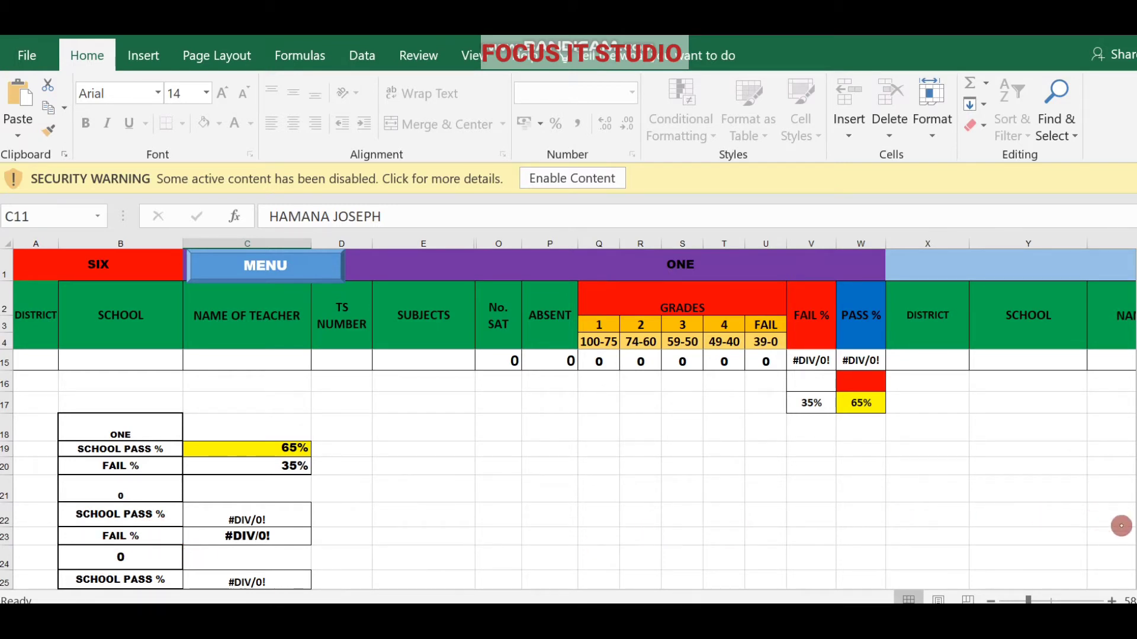
scroll(569, 468, "down", 2)
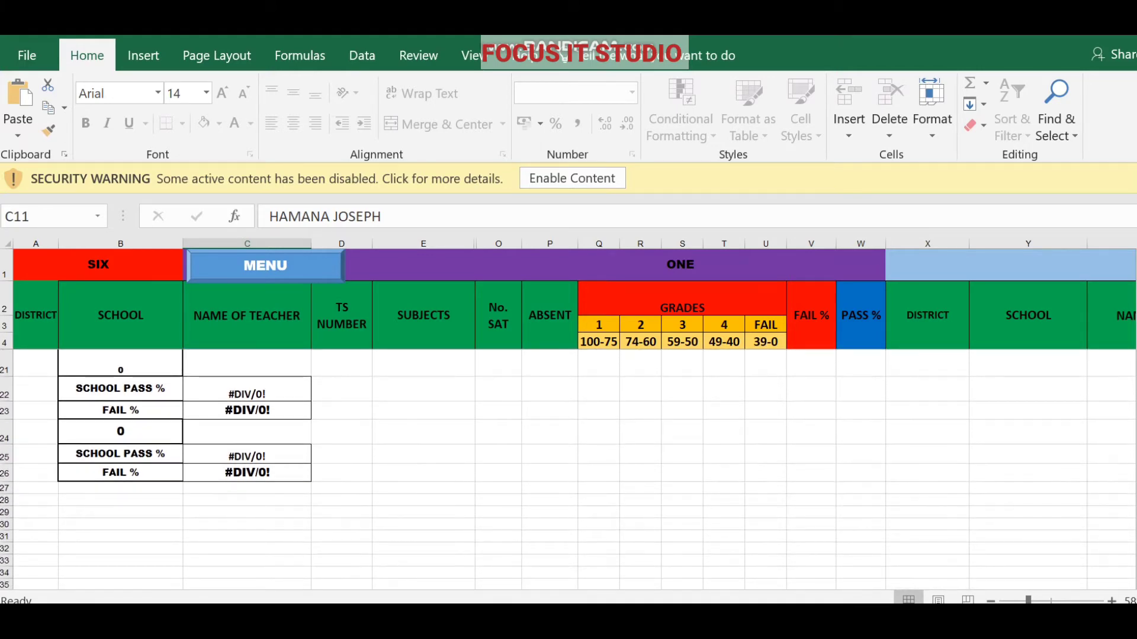
scroll(569, 468, "up", 2)
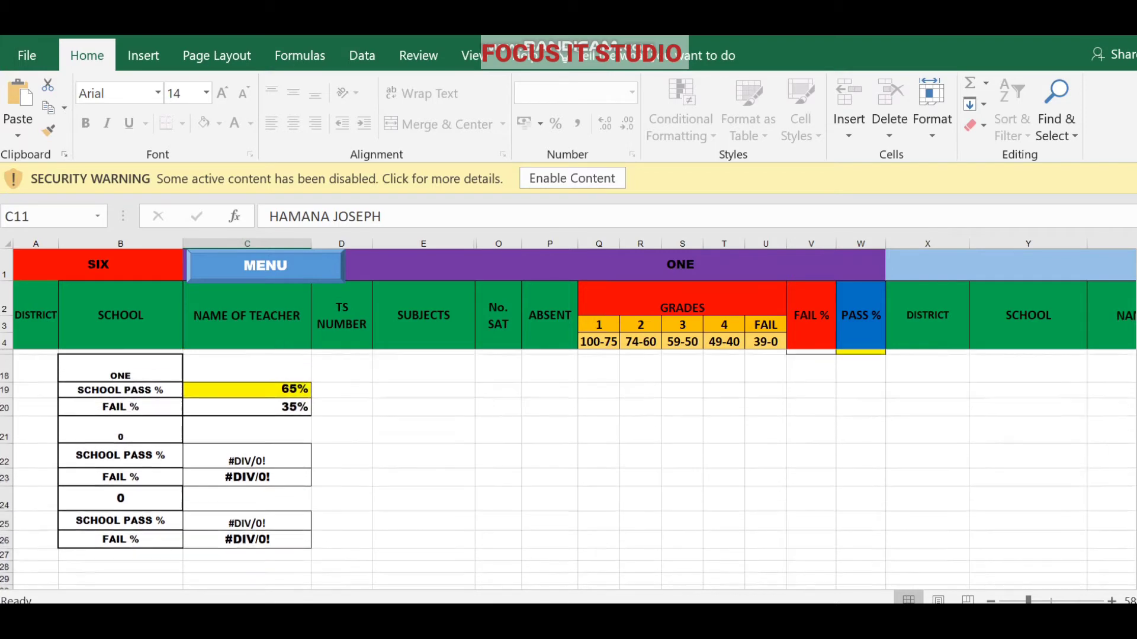
scroll(568, 468, "up", 4)
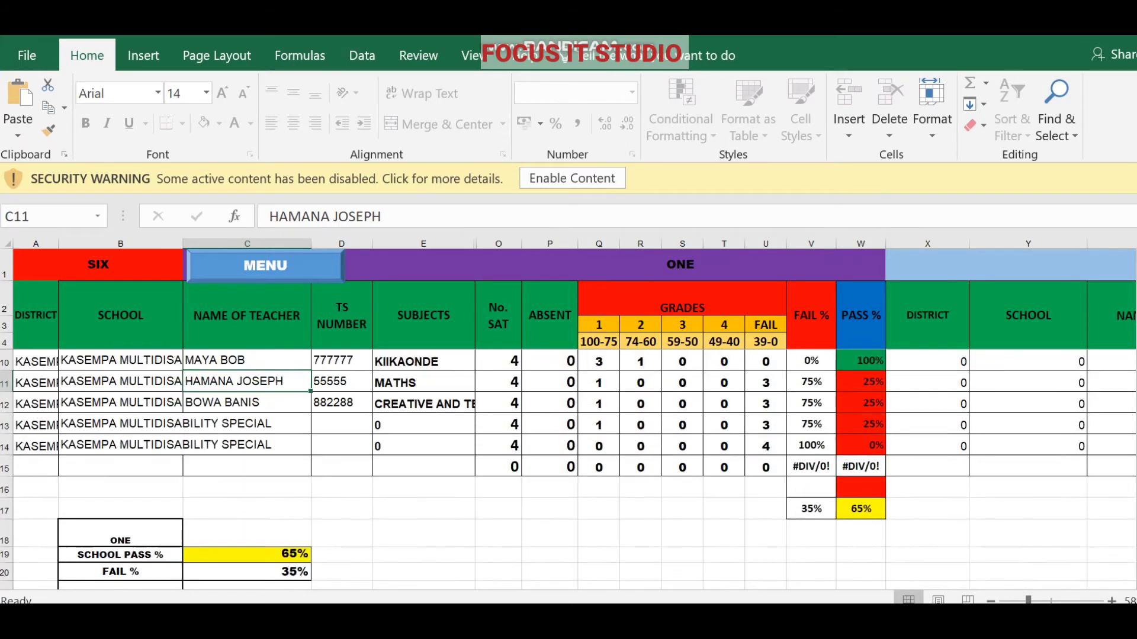
left_click(58, 360)
key("ctrl+c")
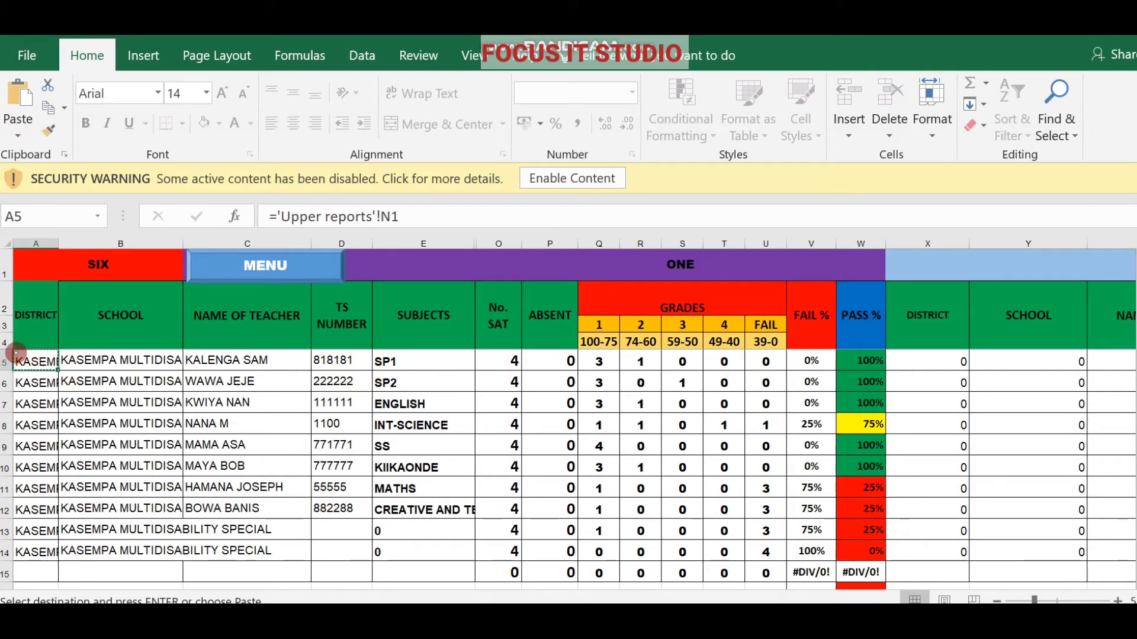
Select teacher rows A5:W12 for copying and launch Notepad from Windows search.
left_click_drag(16, 353, 883, 518)
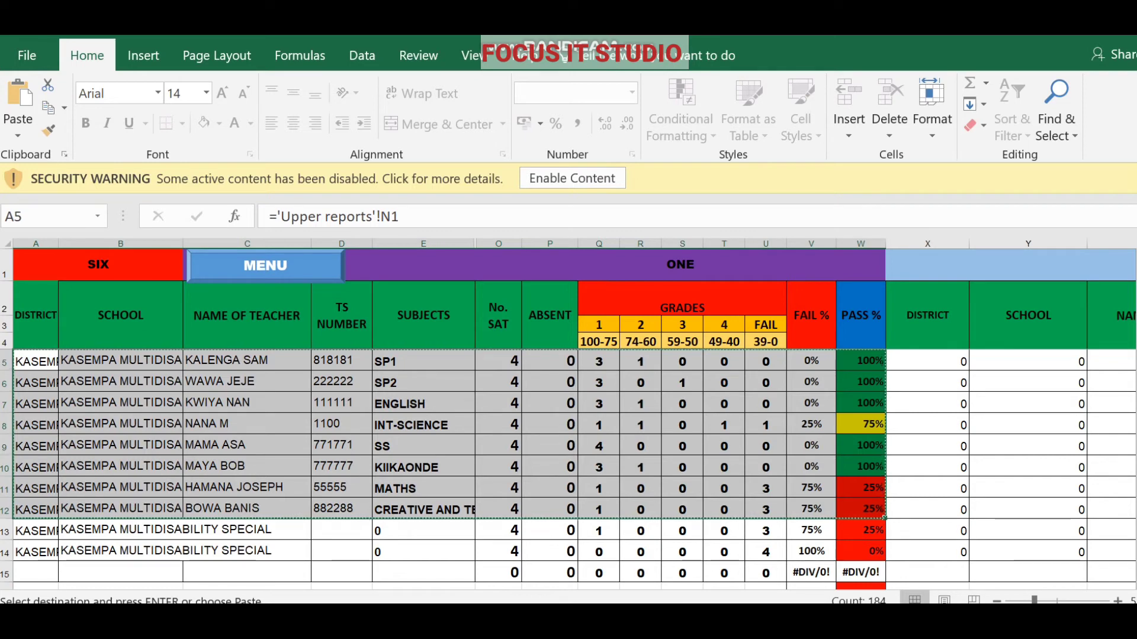
key("super+s")
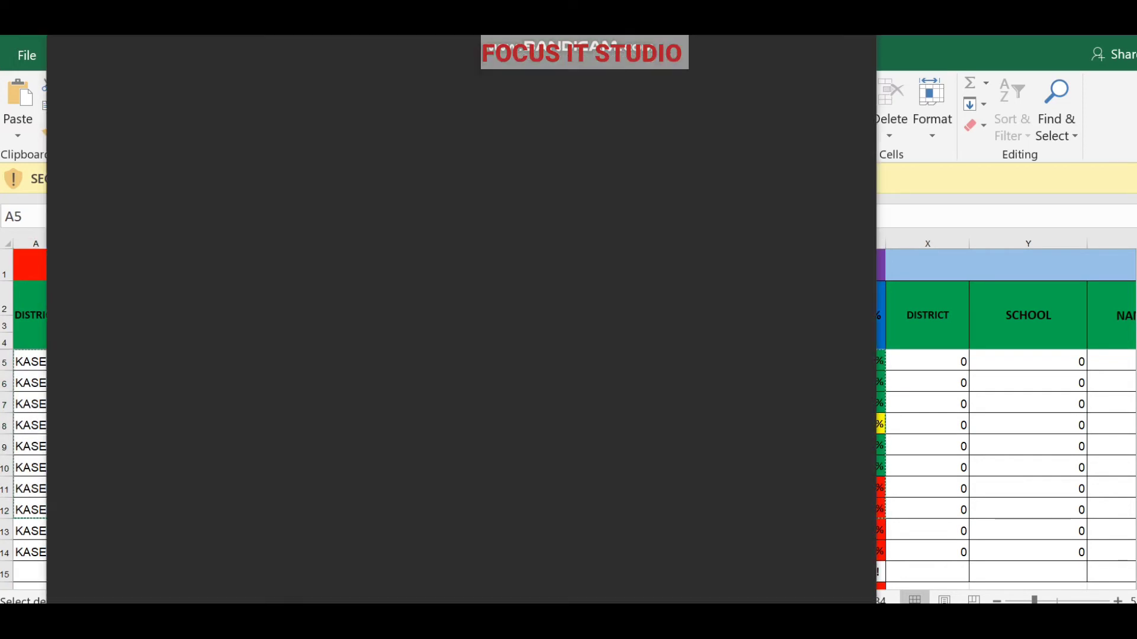
type("NOTE")
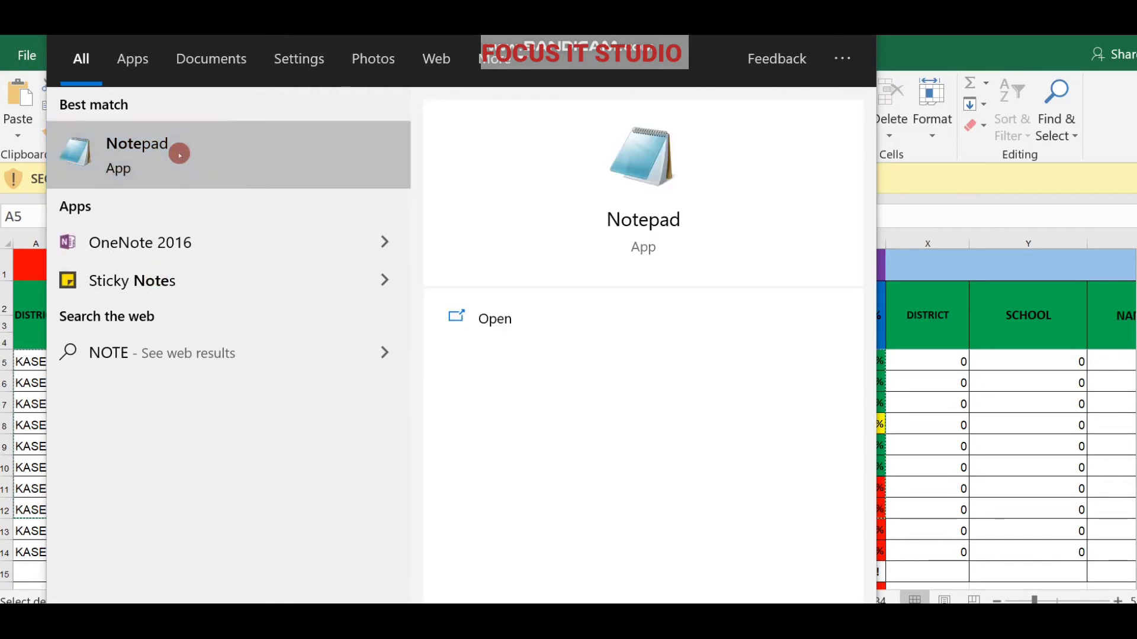
left_click(179, 154)
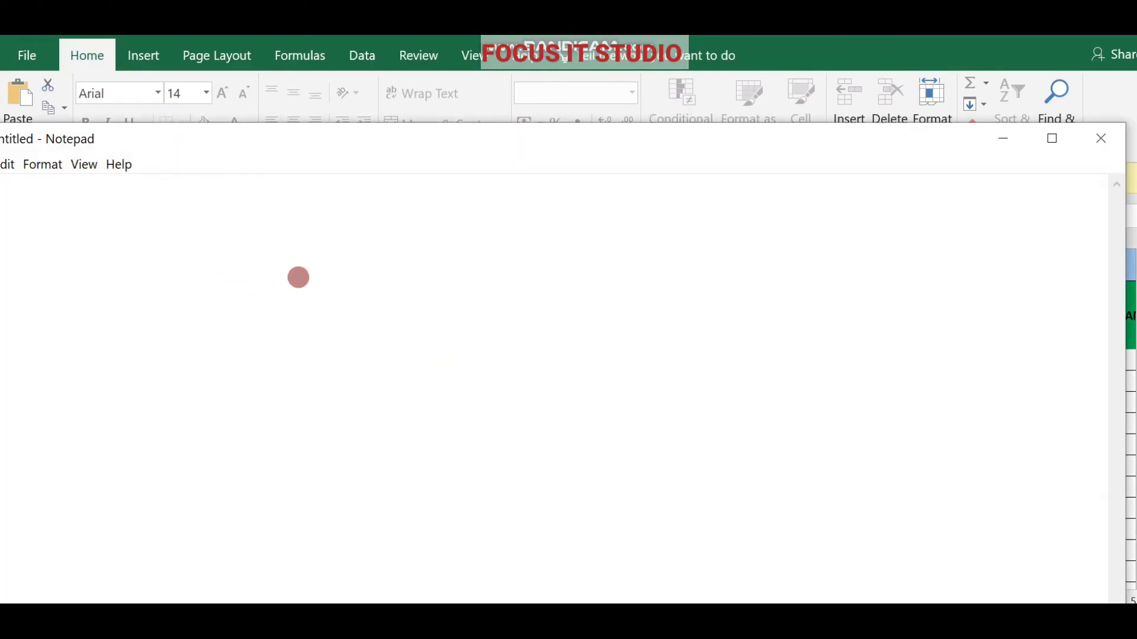
Paste the eight copied teacher rows into Notepad and close it, triggering the save prompt.
right_click(299, 278)
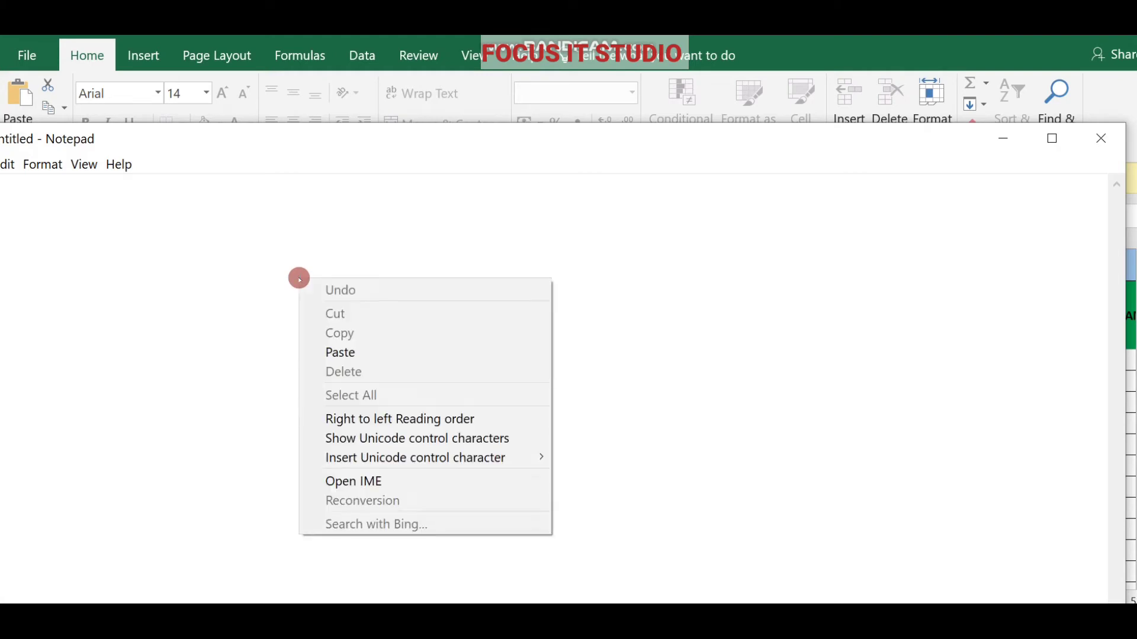
left_click(343, 352)
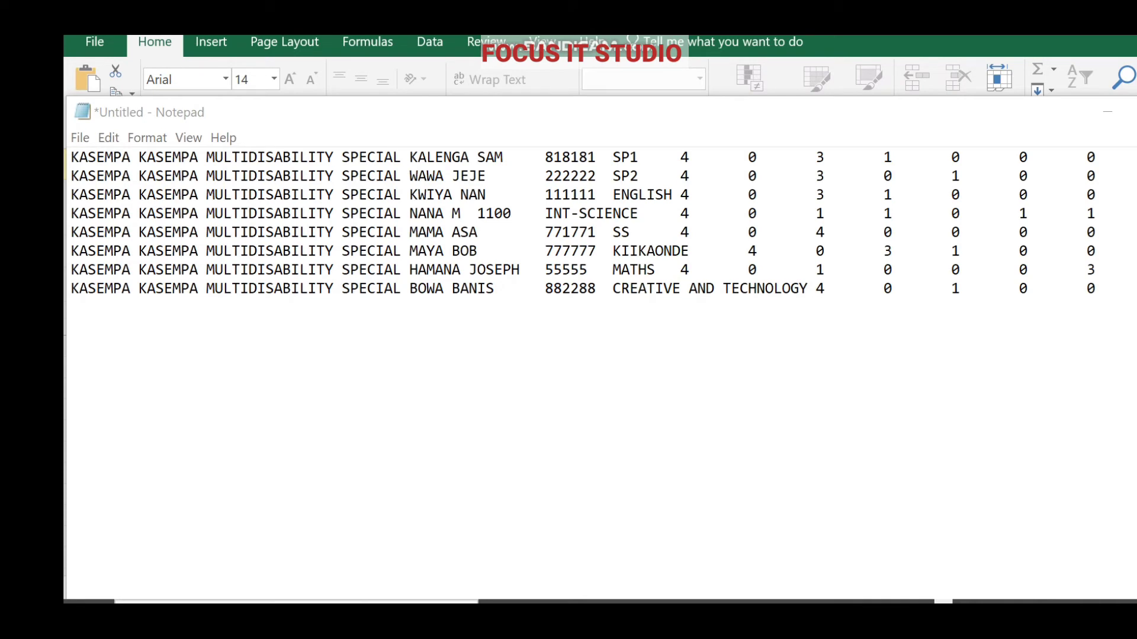
left_click(1136, 111)
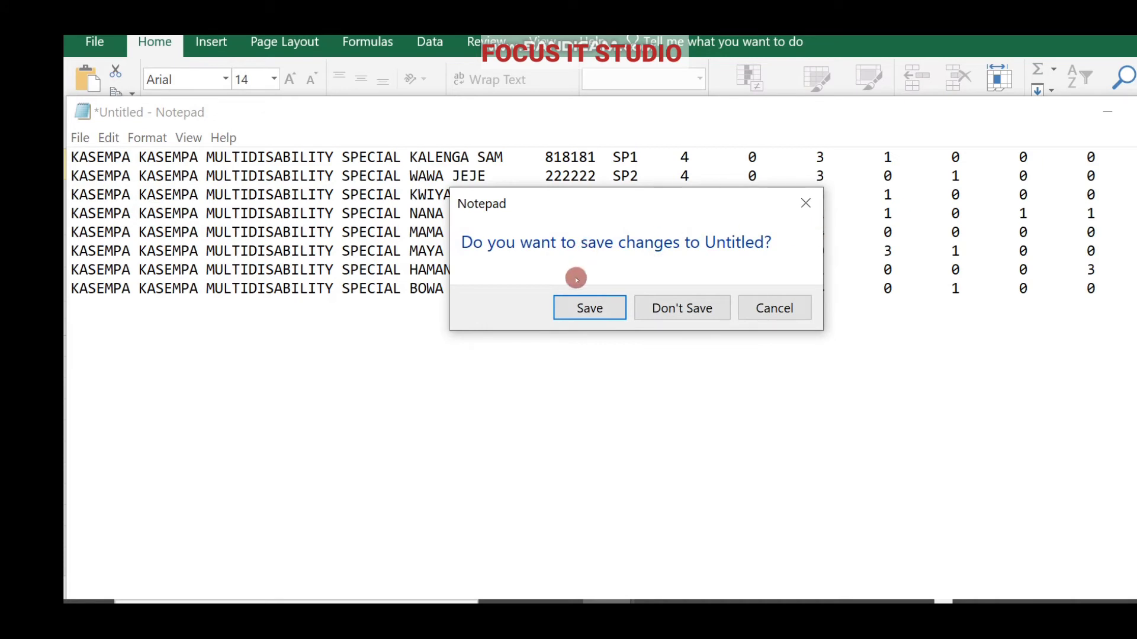
Keep the pasted results note and save it as the text file M-SAT G6.
left_click(590, 309)
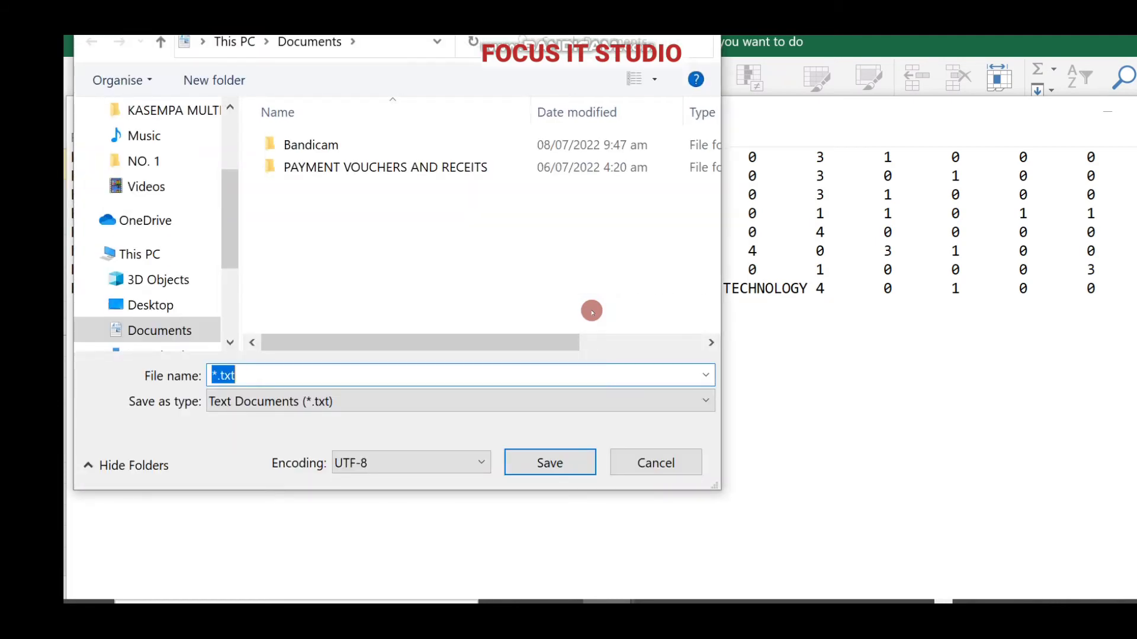
key("BackSpace")
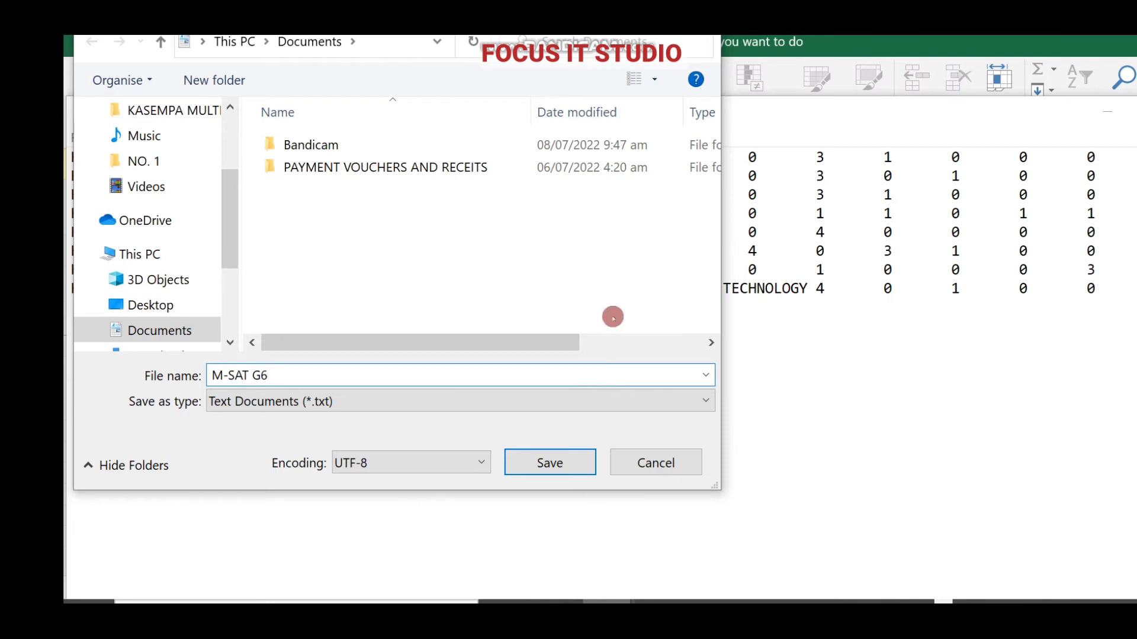
left_click(551, 463)
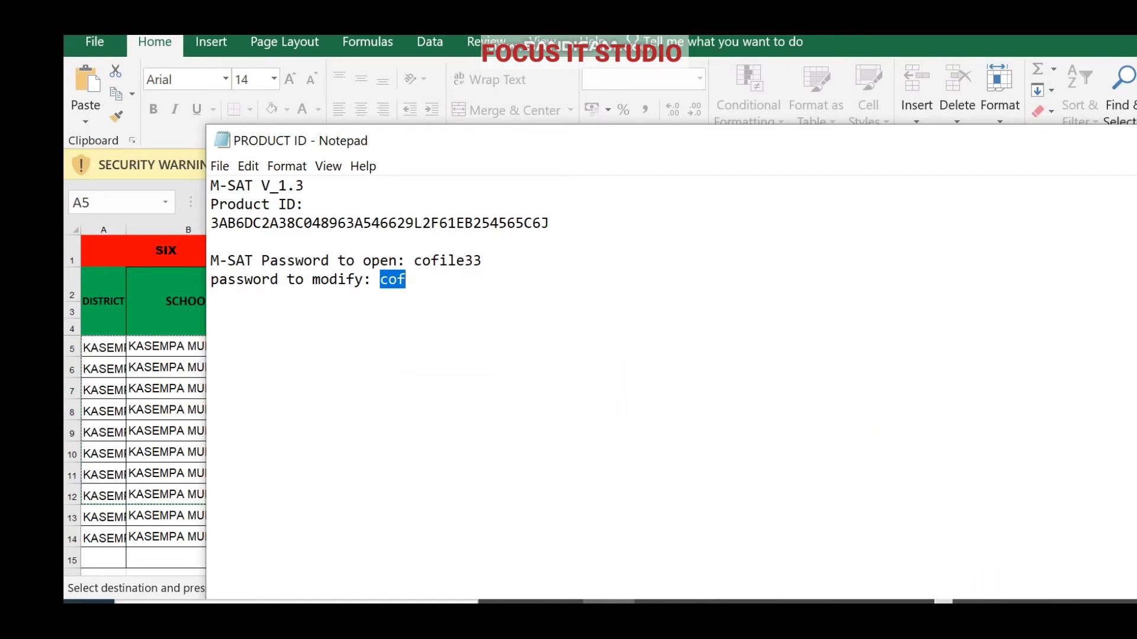
Launch a new blank Excel workbook from the Excel taskbar jump list.
left_click(943, 603)
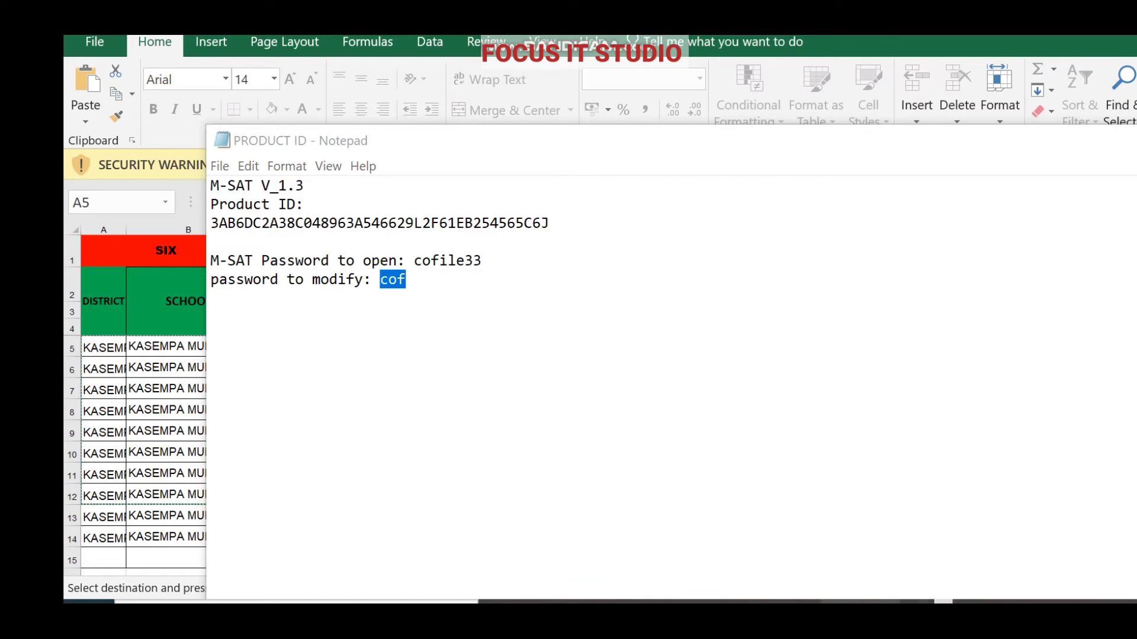
mouse_move(799, 603)
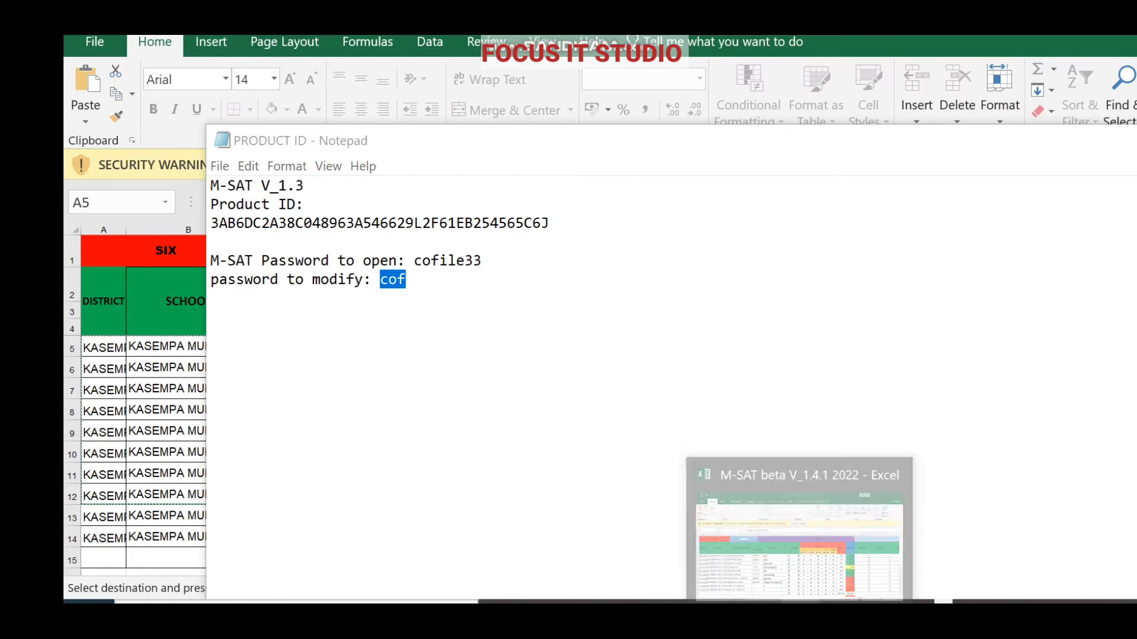
right_click(800, 601)
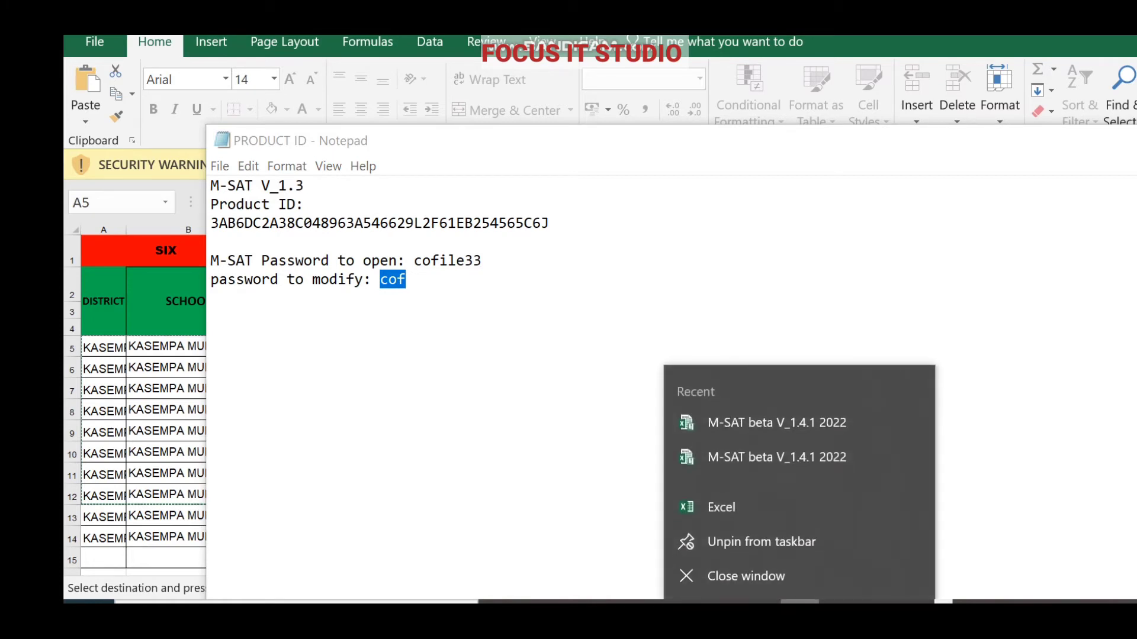
left_click(722, 505)
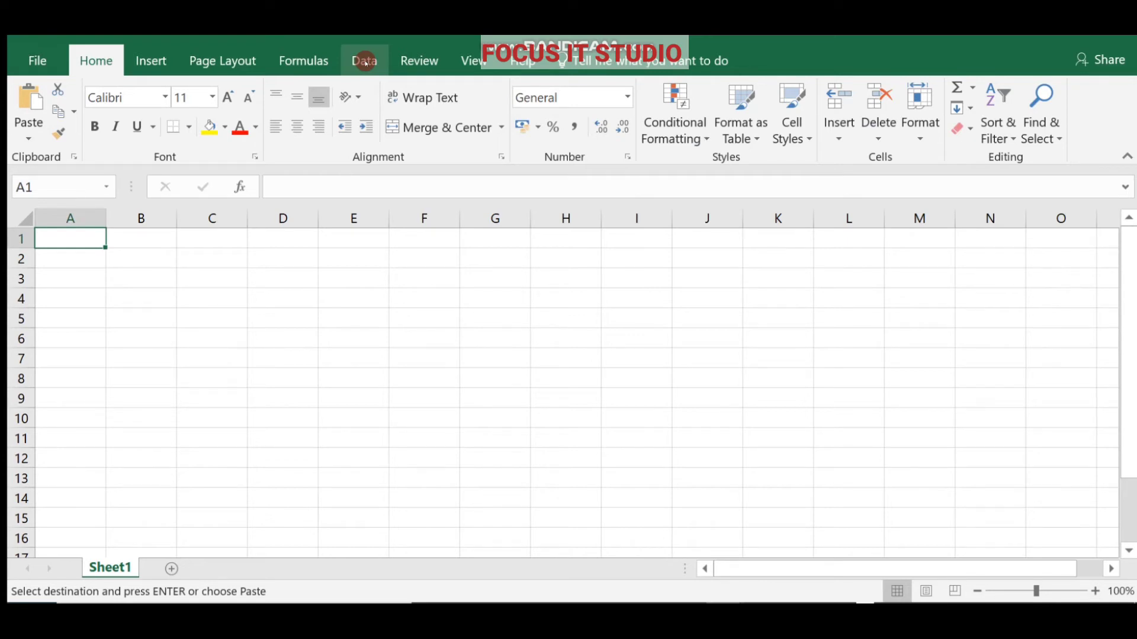
On the Data tab, dismiss the import tip and start a From Text/CSV import.
left_click(365, 62)
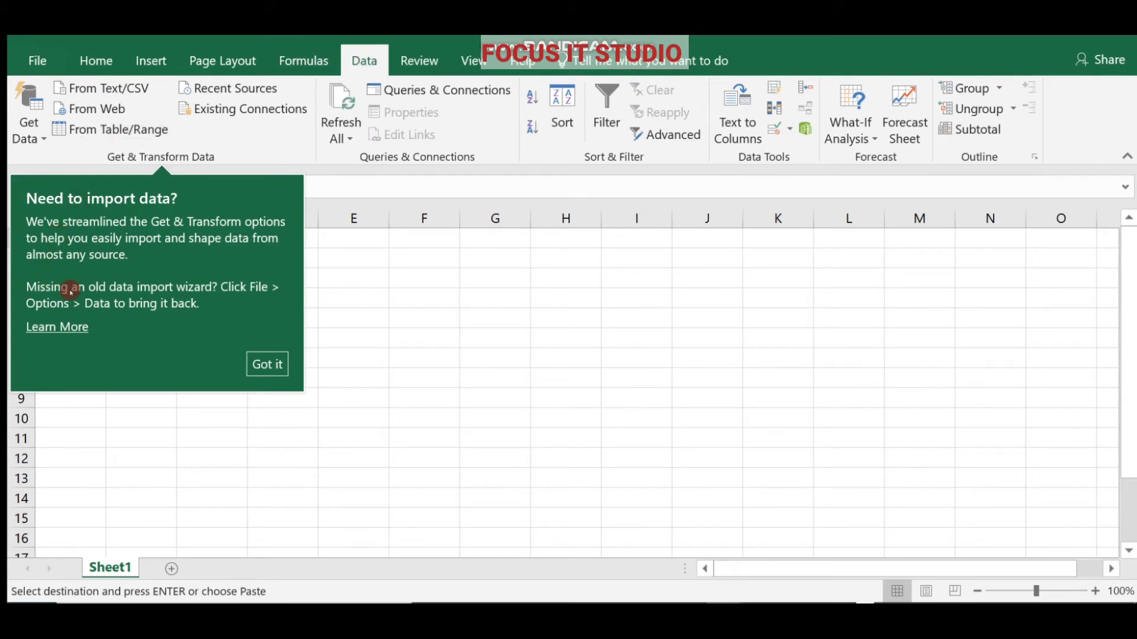
left_click(260, 364)
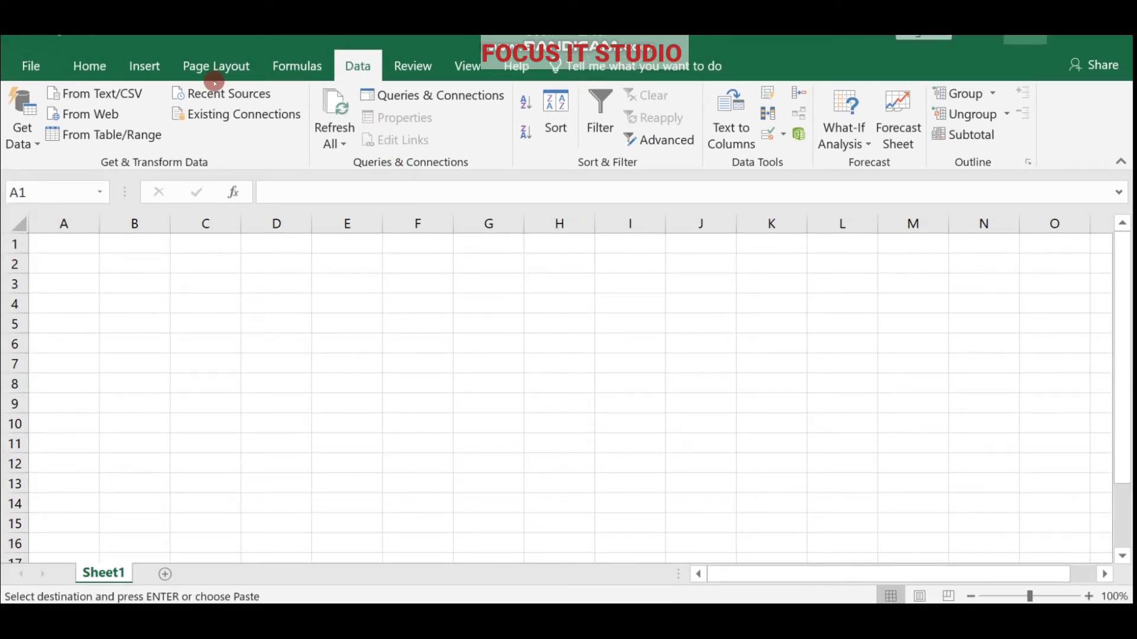
left_click(96, 93)
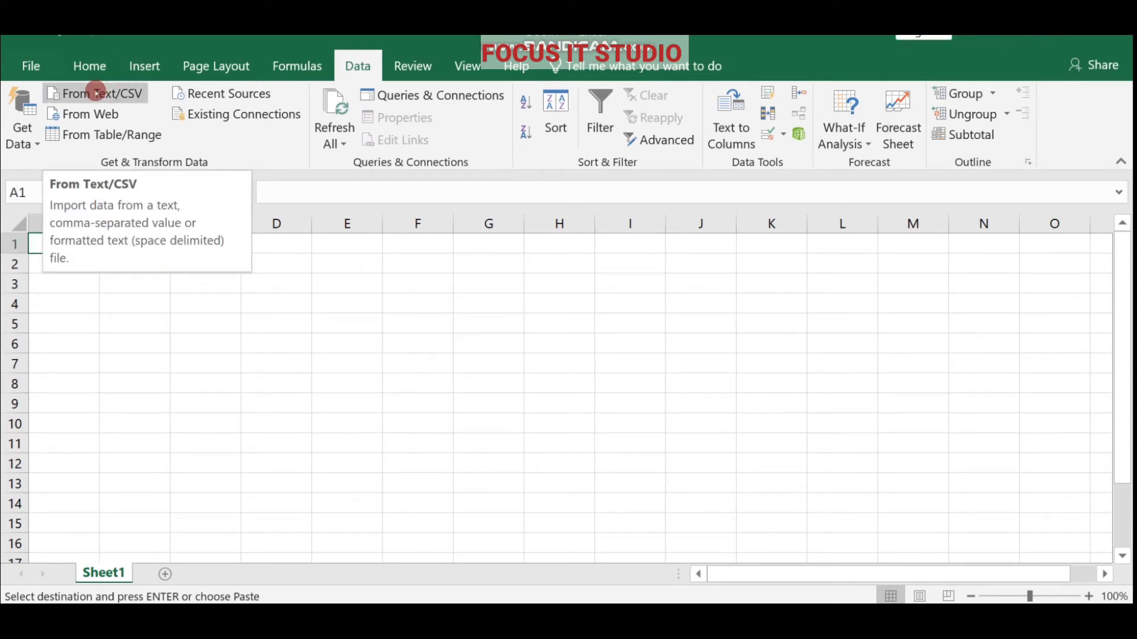
left_click(96, 92)
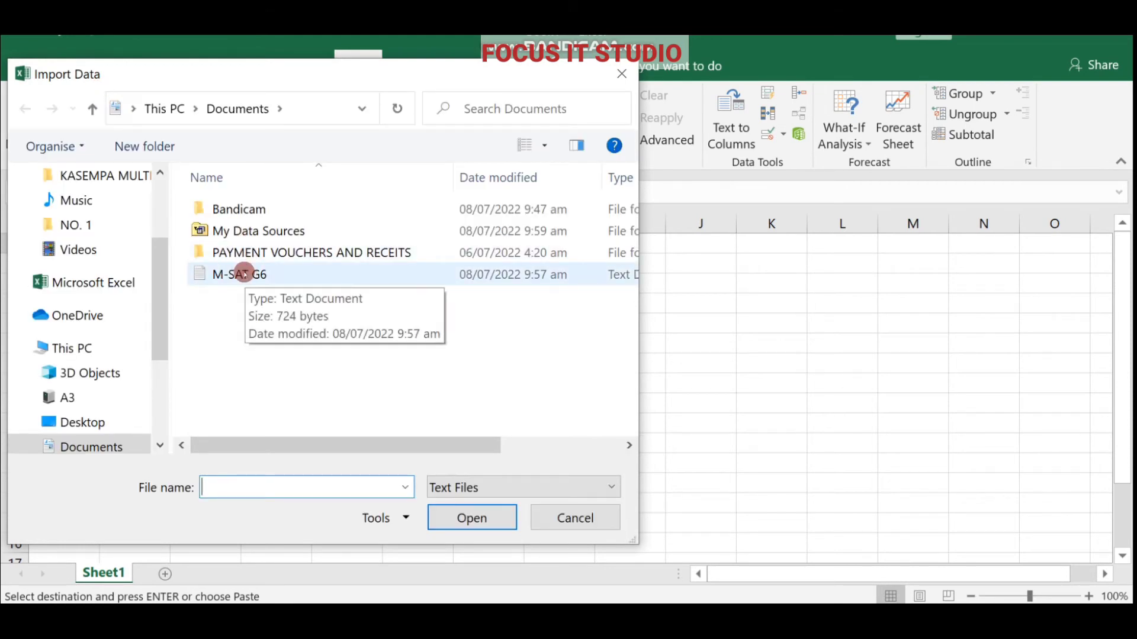
Import M-SAT G6.txt from Documents and load its tab-split rows onto a new sheet.
left_click(244, 275)
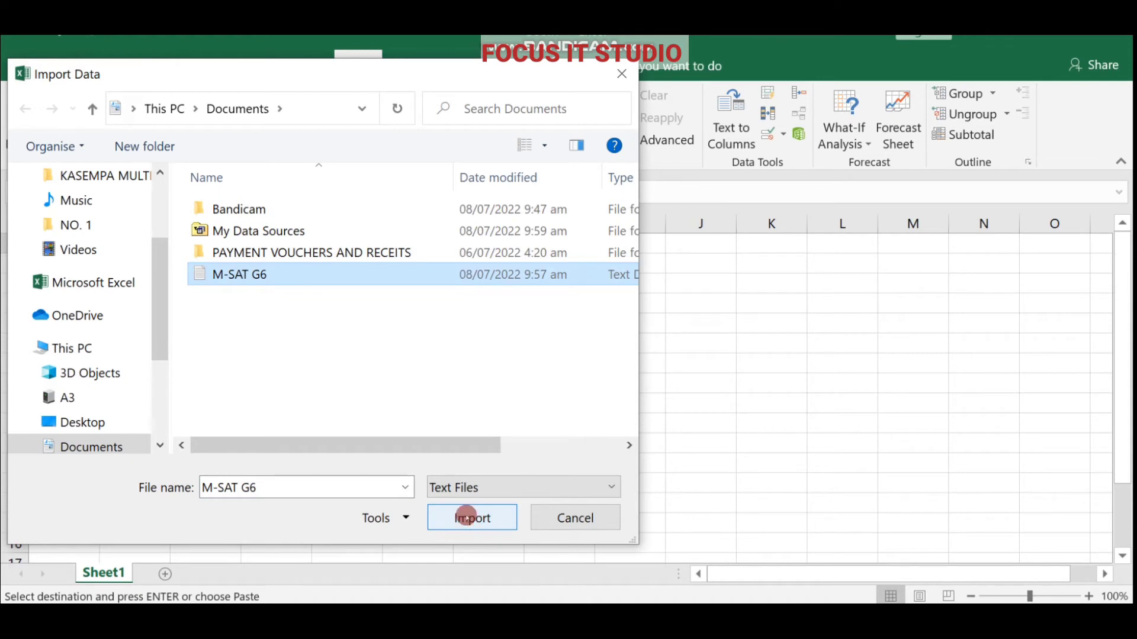
left_click(477, 520)
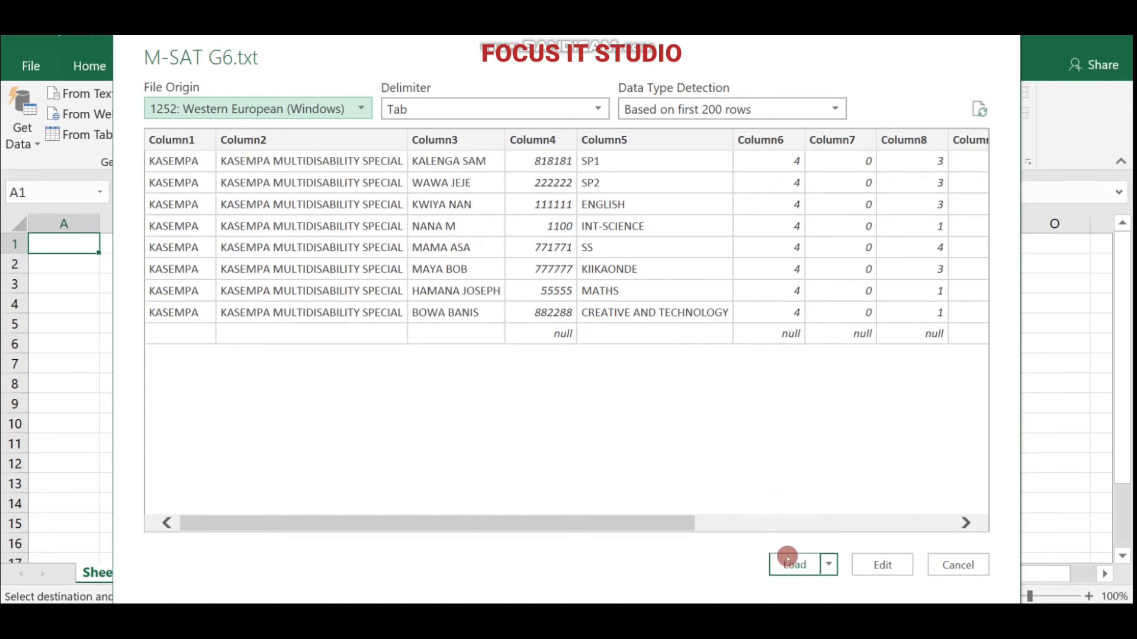
left_click(829, 564)
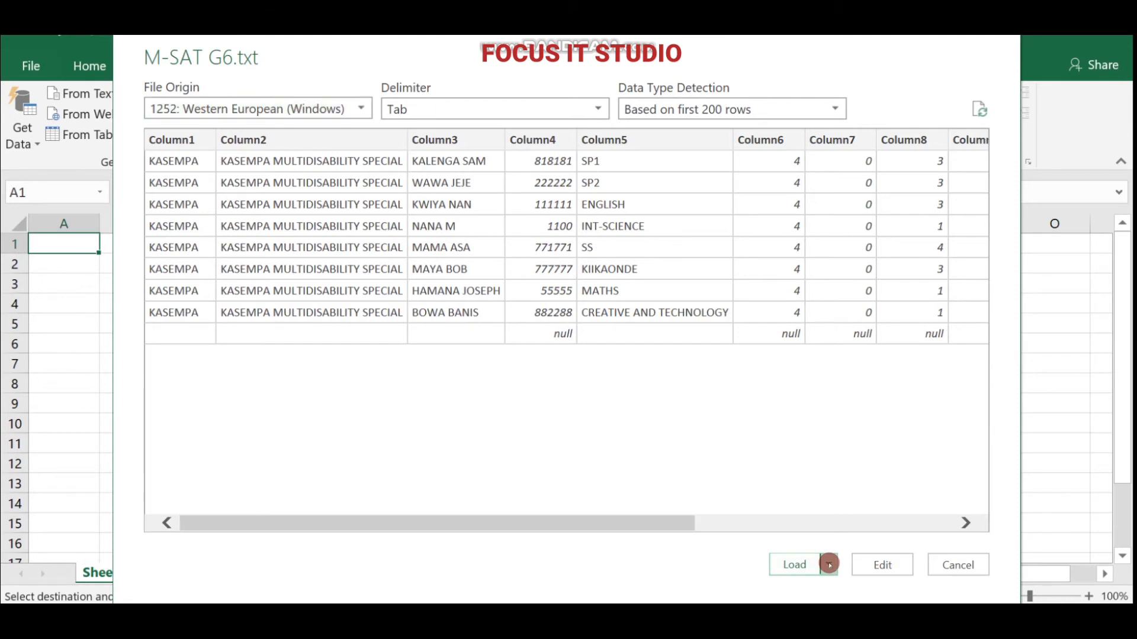
left_click(829, 564)
left_click(829, 565)
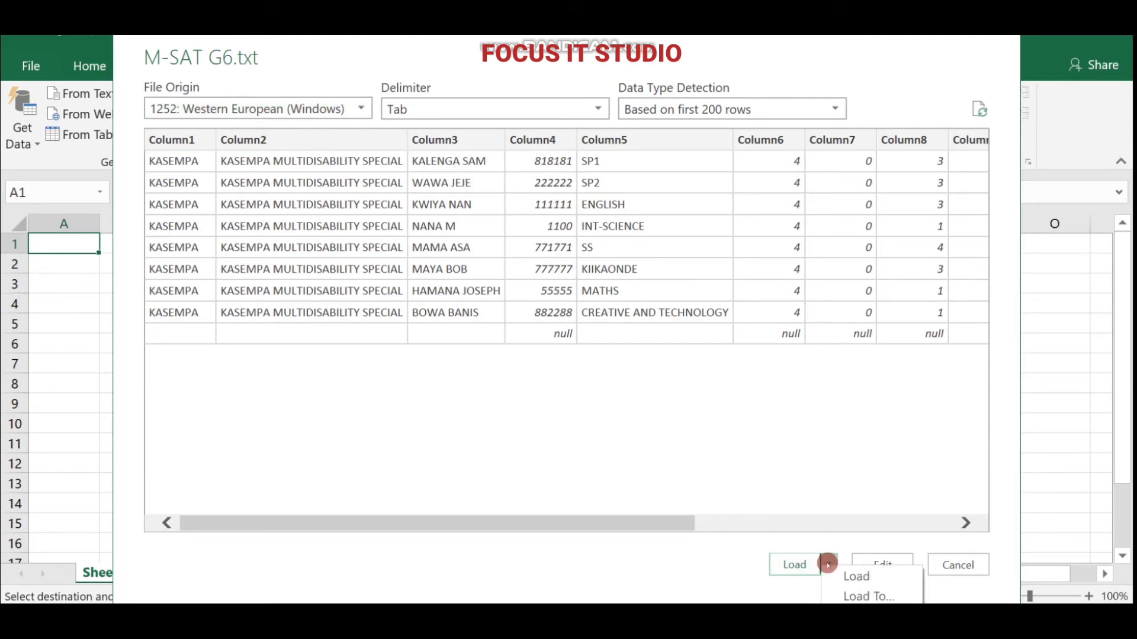
left_click(794, 564)
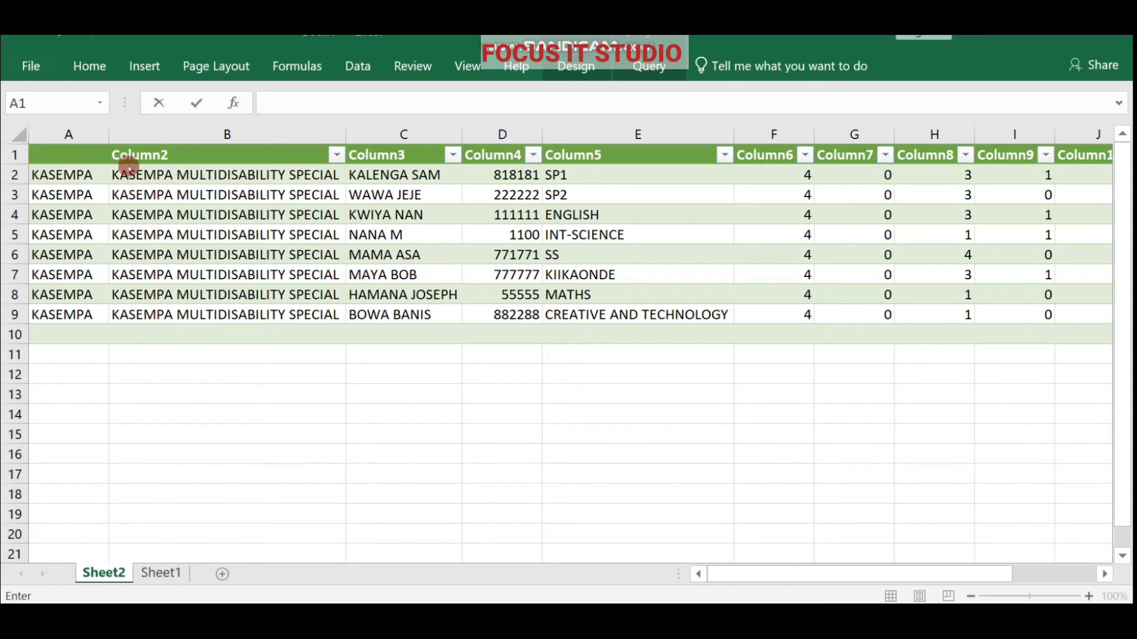
Name headers A1–C1 DISTRICT, NAME OF SCHOOL and TEACHER NAME.
left_click(58, 157)
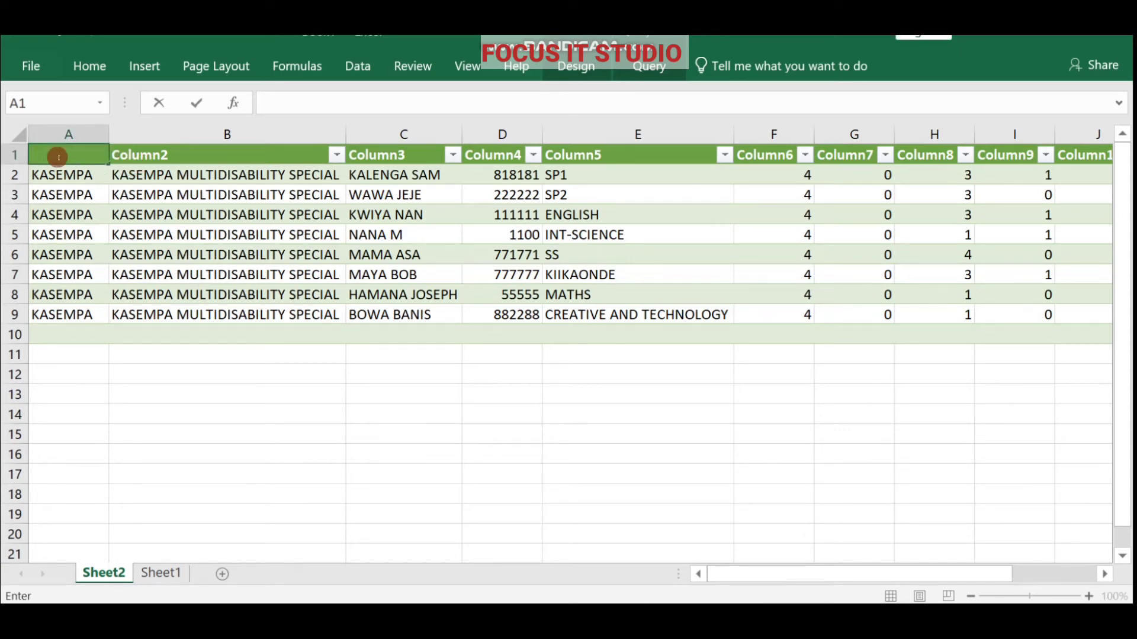
type("KASEMP")
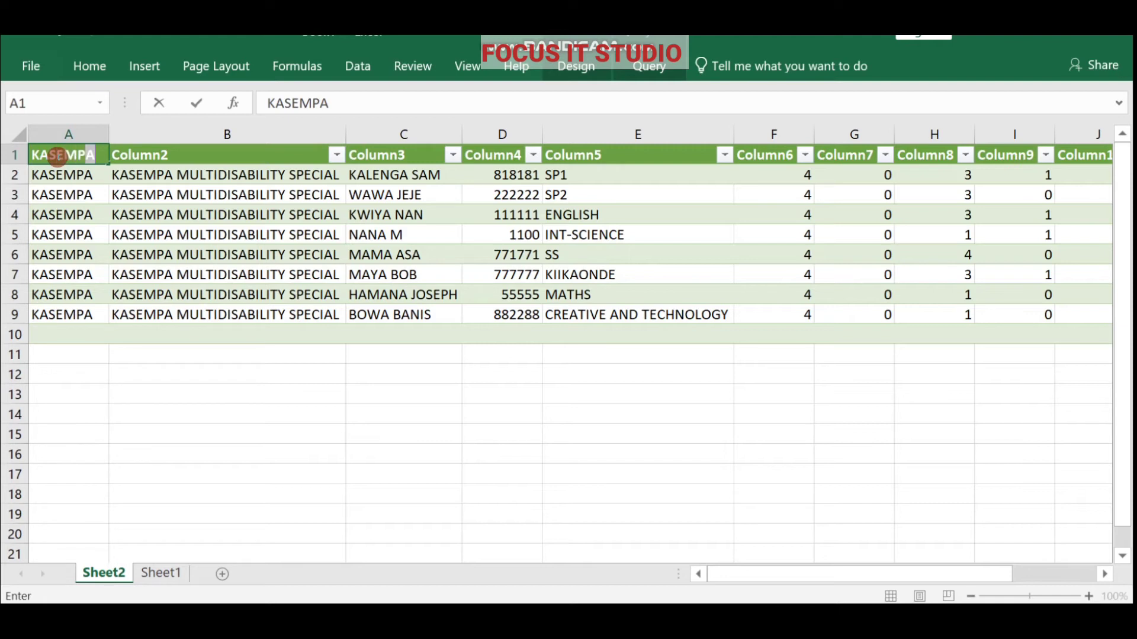
type("A")
key("BackSpace")
key("BackSpace")
key("BackSpace")
key("BackSpace")
key("BackSpace")
key("BackSpace")
key("BackSpace")
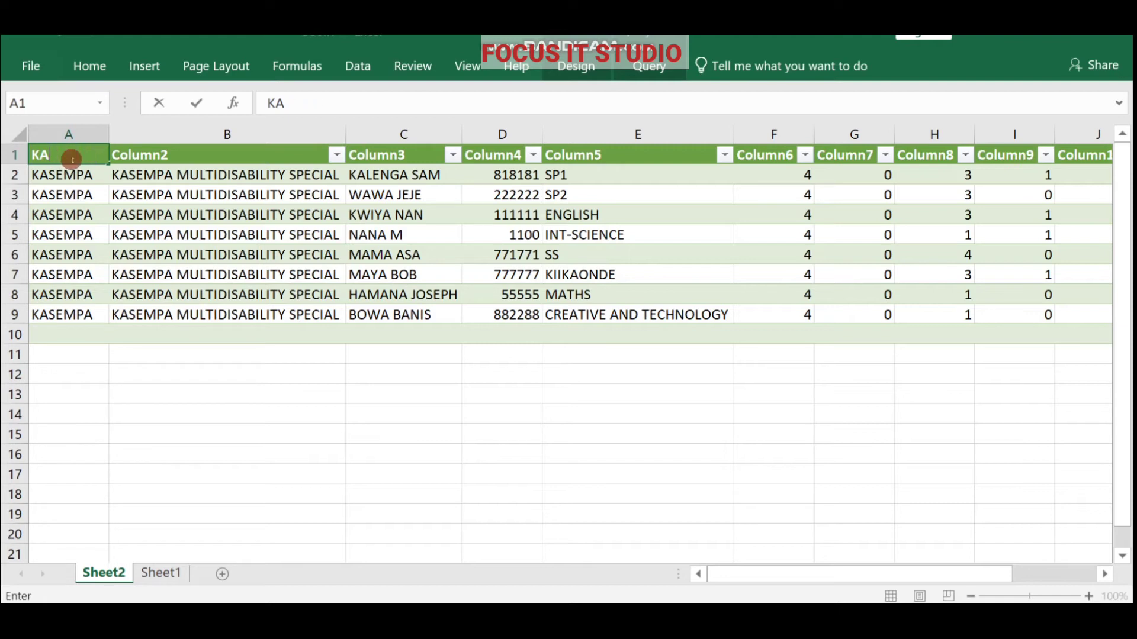
type("DISTRICT")
left_click(133, 155)
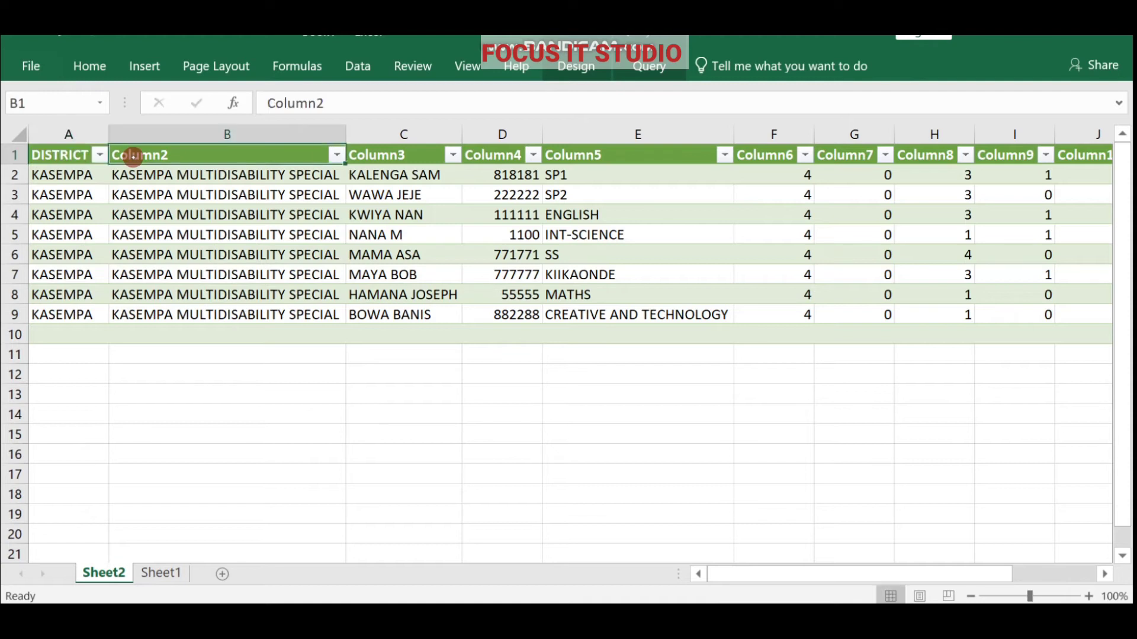
type("NAME")
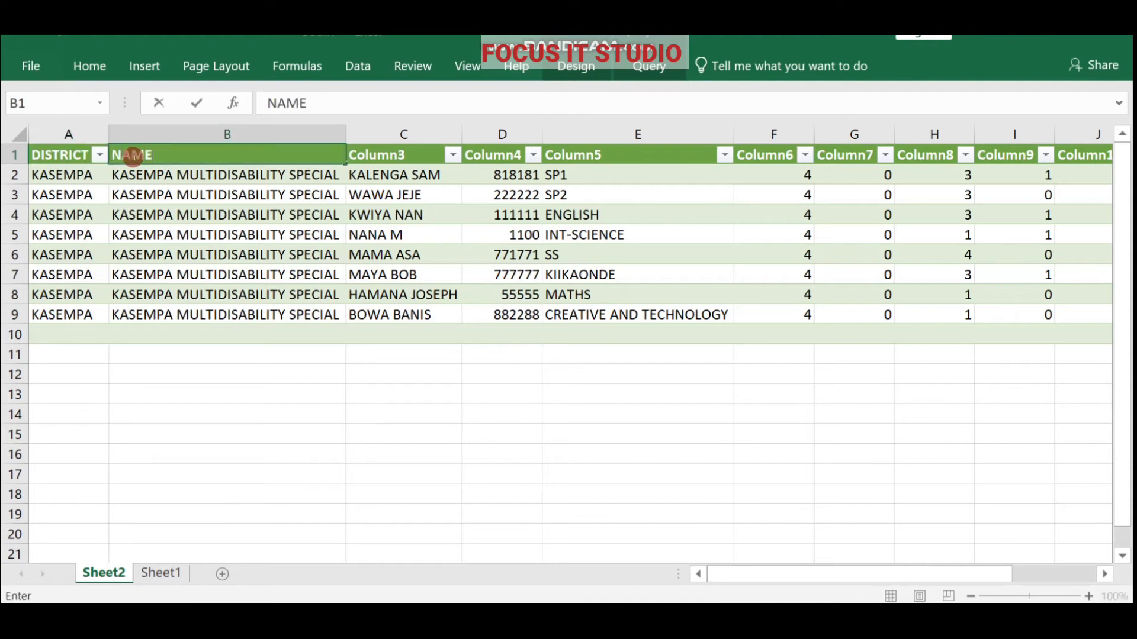
type(" OF SCHOOL")
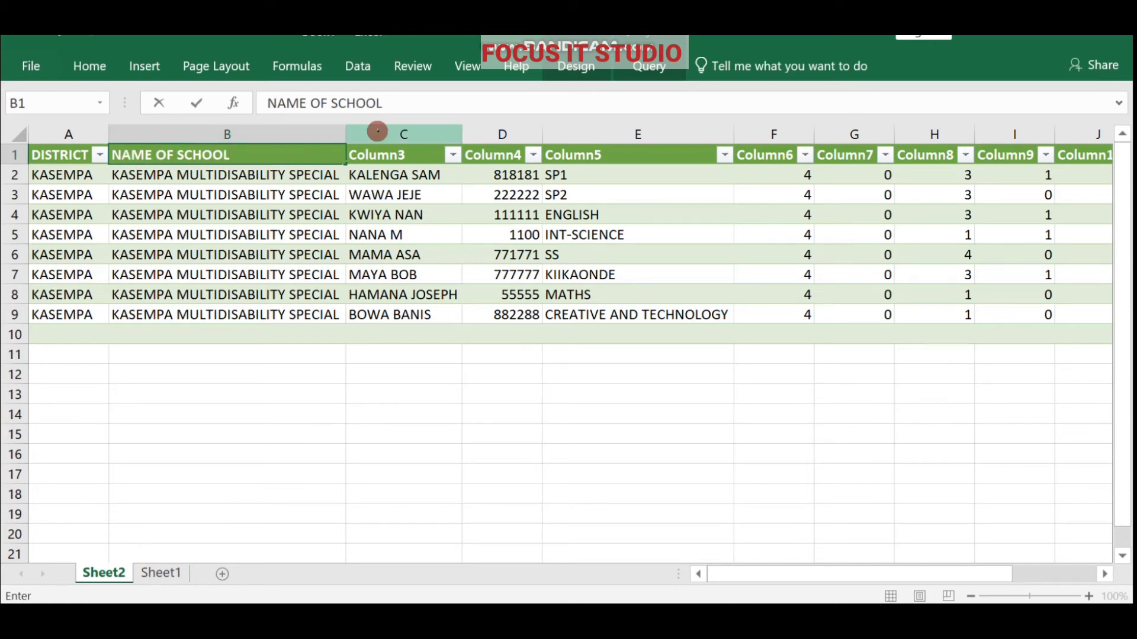
left_click(381, 155)
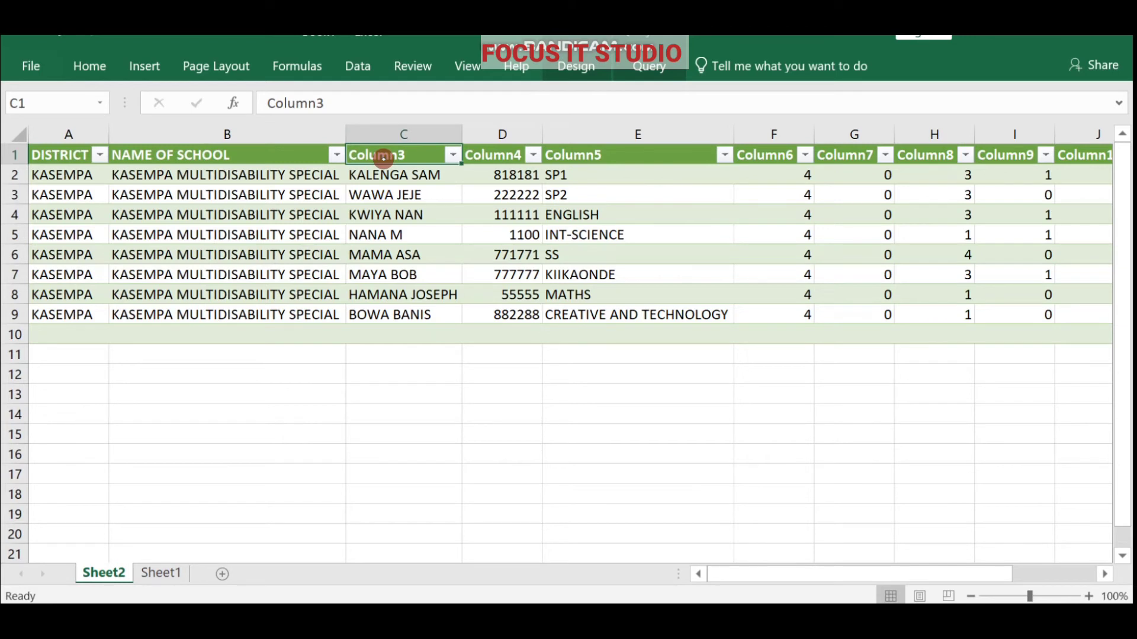
type("TEACHE")
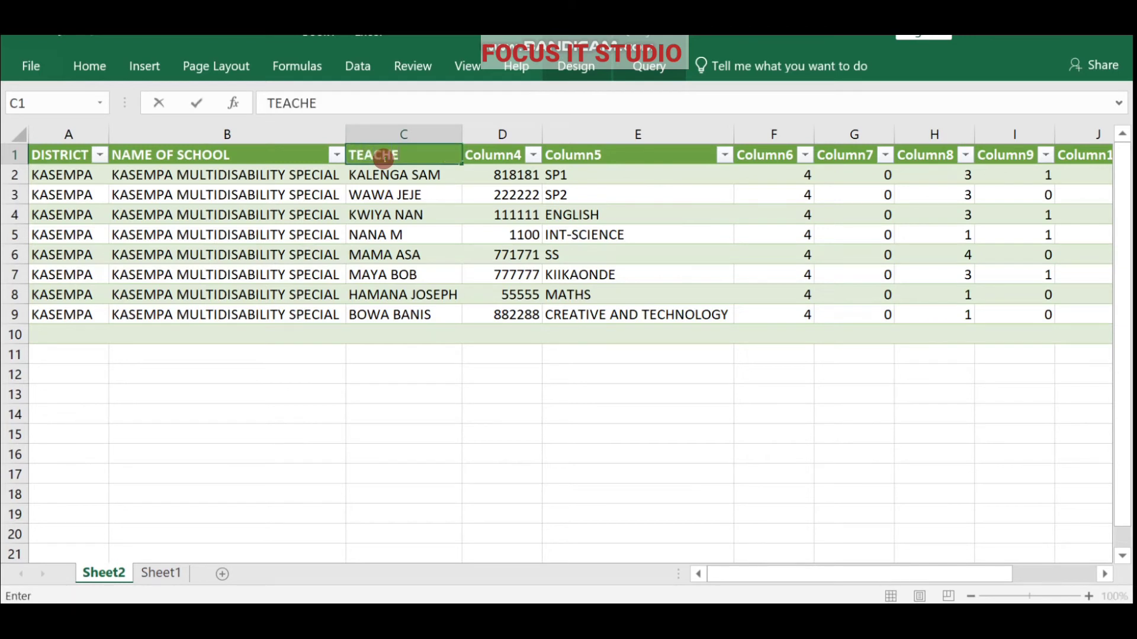
type("R NAME")
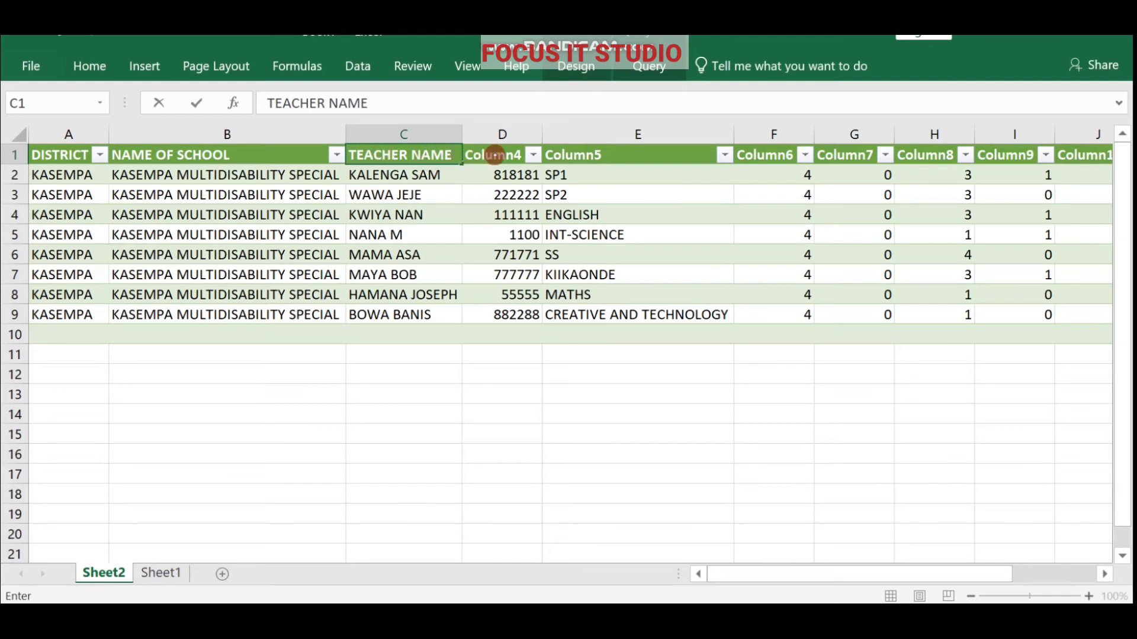
left_click(495, 155)
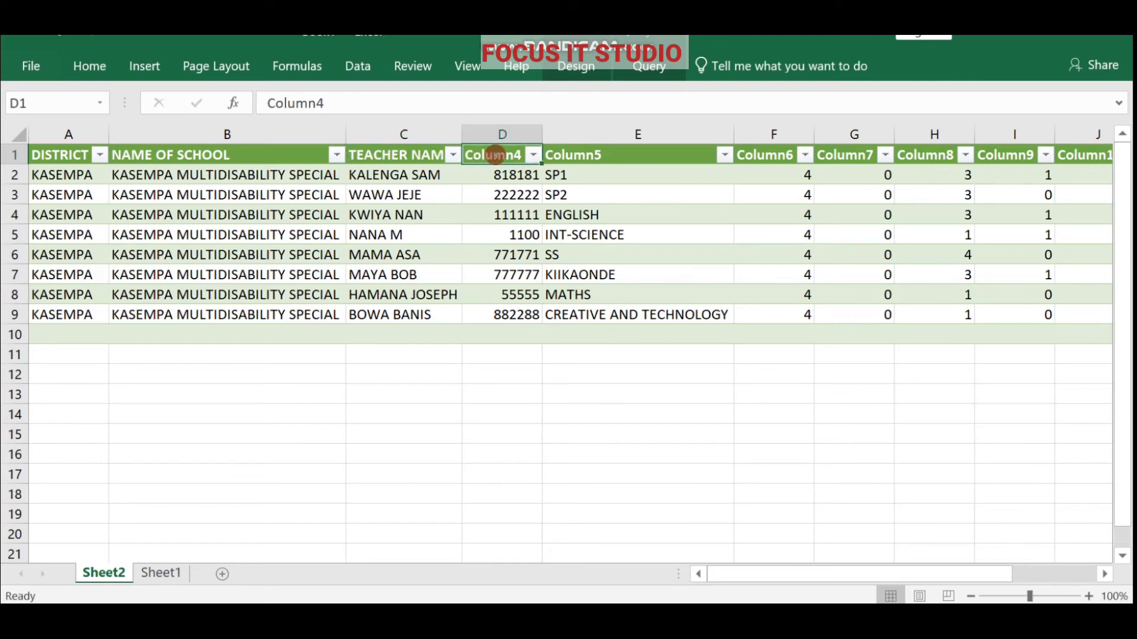
Name D1 TS NO and E1 SUBJECTS, then check the Column7–Column10 headers.
type("TS NO")
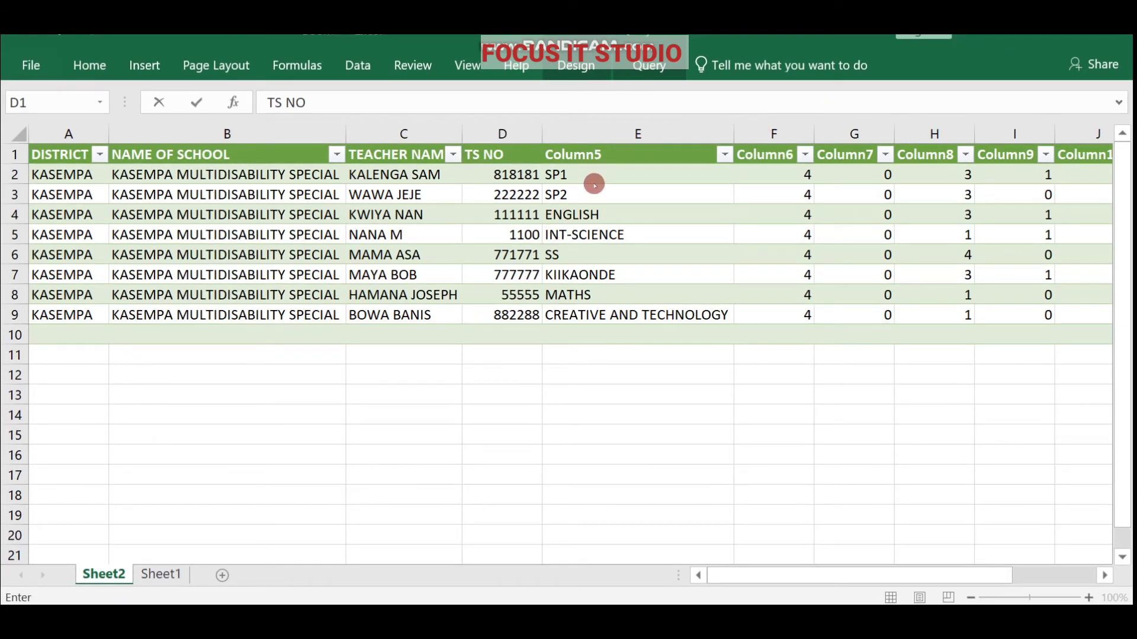
left_click(593, 153)
left_click(593, 157)
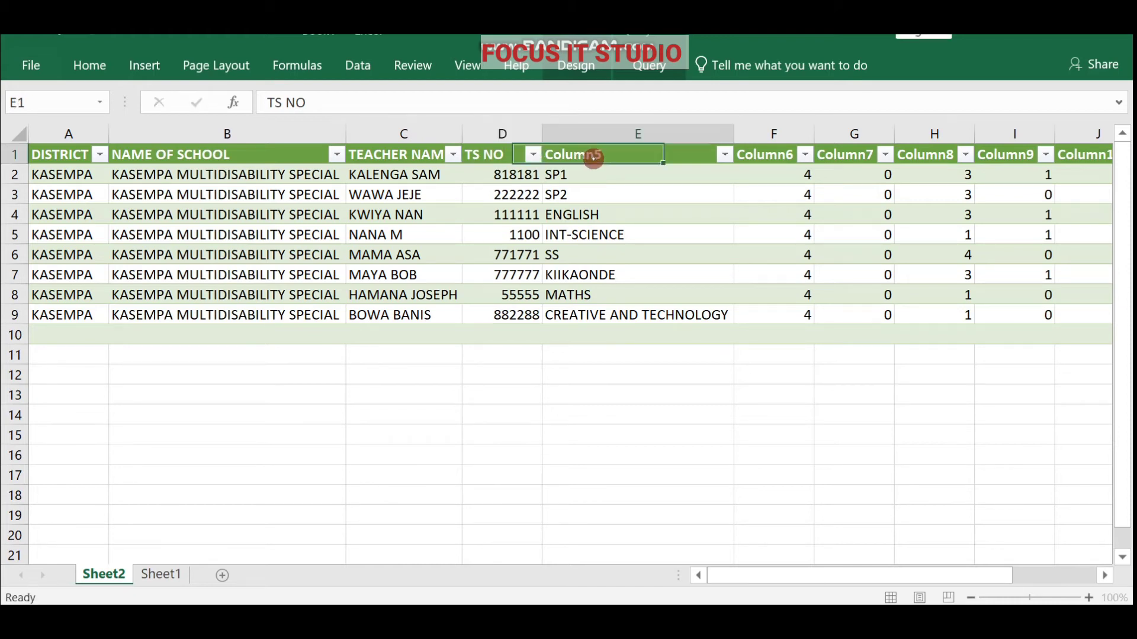
type("SU")
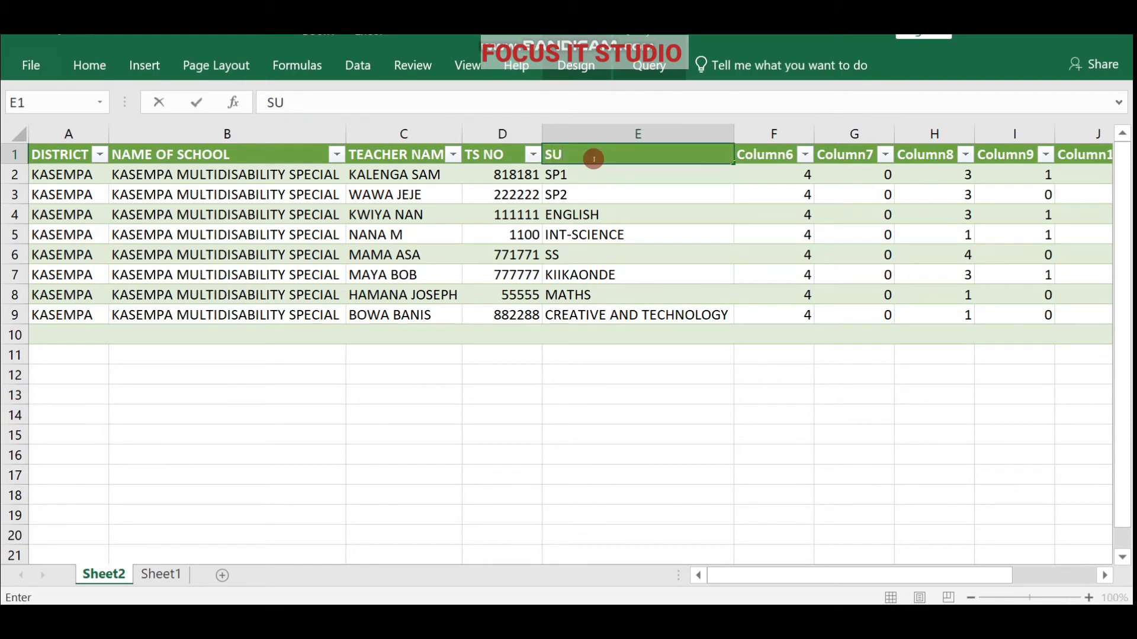
type("BJECTS")
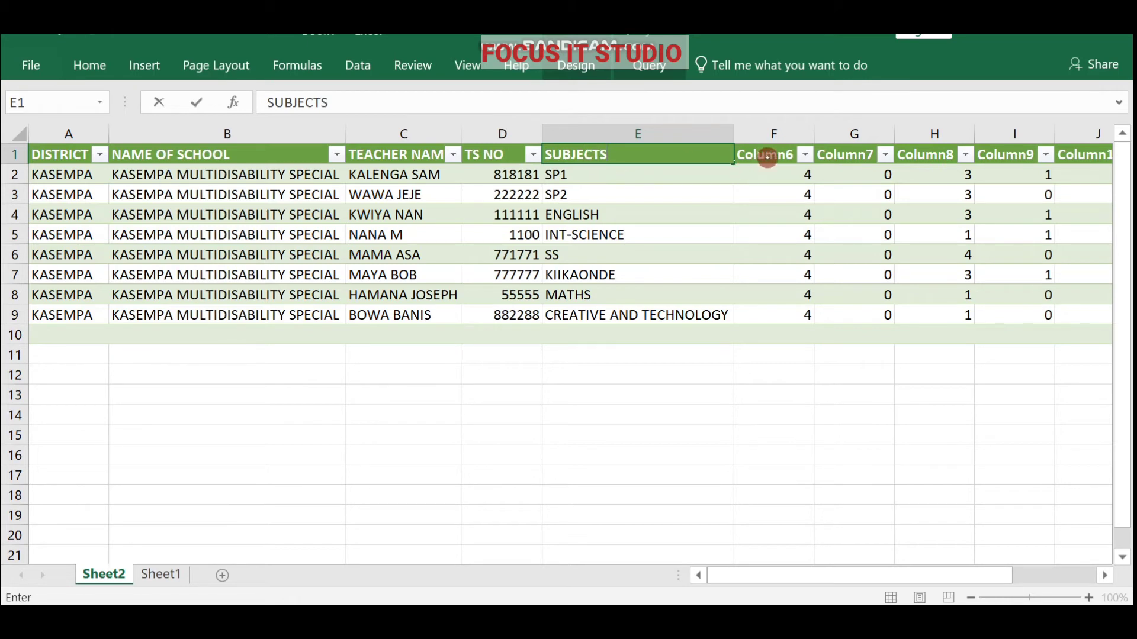
left_click(767, 158)
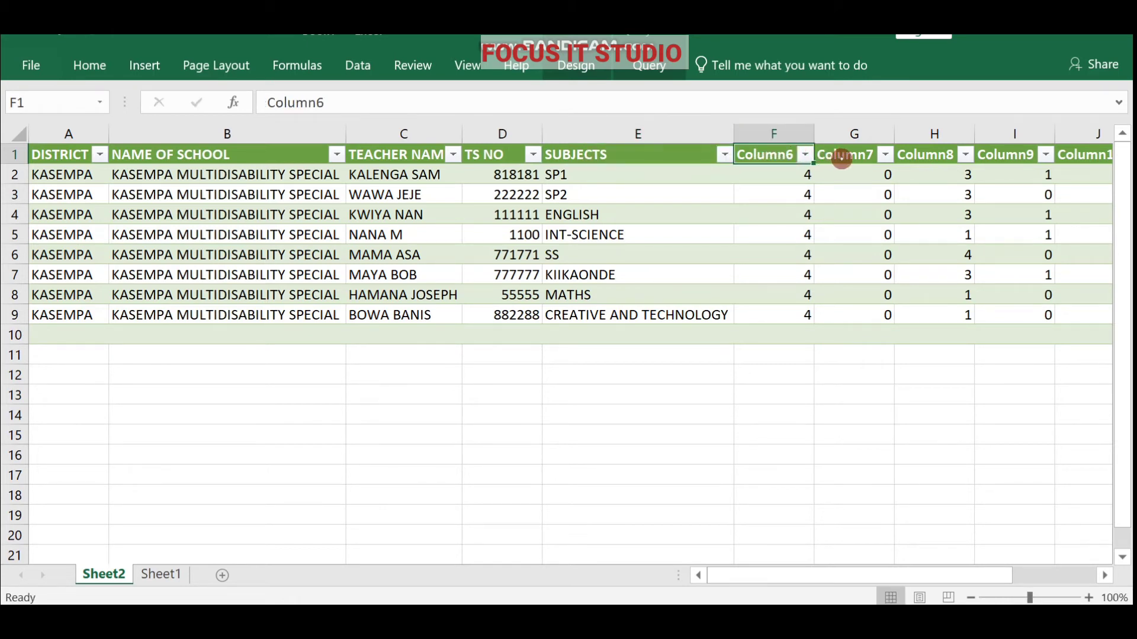
left_click(841, 155)
left_click(922, 157)
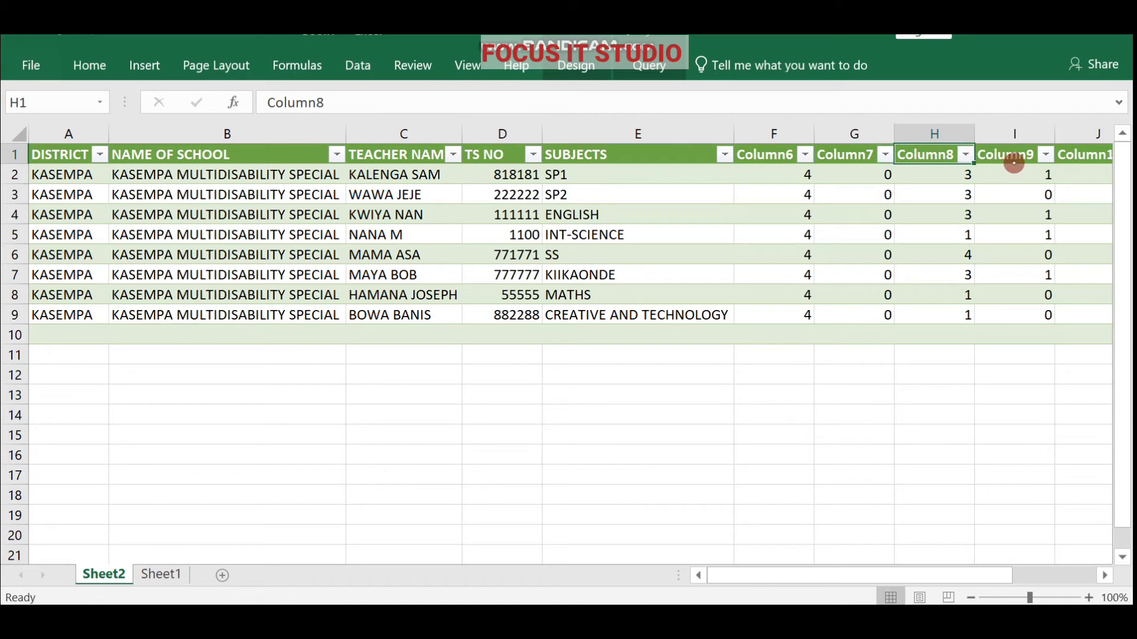
left_click(1014, 157)
left_click(1064, 158)
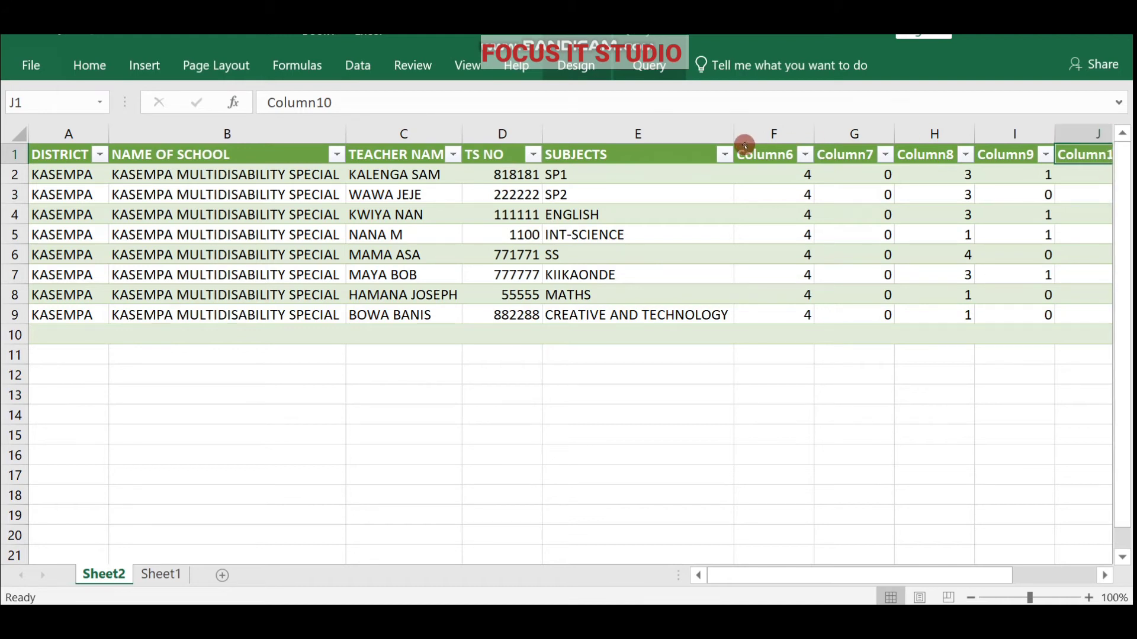
Apply a medium gray banded table style with black headers, then open the File Info page.
left_click(585, 66)
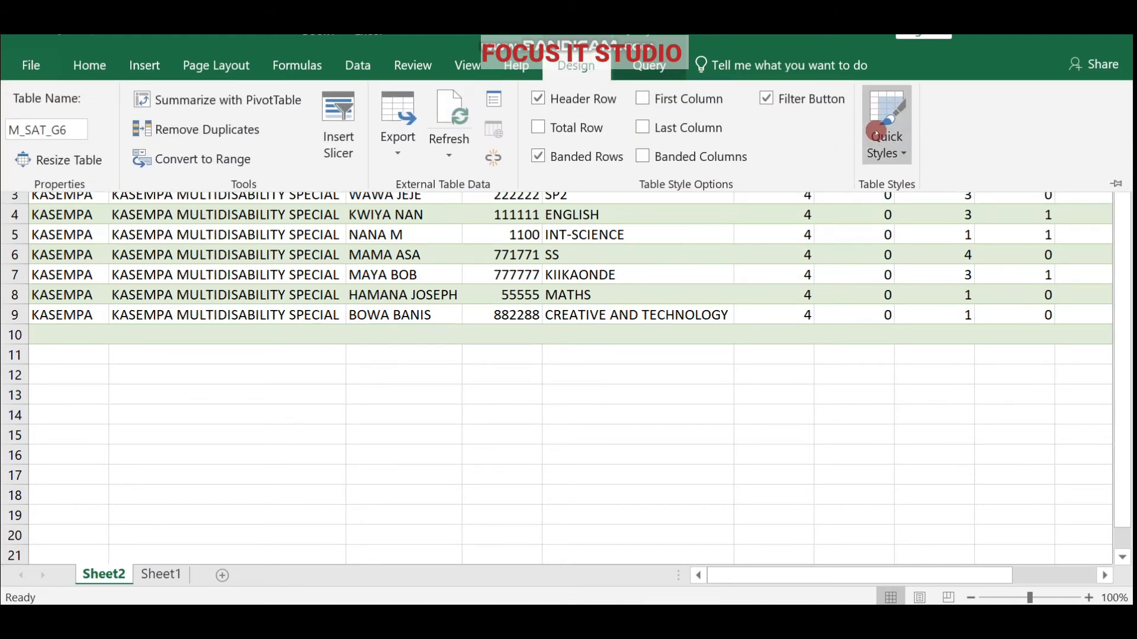
left_click(901, 150)
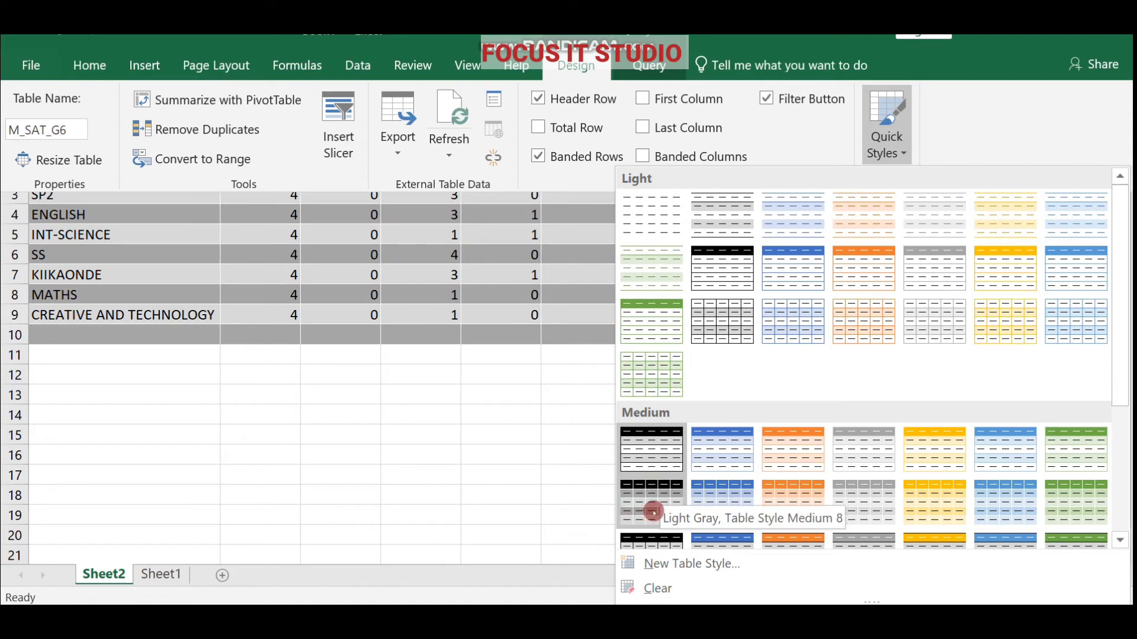
left_click(462, 389)
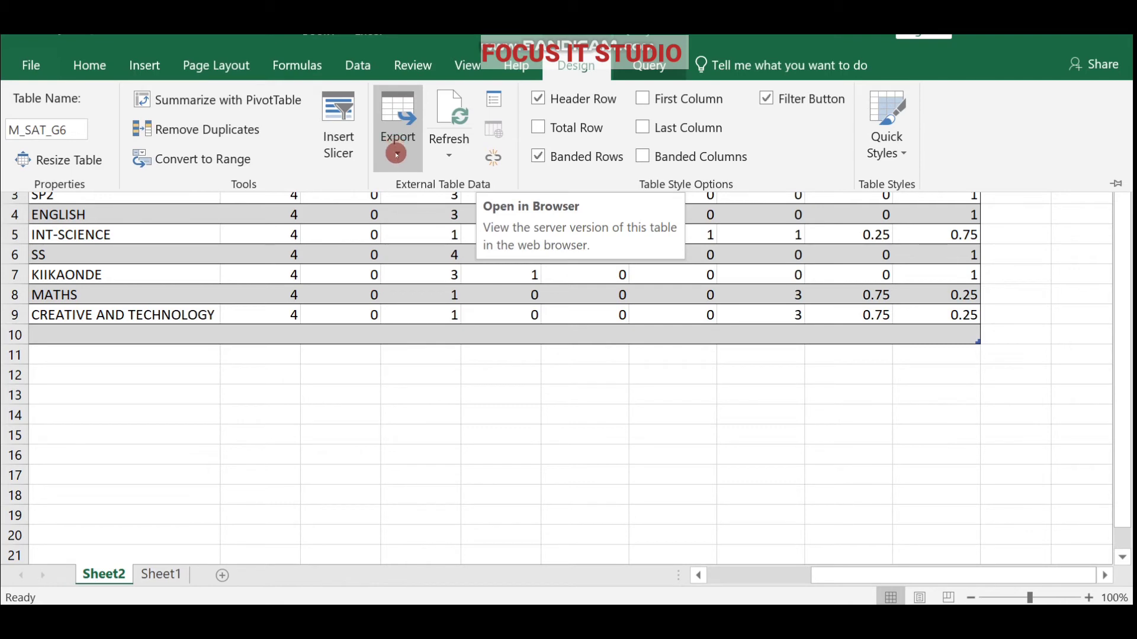
left_click(397, 154)
left_click(32, 65)
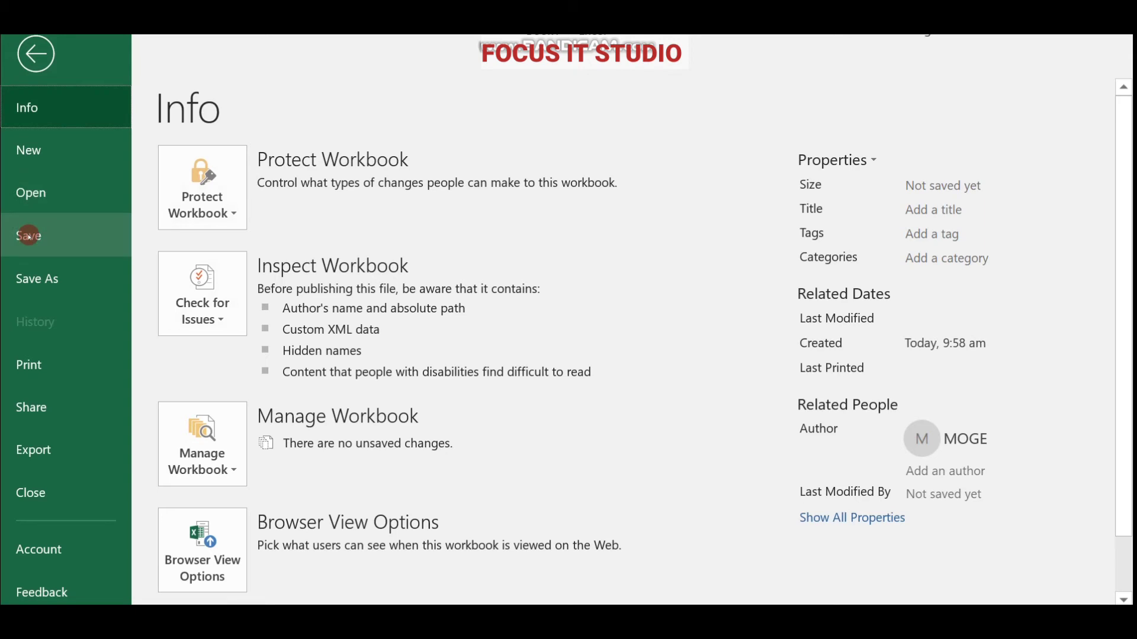
Save the workbook in This PC's Desktop folder as G6 RESULTS.
left_click(28, 235)
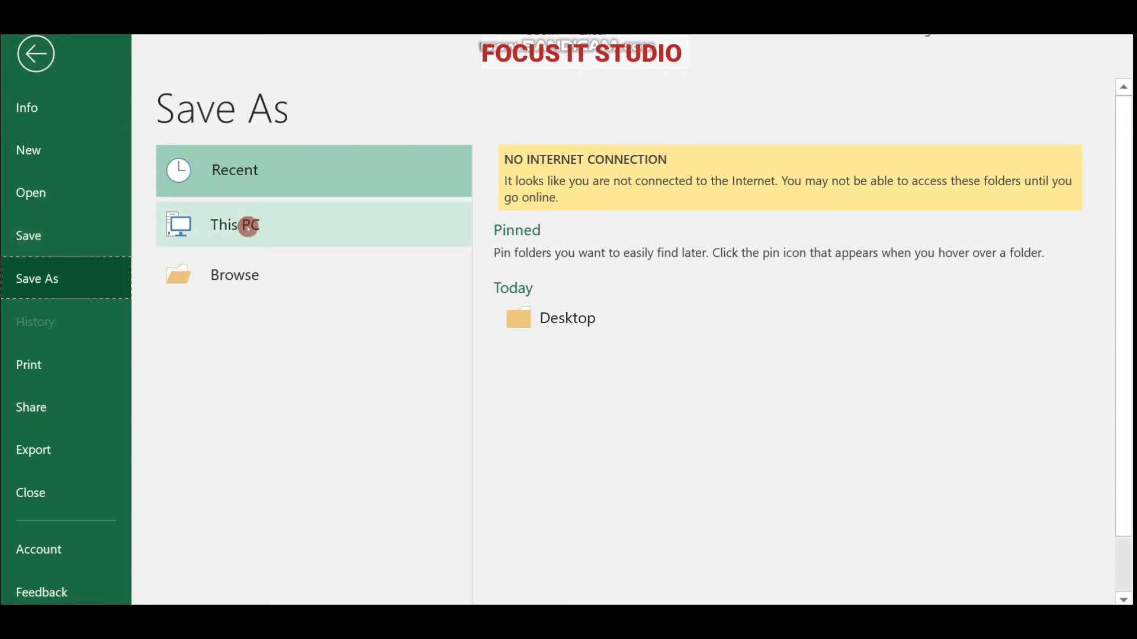
left_click(248, 226)
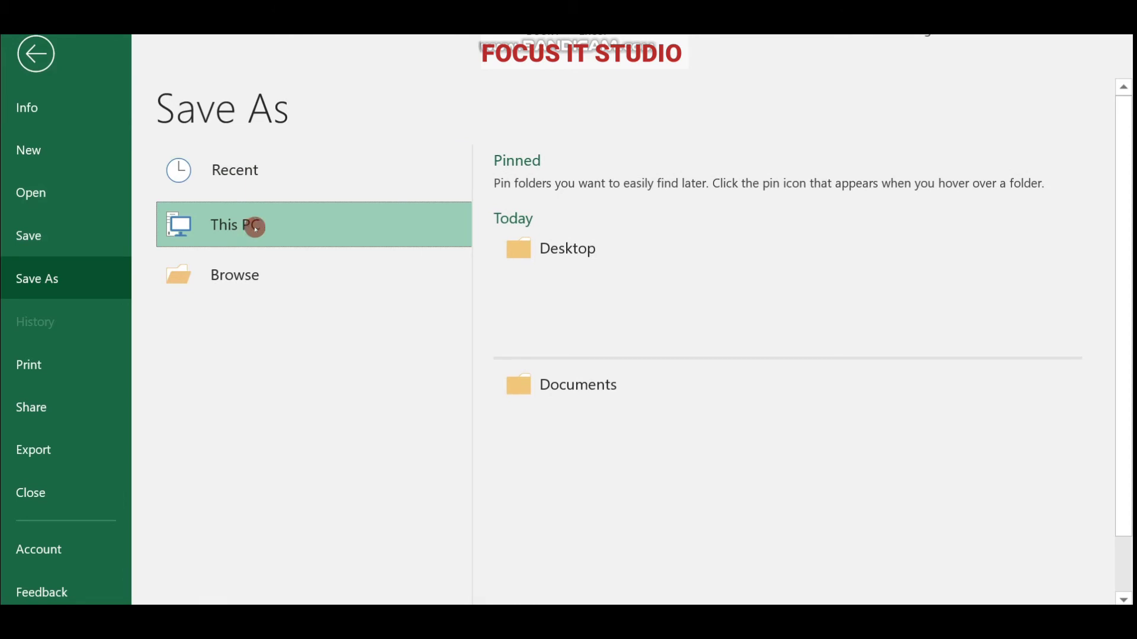
left_click(553, 249)
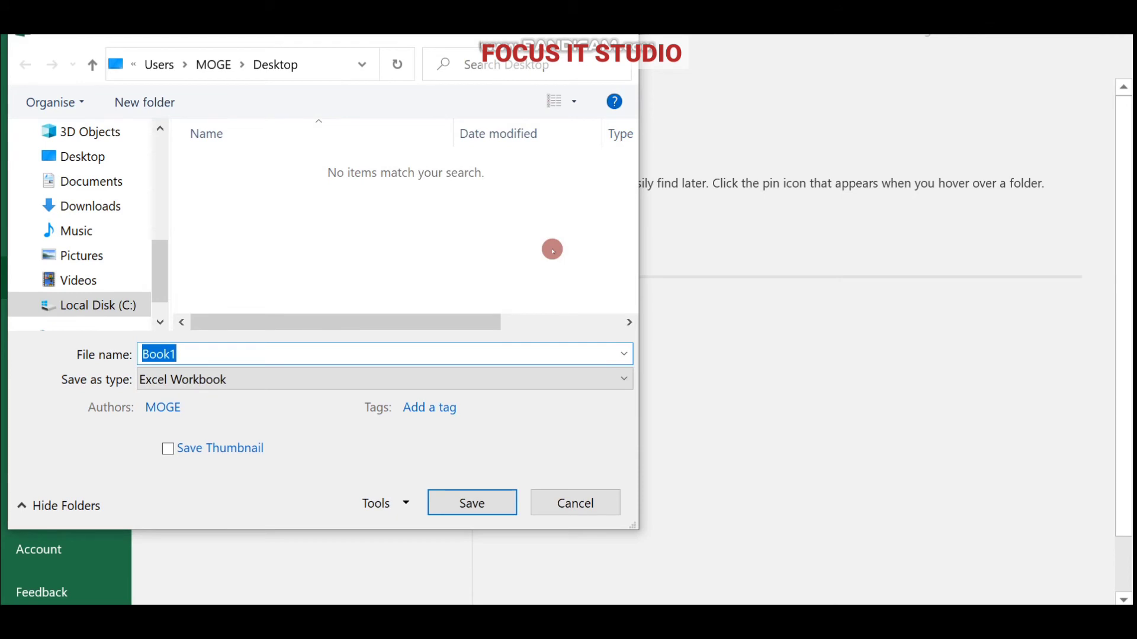
key("BackSpace")
type("G6 RESULTS")
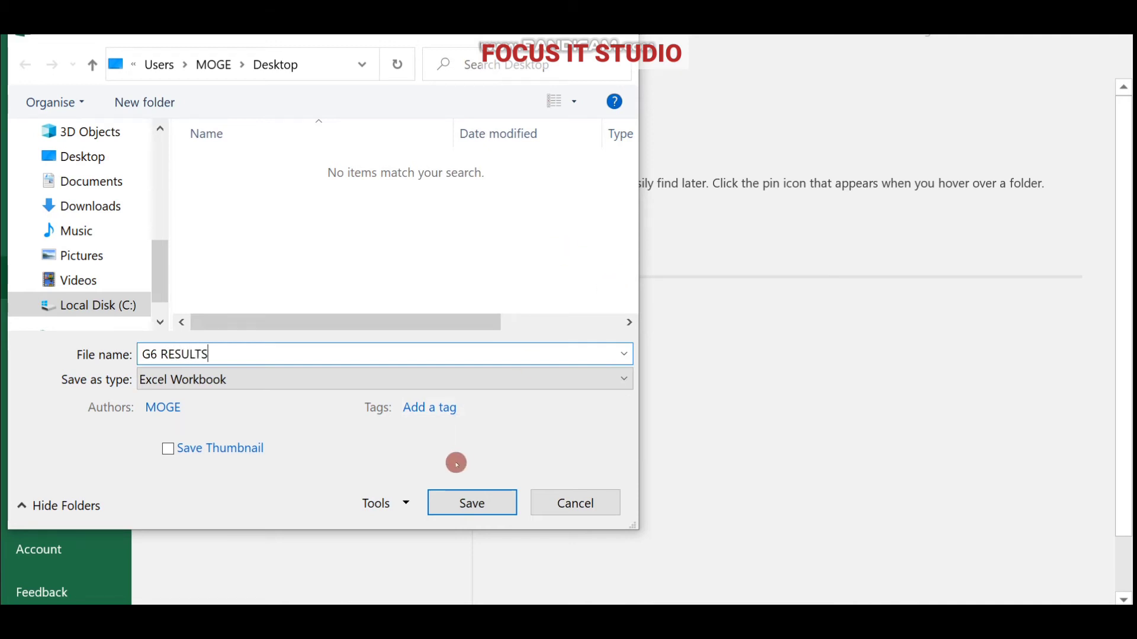
left_click(458, 503)
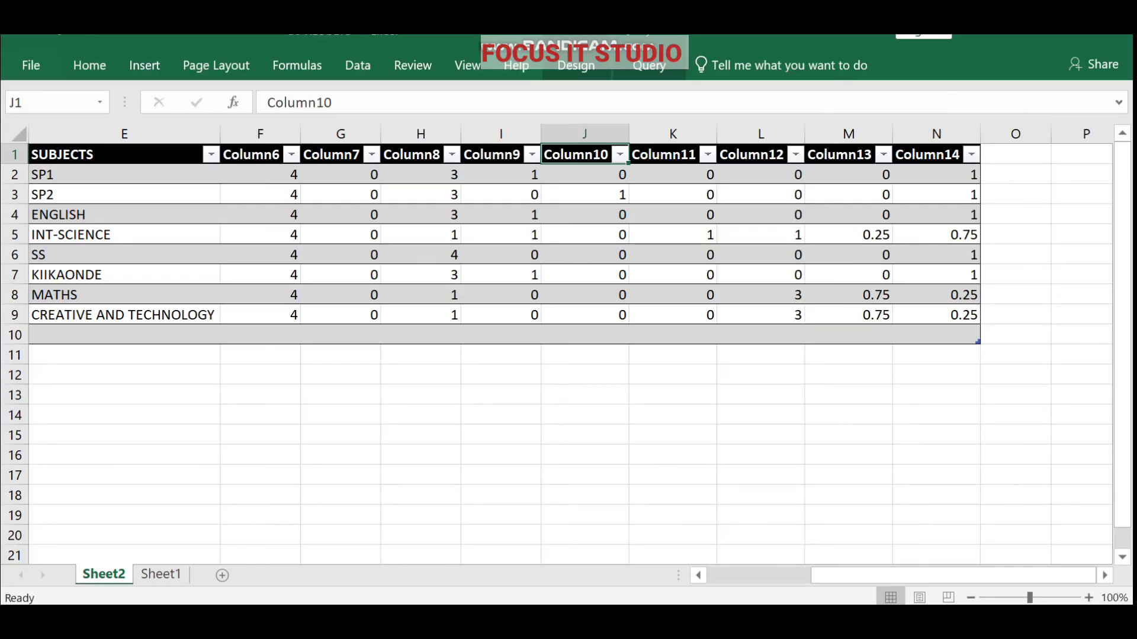
key("super")
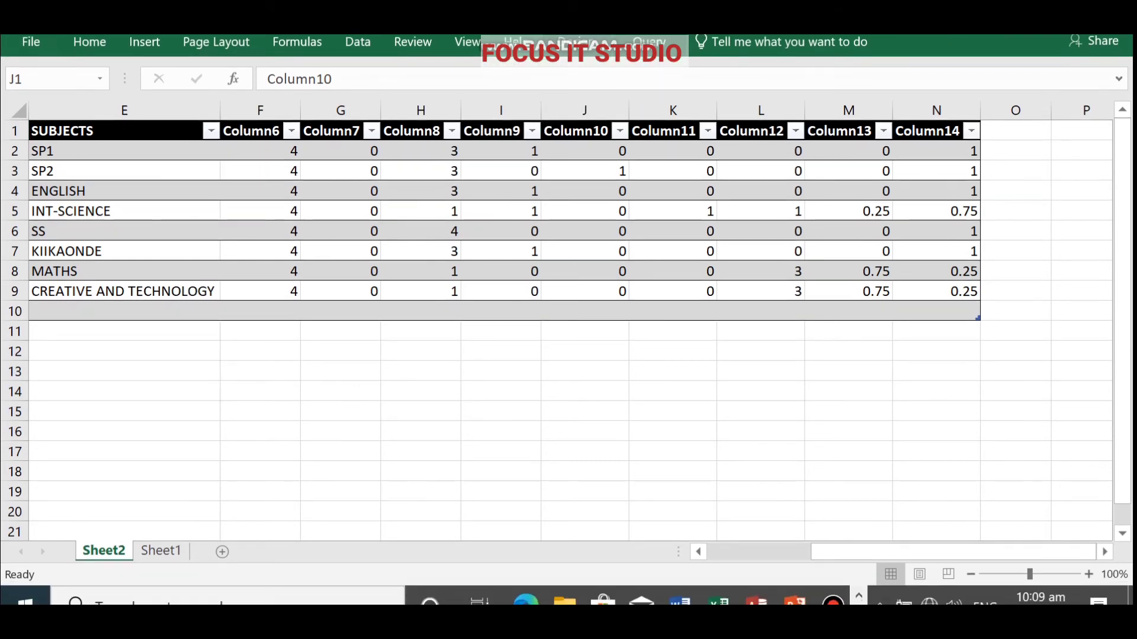
key("alt+Tab")
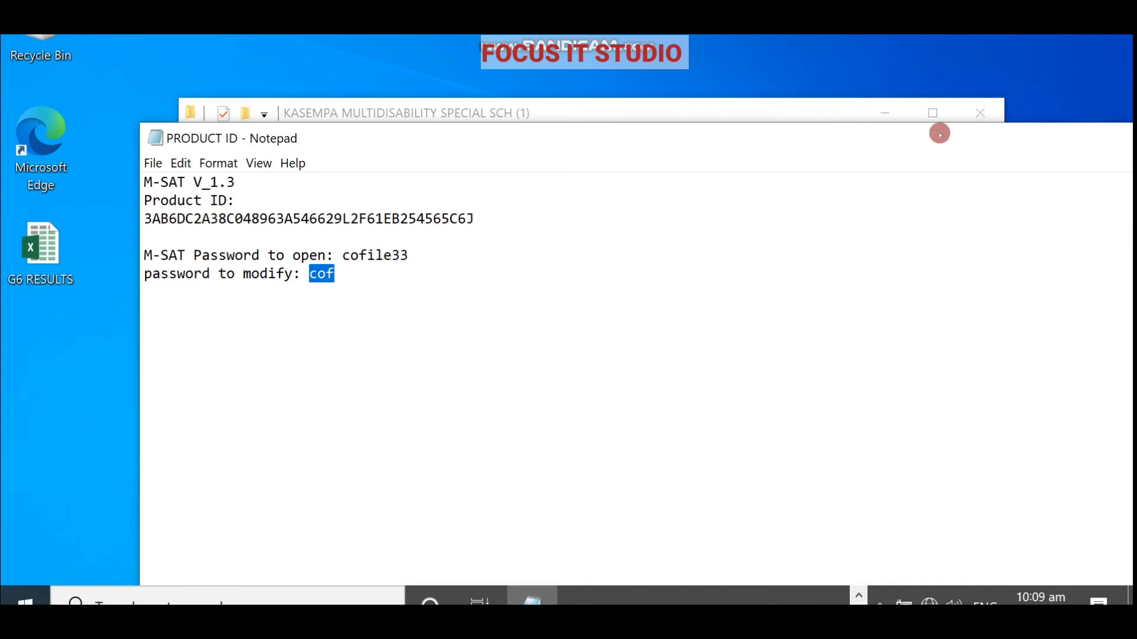
Minimize Notepad and Explorer, then reopen G6 RESULTS from the desktop.
left_click_drag(939, 134, 841, 132)
left_click(1056, 137)
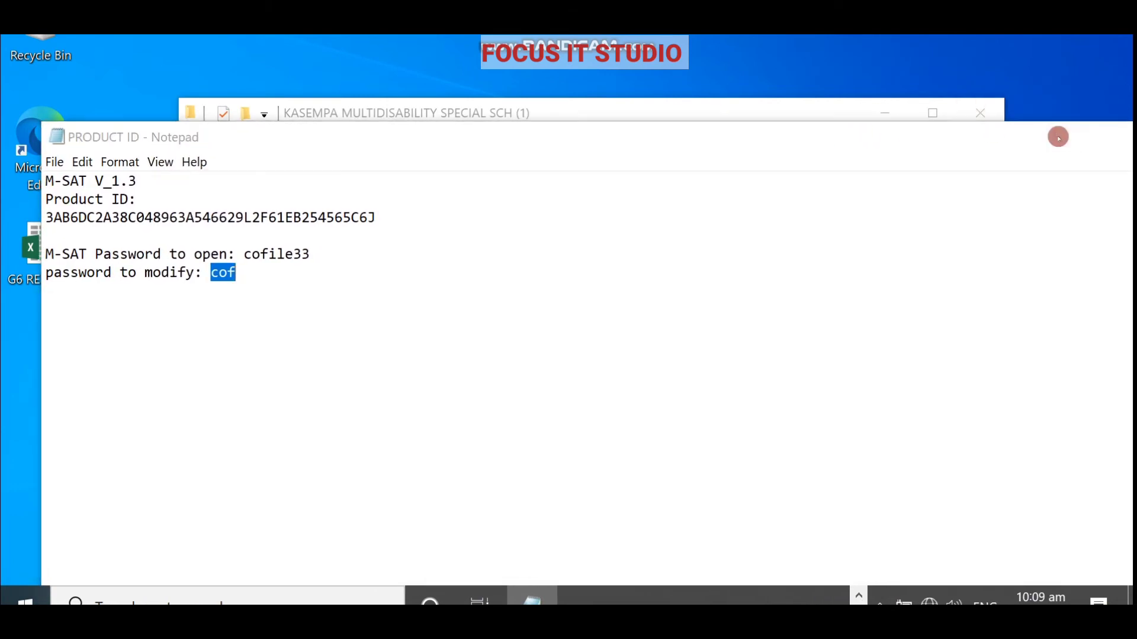
left_click(893, 117)
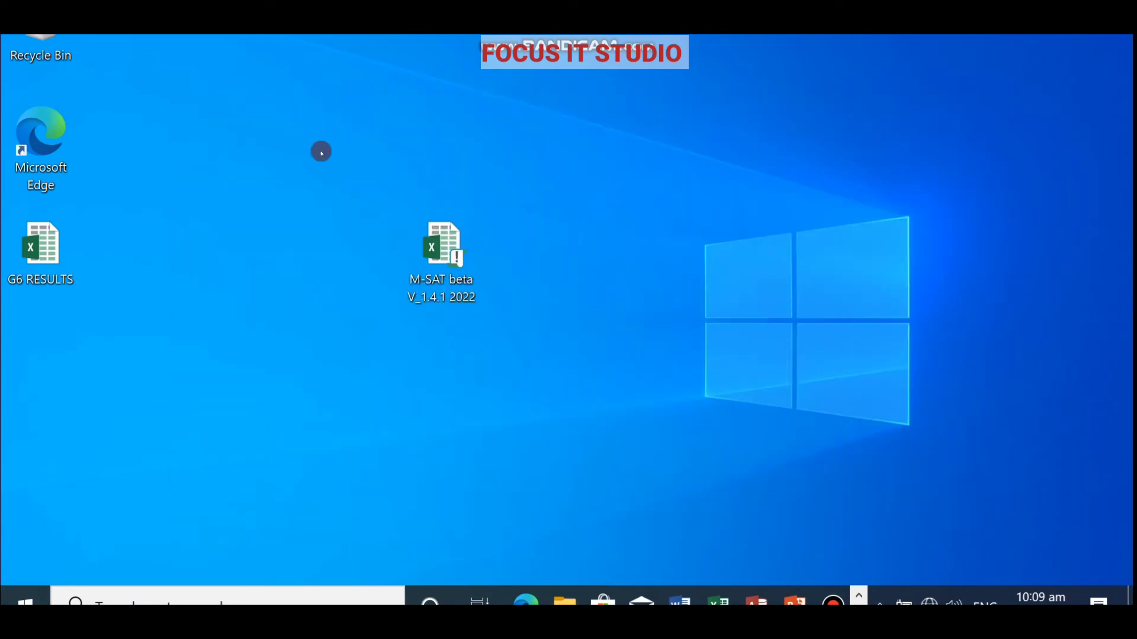
left_click(38, 258)
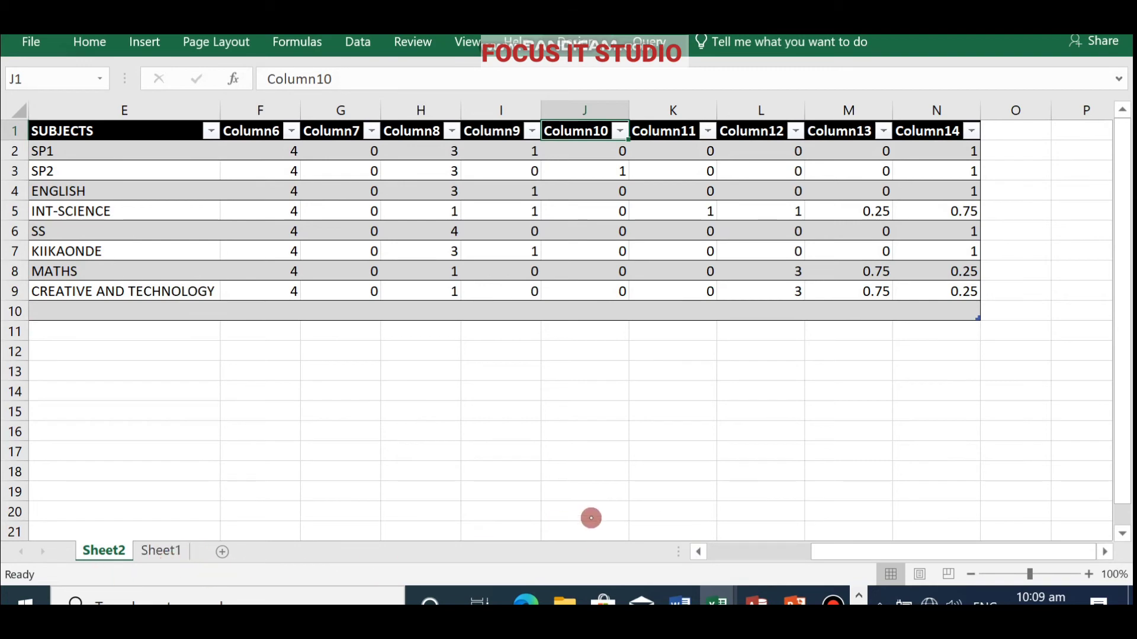
Scroll across the table, checking headers Column8–Column14 and the Column8 filter.
left_click(701, 553)
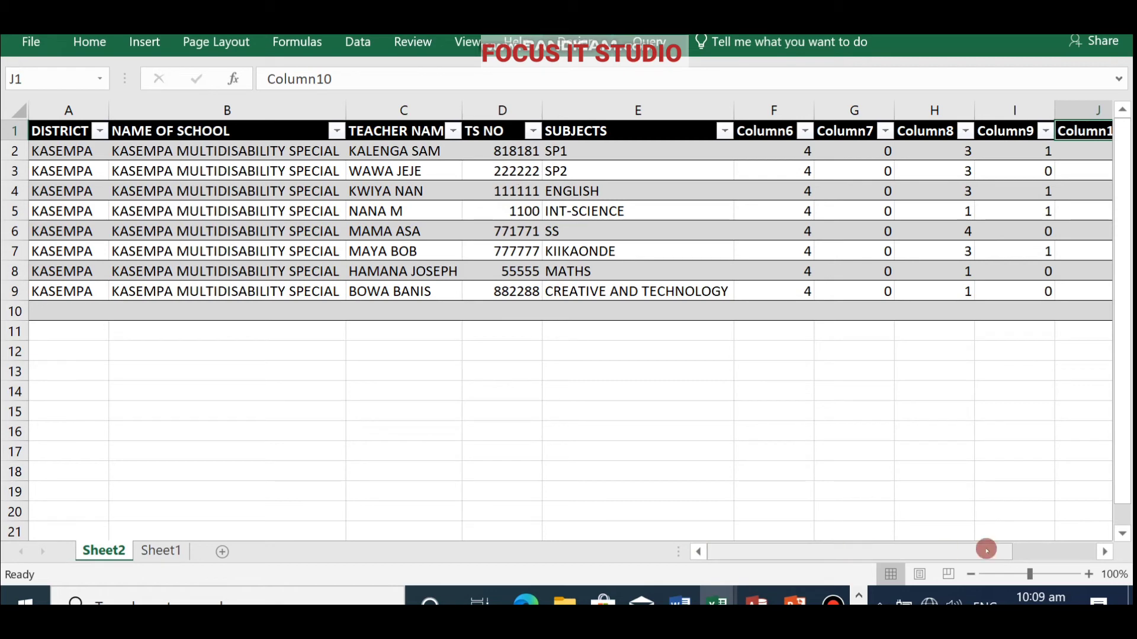
left_click(1102, 555)
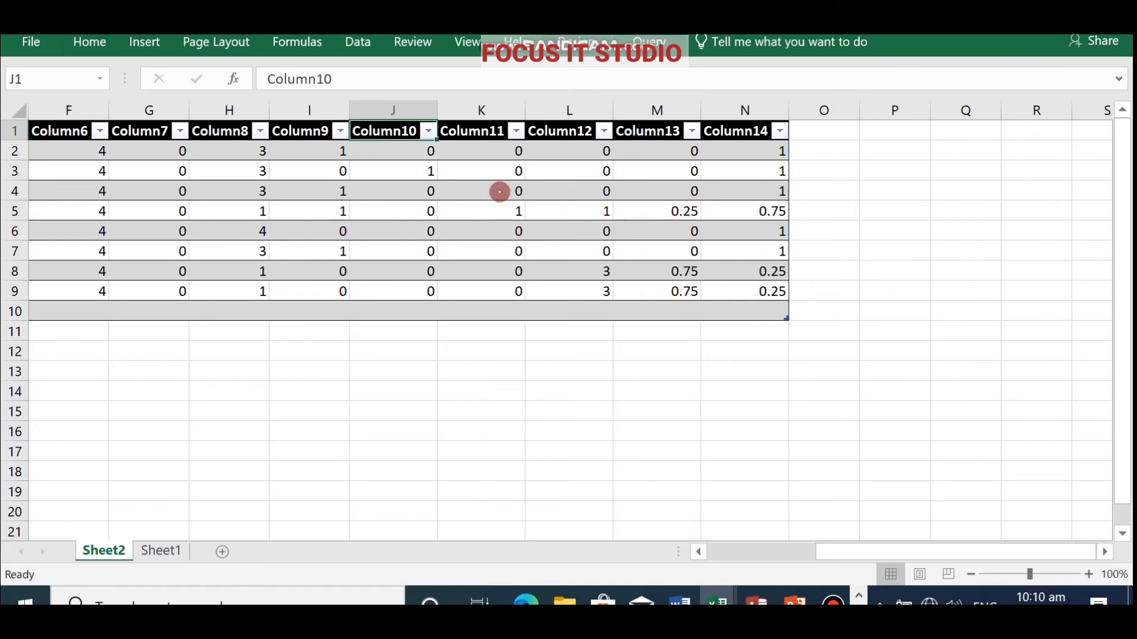
left_click(474, 134)
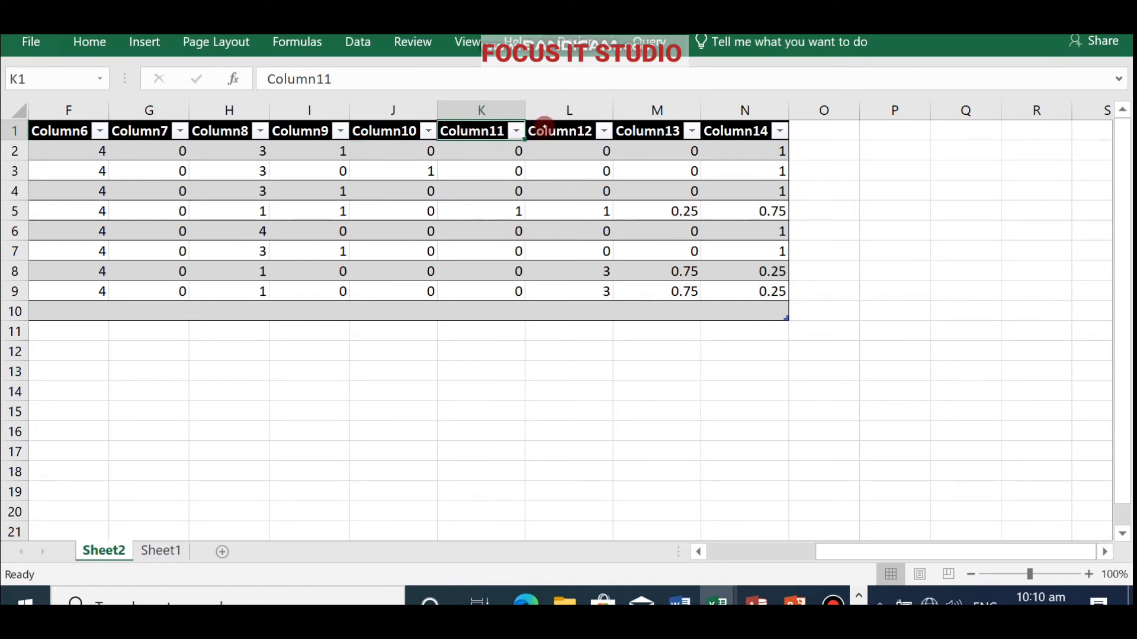
left_click(545, 131)
left_click(653, 130)
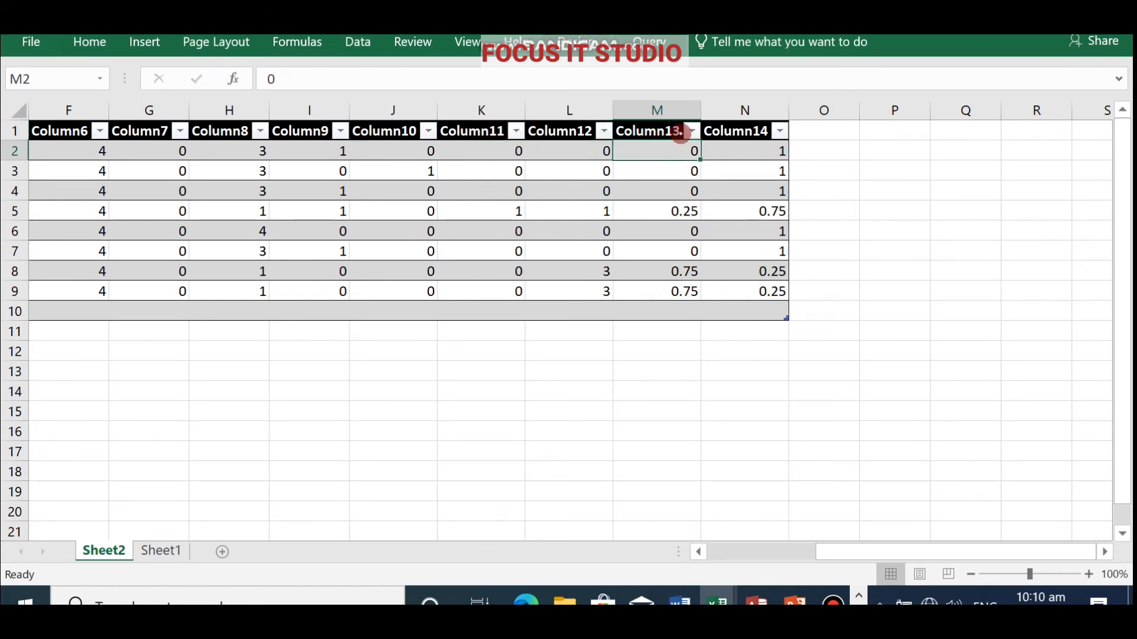
left_click(726, 130)
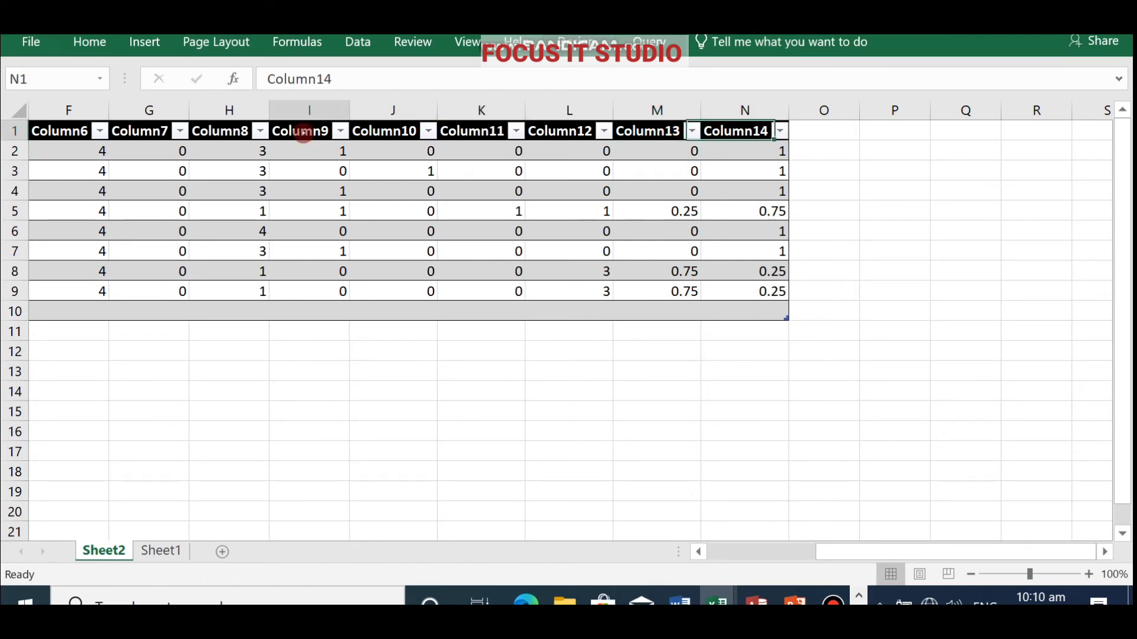
left_click(302, 130)
left_click(259, 131)
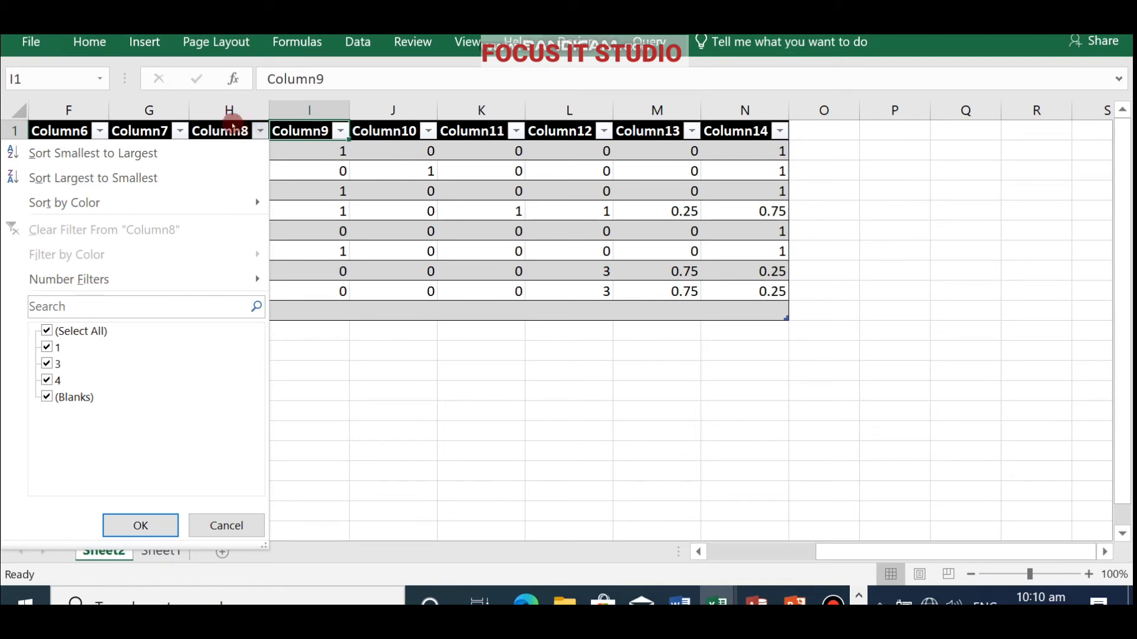
left_click(229, 126)
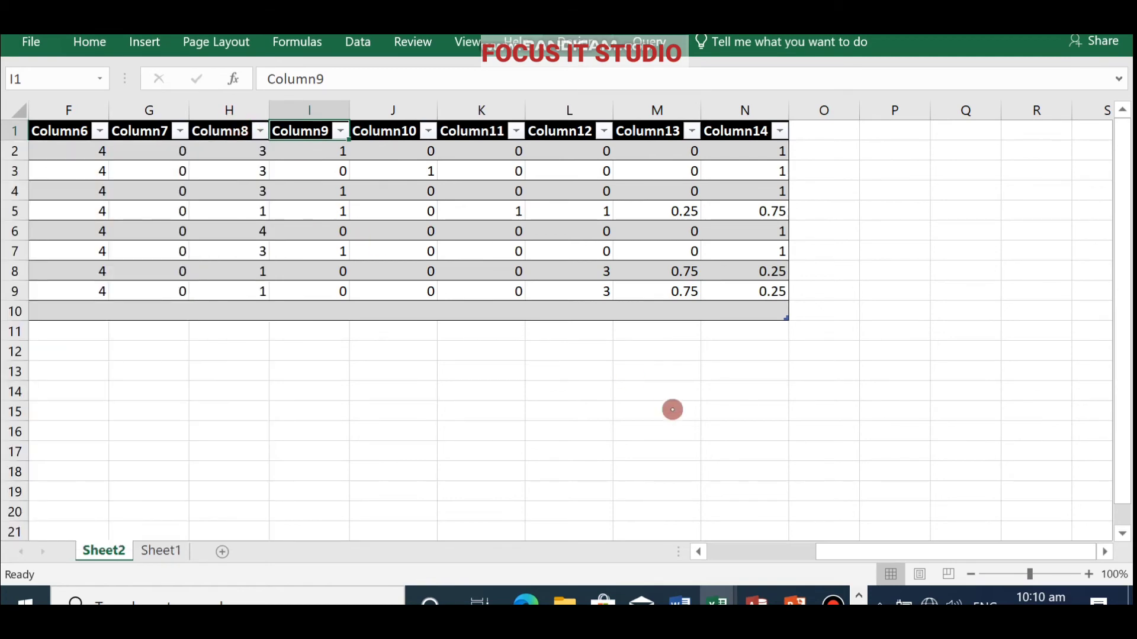
Switch to the M-SAT beta workbook through the taskbar Excel preview.
left_click(700, 552)
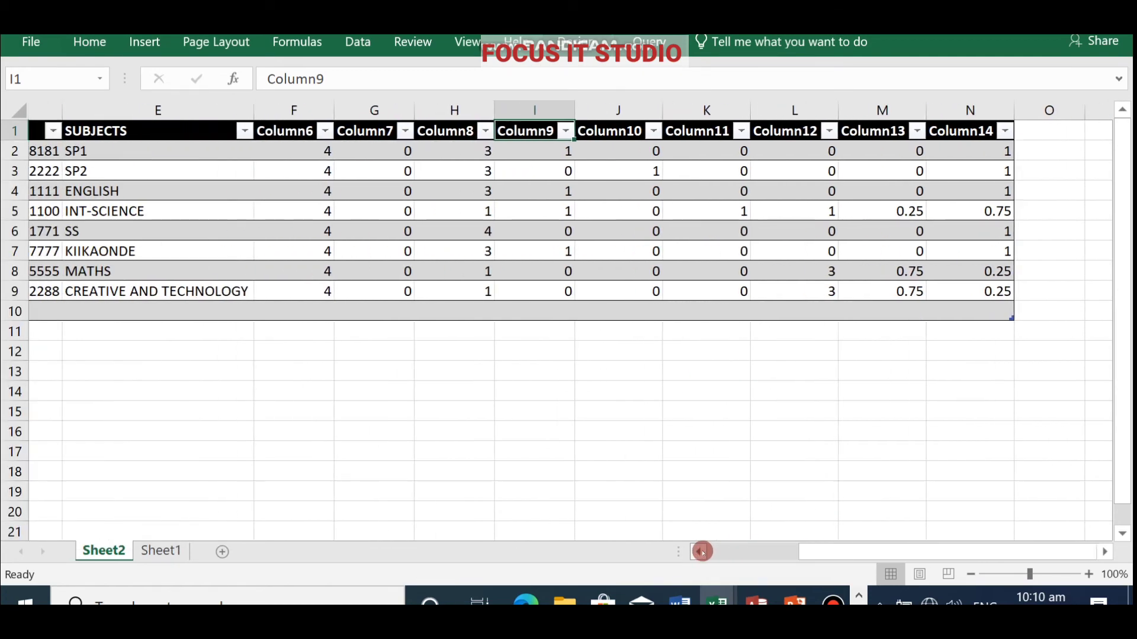
left_click(700, 552)
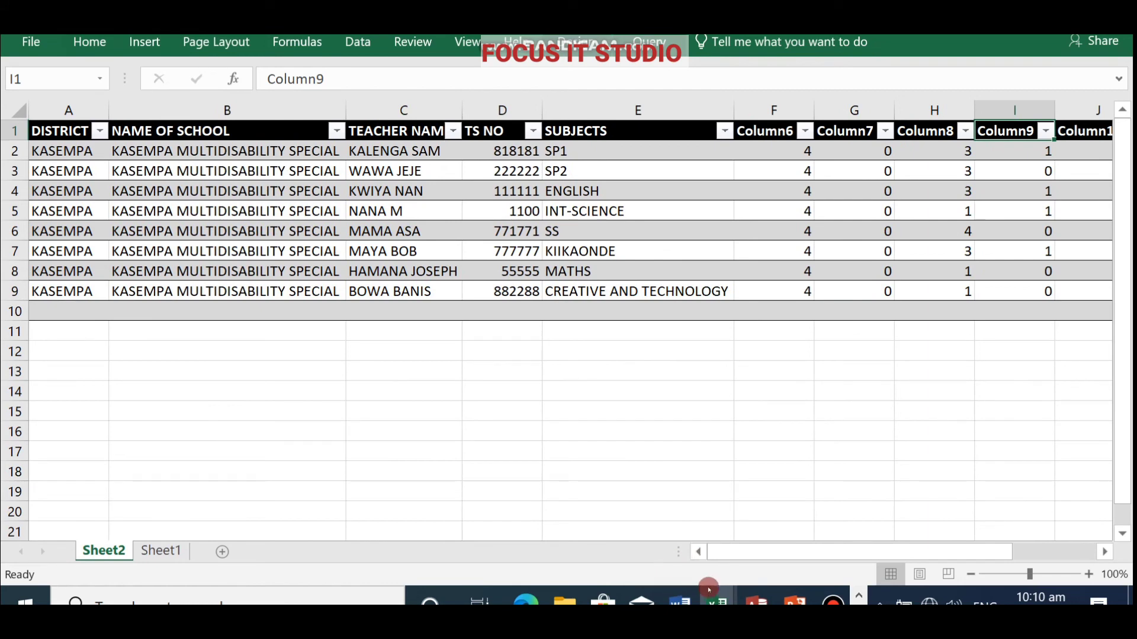
mouse_move(713, 595)
left_click(627, 534)
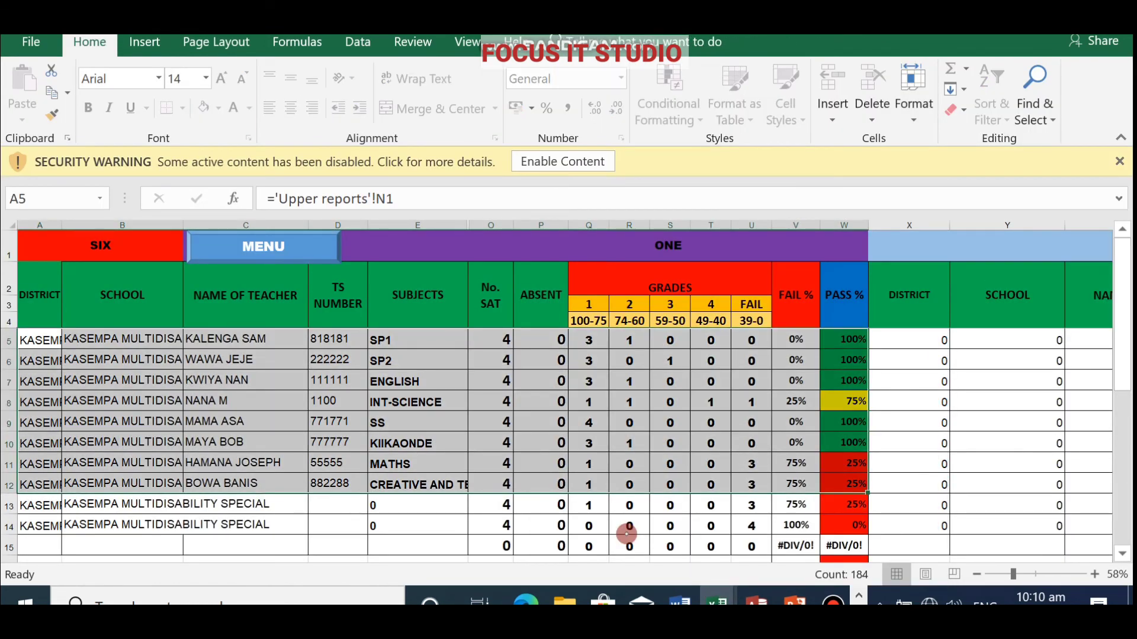
Go from MENU to VIEW LPI and open the LPI SUBJECT ranking sheet.
left_click(273, 245)
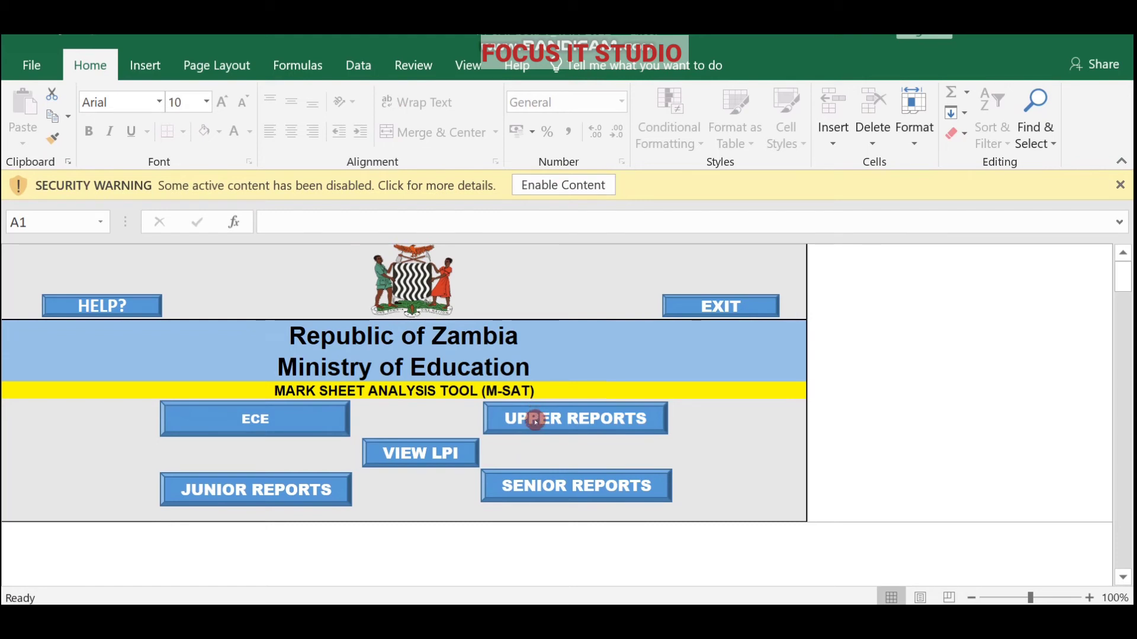
left_click(424, 457)
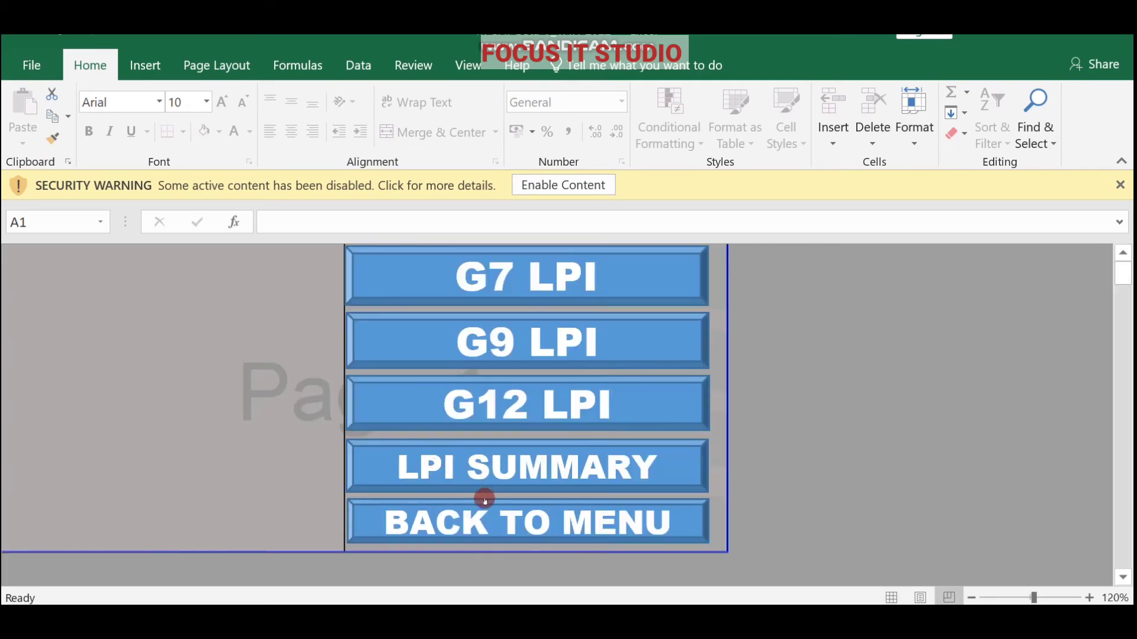
left_click(483, 469)
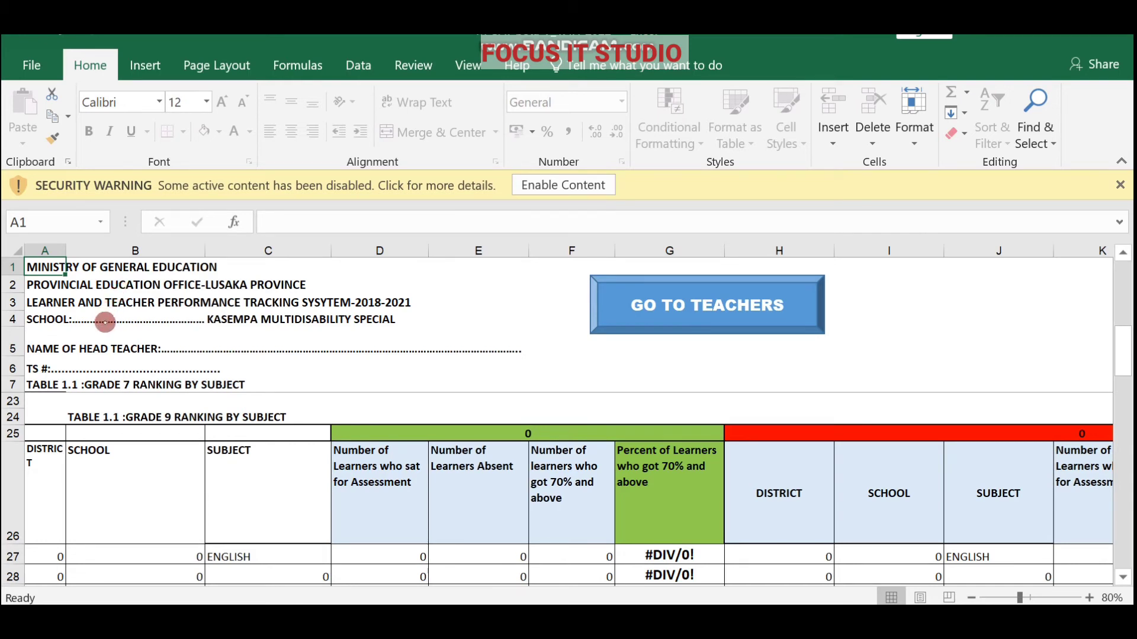
Type the head teacher's full name into the name cell of the LPI ranking sheet header.
left_click(106, 323)
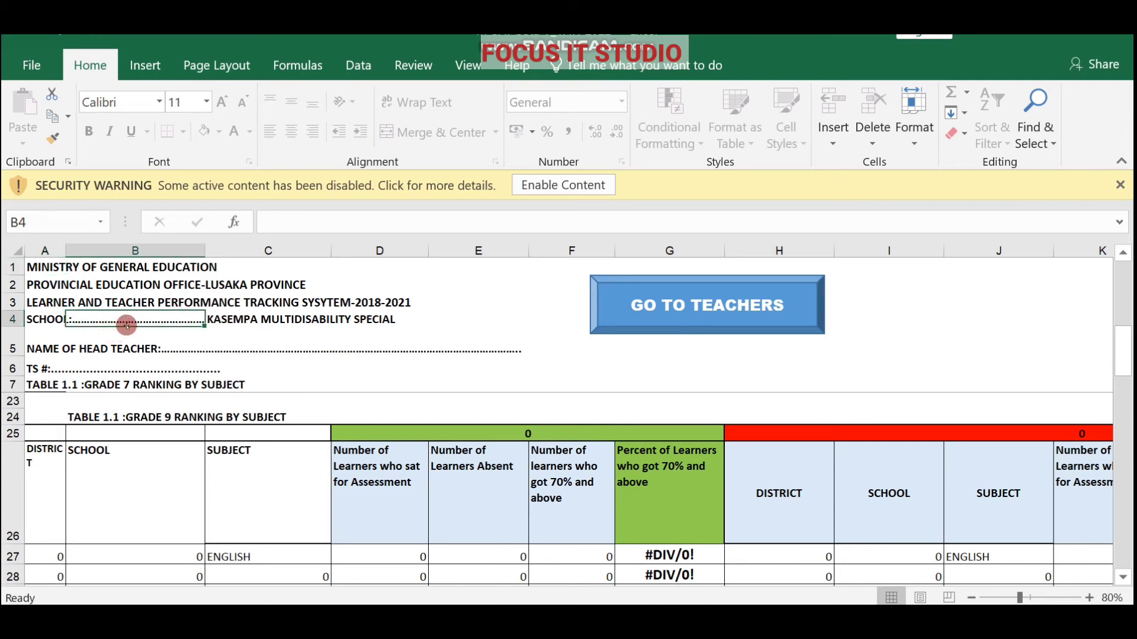
left_click(174, 351)
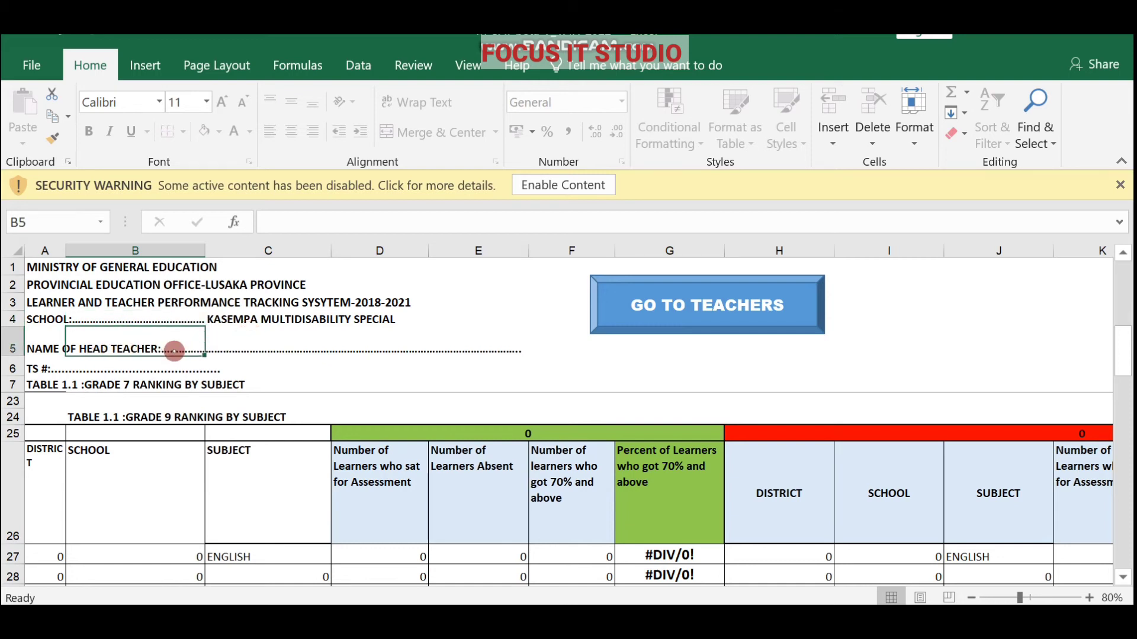
left_click(263, 339)
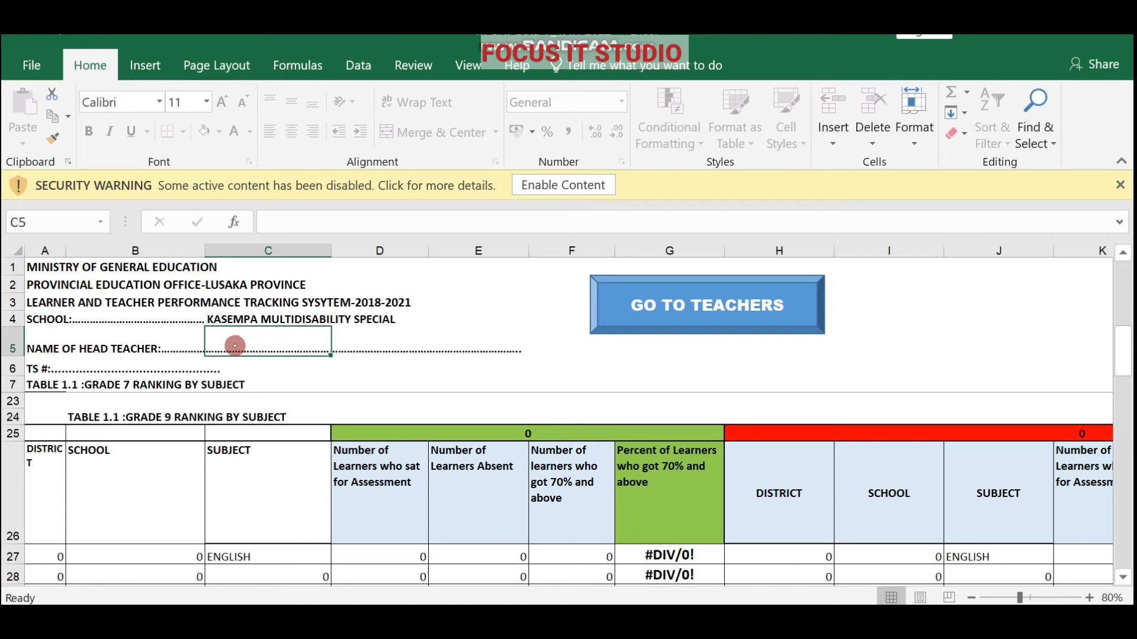
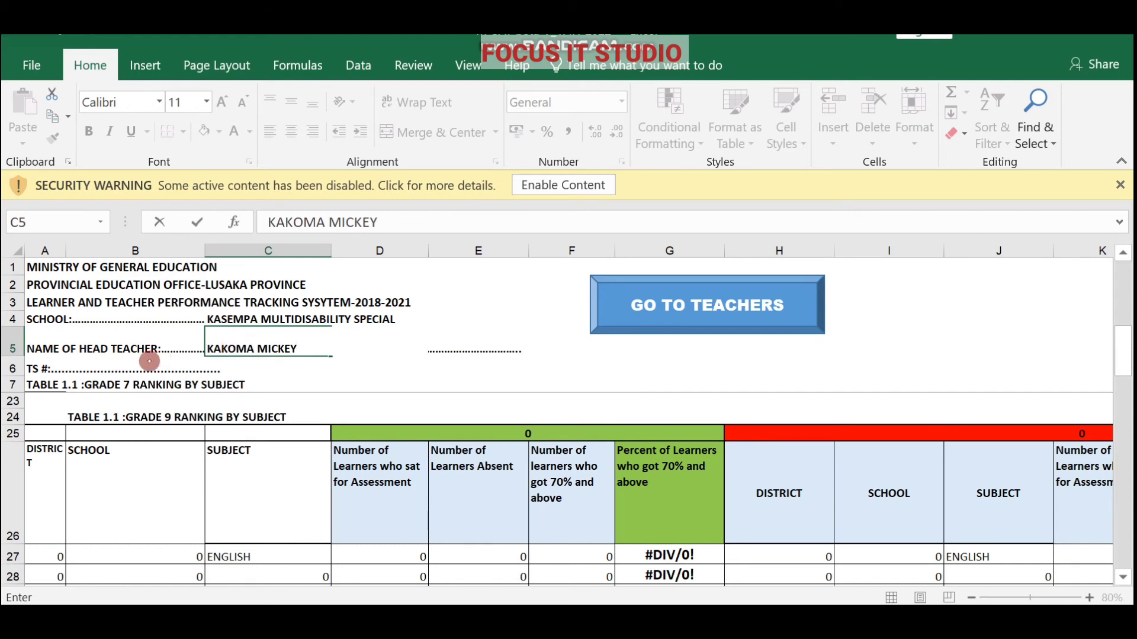
Enter the head teacher's TS number in cell B6 and commit it.
left_click(139, 369)
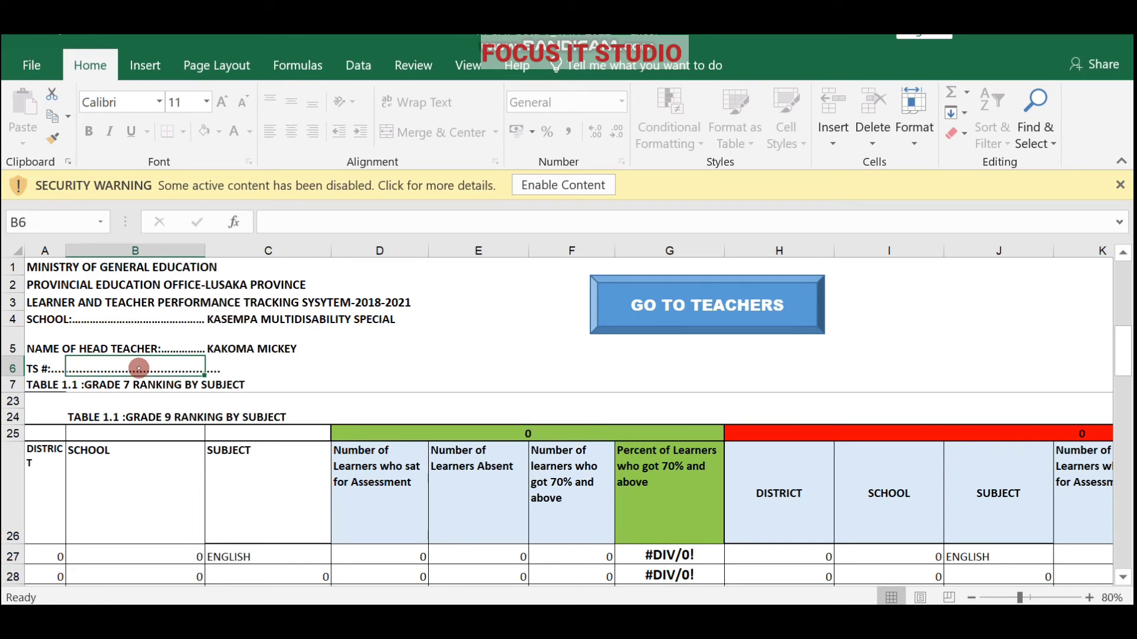
type("6666665")
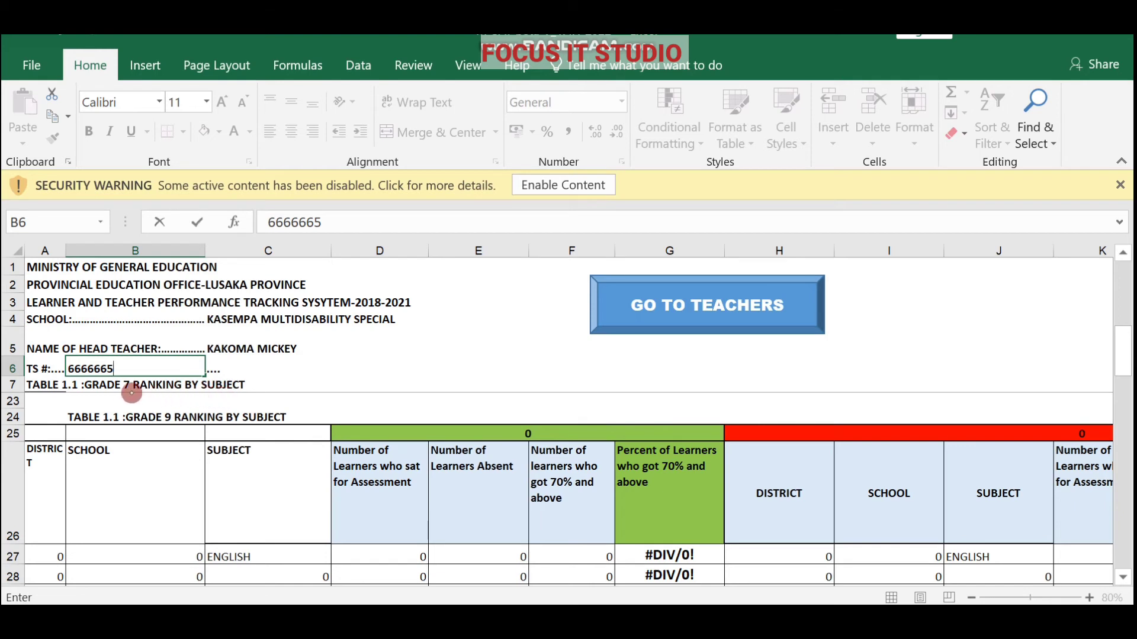
left_click(130, 386)
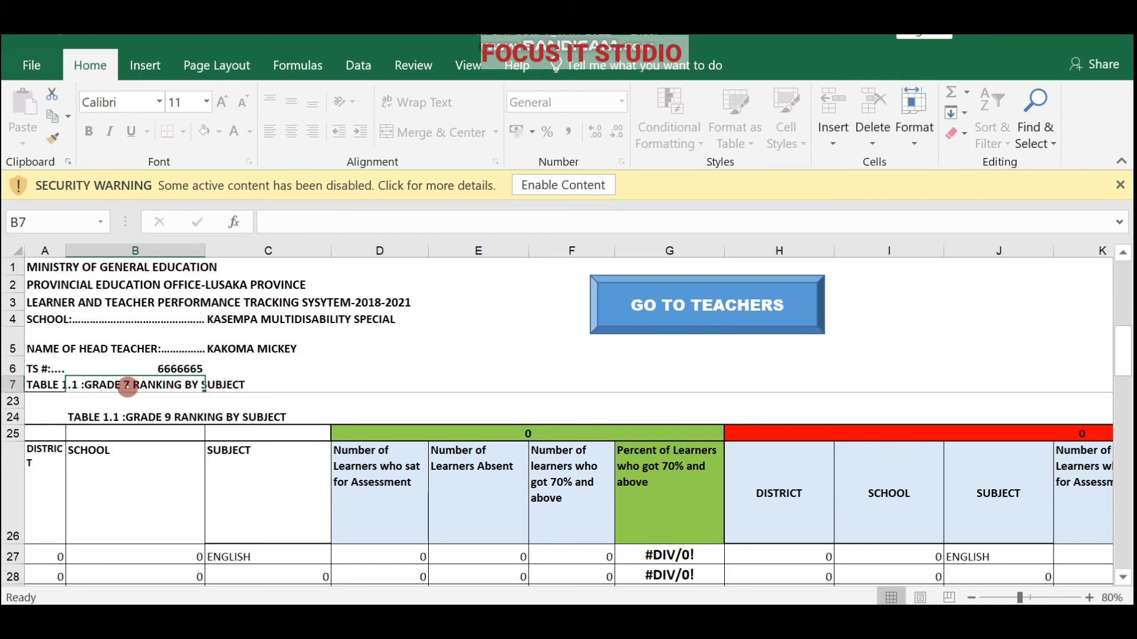
double_click(127, 386)
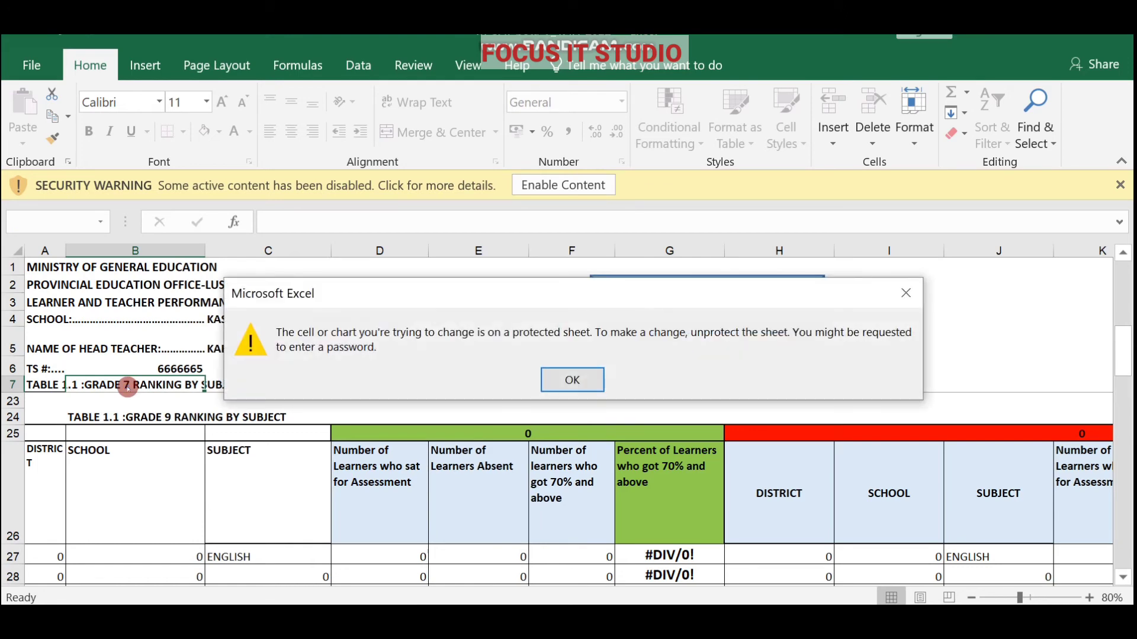
Dismiss the protection warning, scroll through the subject ranking tables, then use GO TO TEACHERS for Grade 7.
left_click(573, 378)
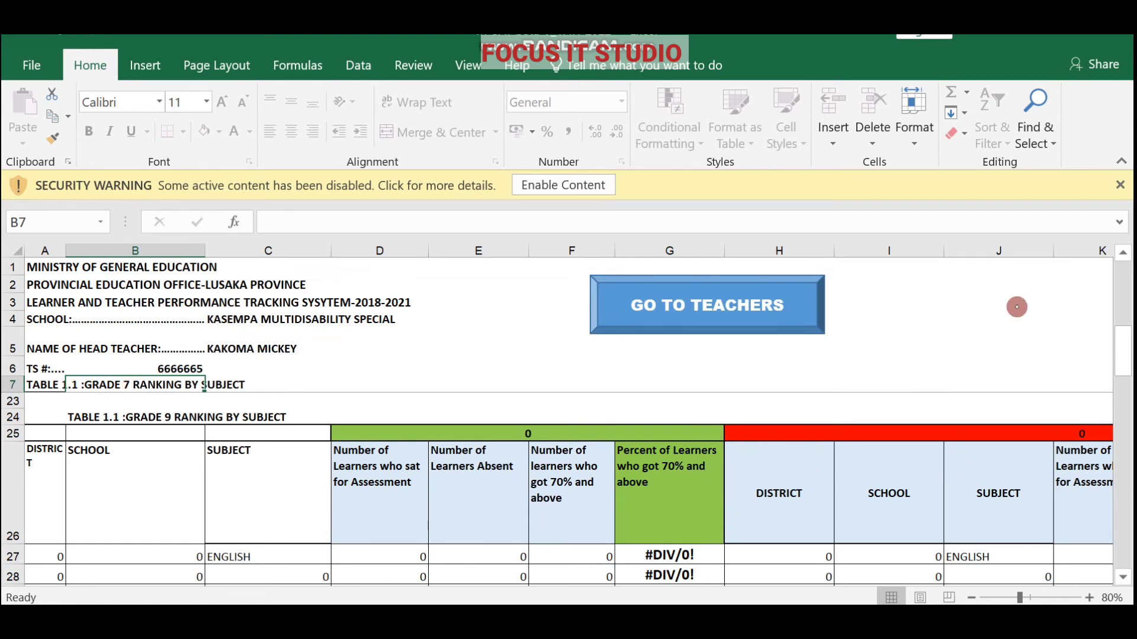
left_click(1123, 575)
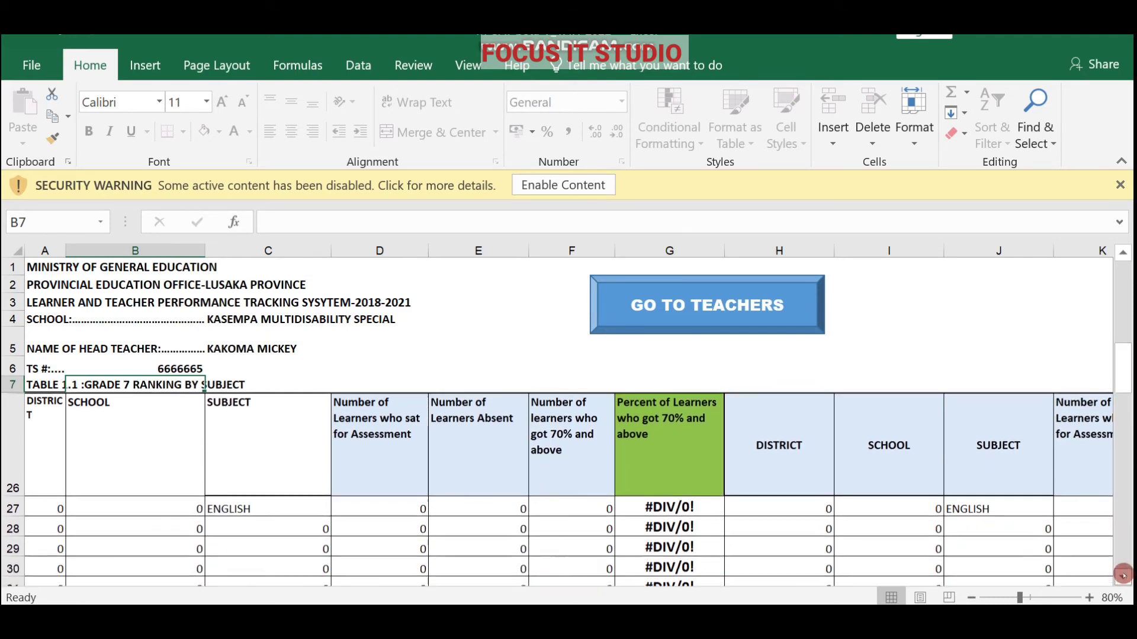
left_click_drag(1123, 576, 1129, 453)
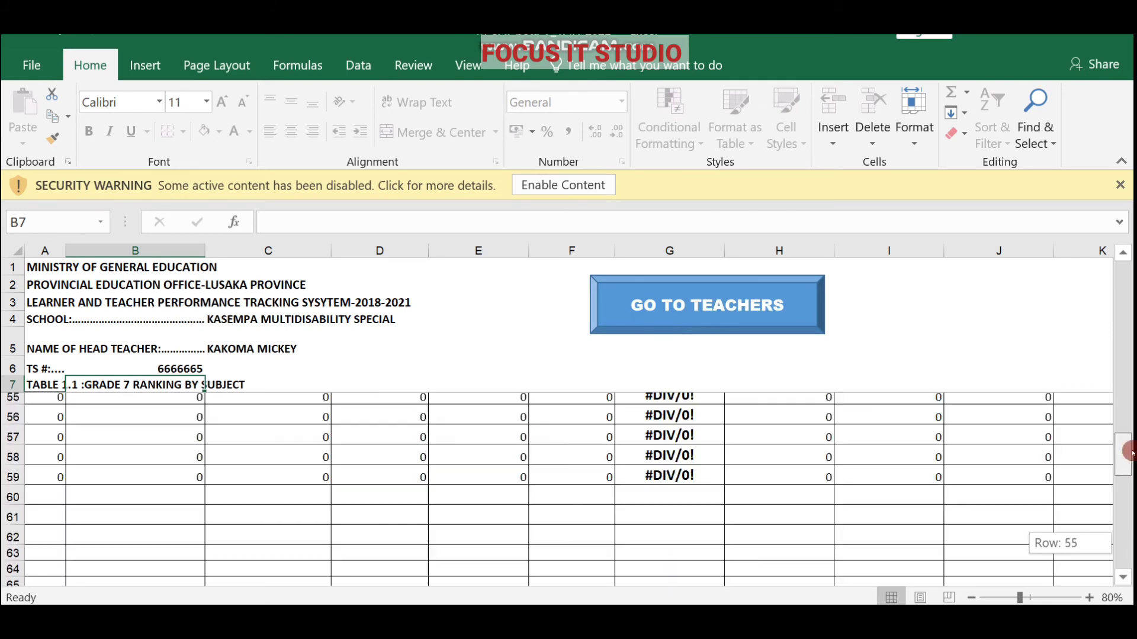
left_click_drag(1120, 385, 1105, 259)
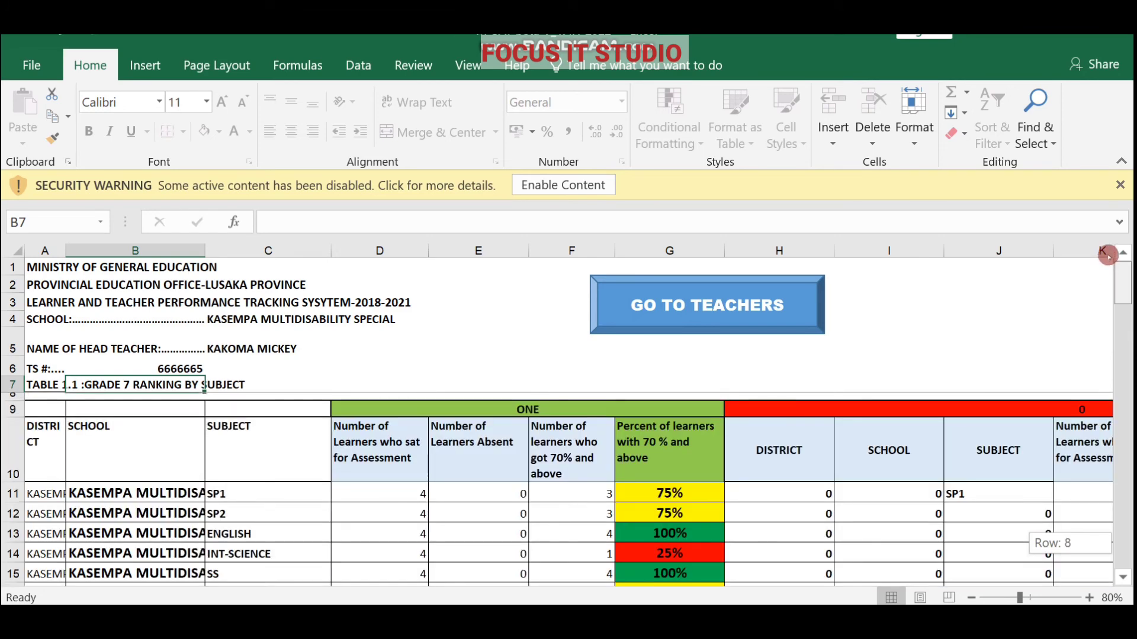
mouse_move(1116, 277)
left_mouse_down()
mouse_move(1114, 303)
mouse_move(1113, 250)
mouse_move(1117, 258)
left_mouse_up()
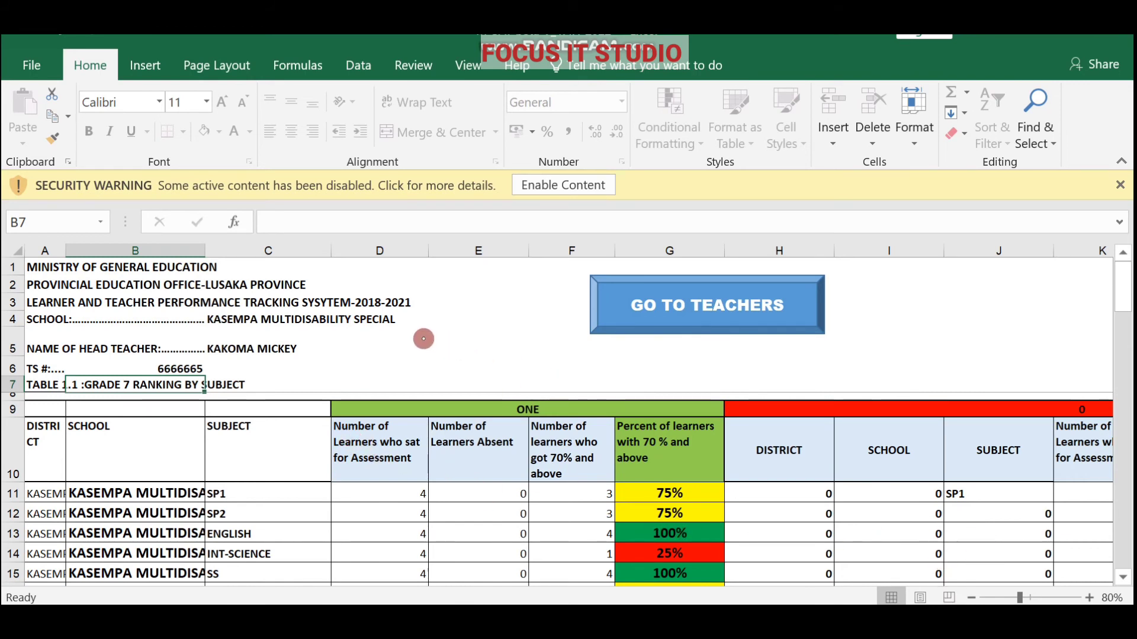
mouse_move(1124, 290)
left_mouse_down()
mouse_move(1124, 300)
mouse_move(1125, 285)
left_mouse_up()
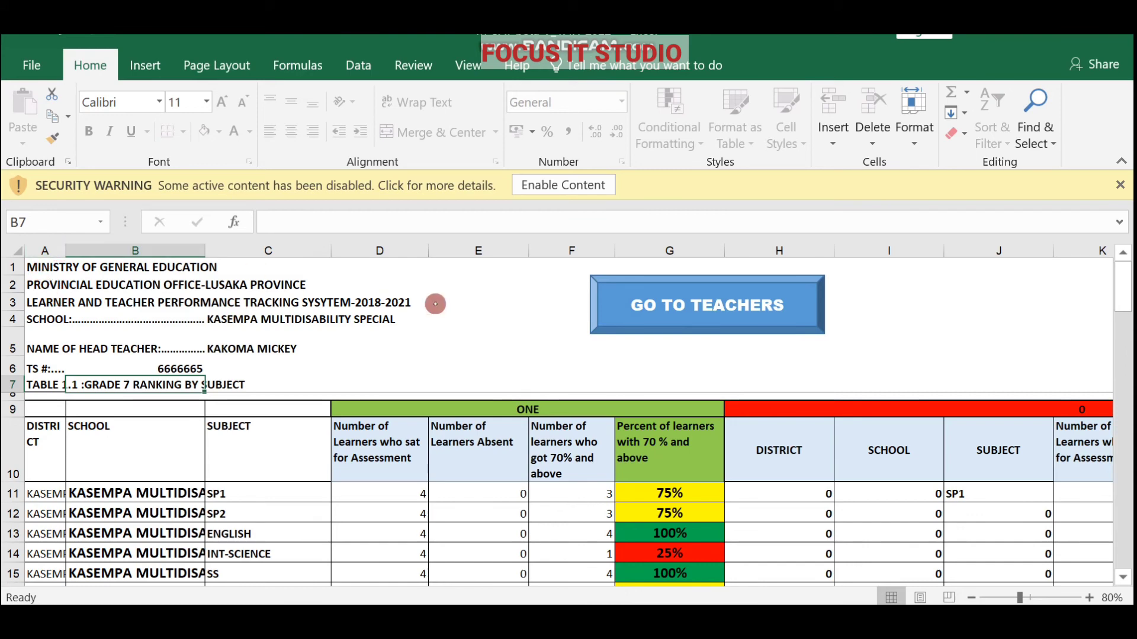
left_click(651, 305)
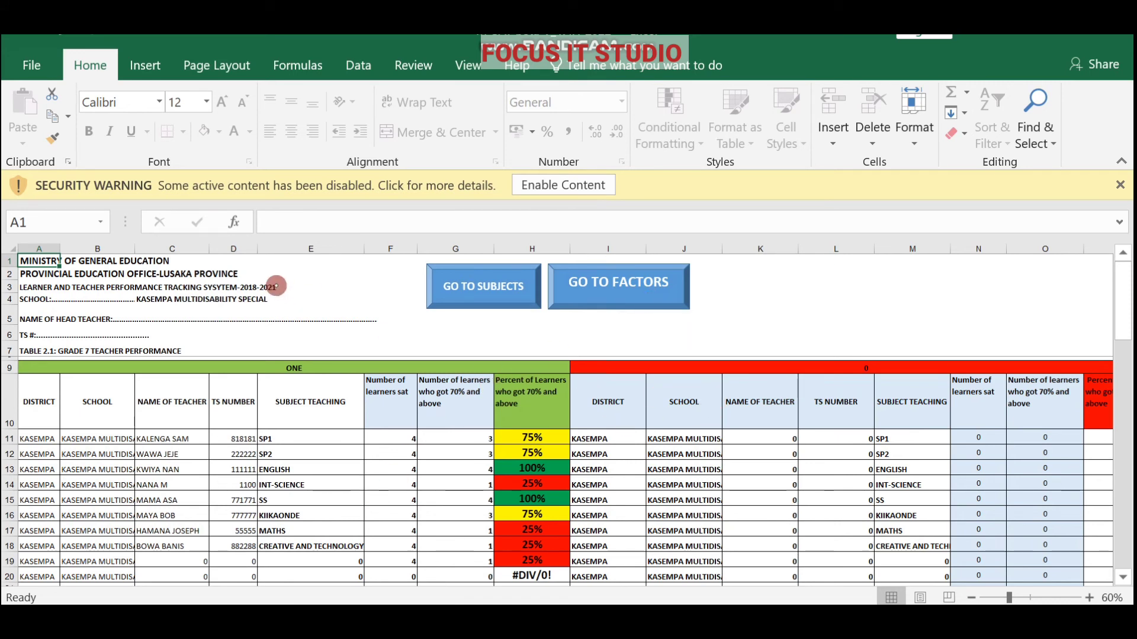
After the protected-cell warning, enter the head teacher's name in D5 and begin the TS number in B6.
left_click(143, 316)
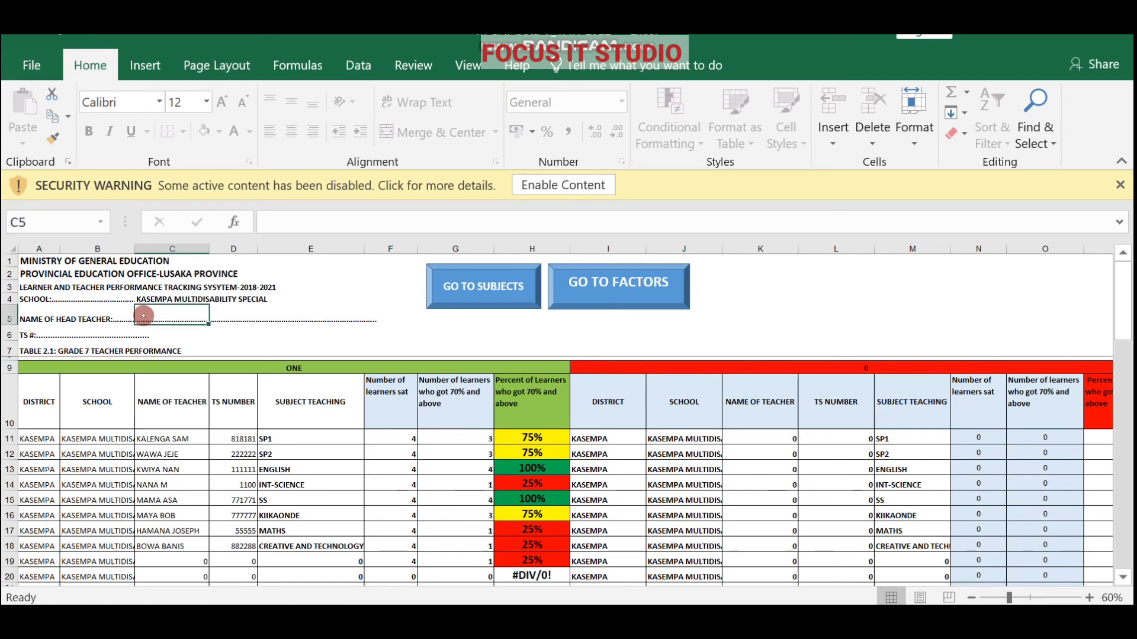
double_click(144, 315)
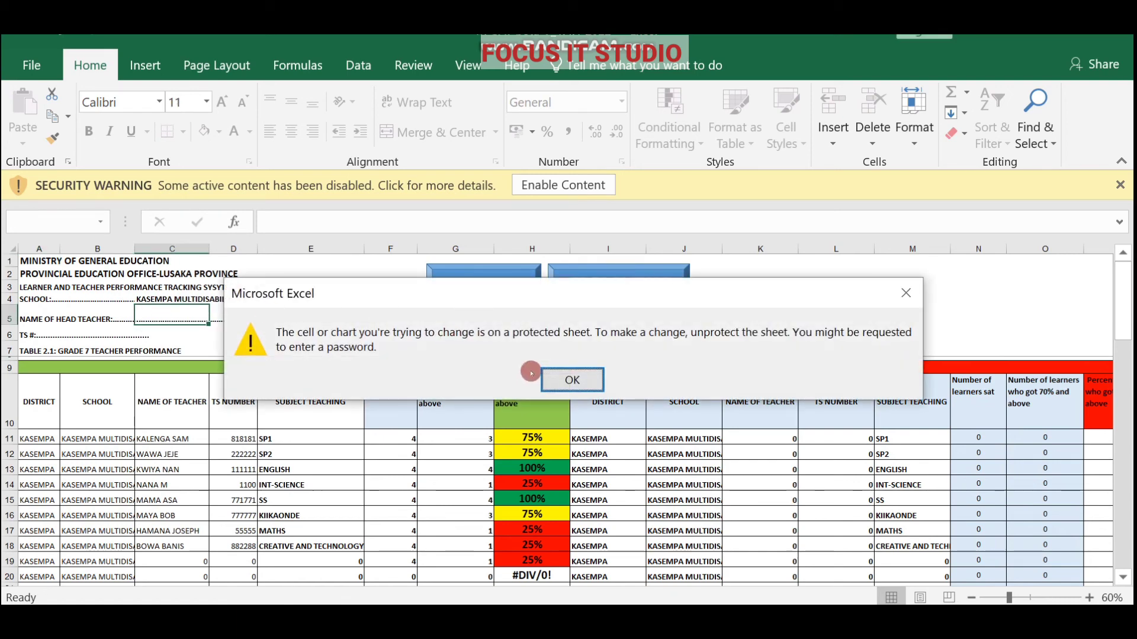
left_click(556, 376)
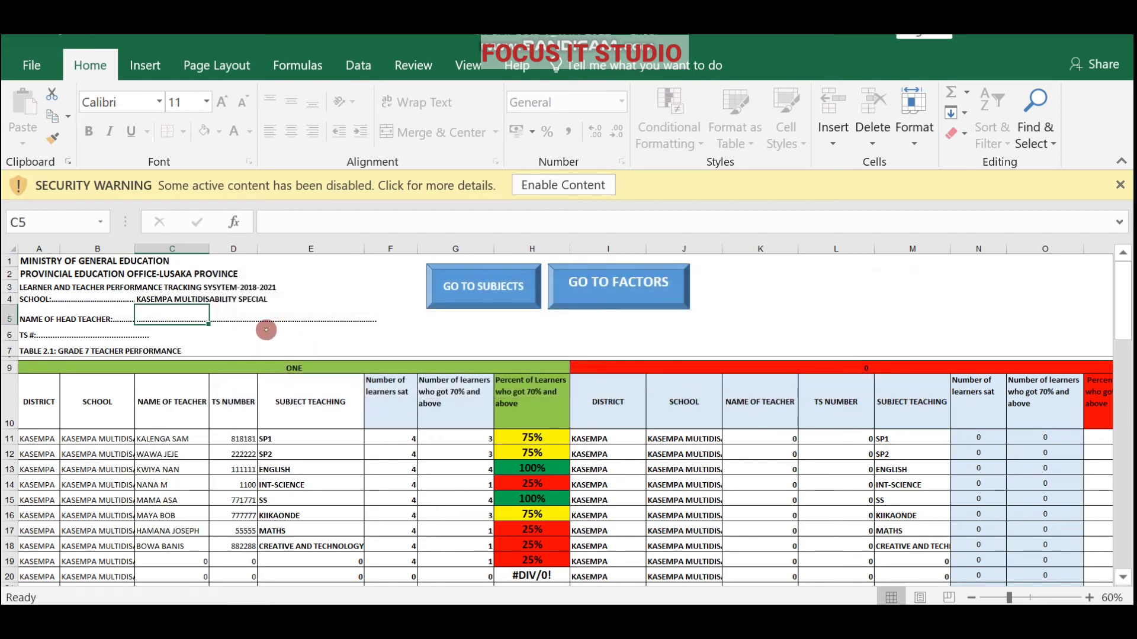
left_click(223, 312)
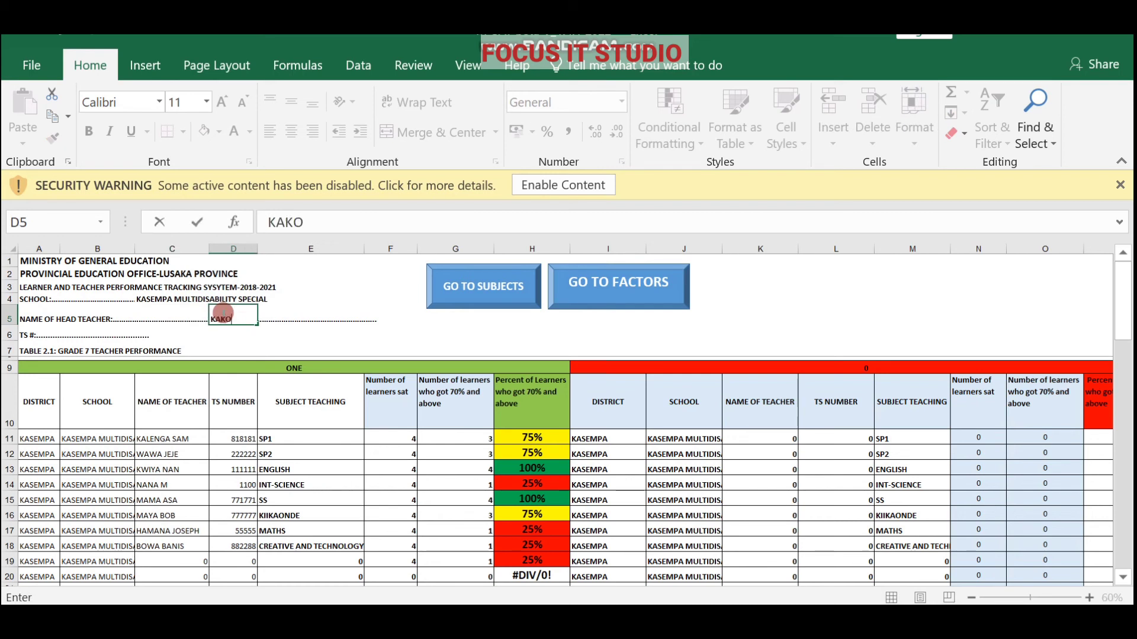
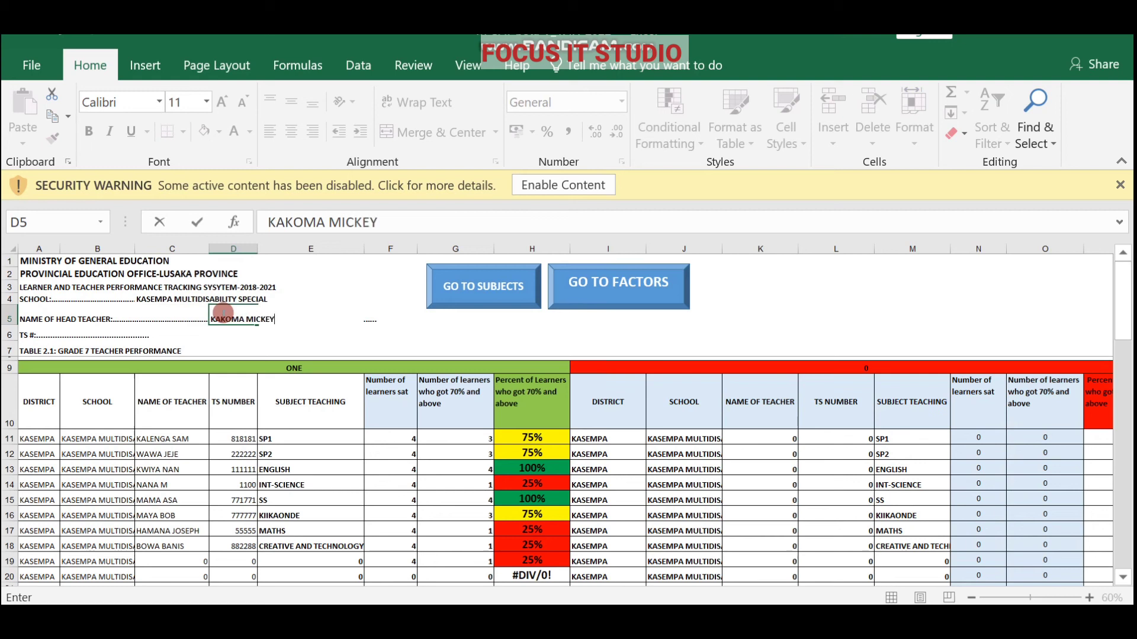
left_click(89, 338)
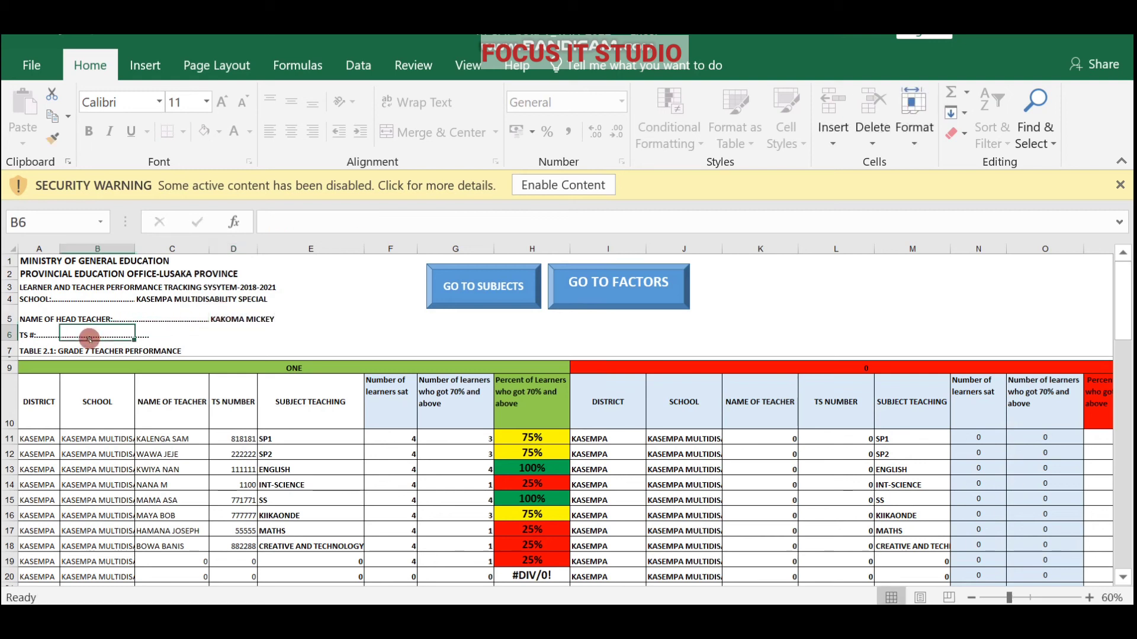
type("99")
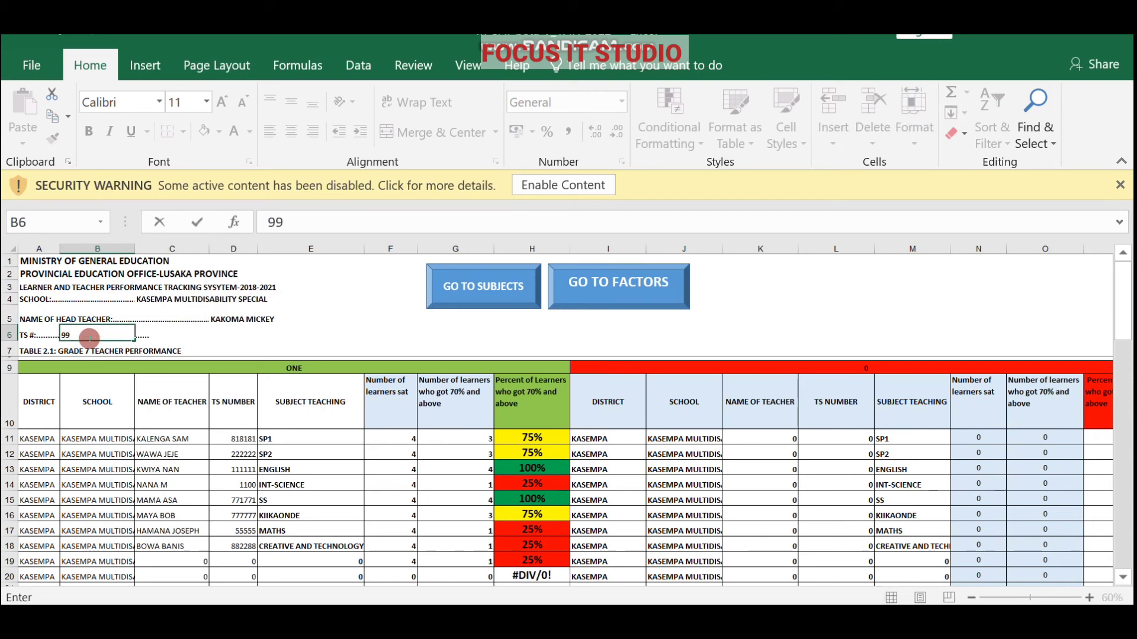
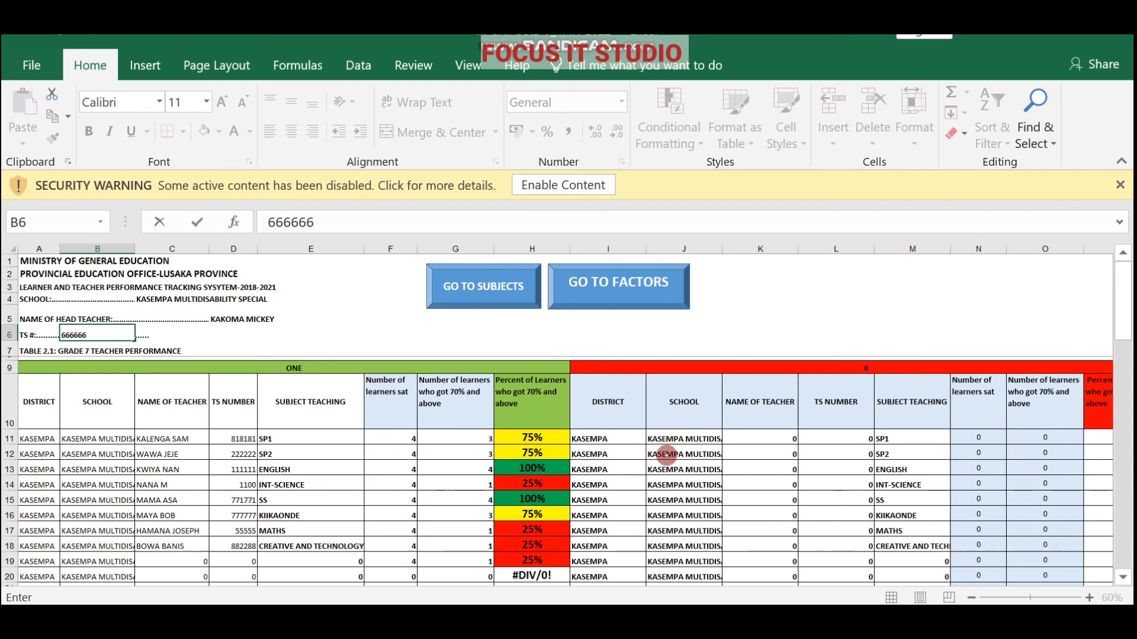
Scroll down the Grade 7 teacher performance table to view the colour-coded pass percentages.
left_click(1118, 579)
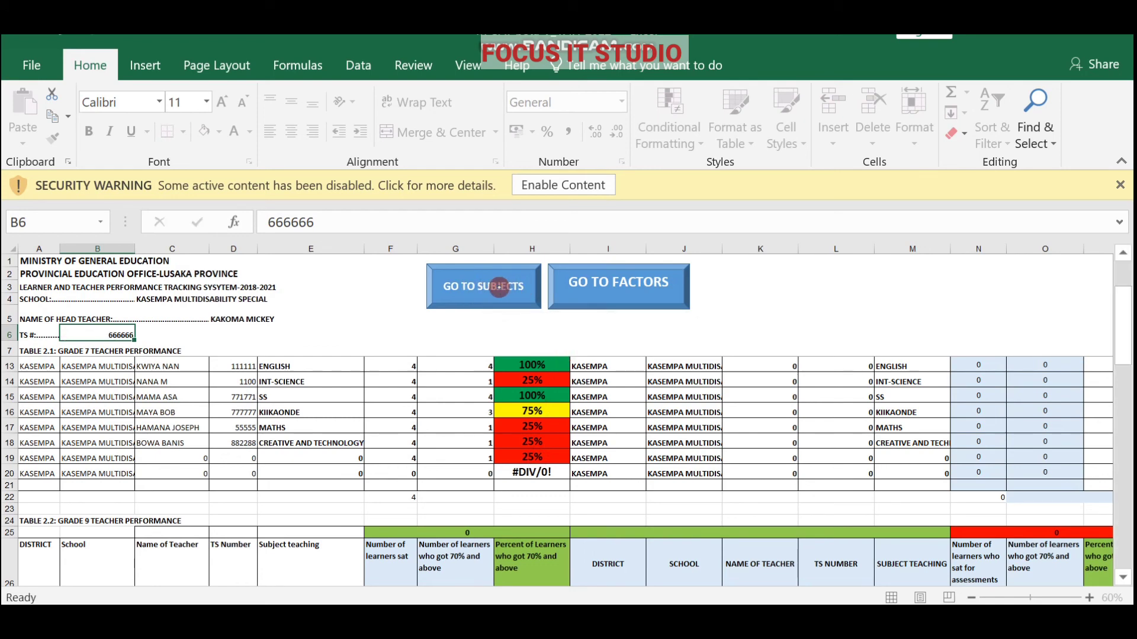
Browse the subject ranking table, return to the teachers sheet, then go to the factors sheet.
left_click(499, 289)
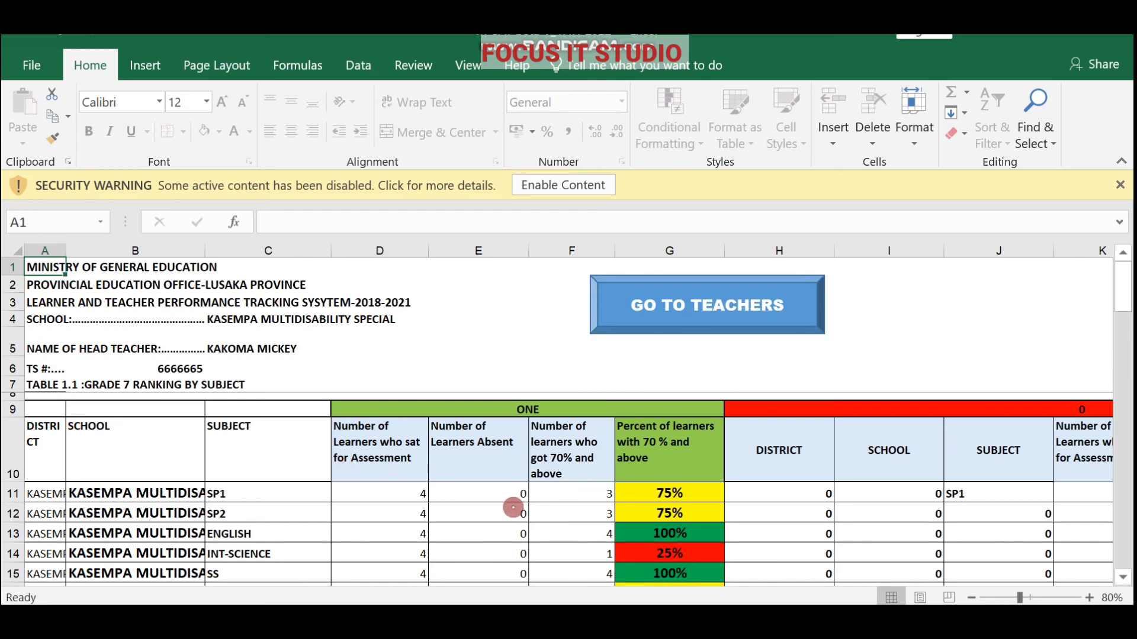
left_click(1122, 577)
left_click(1122, 577)
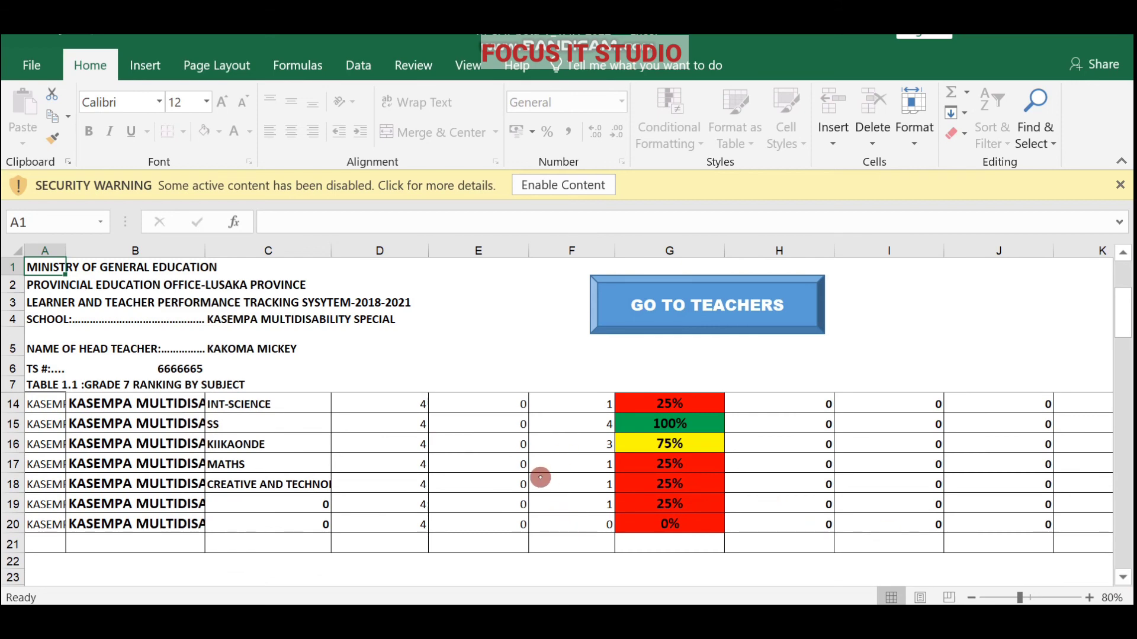
left_click(1122, 254)
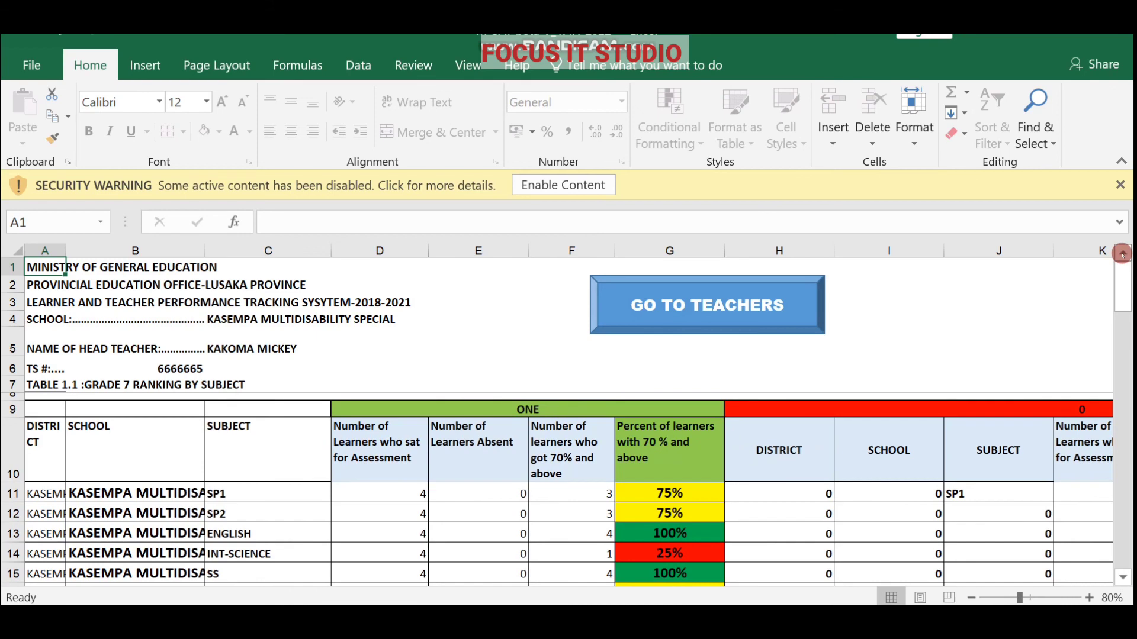
left_click(664, 304)
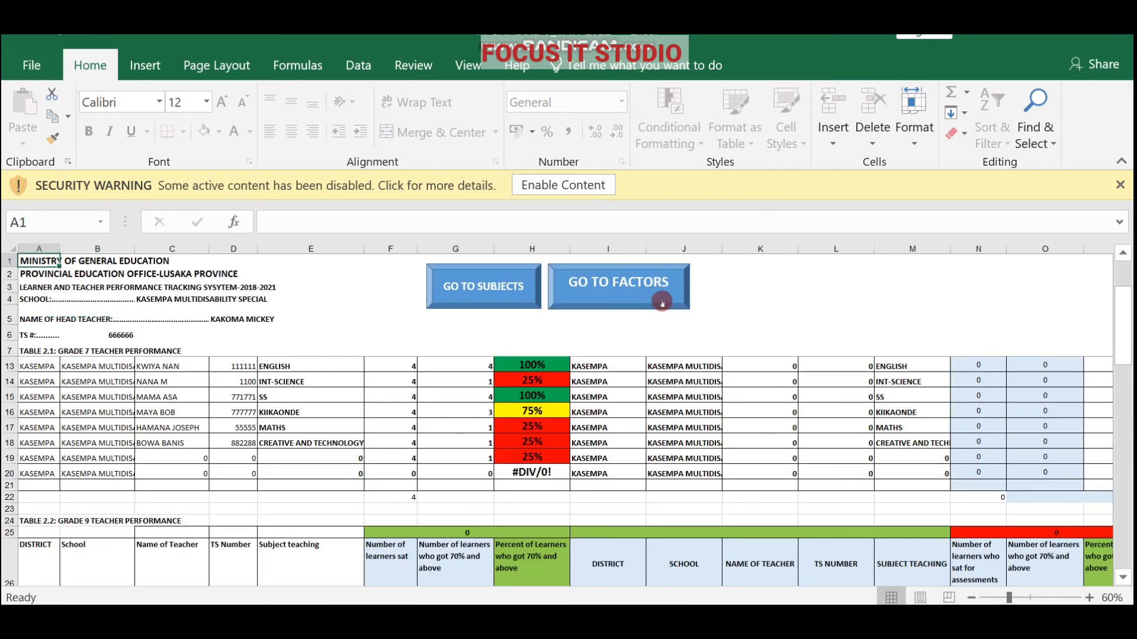
left_click(597, 283)
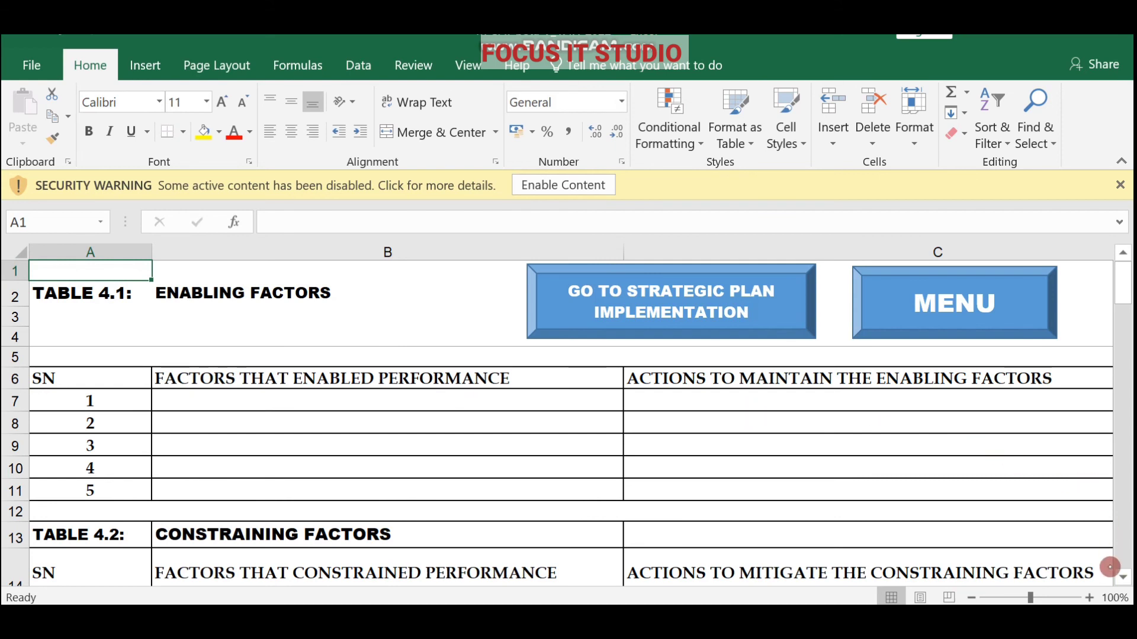
Enter ALWAYS ON TIME as enabling factor 1 in cell B7 of Table 4.1.
left_click(1122, 577)
left_click(1123, 577)
left_click(1123, 577)
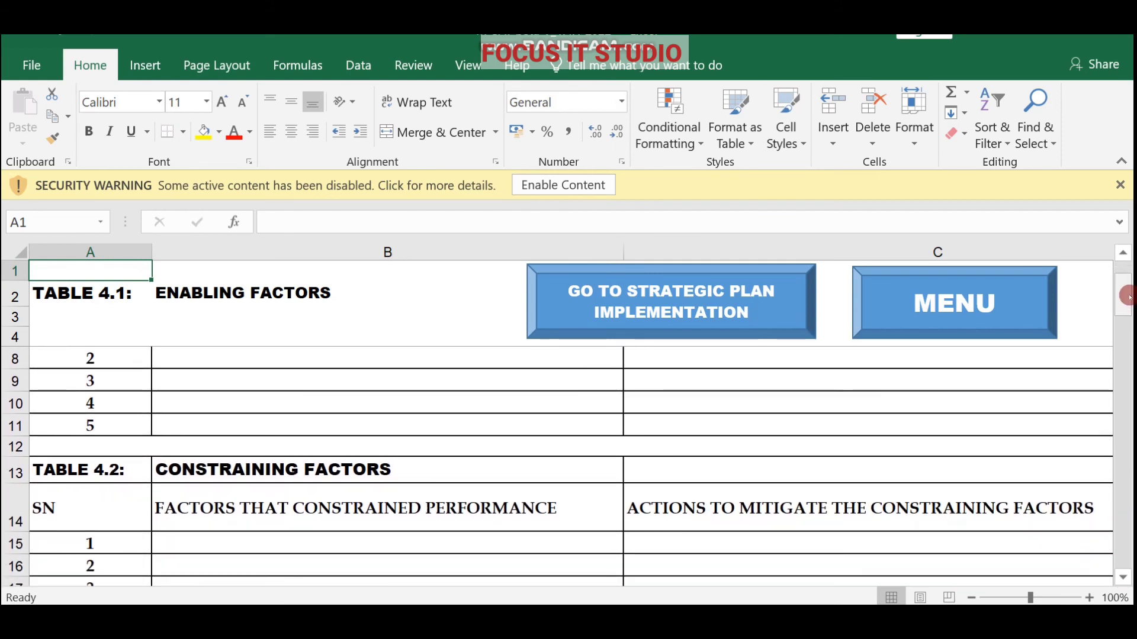
left_click(1123, 254)
left_click(1123, 254)
left_click(1124, 253)
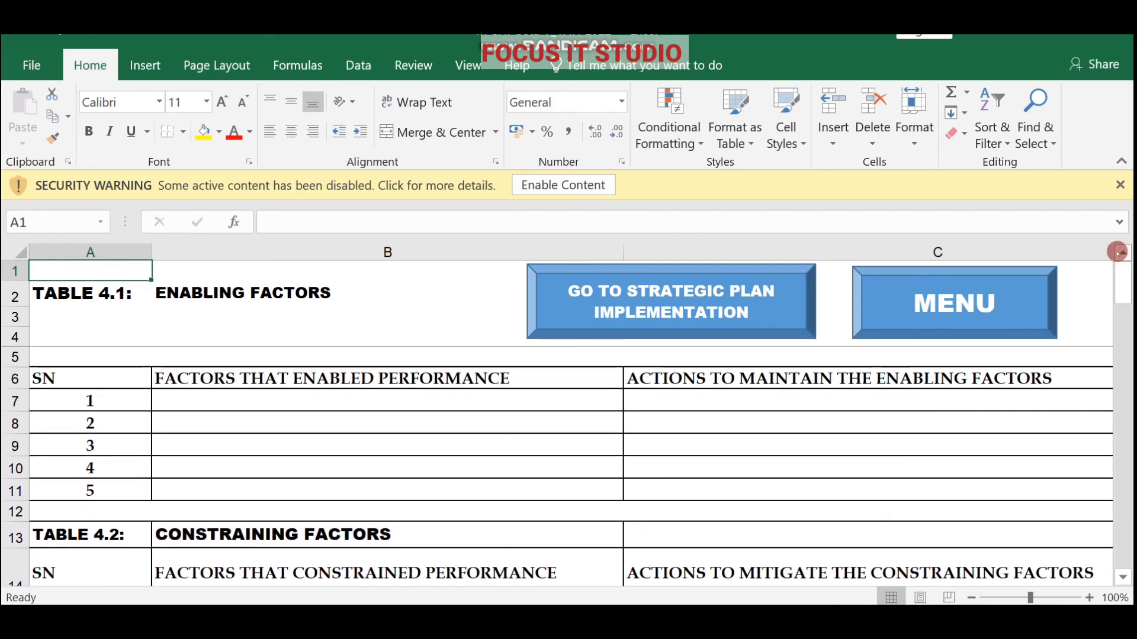
left_click(238, 405)
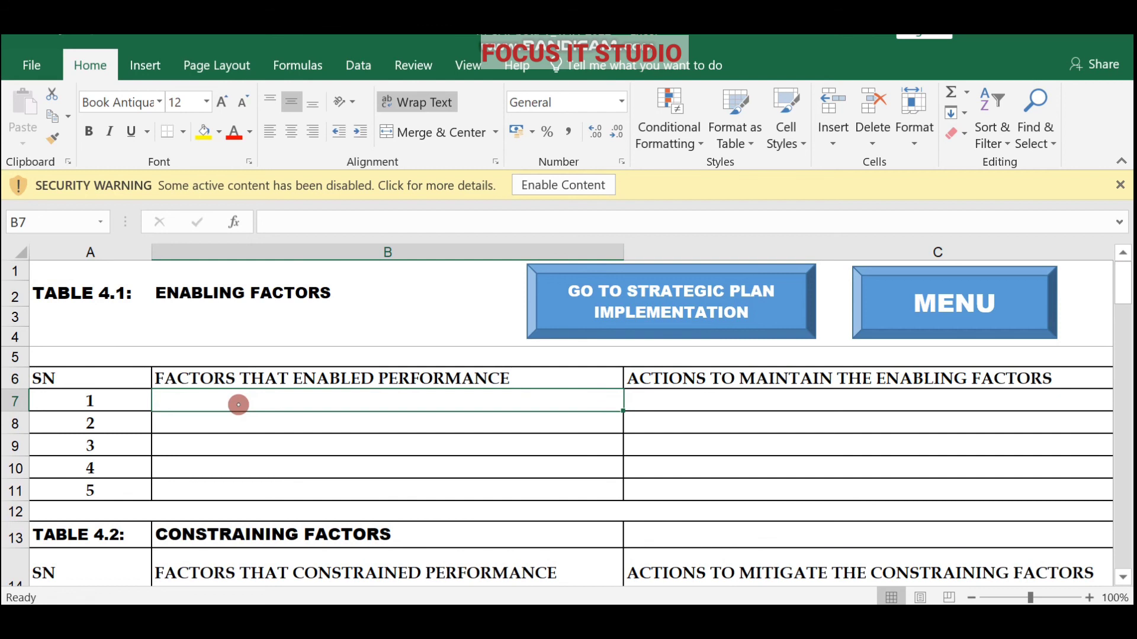
type("EF")
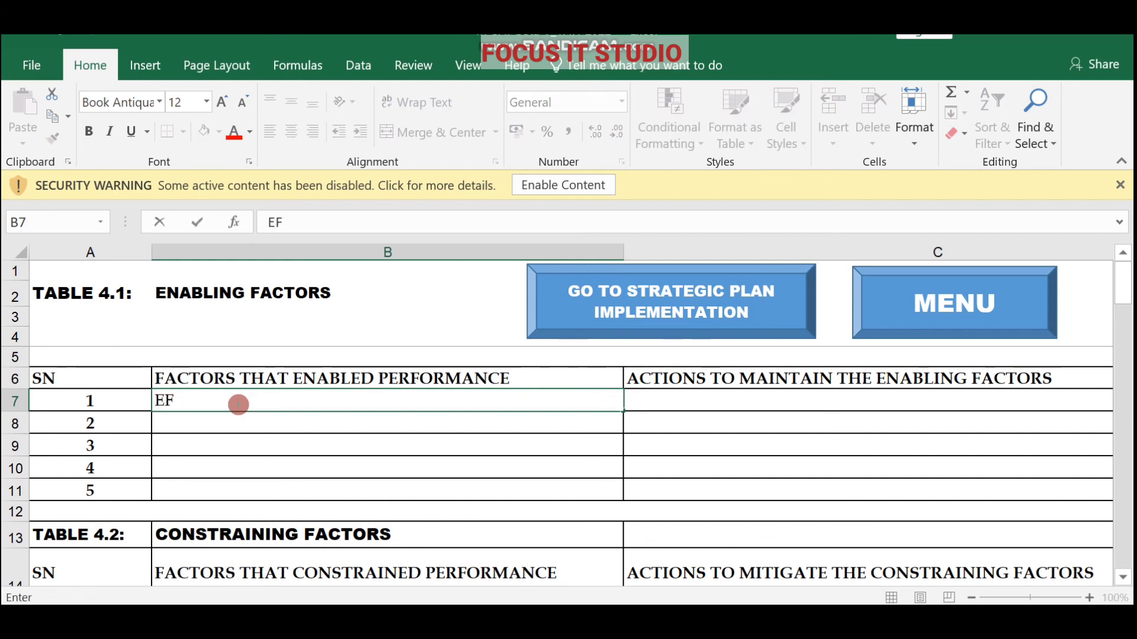
key("BackSpace")
key("BackSpace")
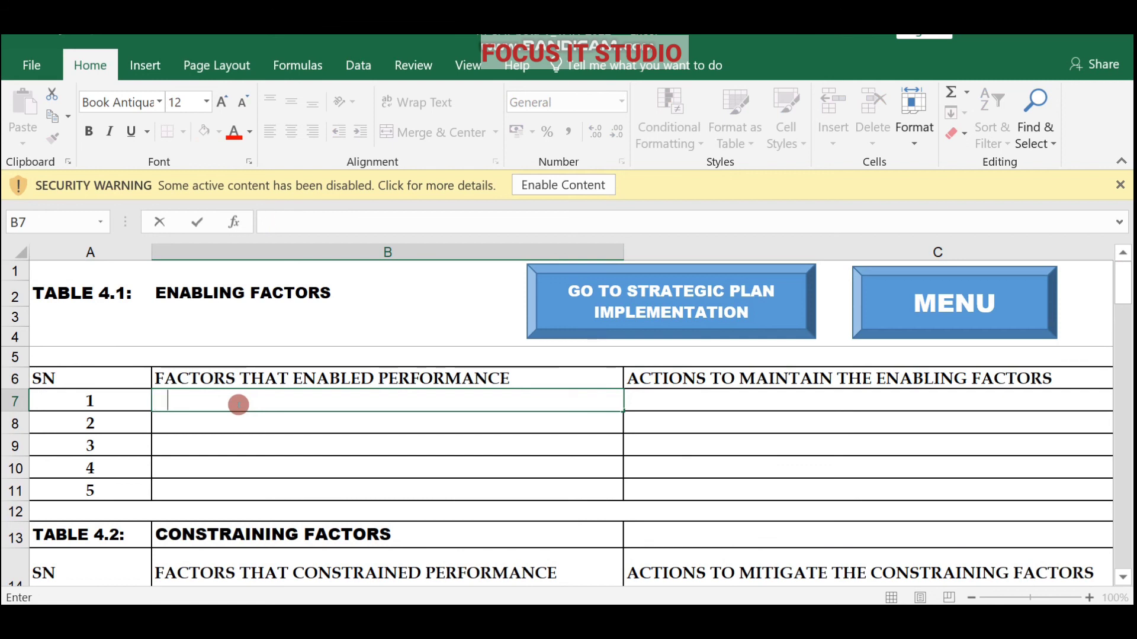
type("ALWAYS ON")
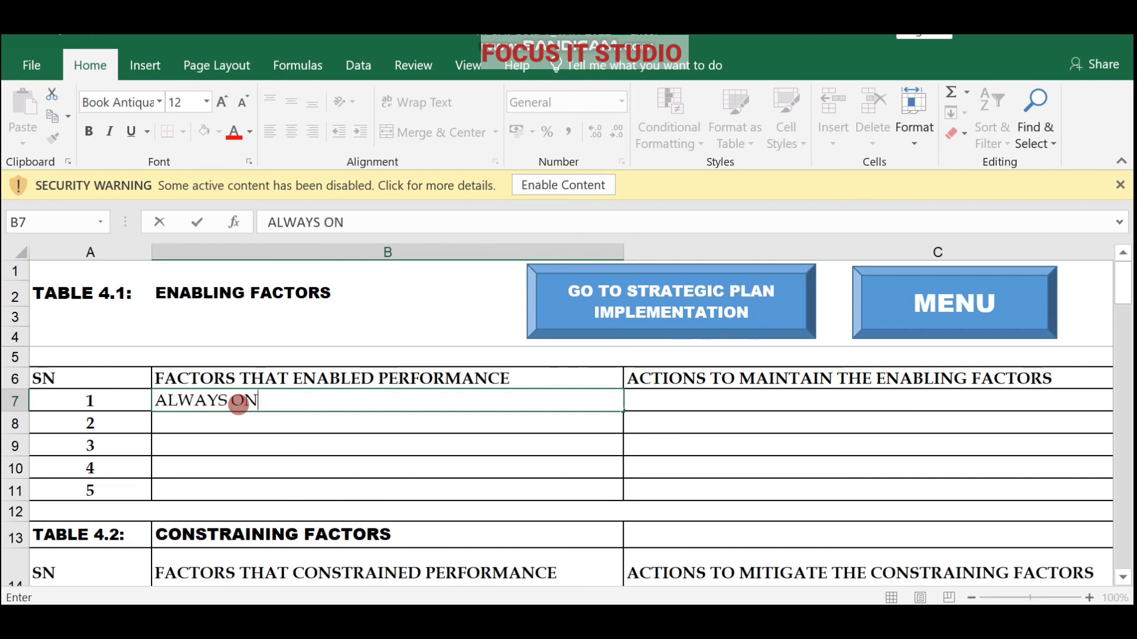
type(" TIME")
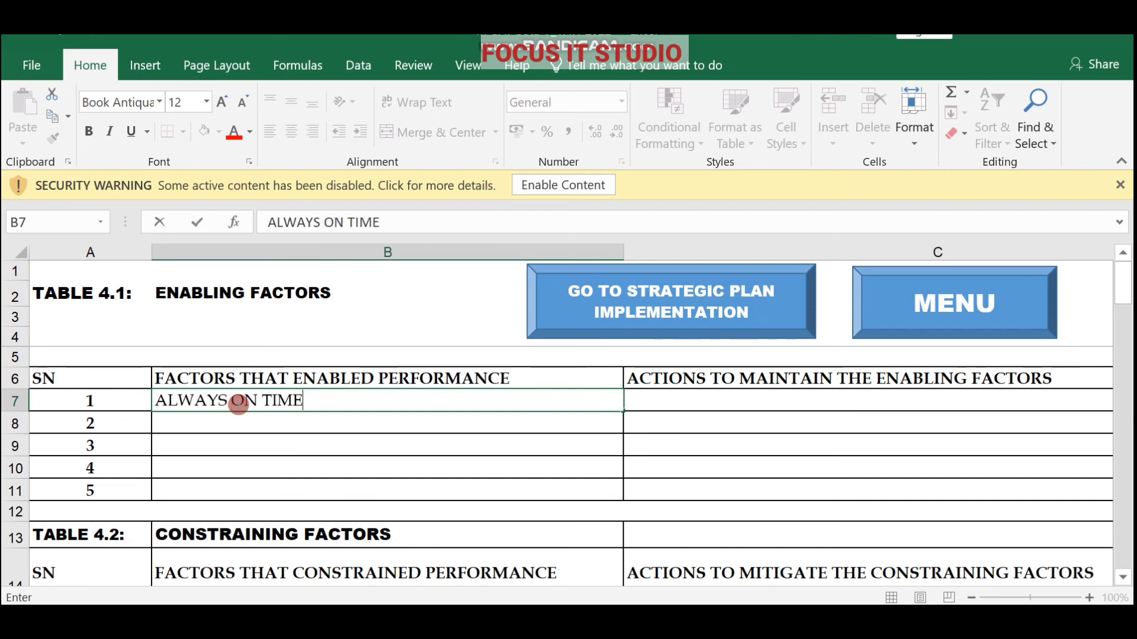
left_click(229, 423)
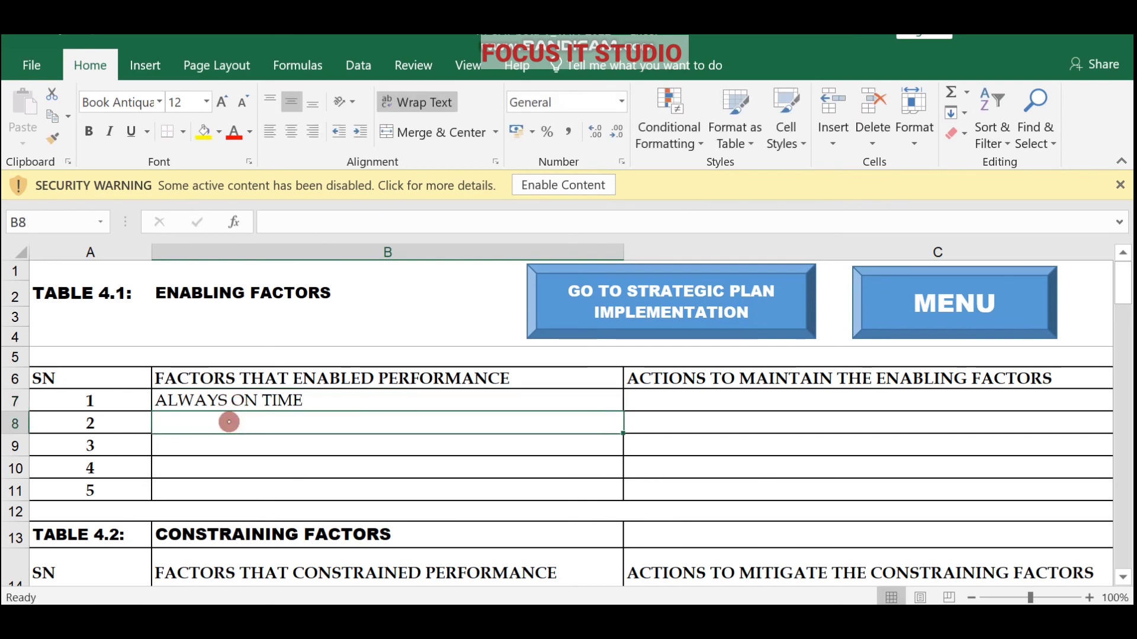
Remove the stray KKKK text typed into B8.
type("KKKK")
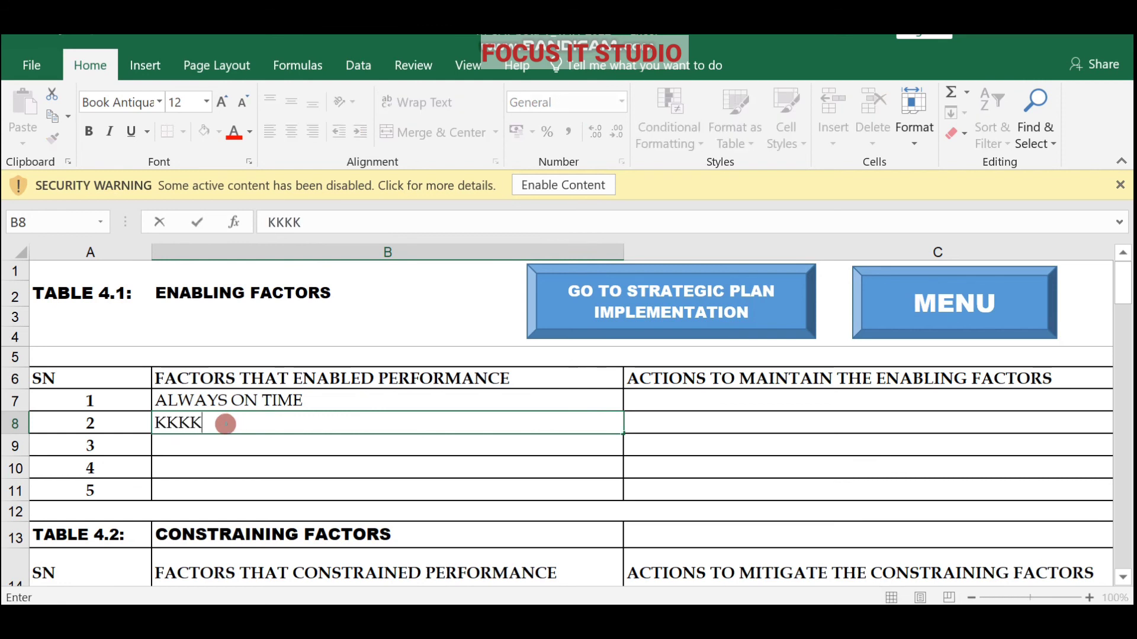
key("BackSpace")
key("BackSpace")
key("BackSpace")
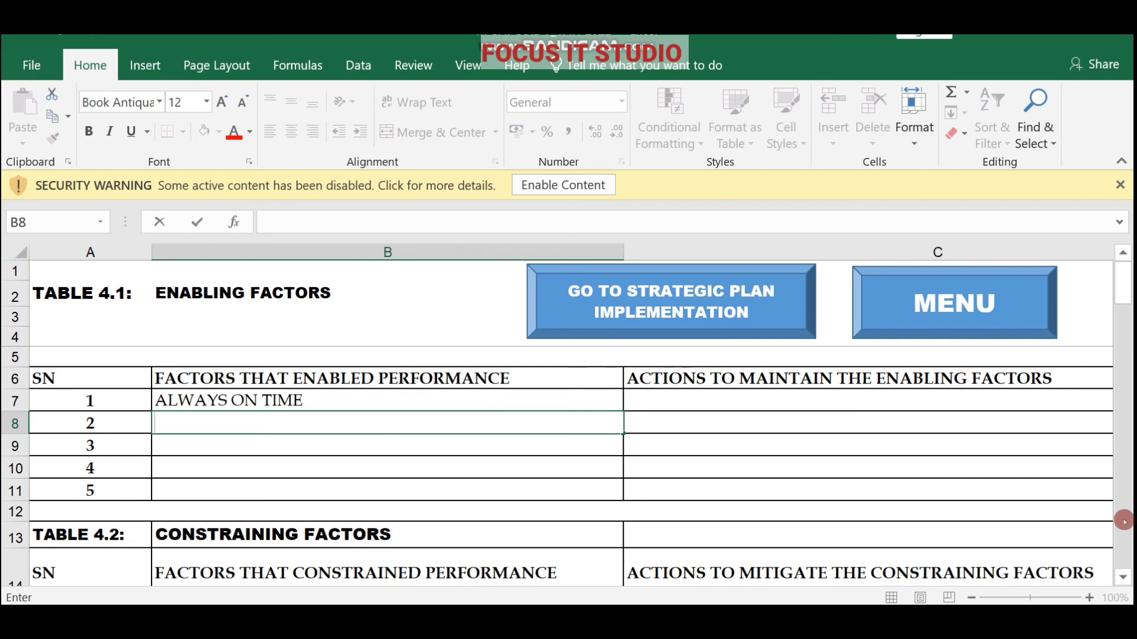
left_click(1123, 577)
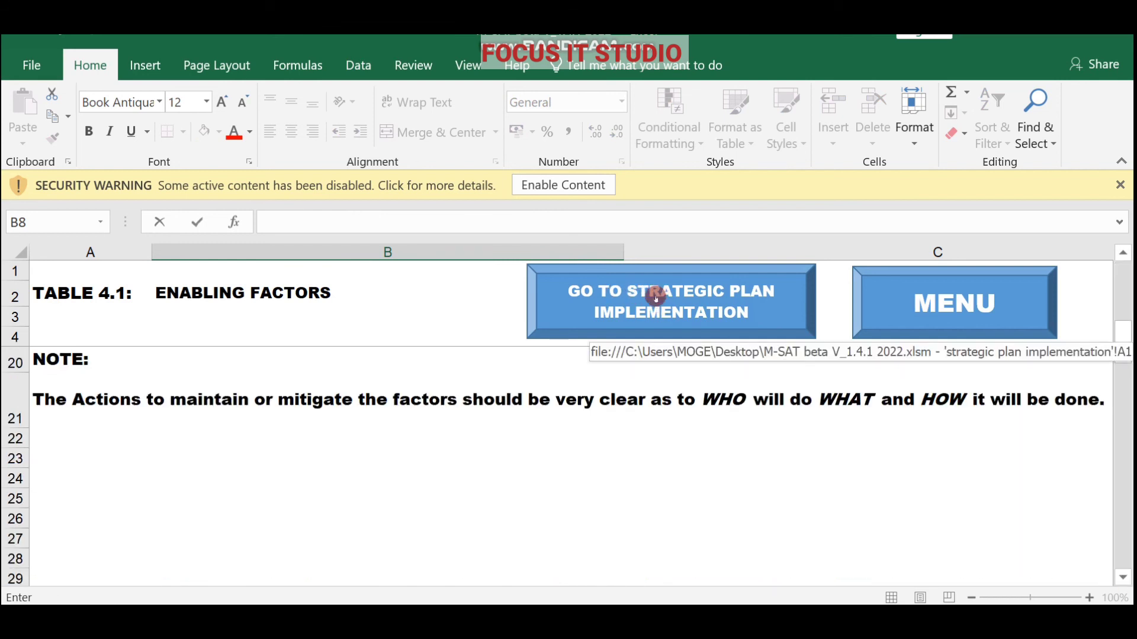
View Table 5.1 Review of Implementation, then go back to the subject ranking sheet.
left_click(653, 296)
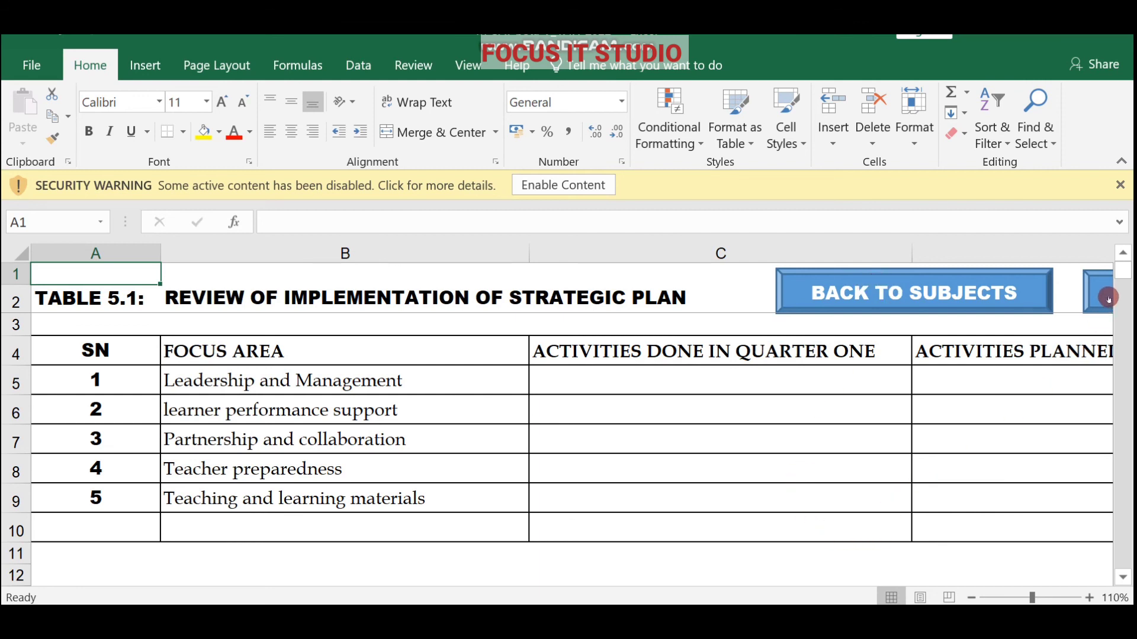
left_click(980, 291)
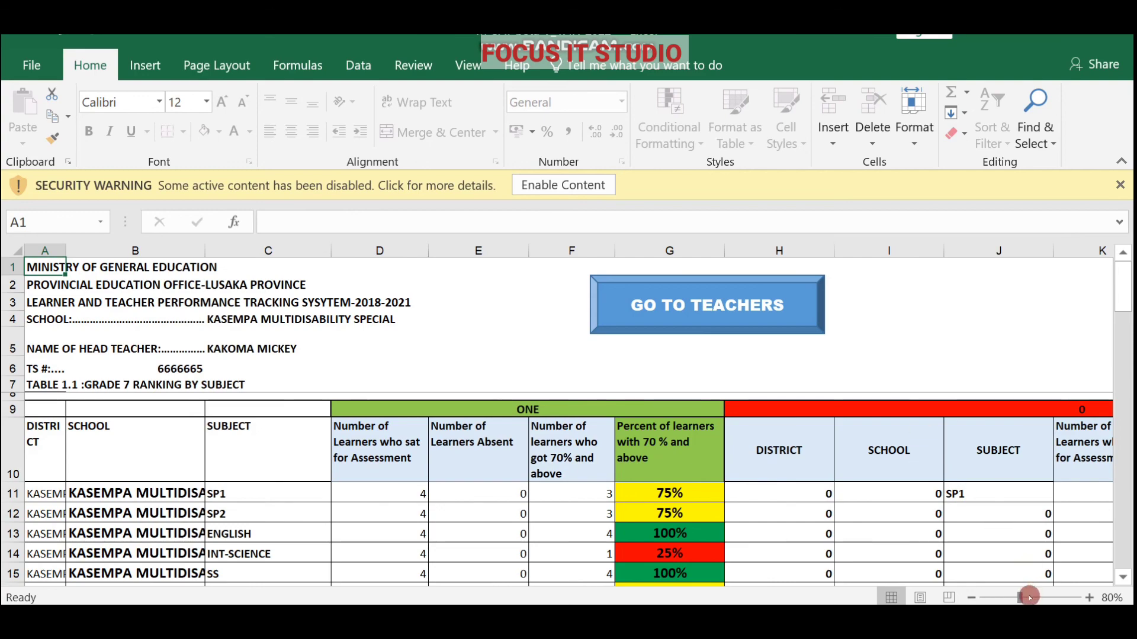
mouse_move(1019, 597)
left_mouse_down()
mouse_move(967, 598)
mouse_move(1042, 598)
mouse_move(1024, 598)
left_mouse_up()
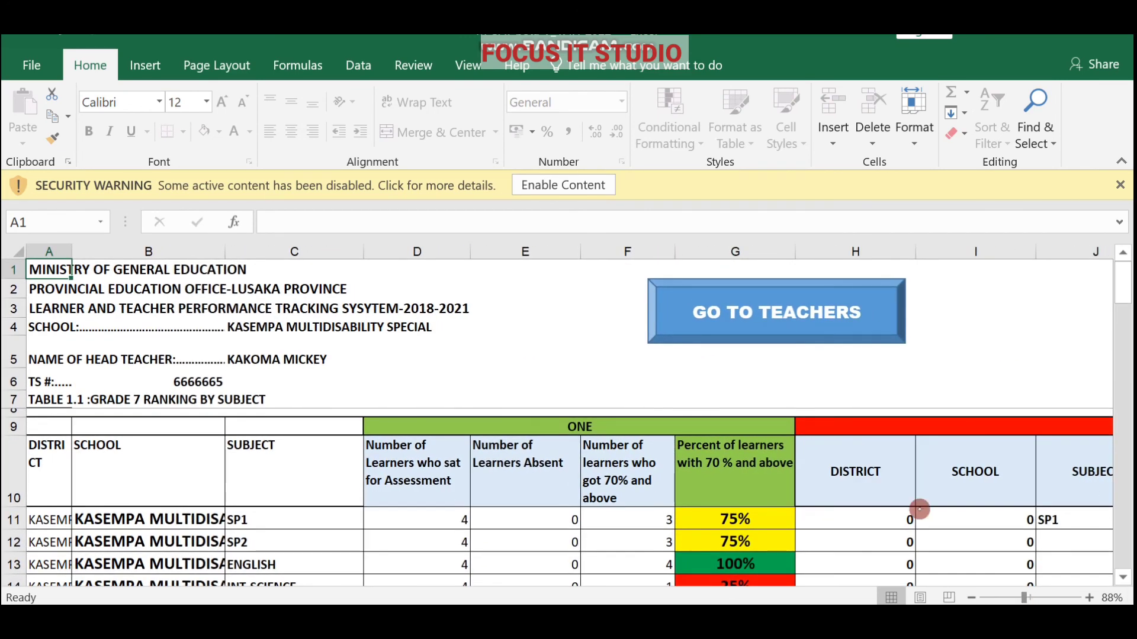
left_click(754, 321)
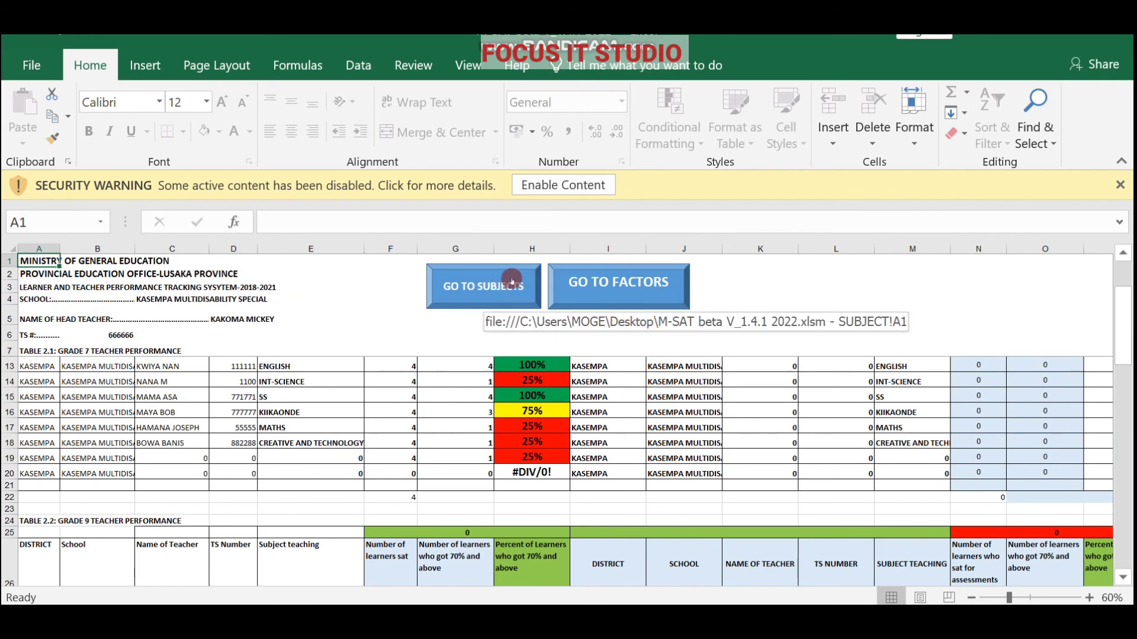
left_click(480, 284)
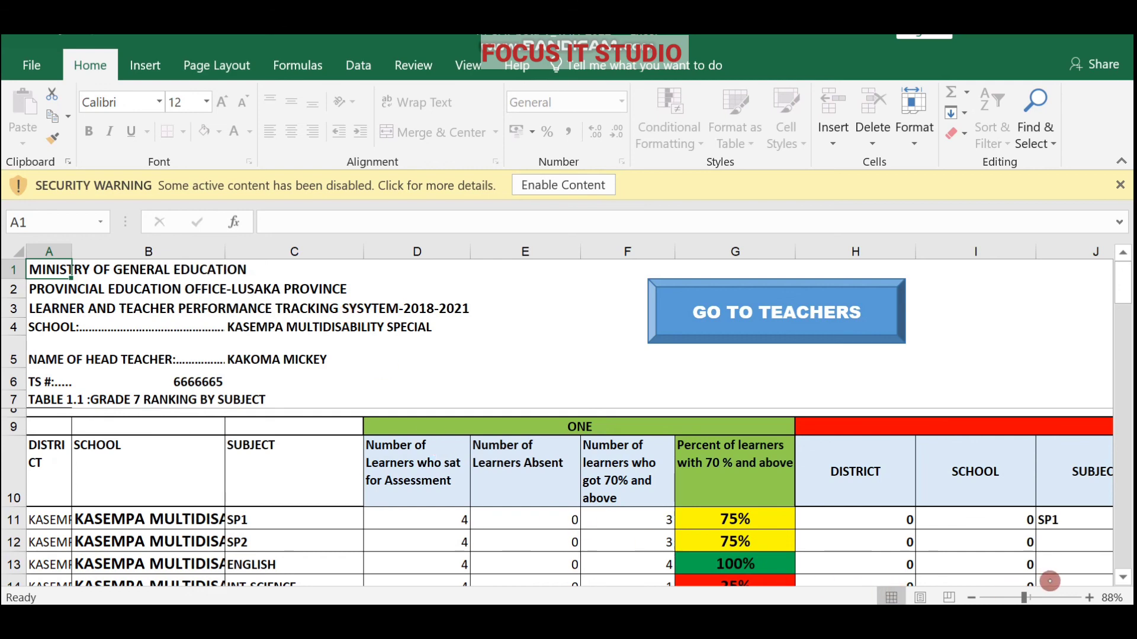
left_click_drag(1122, 577, 1122, 578)
left_click_drag(1117, 452, 1113, 320)
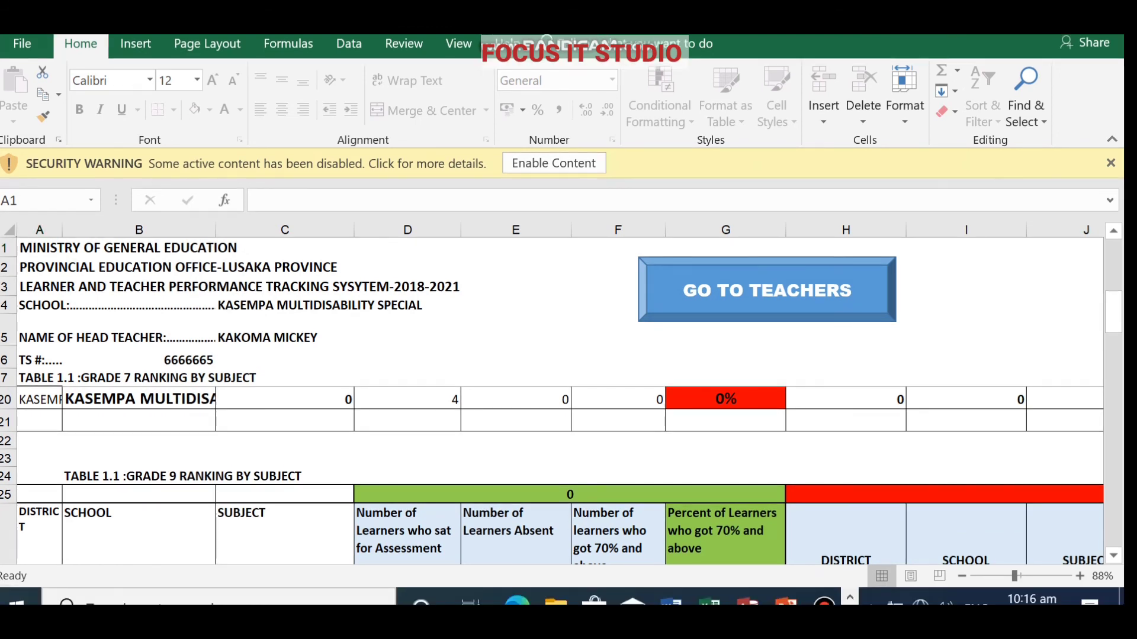
Save and close the M-SAT beta V_1.4.1 2022 workbook, then close the remaining workbook with Alt+F4.
left_click(1108, 19)
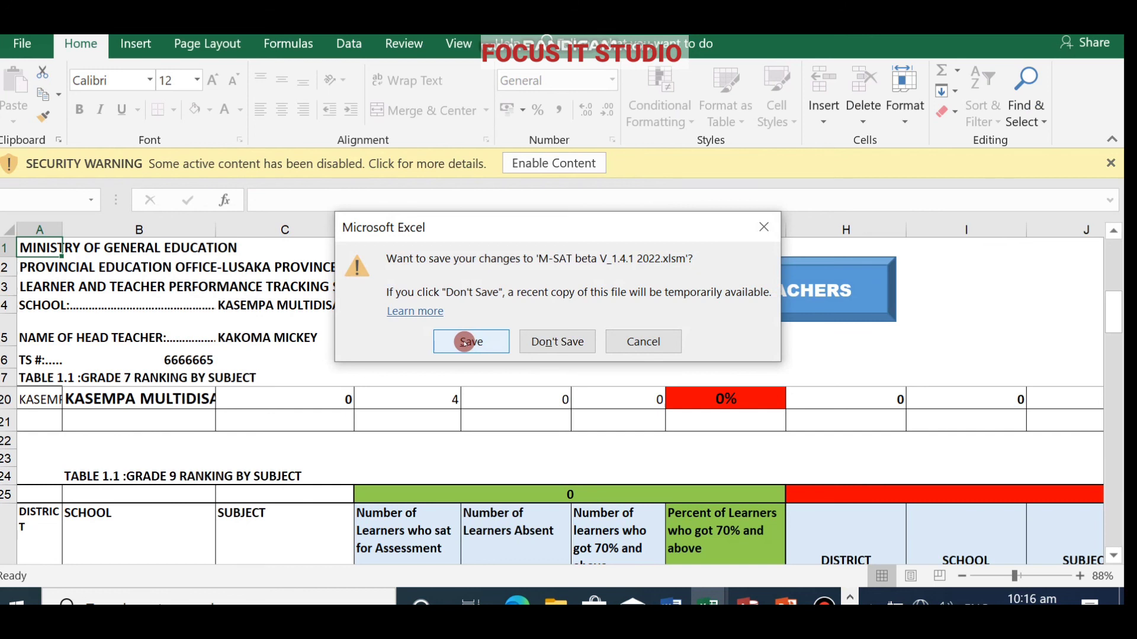
left_click(464, 342)
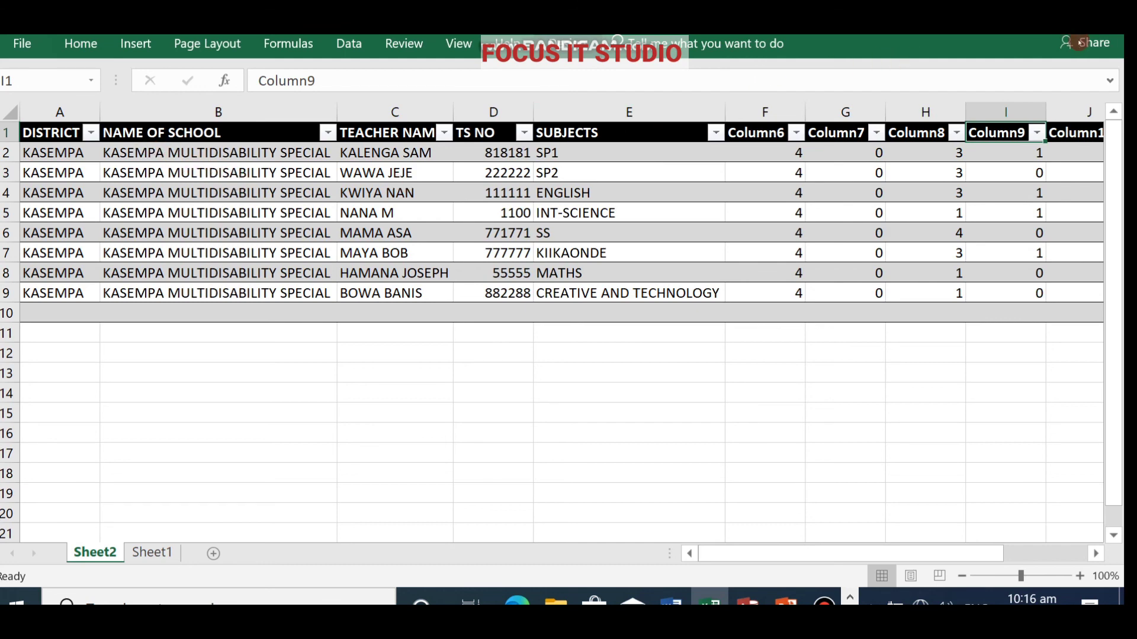
key("alt+F4")
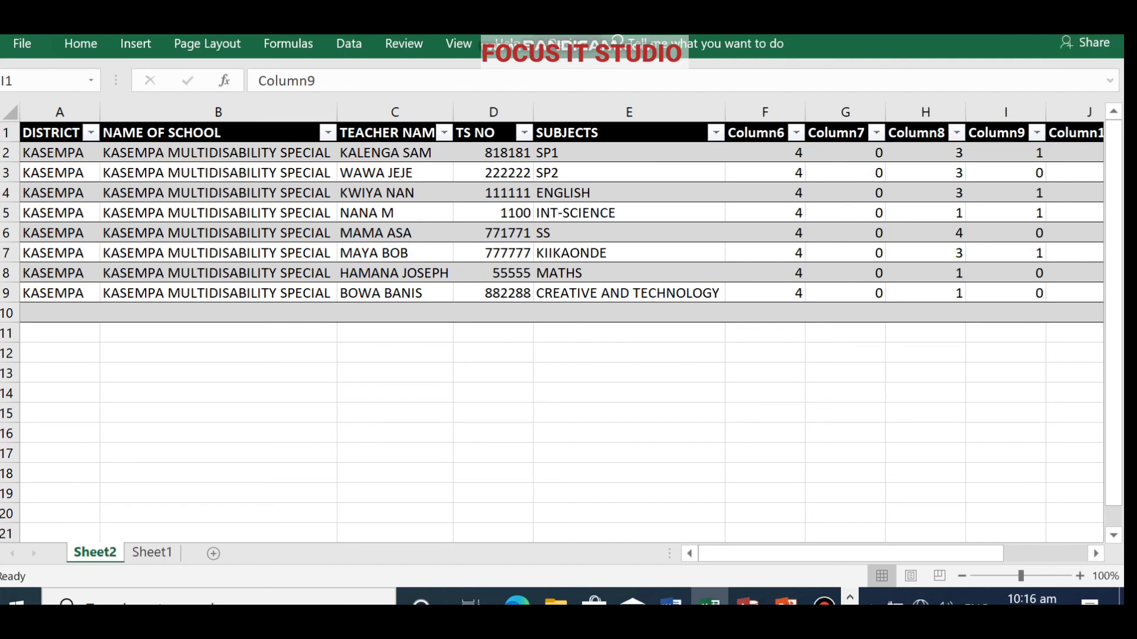